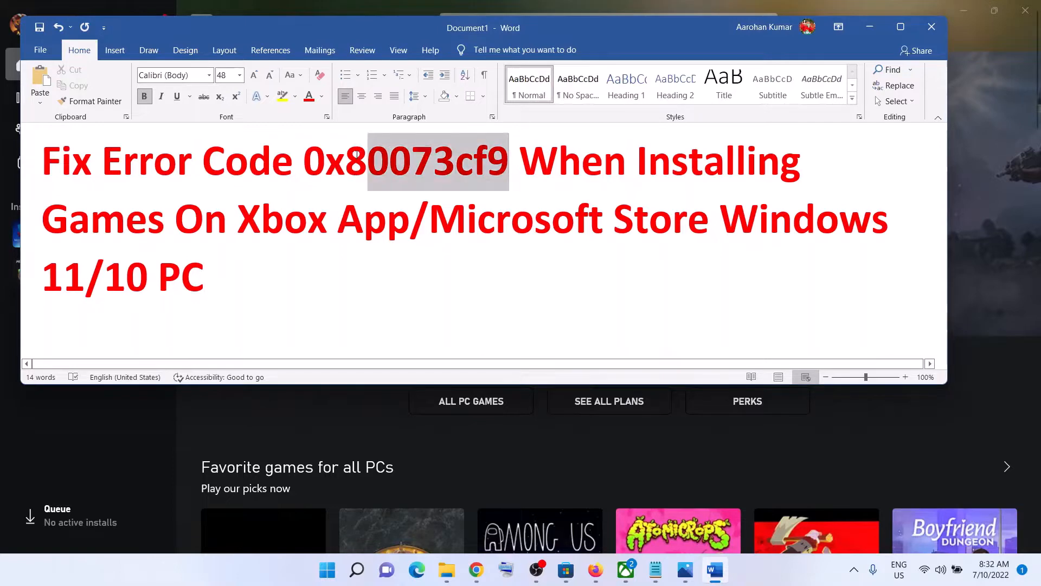
- Minimize the Word document, switch to the Microsoft Store and sign out of the current account
click(869, 27)
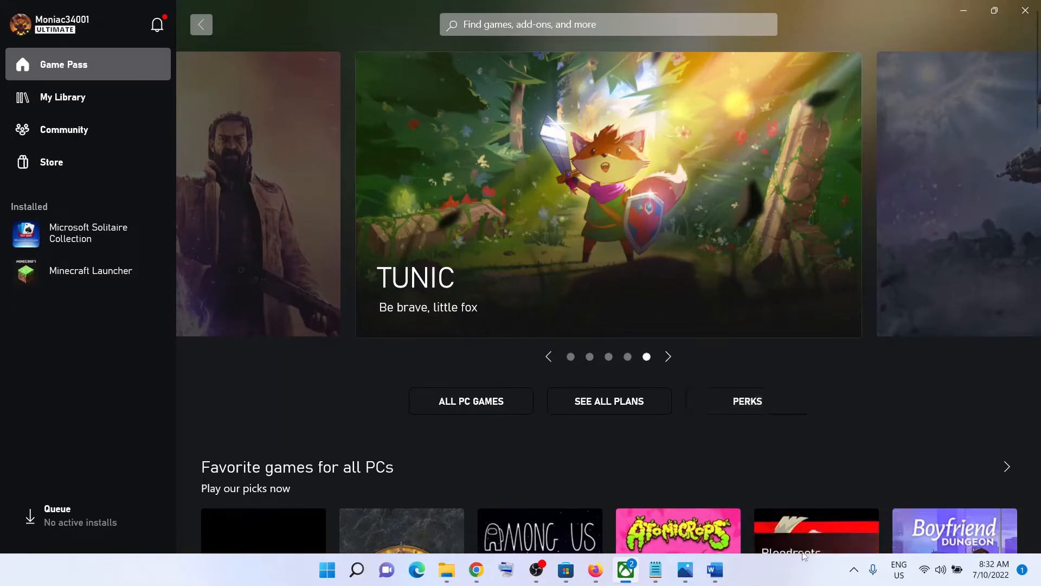
click(790, 576)
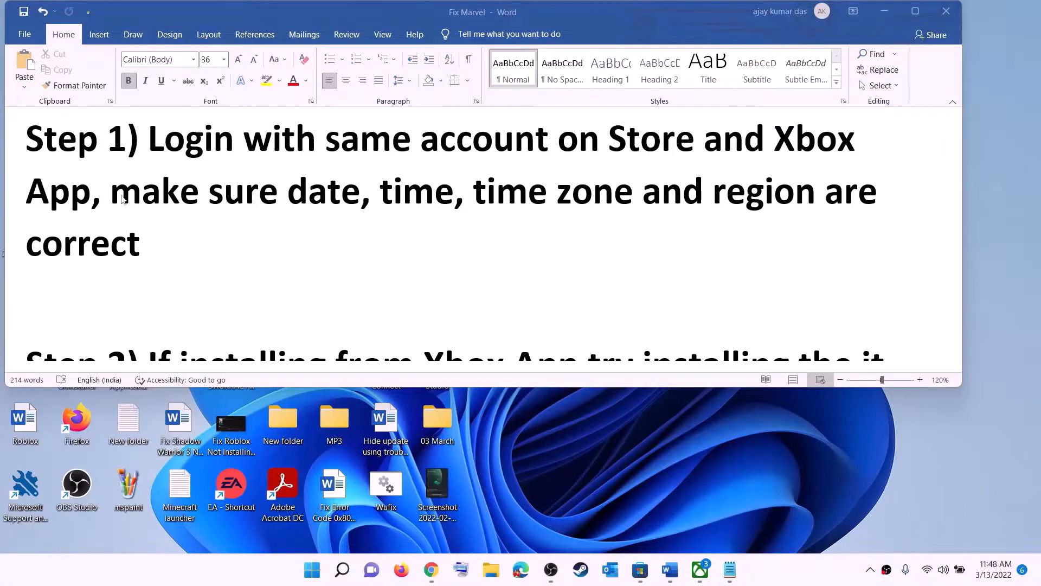
click(640, 572)
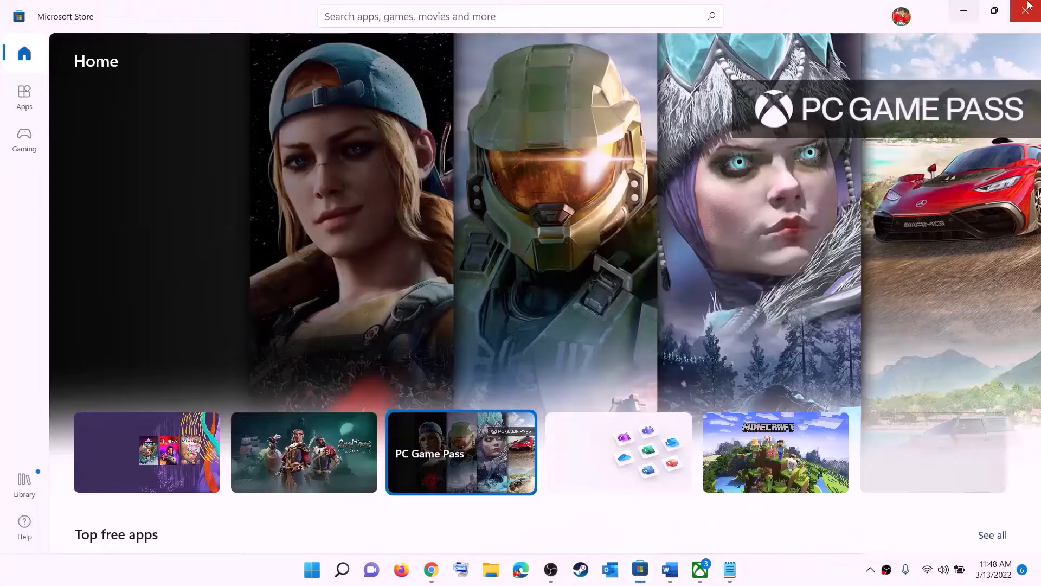
click(902, 23)
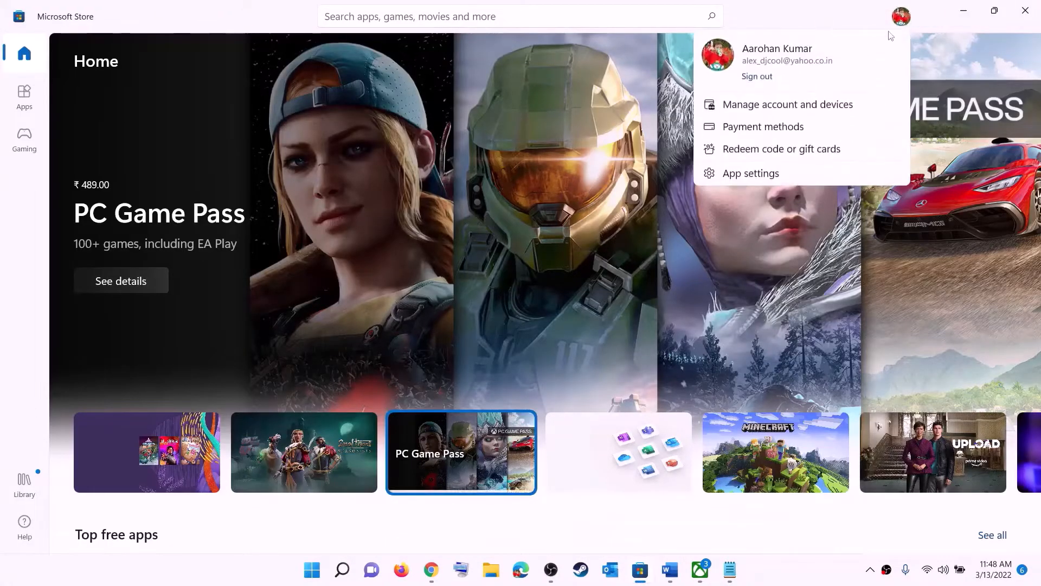
click(756, 78)
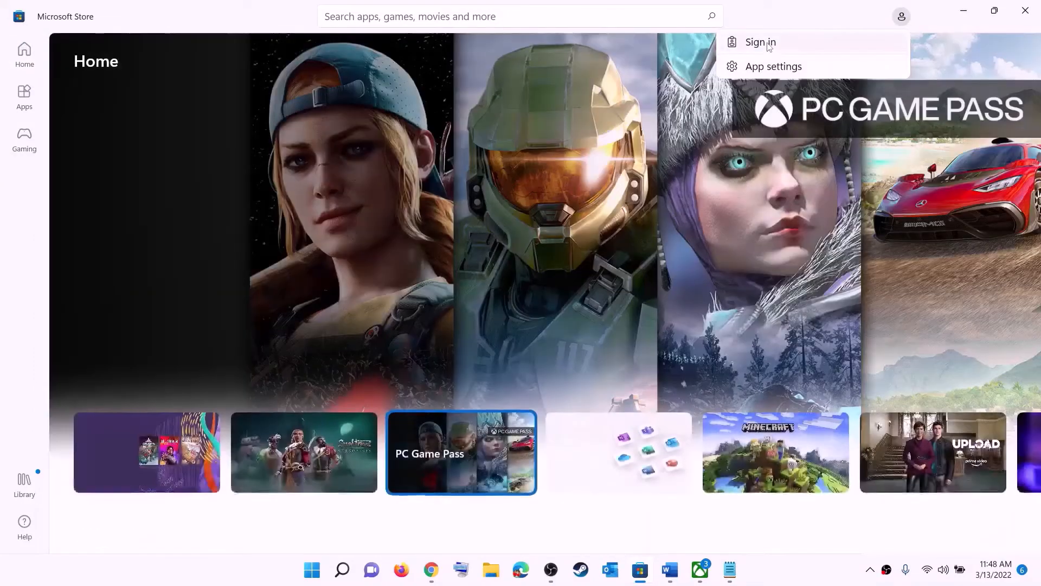
- Sign back in to the Microsoft Store with the first listed Microsoft account, entering the account PIN
click(770, 46)
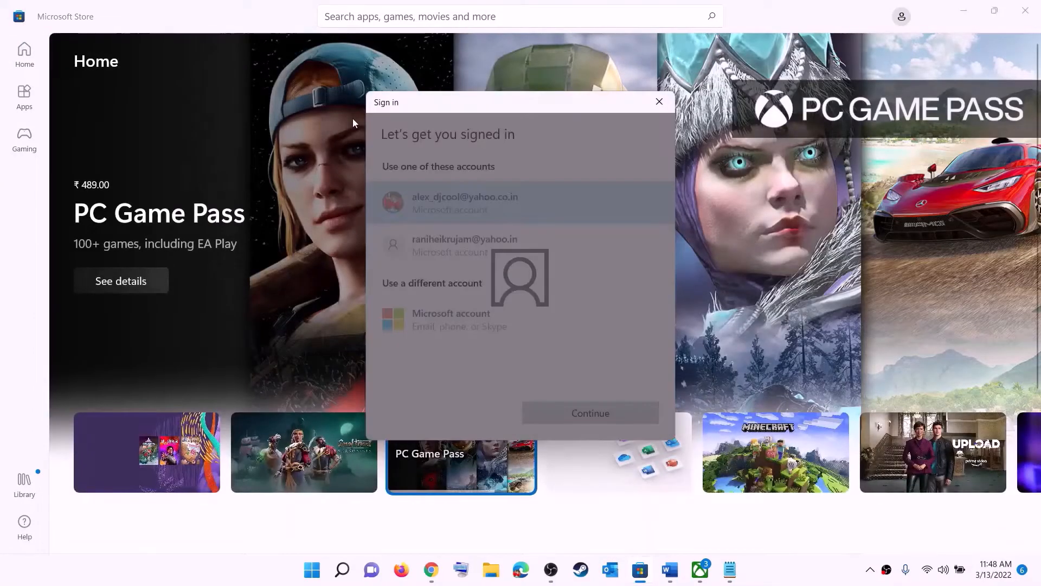
click(494, 200)
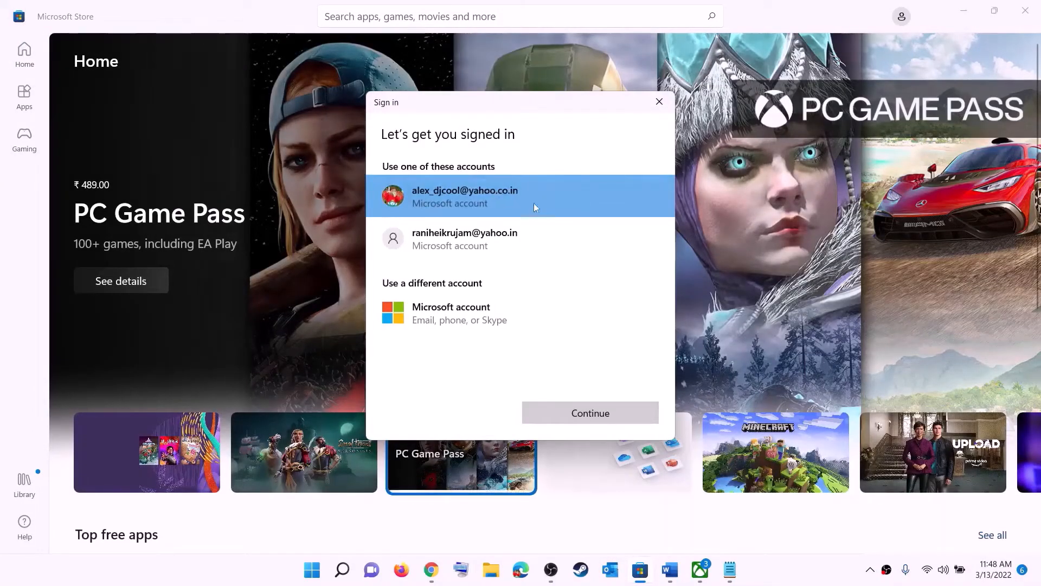
click(567, 415)
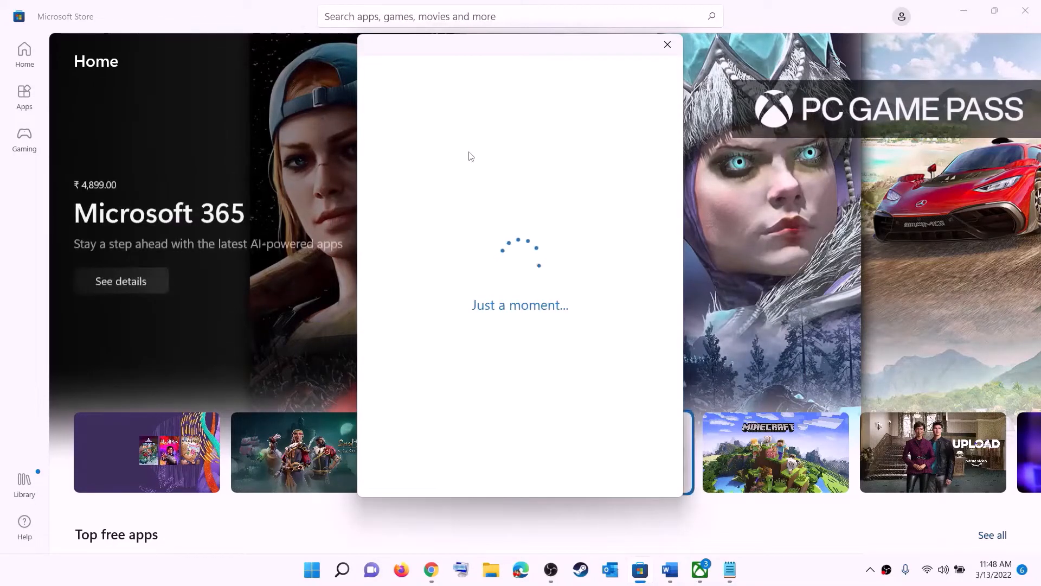
text(****)
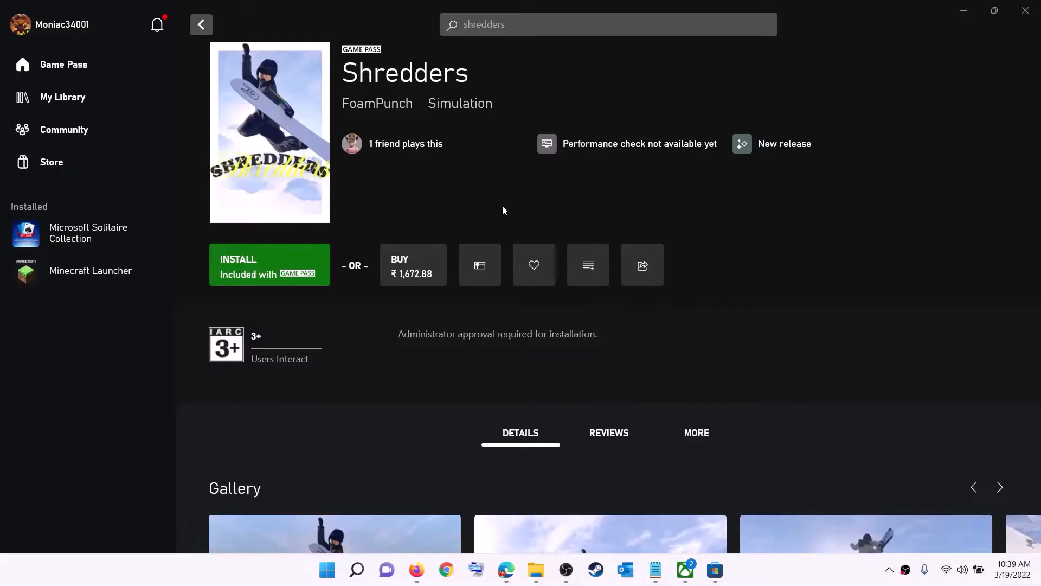
- Sign out of the current account in the Xbox app and choose to sign in again
click(63, 28)
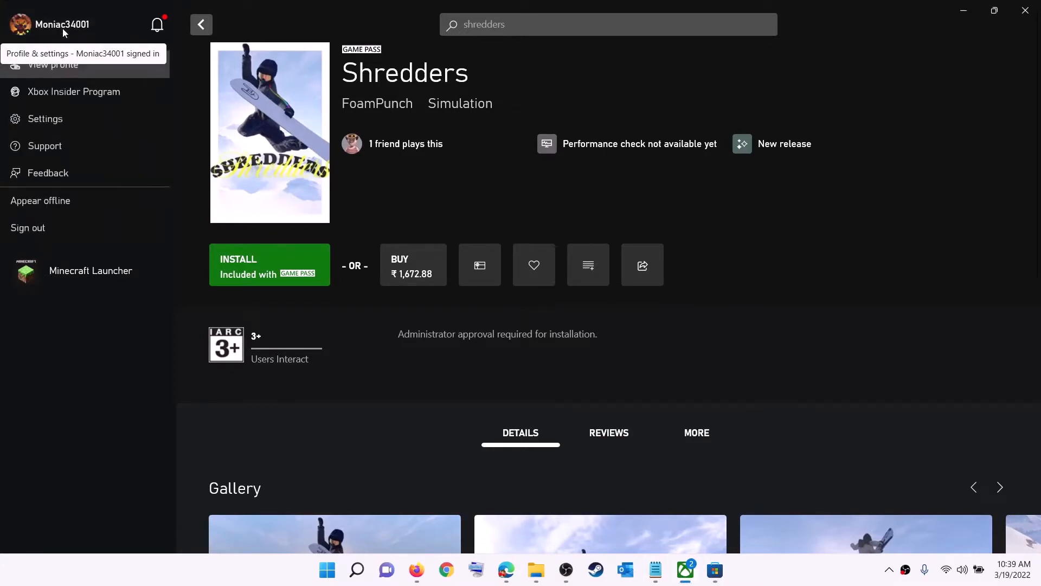
click(56, 230)
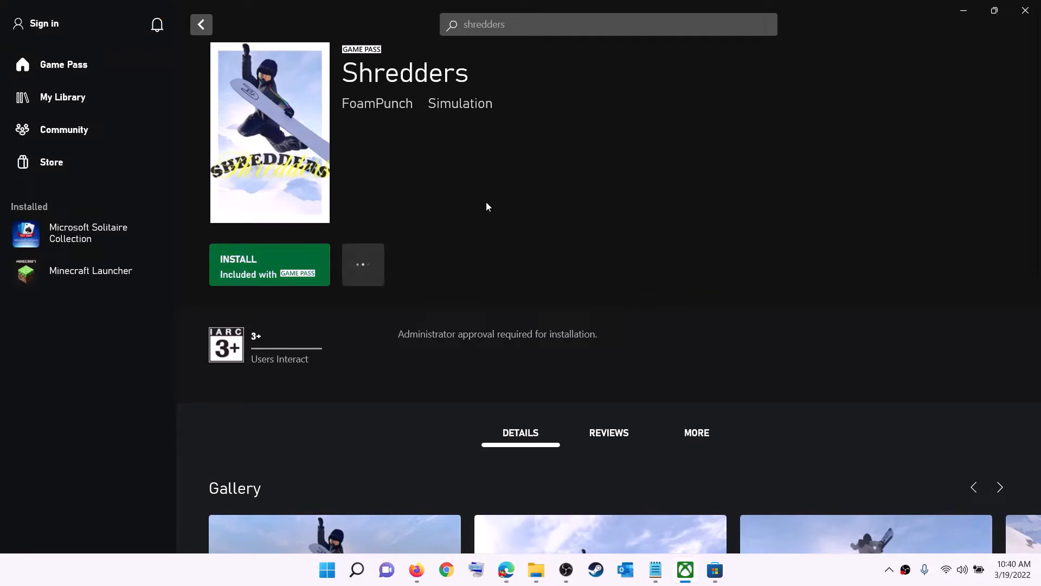
click(47, 24)
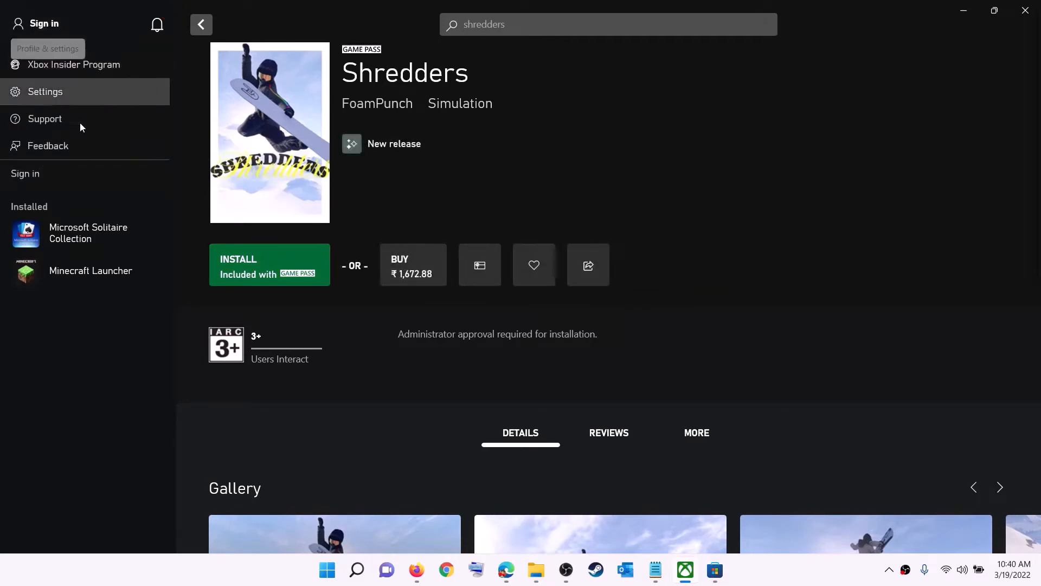
click(37, 174)
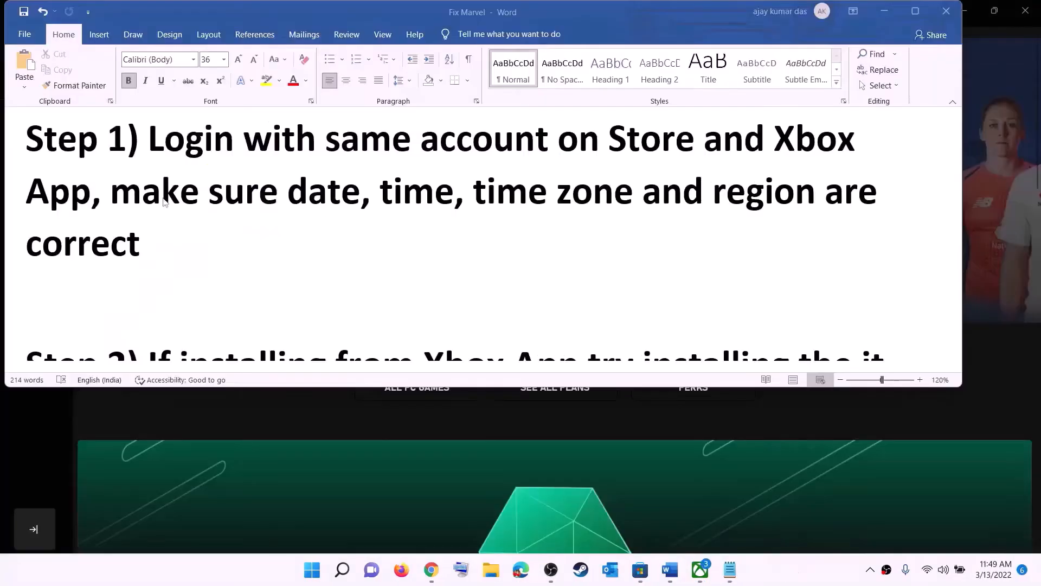
- Open the Windows date and time settings, check the time zone and synchronize the clock with the time server
drag(181, 190, 792, 238)
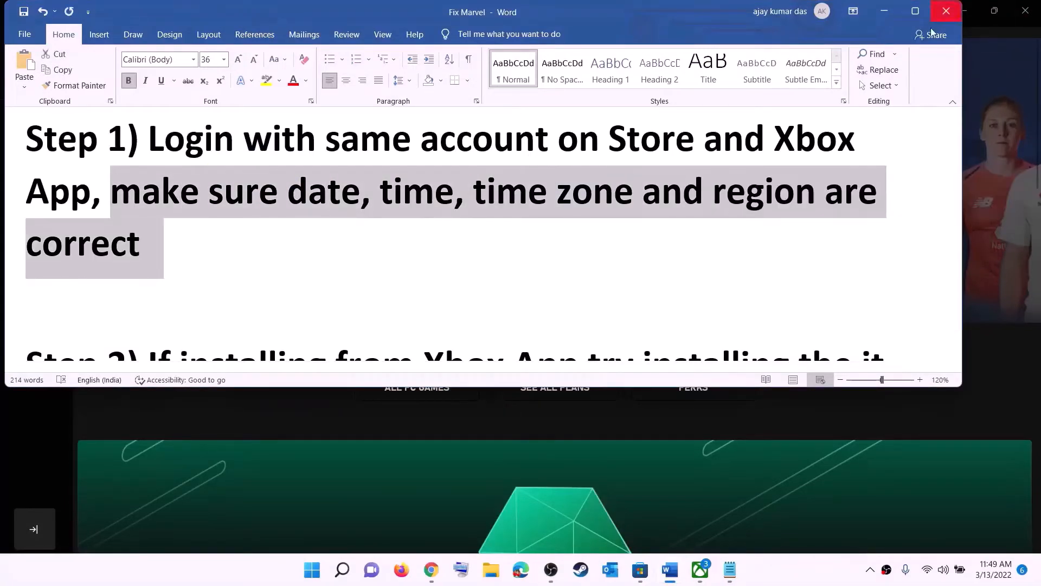
click(892, 13)
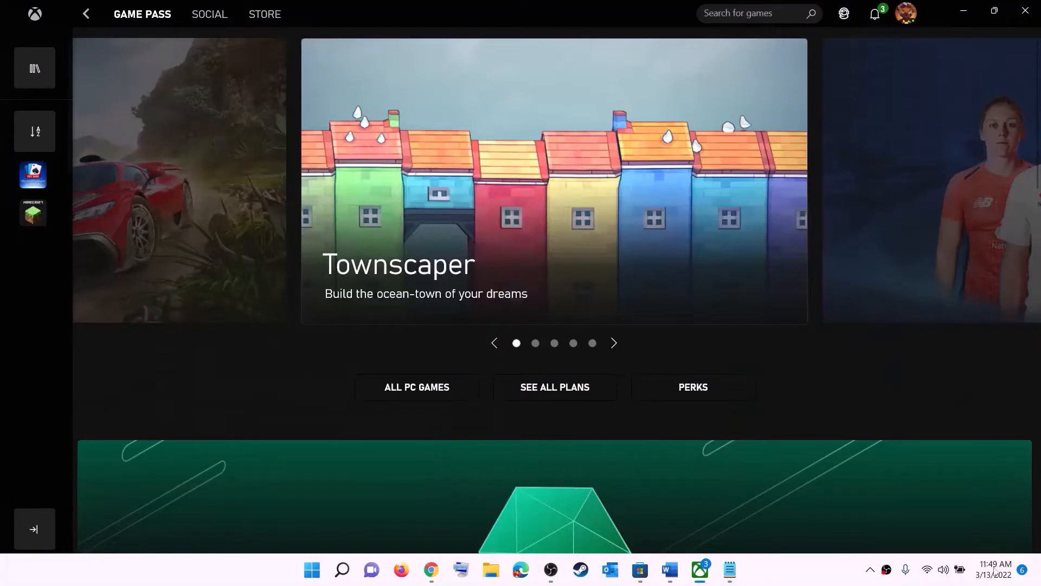
right_click(990, 578)
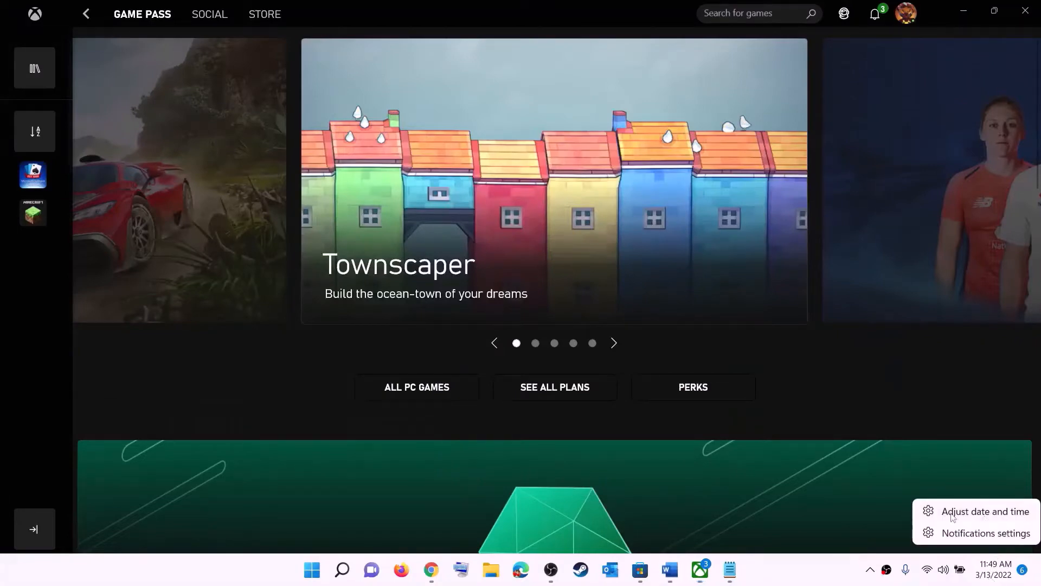
click(986, 511)
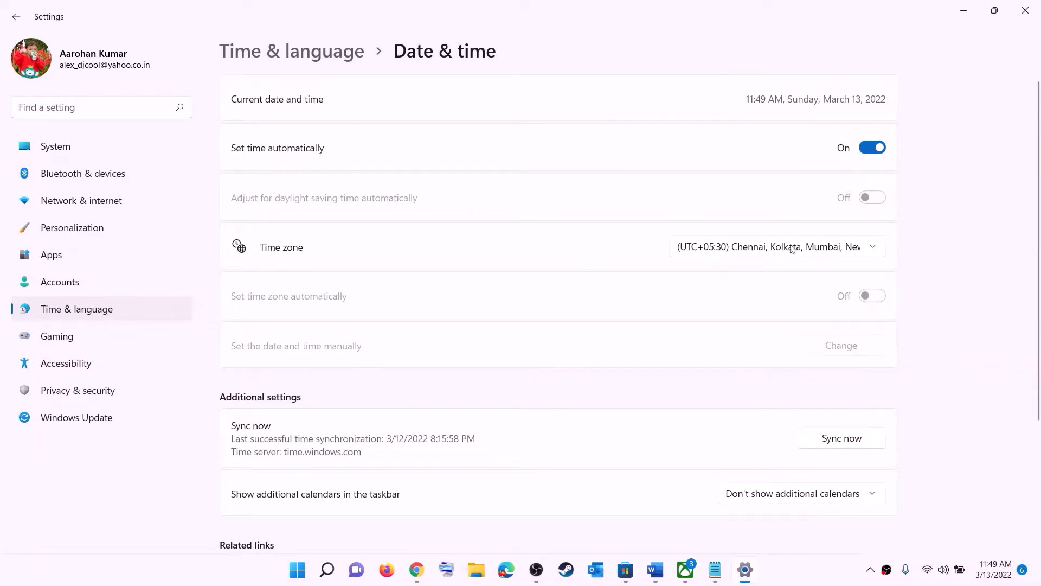
click(763, 251)
click(793, 253)
click(850, 444)
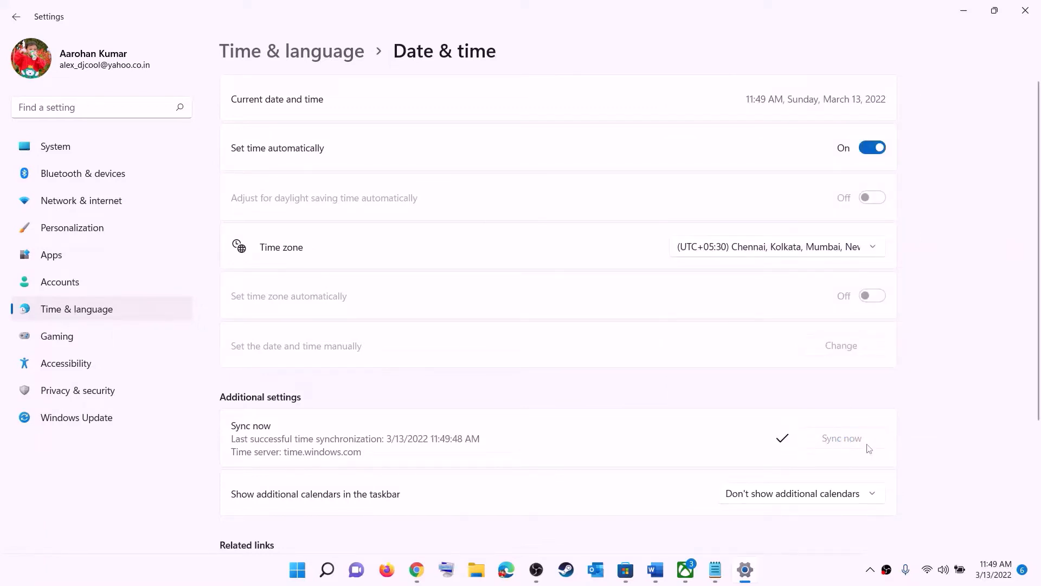
- Check the country or region choice in the language and region settings, then close Settings
click(82, 308)
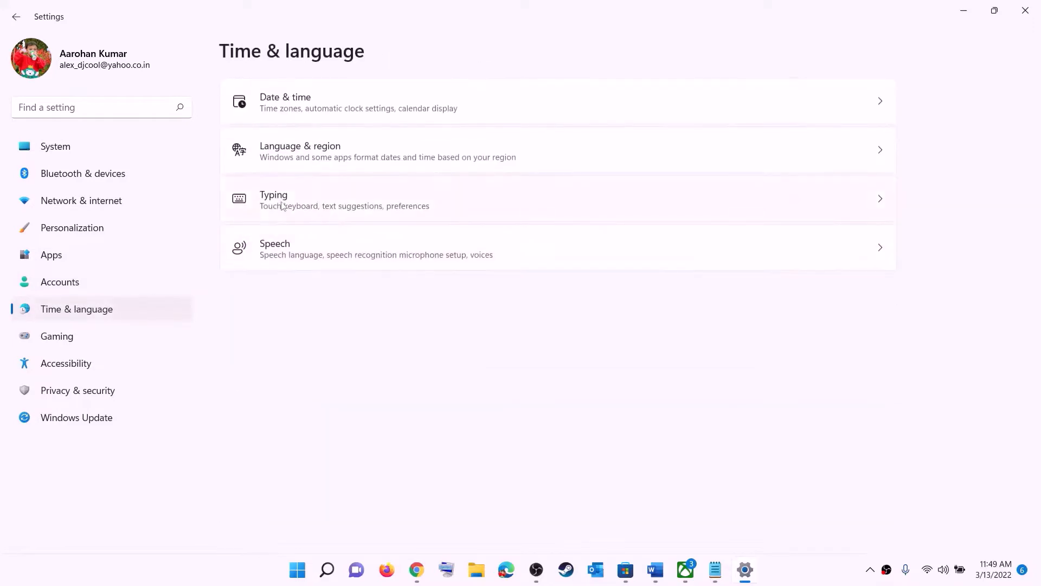
click(296, 163)
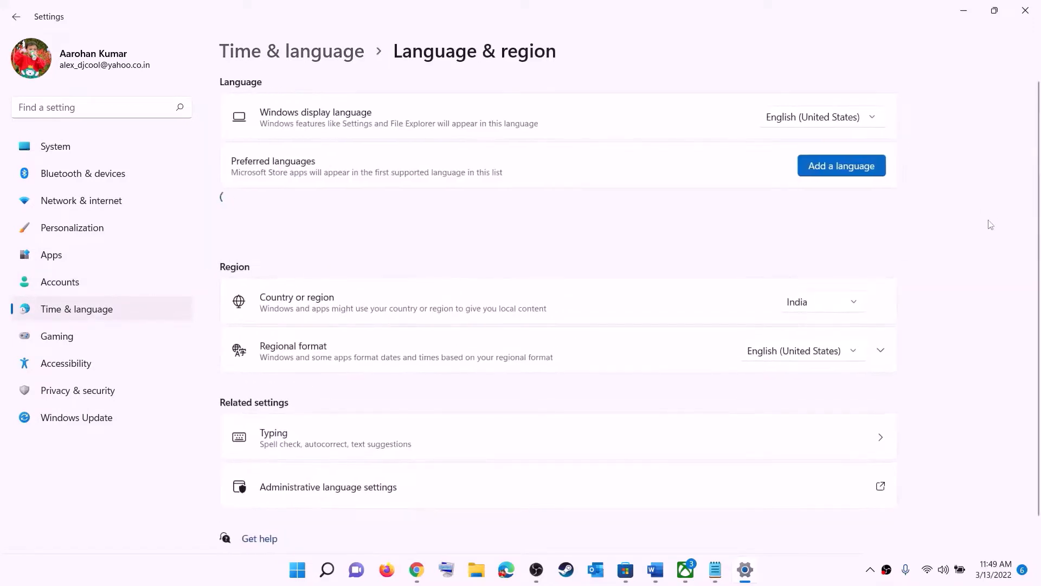
click(844, 306)
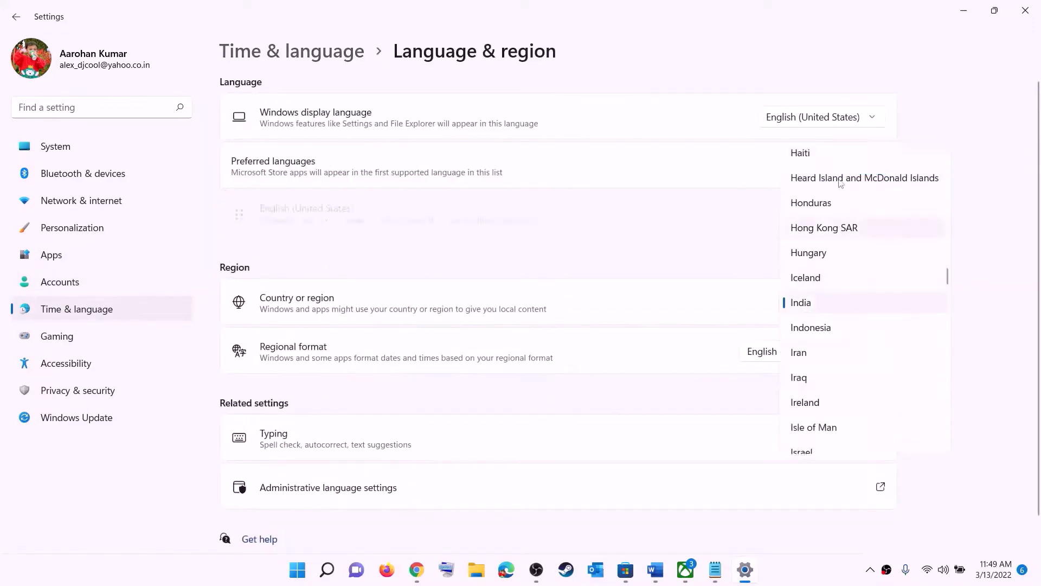
click(1004, 200)
click(1017, 13)
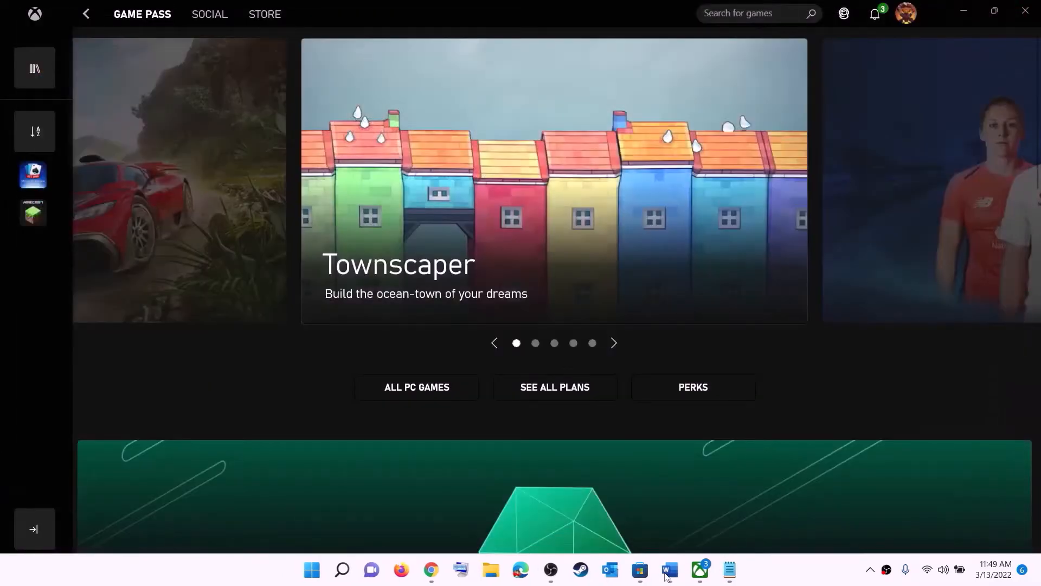
- Switch to the Word notes and highlight the Step 2 advice to install from the Microsoft Store library
click(671, 569)
scroll(217, 241, down, 3)
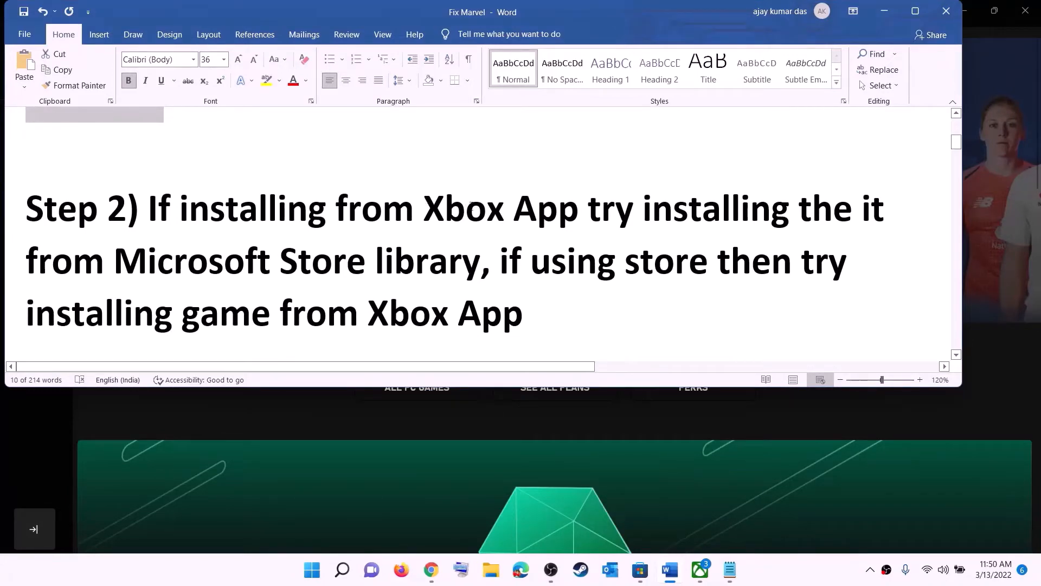
drag(470, 206, 480, 262)
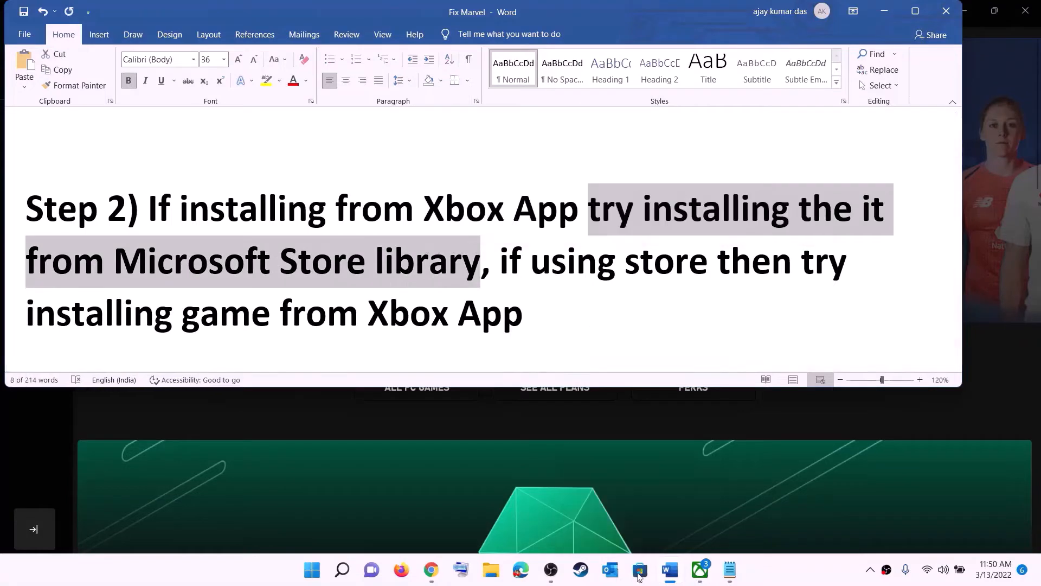
- Switch to the Microsoft Store and look through the library's available updates and installed items
click(640, 570)
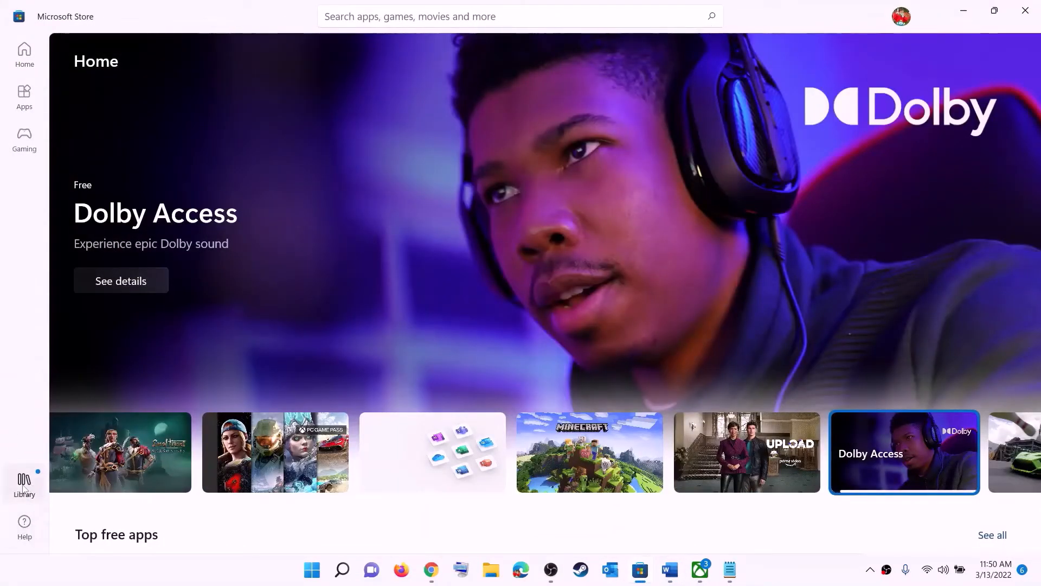
click(23, 489)
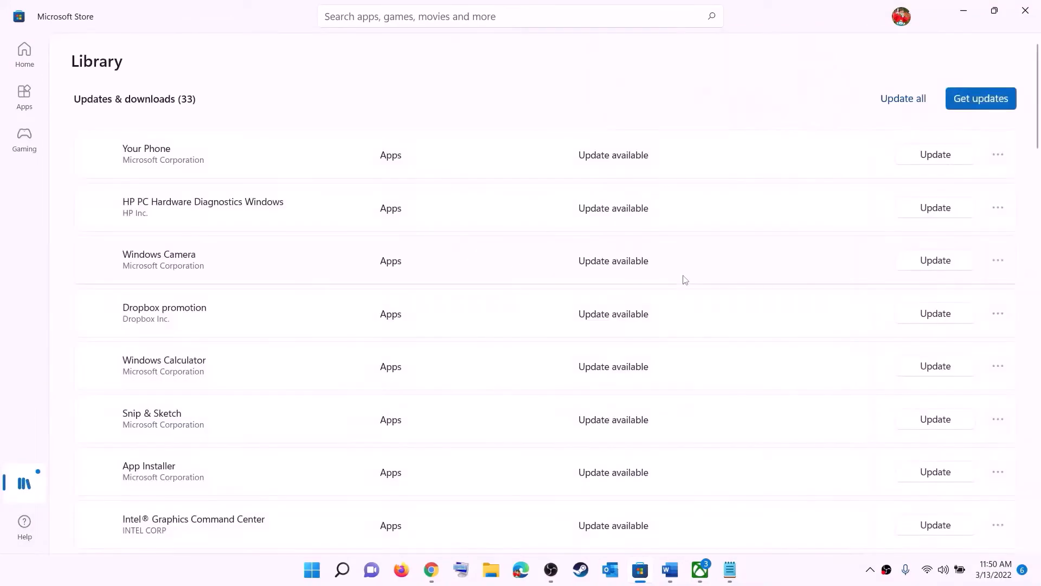
scroll(672, 369, down, 5)
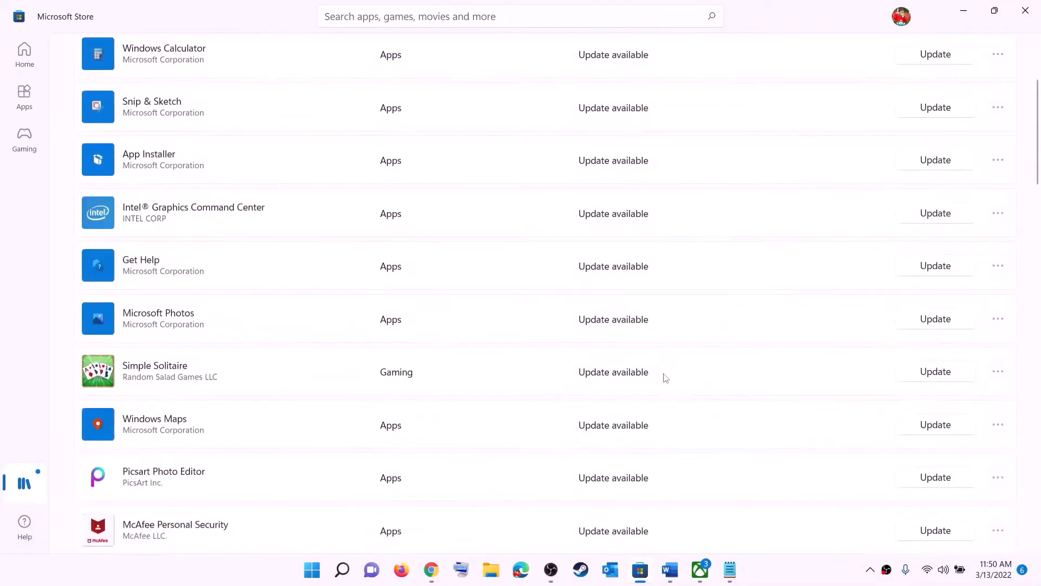
scroll(623, 390, down, 3)
scroll(623, 434, up, 8)
scroll(629, 380, down, 4)
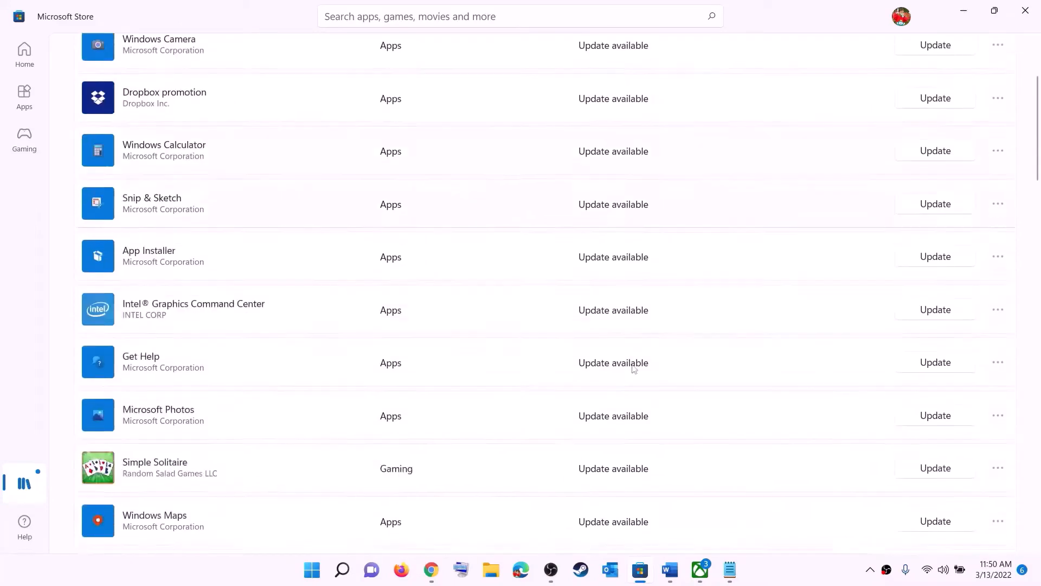
scroll(633, 375, down, 10)
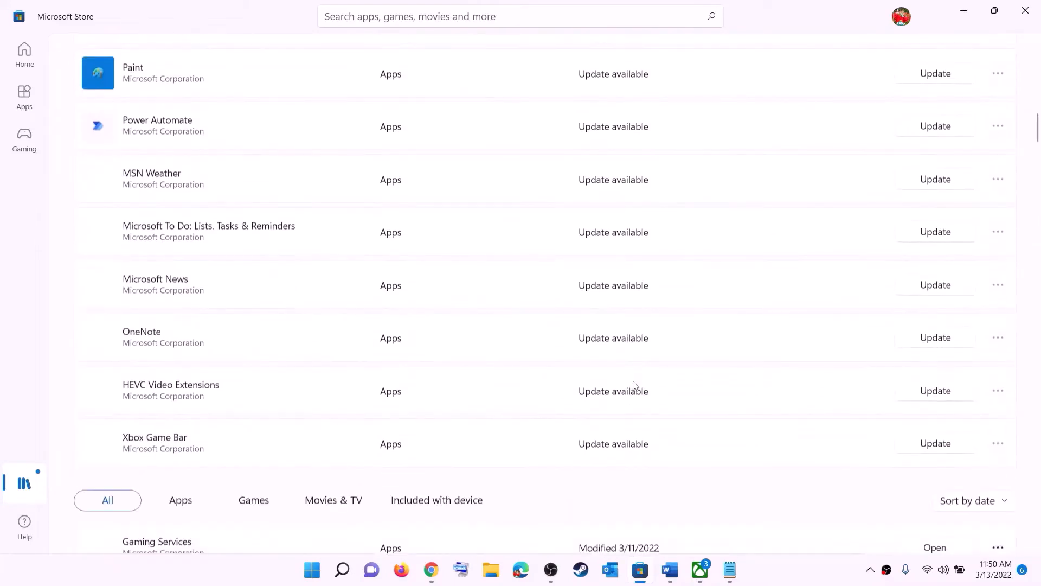
scroll(676, 346, up, 14)
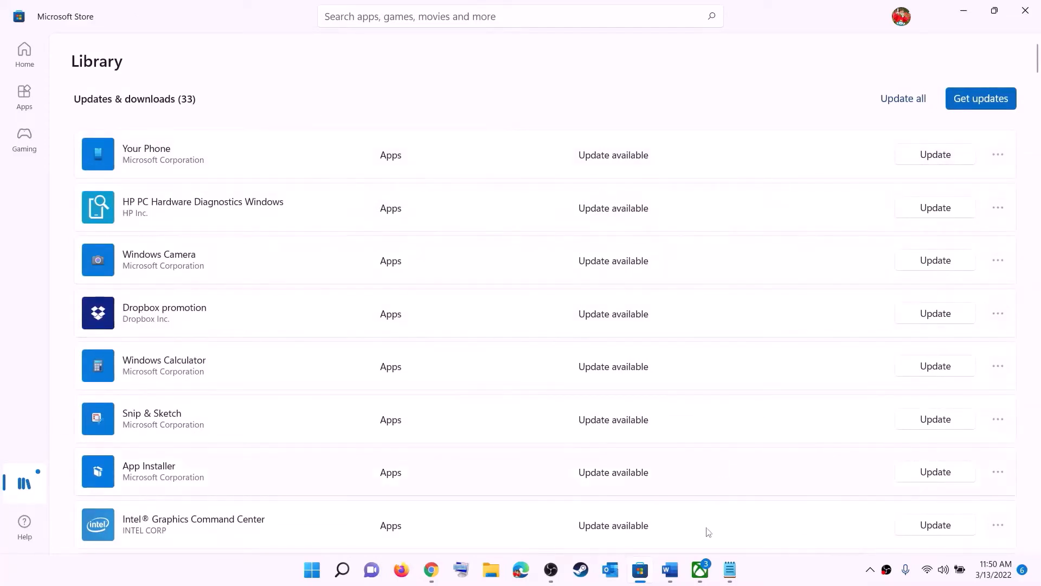
- Return to the Word notes and highlight the Step 2 advice for Store users to install the game from the Xbox App
click(668, 571)
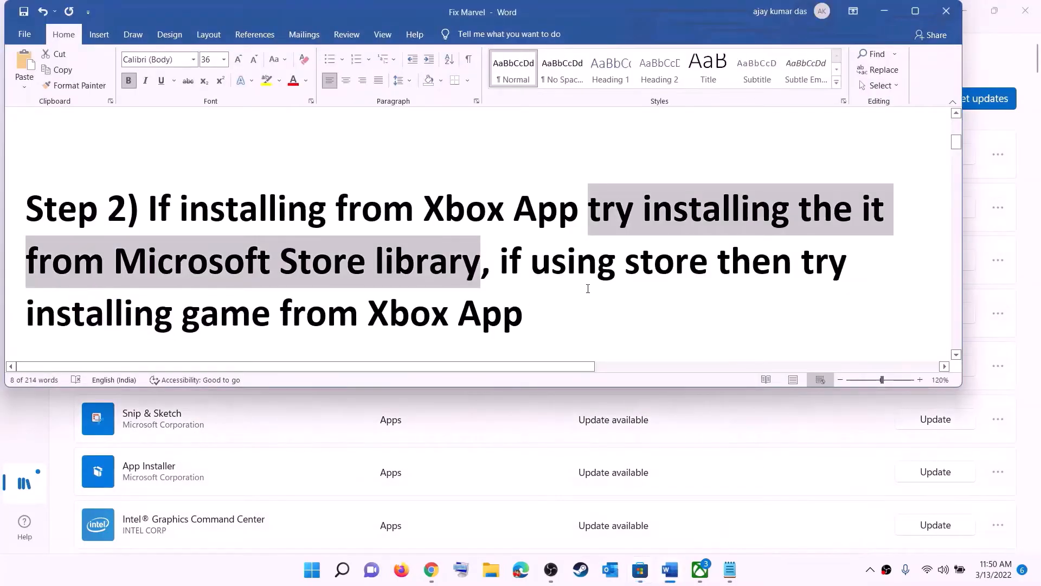
click(532, 262)
drag(532, 262, 664, 263)
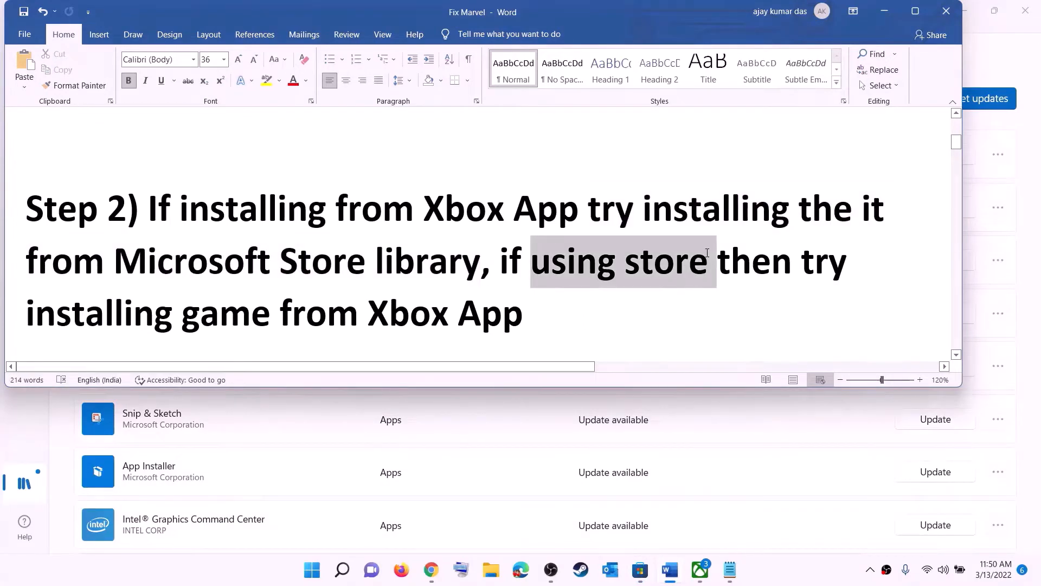
drag(27, 314, 579, 302)
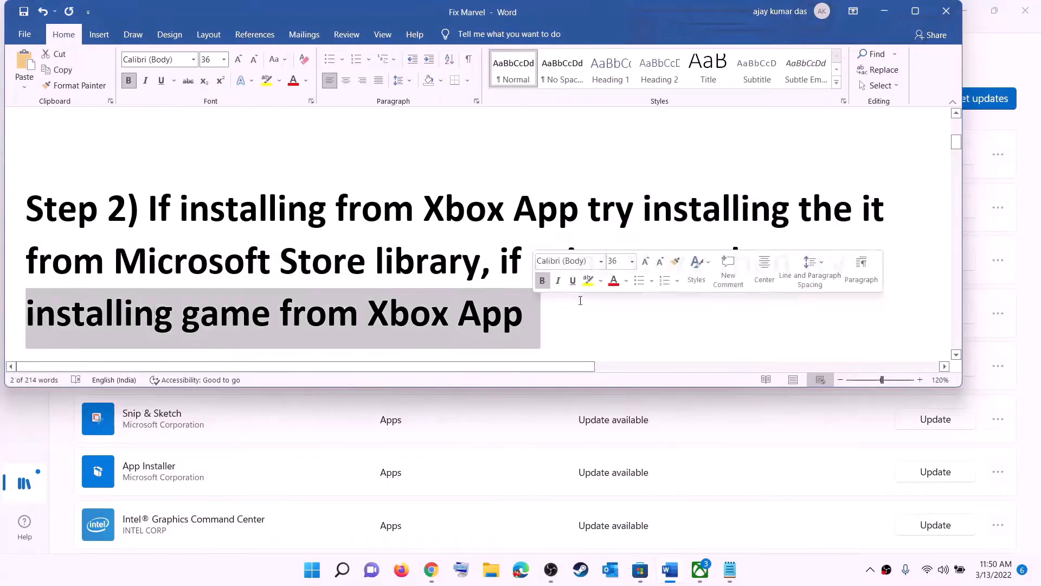
- Switch to the Xbox app, activate its game search, and minimize the app to return to the Word notes
click(701, 571)
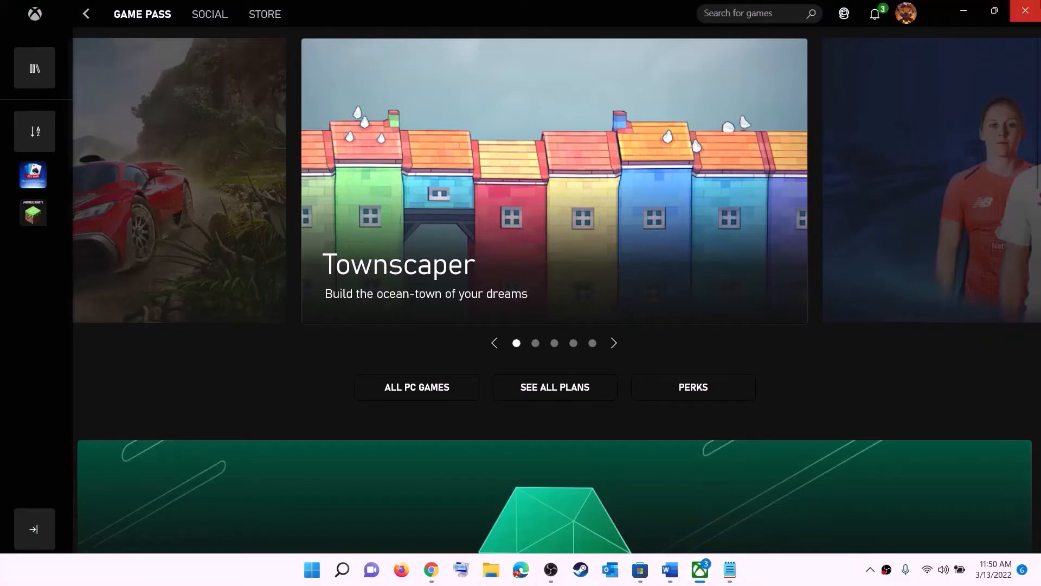
click(730, 13)
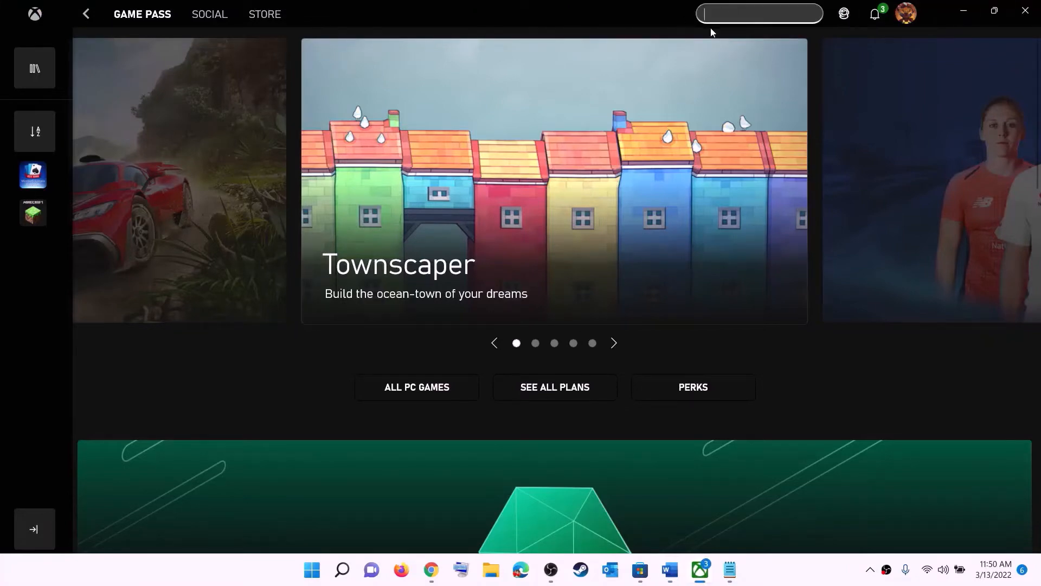
click(964, 10)
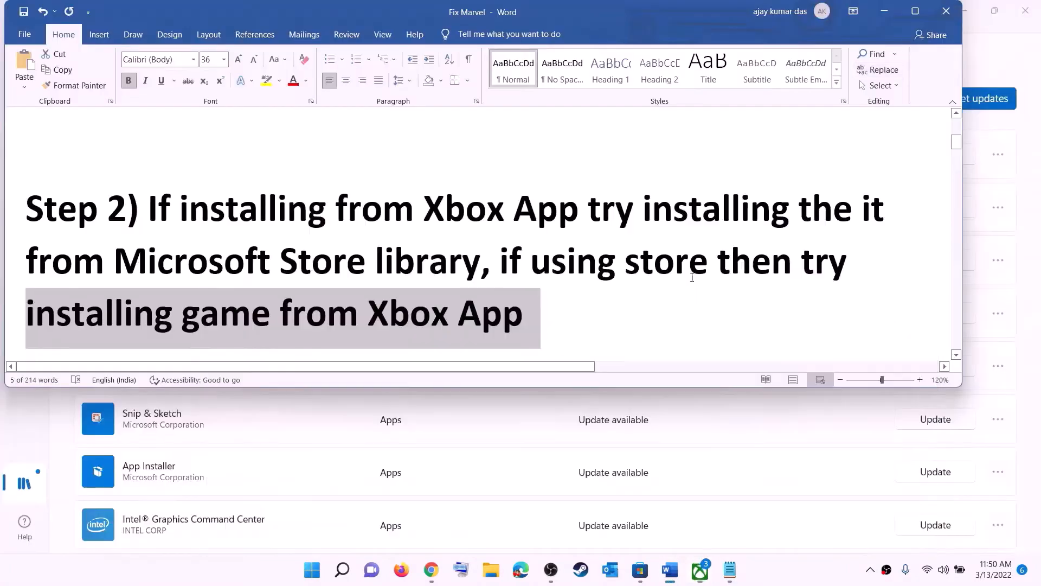
- Copy the full Get-AppxPackage -AllUsers command given under Step 3 of the Word notes
click(545, 251)
scroll(321, 285, down, 5)
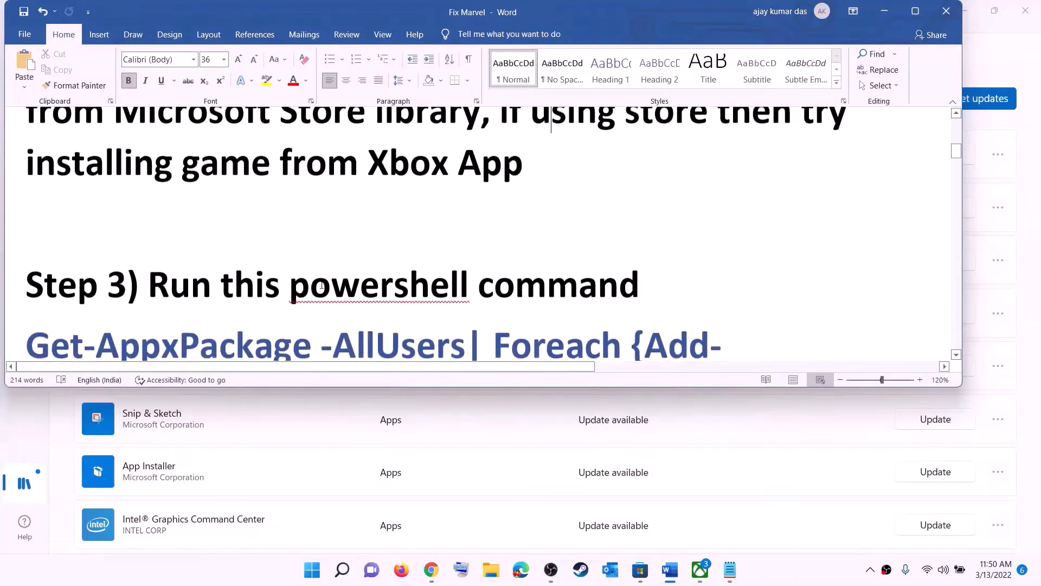
scroll(321, 284, down, 3)
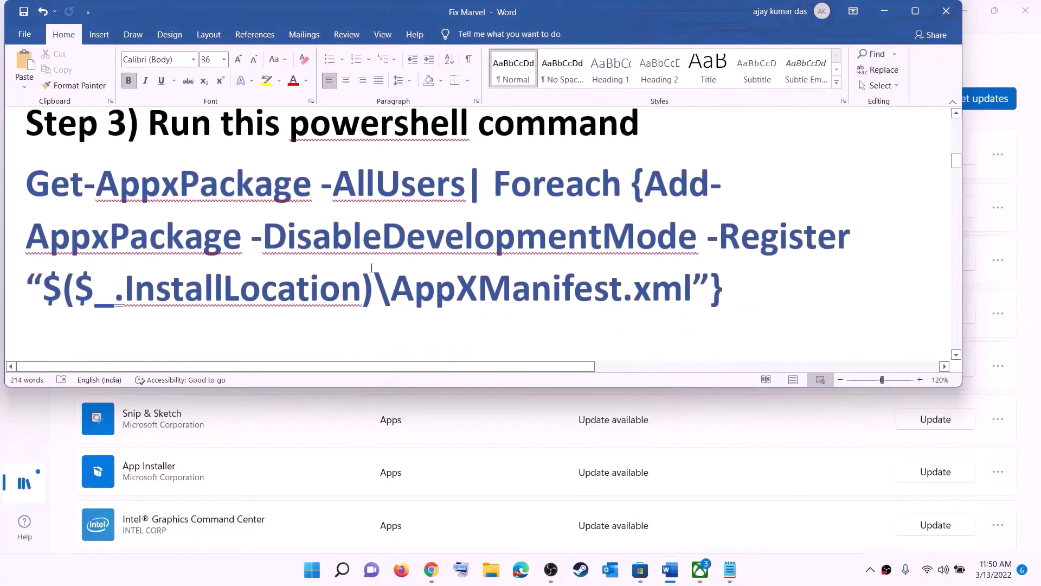
triple_click(727, 290)
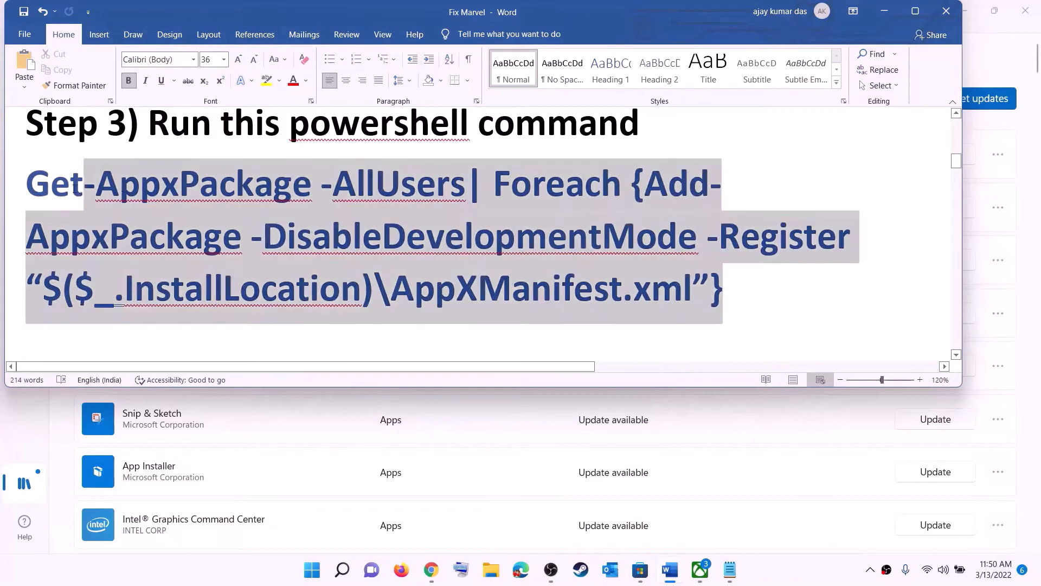
right_click(145, 213)
click(174, 235)
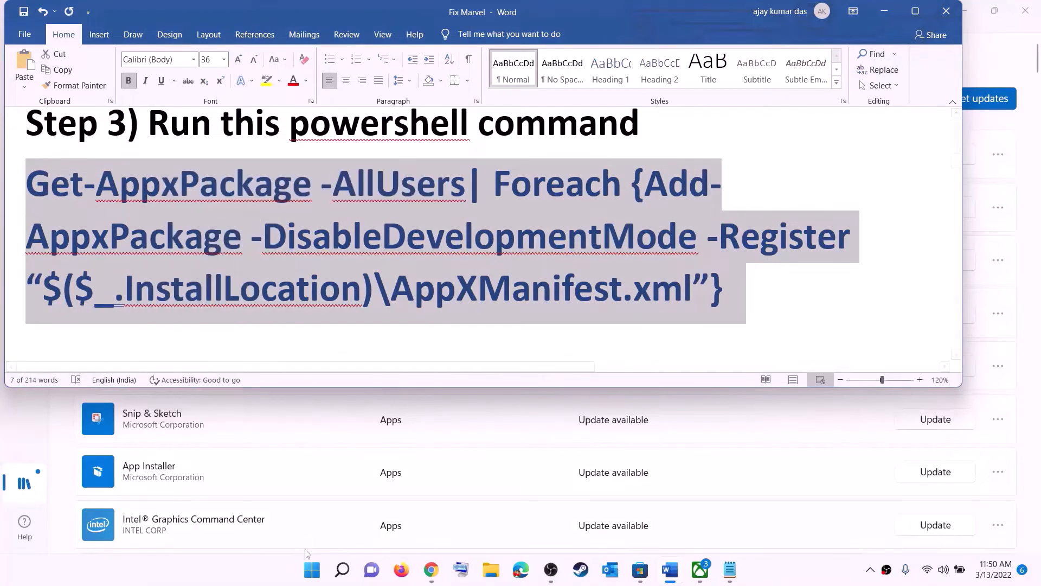
- Search Windows for PowerShell, run Windows PowerShell as administrator, and approve the User Account Control request
click(313, 570)
text(powers)
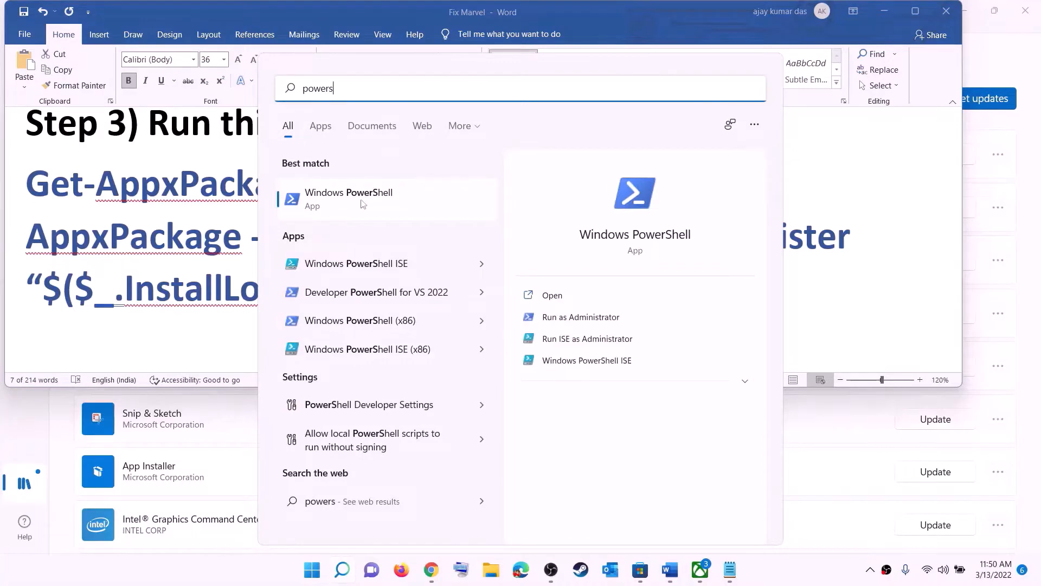
right_click(361, 203)
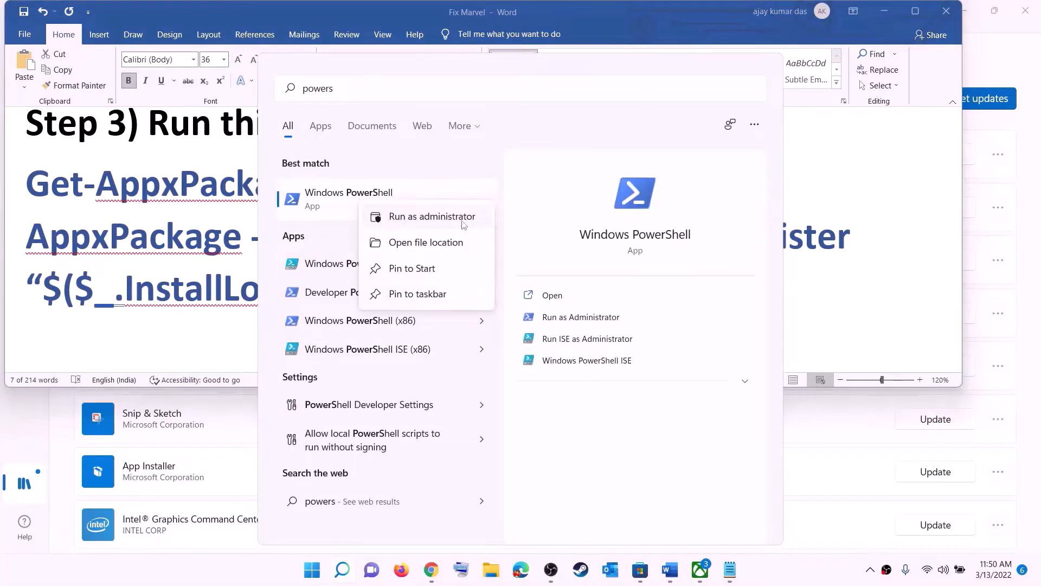
click(464, 223)
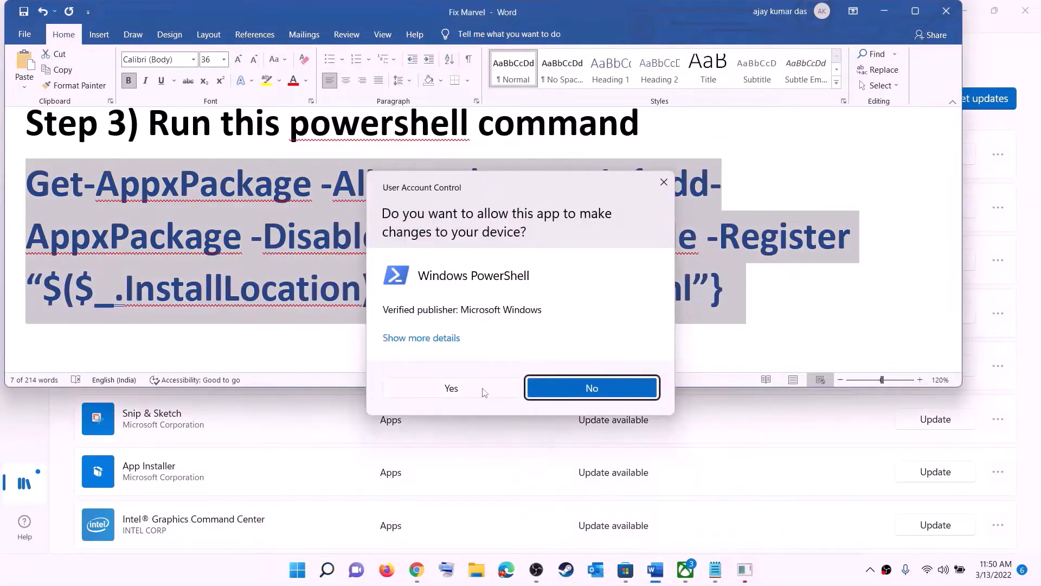
click(474, 391)
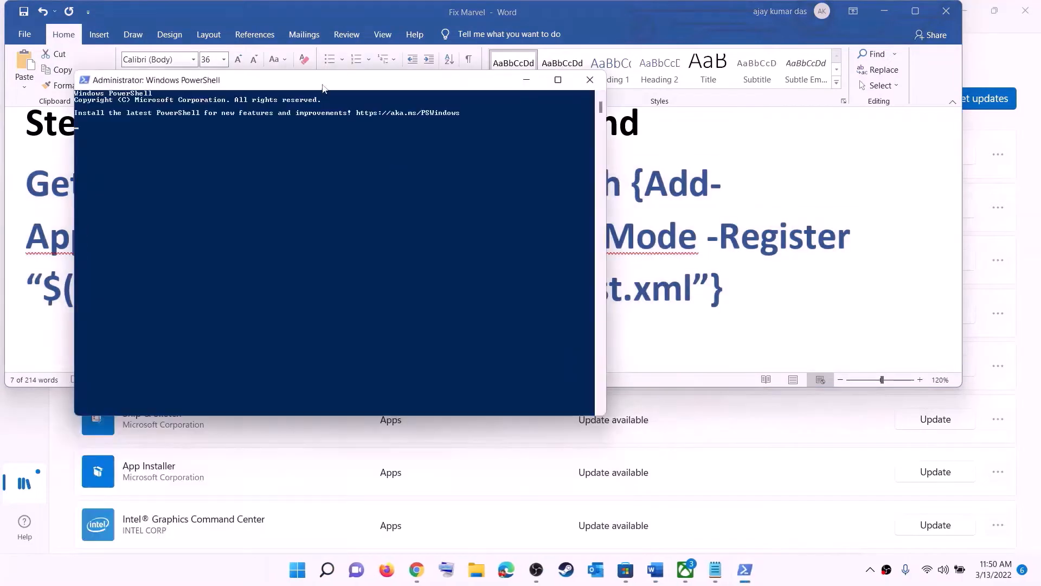
- Paste and run the copied Get-AppxPackage command in the administrator PowerShell window, then close it once it has run
drag(323, 85, 462, 97)
right_click(433, 213)
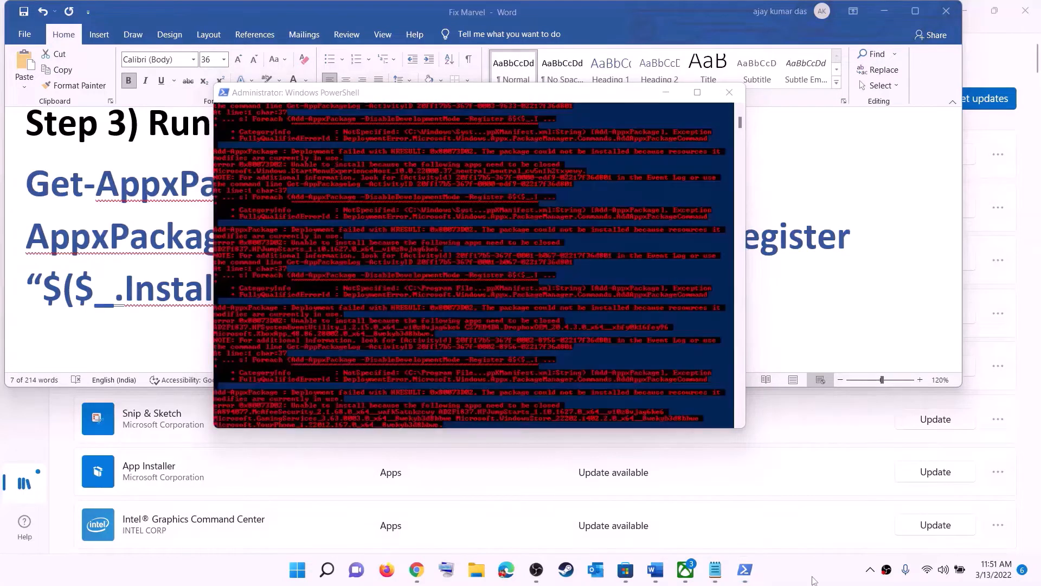
click(729, 93)
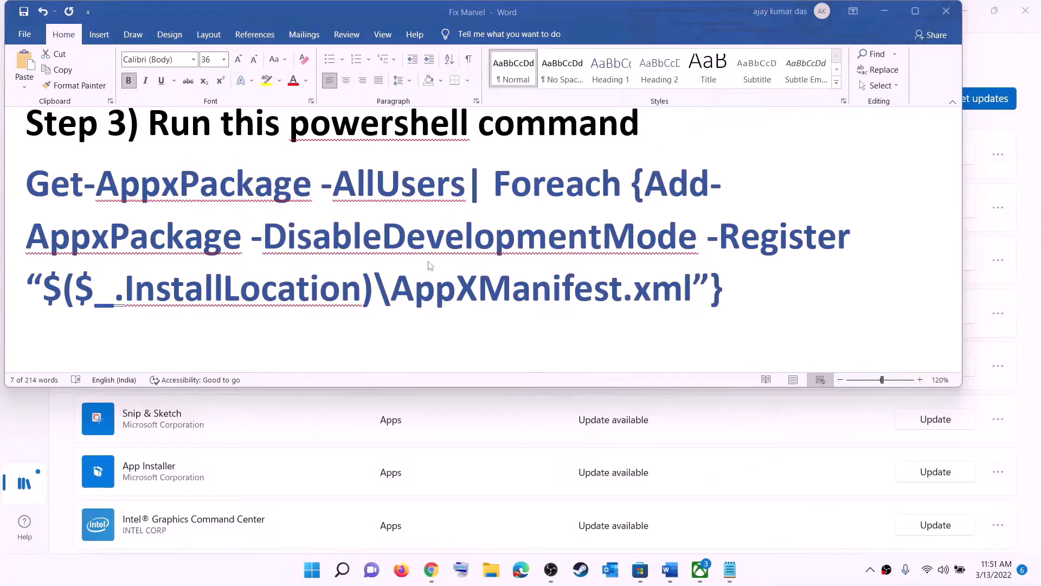
- Set the font size of the Microsoft Store cache folder path under Step 4 of the Word notes to 14
scroll(472, 249, down, 5)
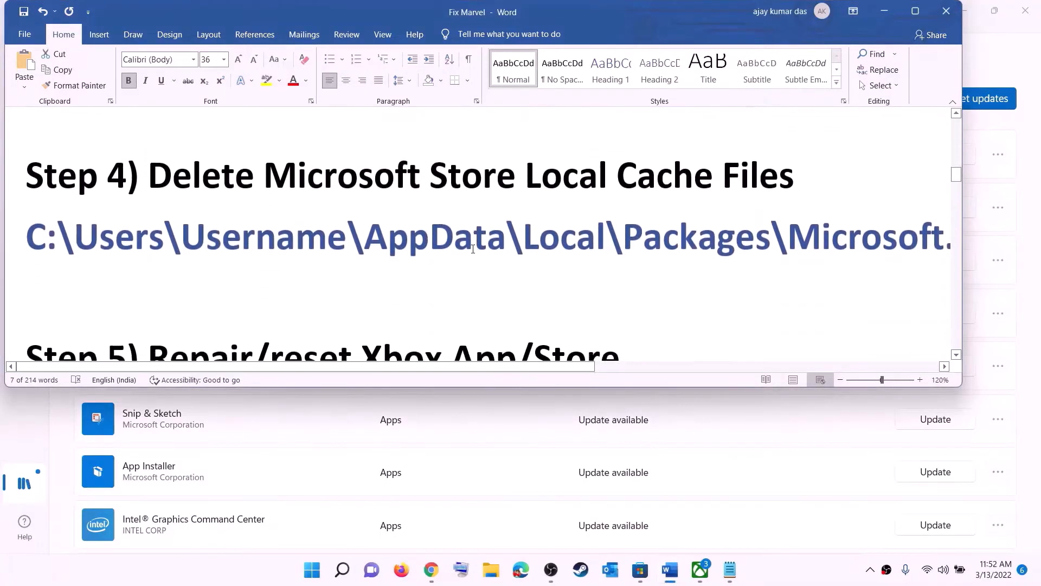
scroll(472, 249, up, 1)
triple_click(516, 280)
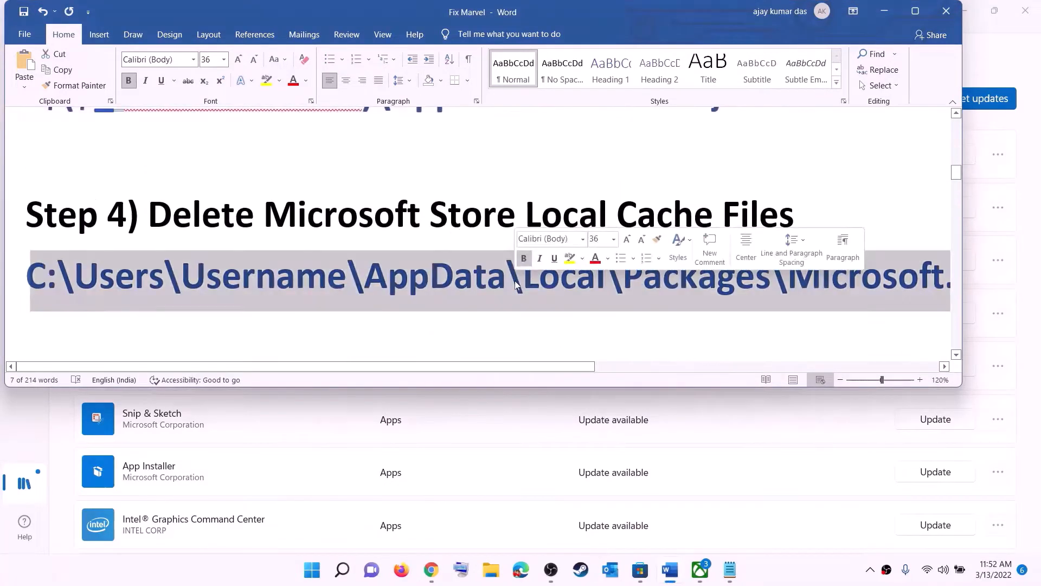
click(224, 60)
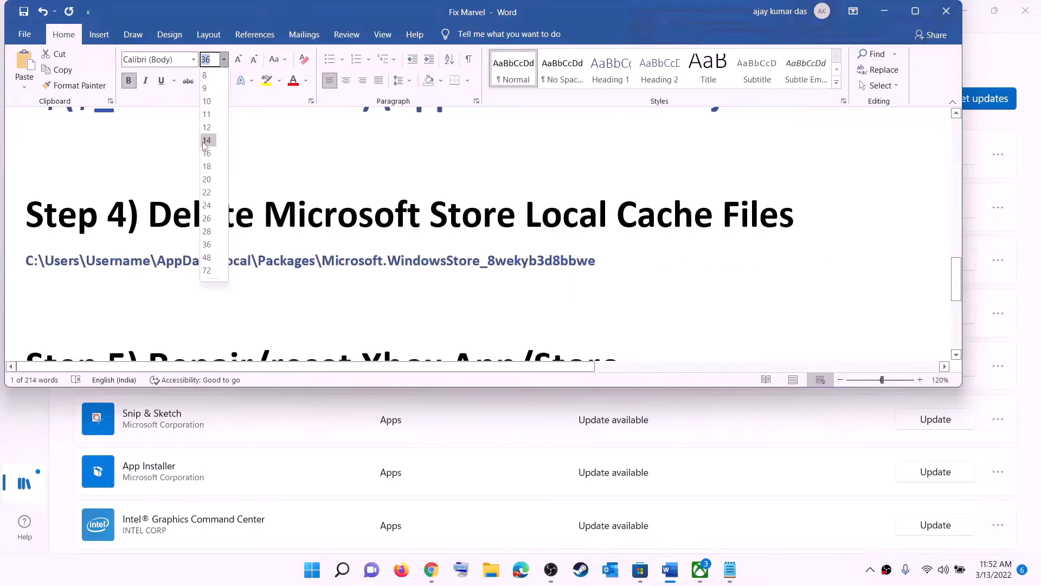
click(207, 134)
click(514, 260)
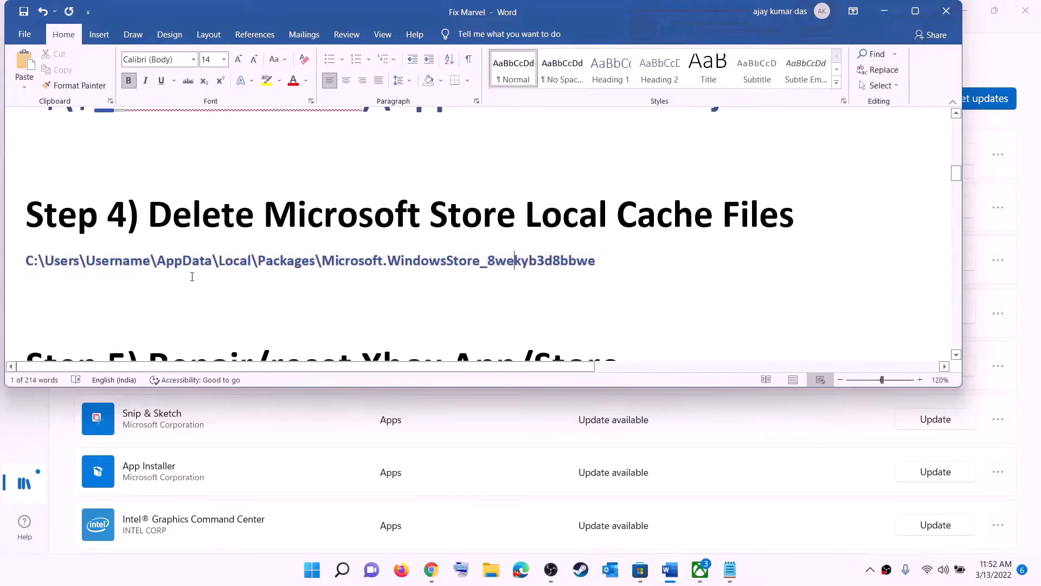
- Switch to File Explorer and open the current user's profile folder under Users on the Windows (C:) drive
click(490, 570)
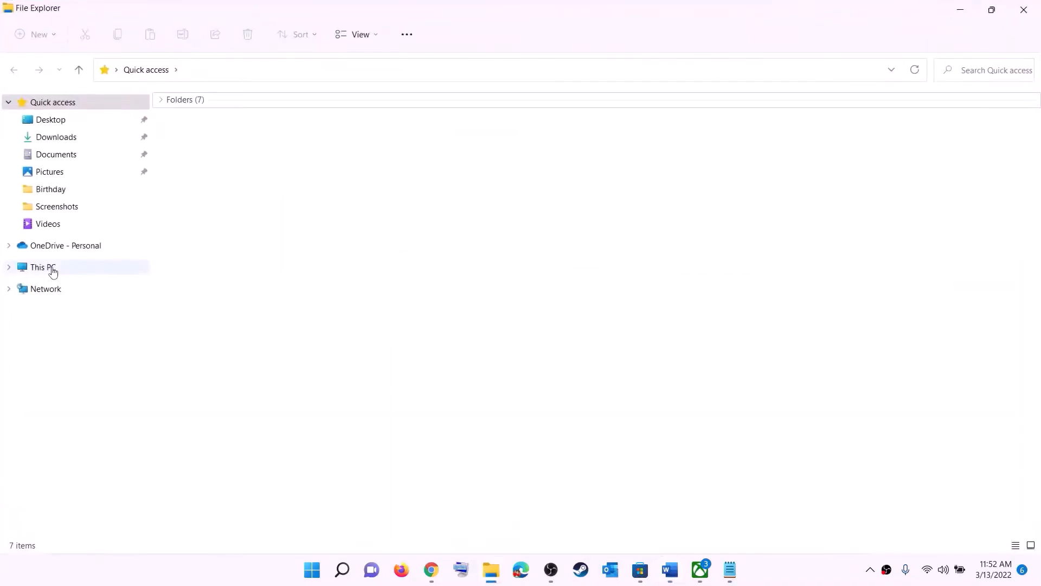
click(53, 271)
double_click(228, 227)
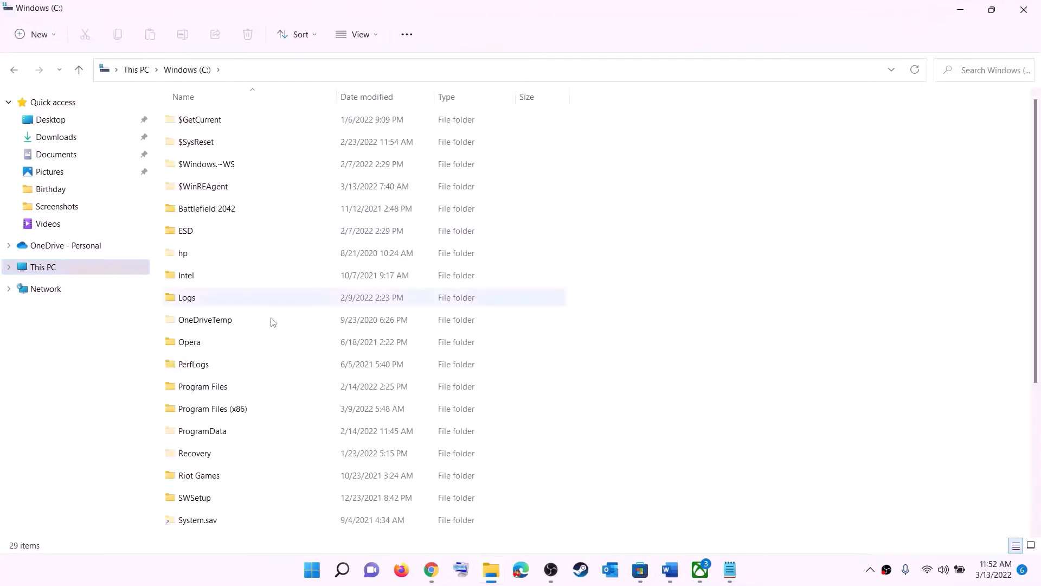
scroll(273, 322, down, 3)
click(198, 380)
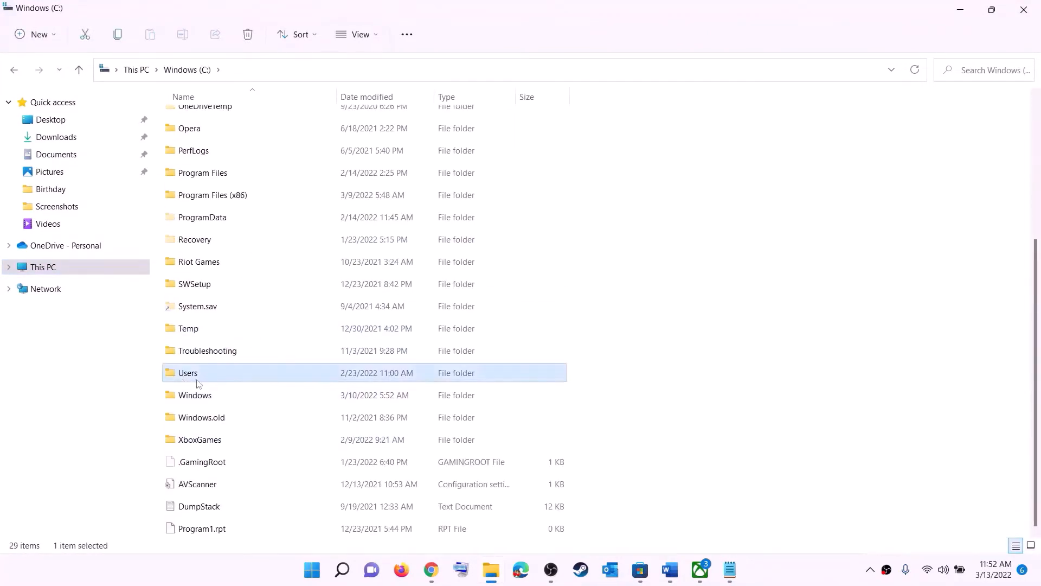
double_click(223, 374)
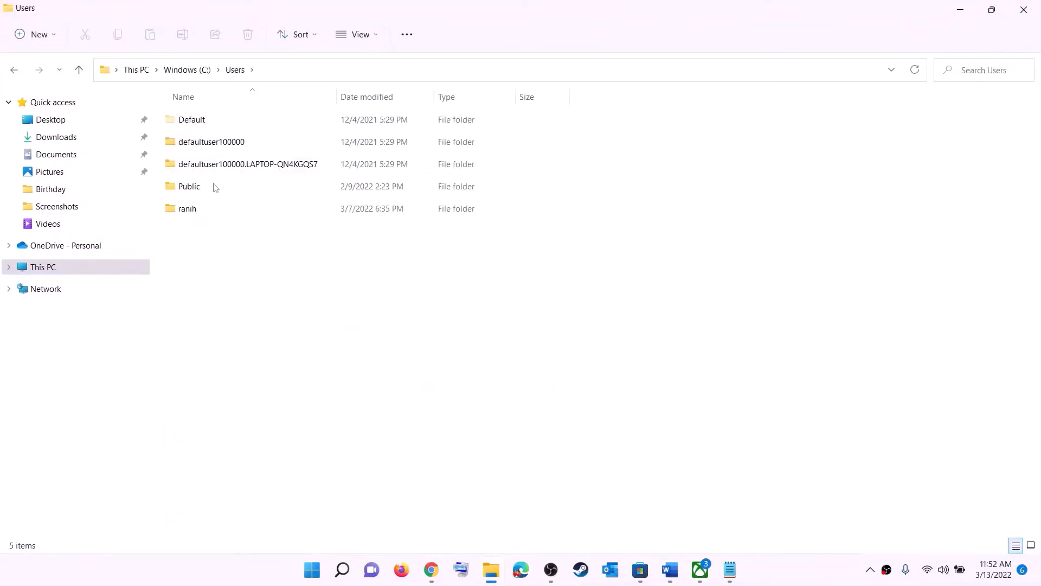
double_click(194, 212)
- Check that Hidden items is enabled in the view options so the AppData folder is shown
click(181, 253)
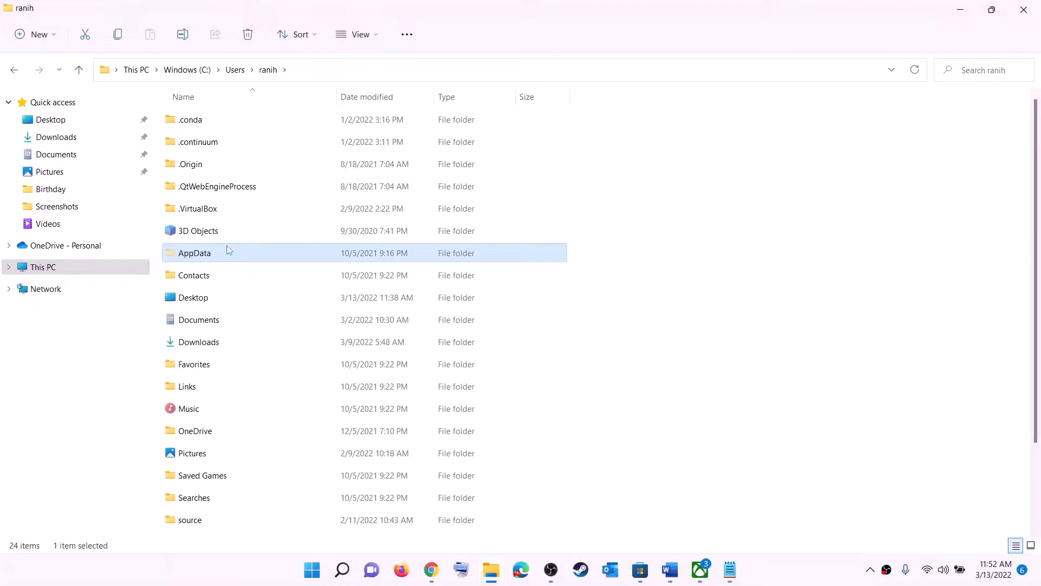
click(378, 37)
mouse_move(355, 263)
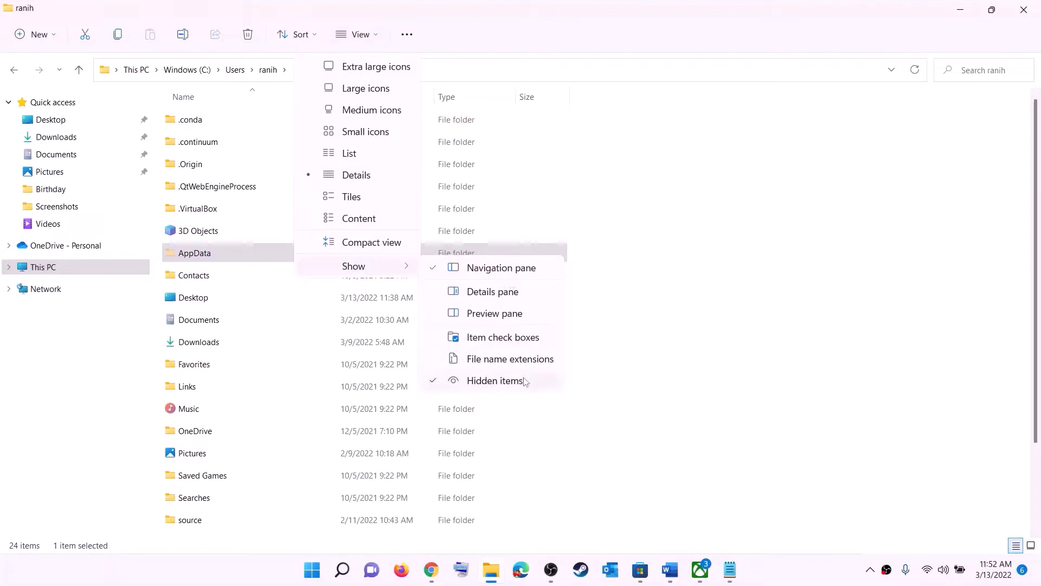
click(201, 257)
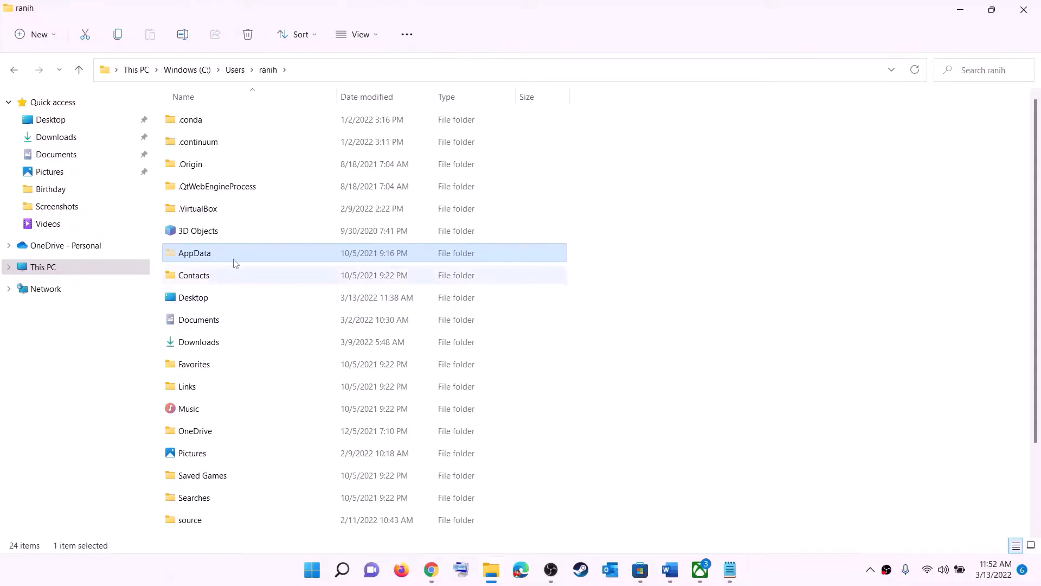
- Open the Packages folder inside AppData\Local of the user profile
click(201, 254)
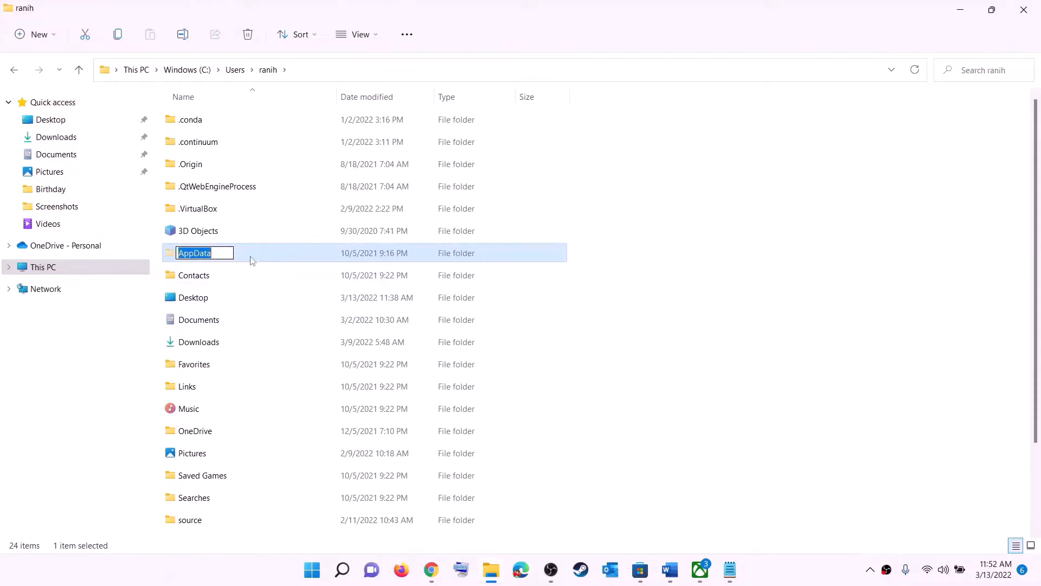
click(257, 253)
double_click(236, 258)
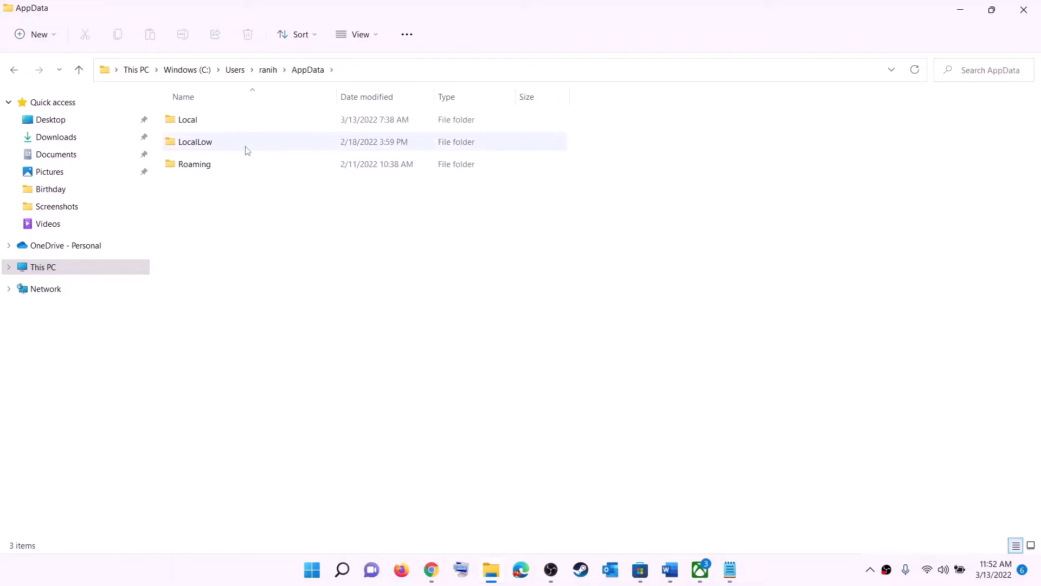
click(208, 120)
double_click(211, 120)
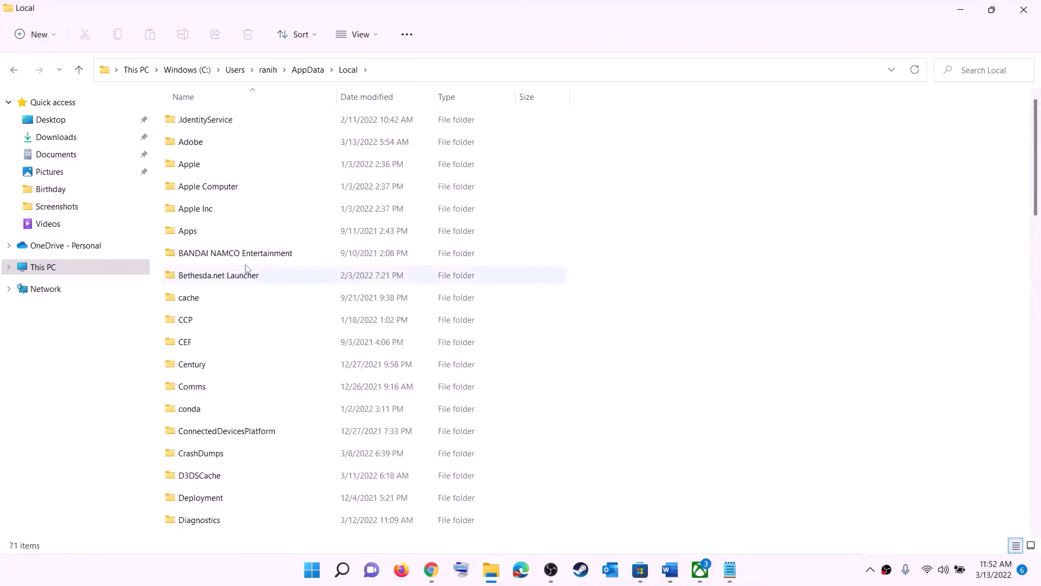
click(239, 259)
key(p)
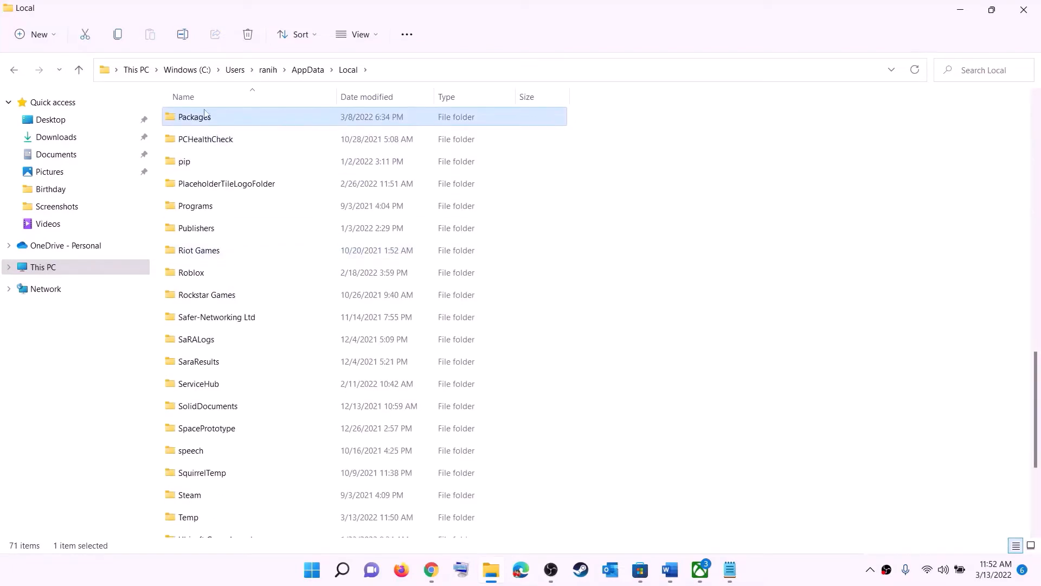
click(223, 124)
double_click(242, 119)
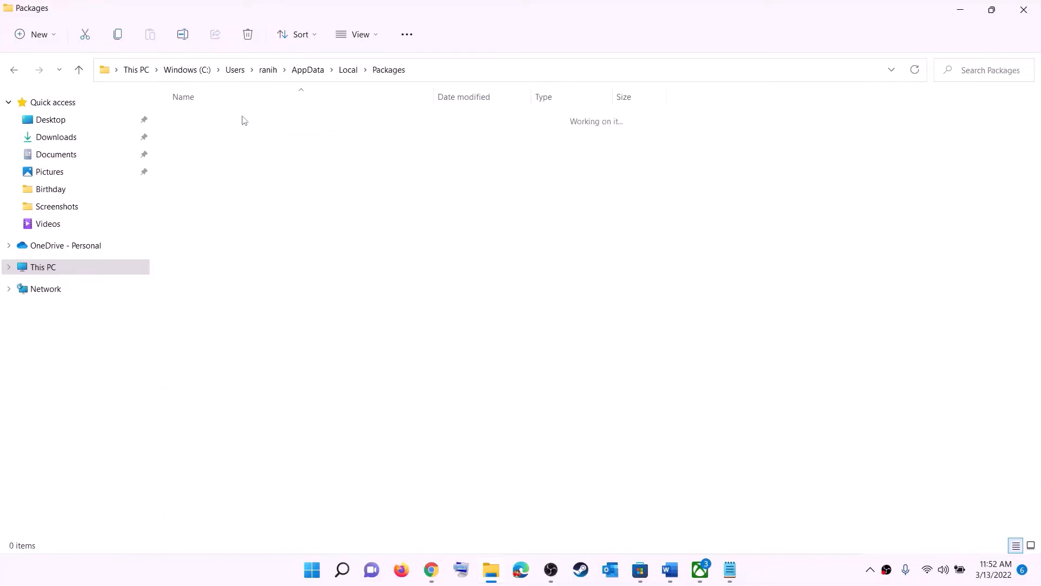
- Open the Microsoft.WindowsStore_8wekyb3d8bbwe folder inside Packages
scroll(308, 352, down, 11)
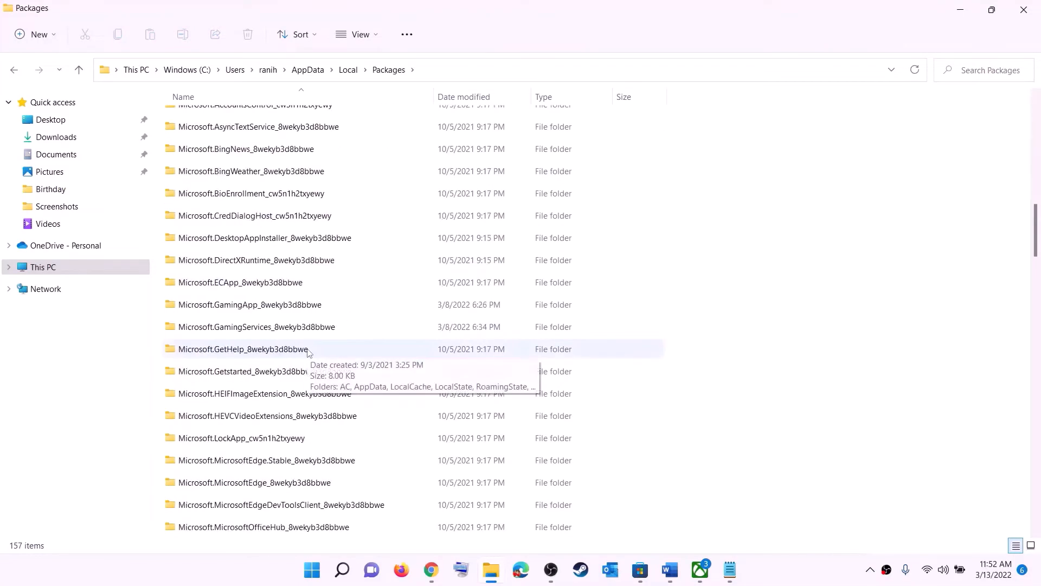
scroll(325, 364, down, 12)
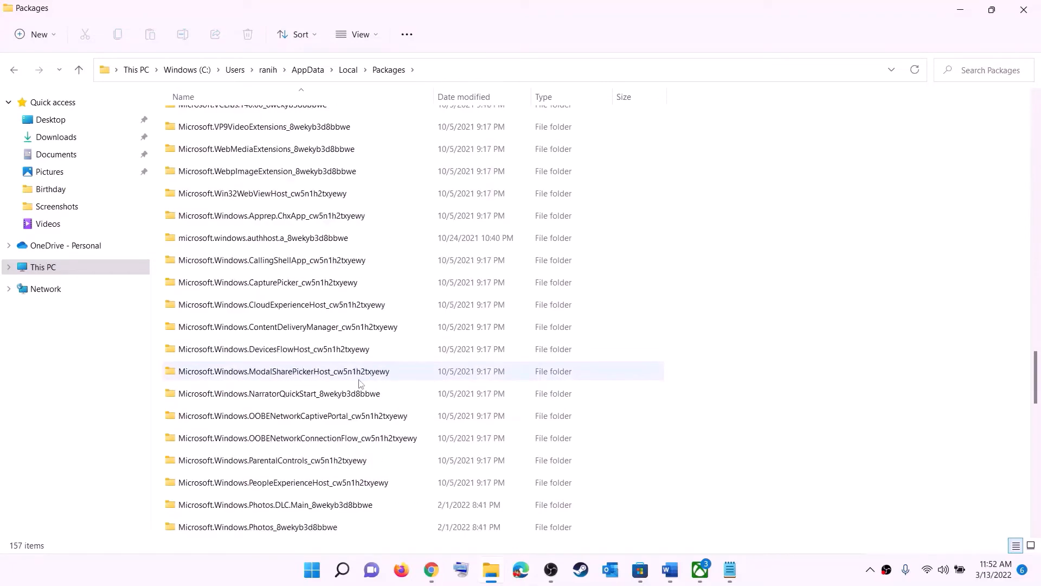
scroll(361, 383, down, 6)
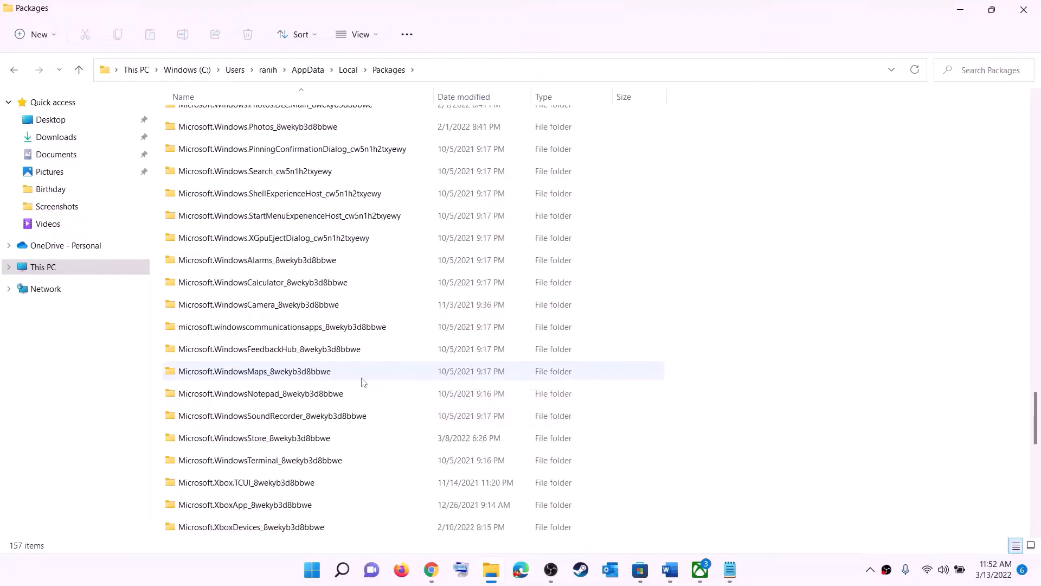
click(235, 441)
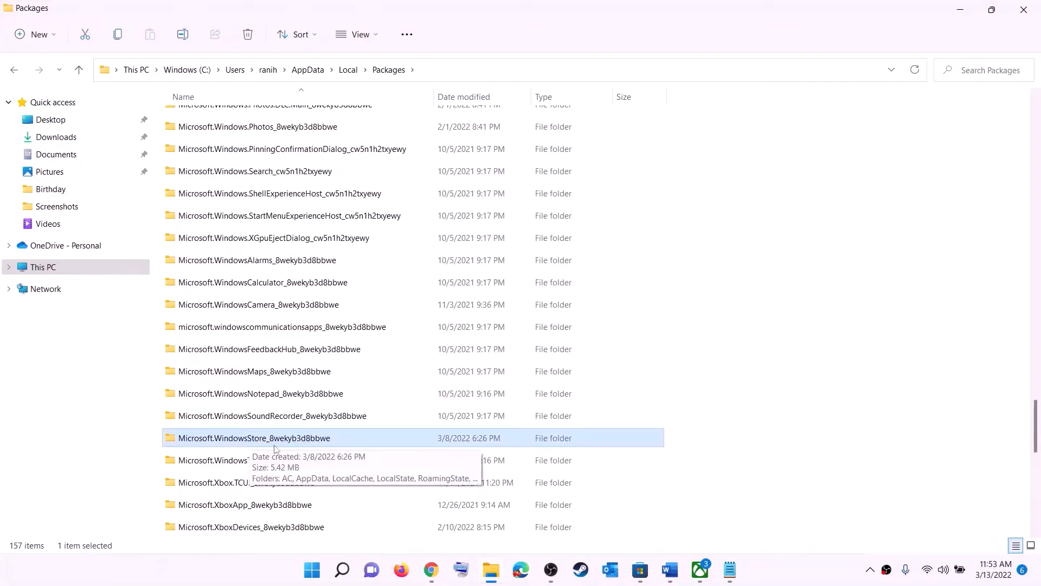
click(292, 443)
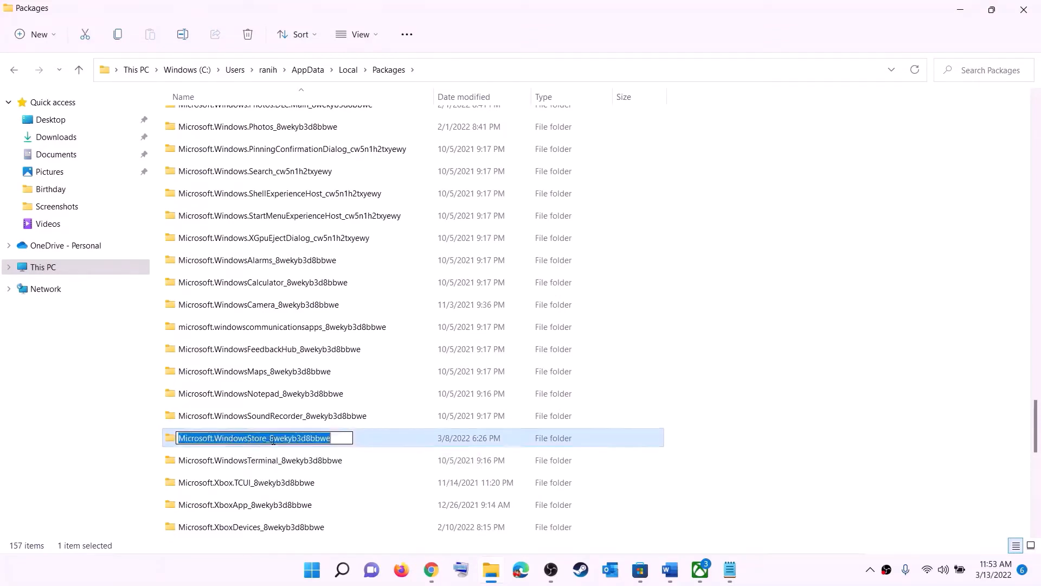
click(380, 440)
click(293, 437)
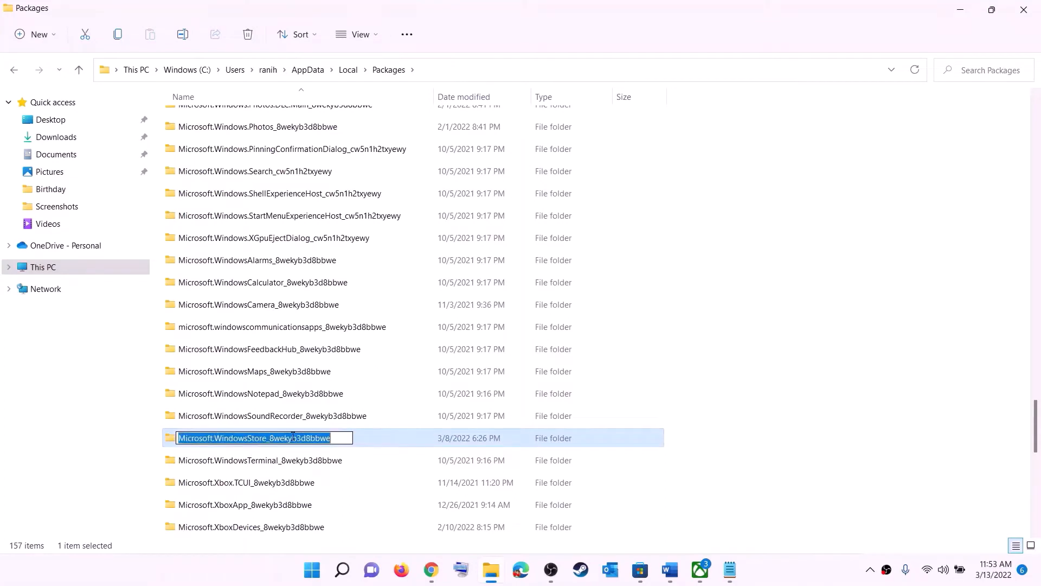
double_click(367, 437)
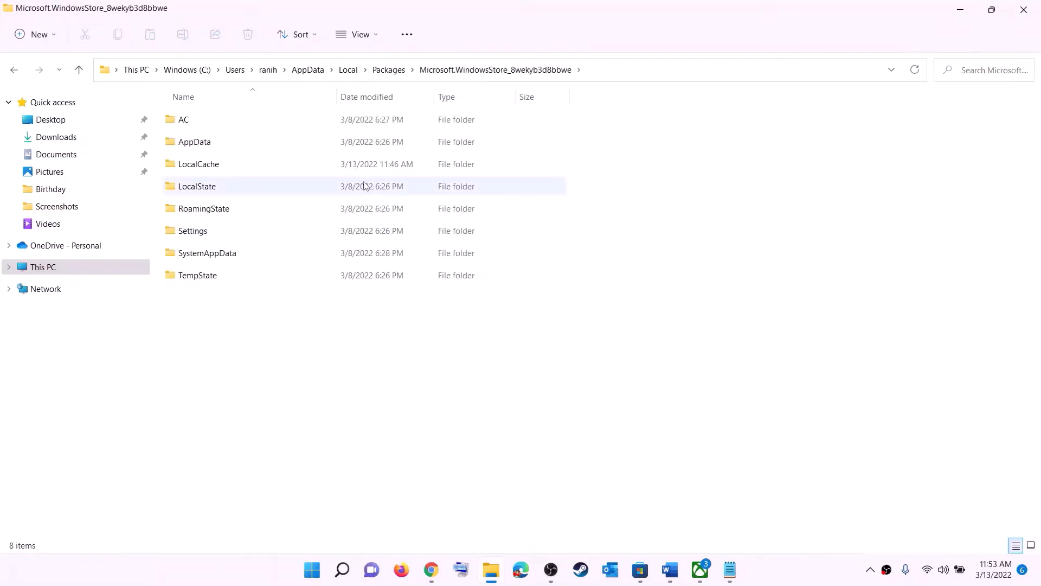
- Delete the LocalCache folder of the Microsoft Store package and bring up the computer's power options
click(198, 168)
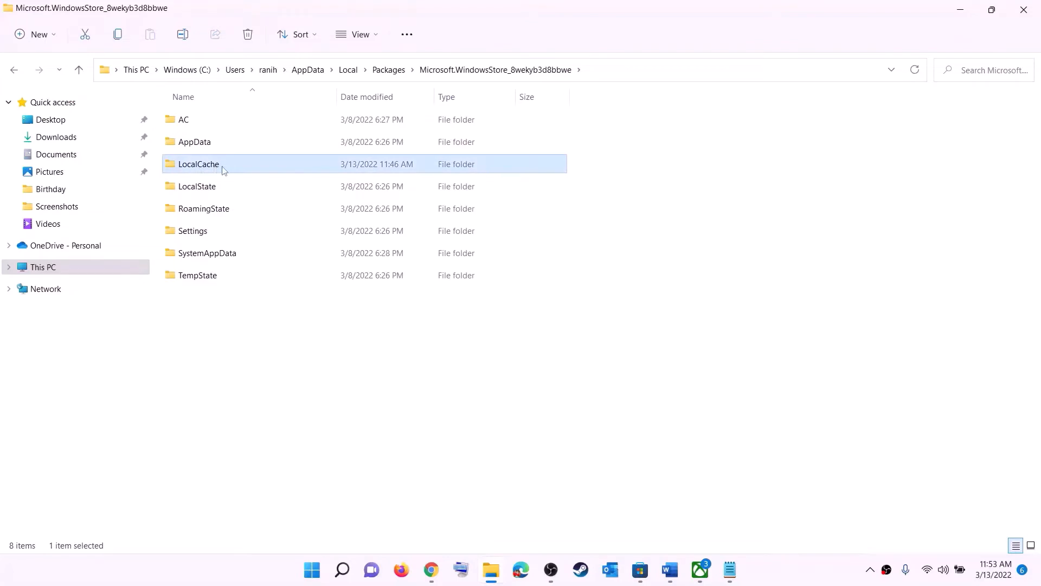
right_click(209, 169)
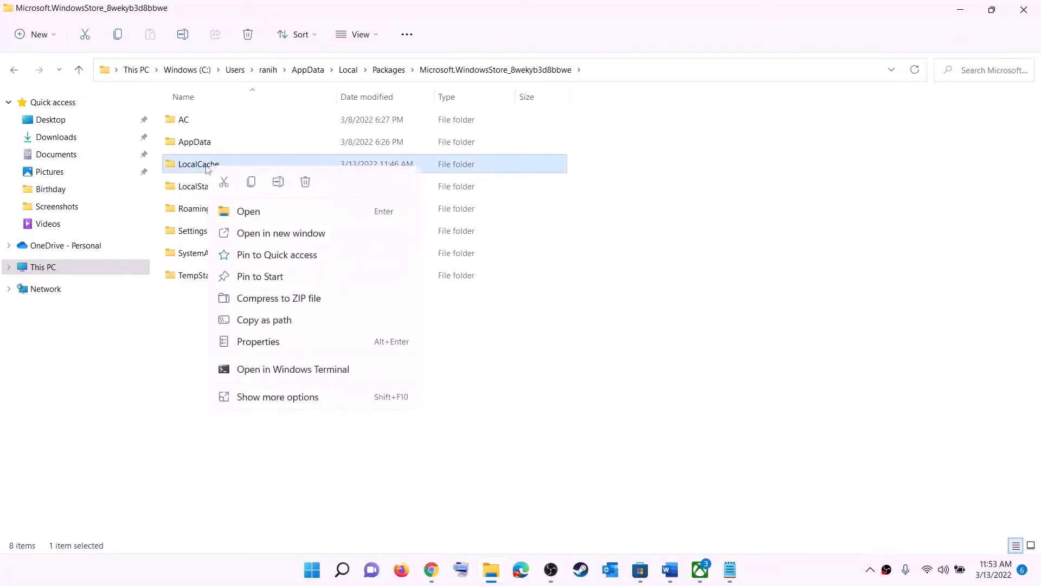
click(306, 184)
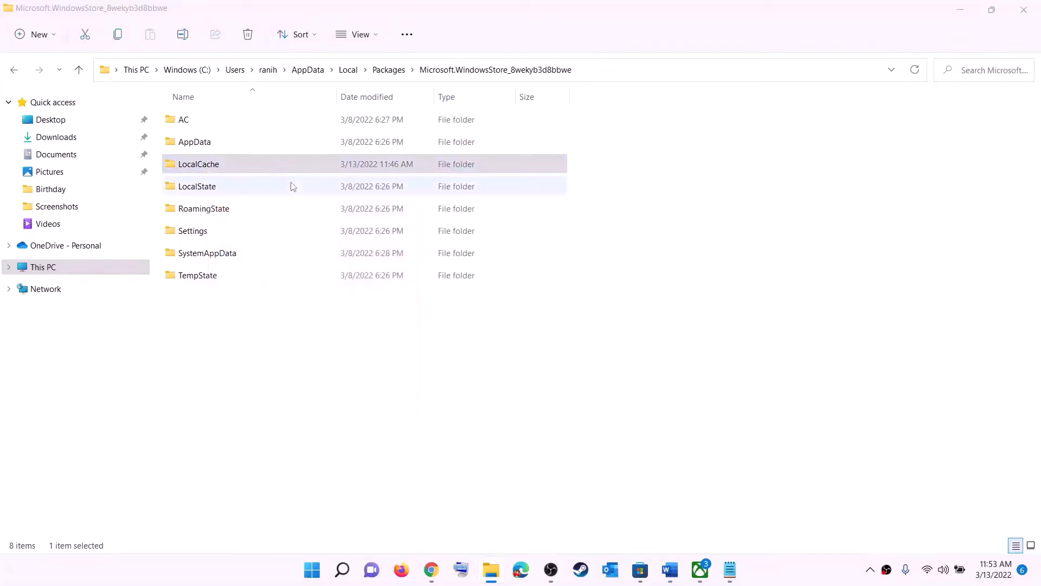
click(313, 570)
click(688, 523)
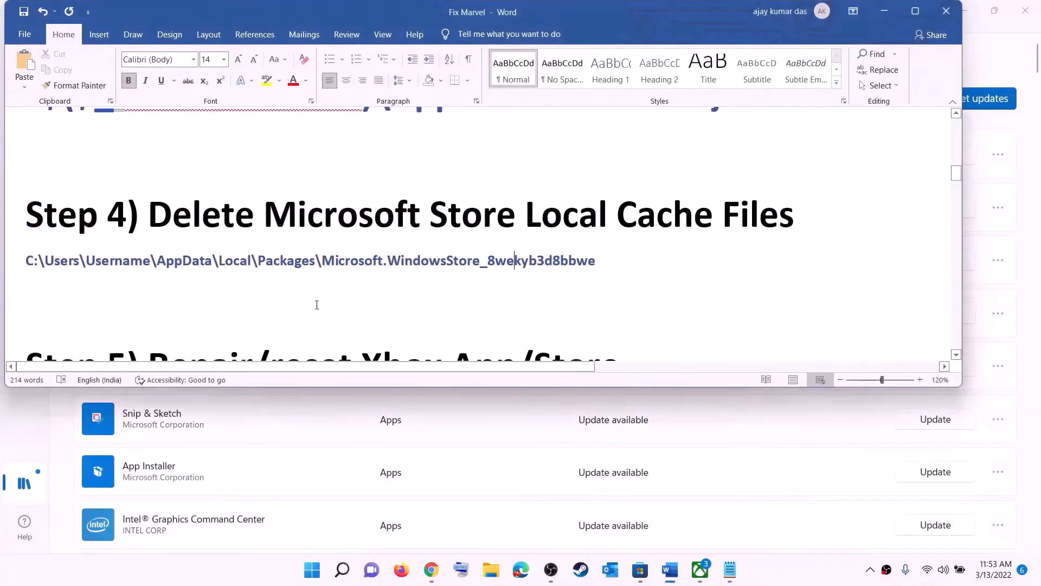
- Review the Step 5 heading in the Word notes and highlight its "/reset Xbox App/Store" text
scroll(317, 303, down, 3)
scroll(316, 303, up, 2)
drag(251, 299, 643, 296)
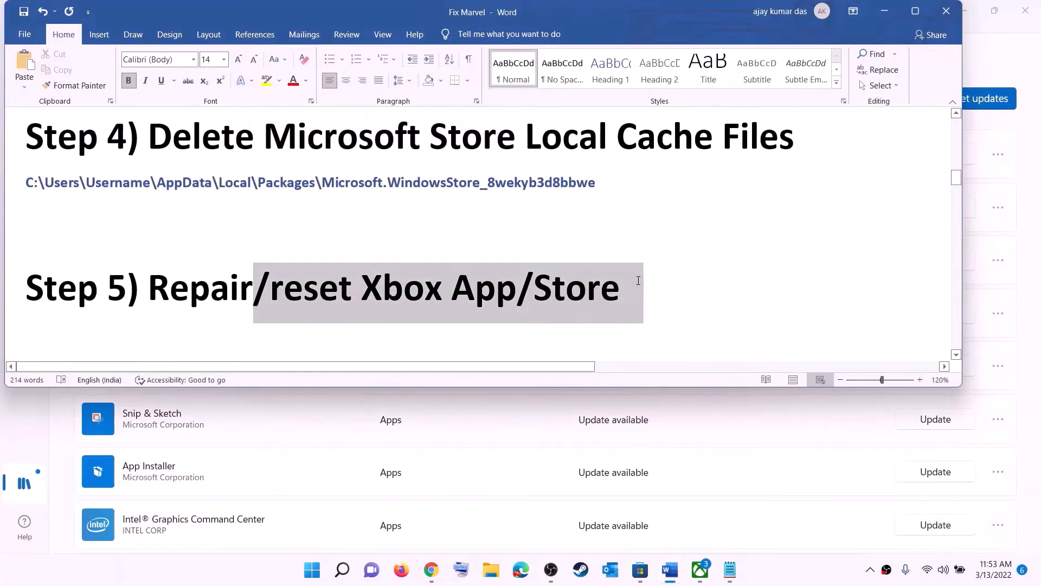
- Search Windows for "xbox" and open the Xbox app's settings page
click(312, 570)
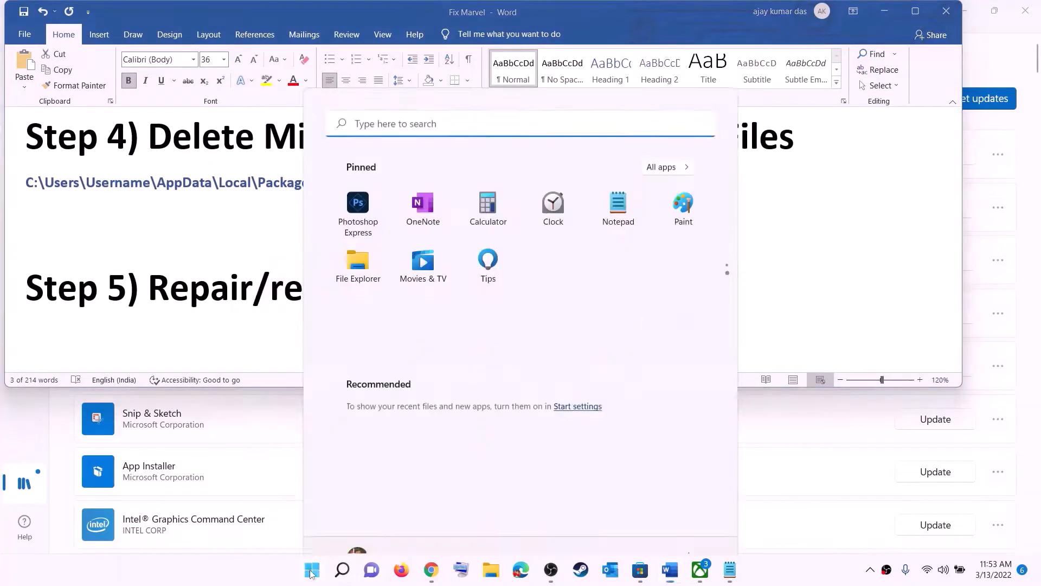
text(xbox)
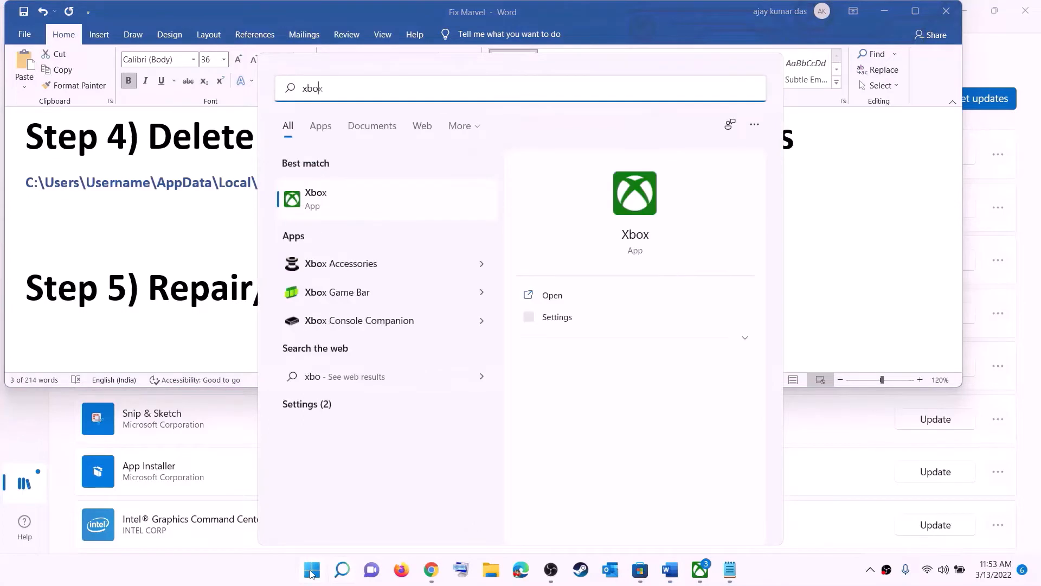
right_click(325, 202)
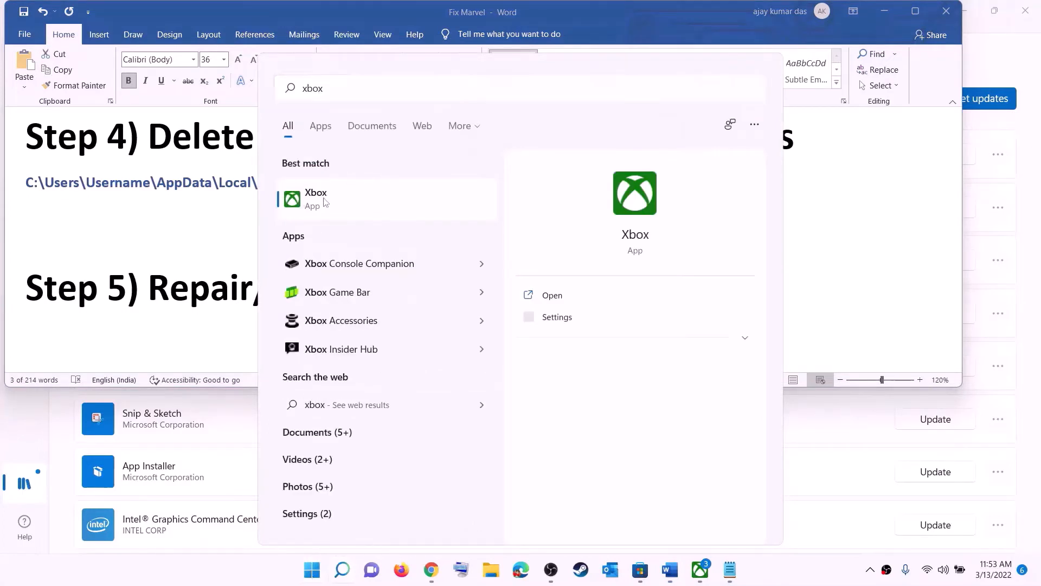
click(391, 272)
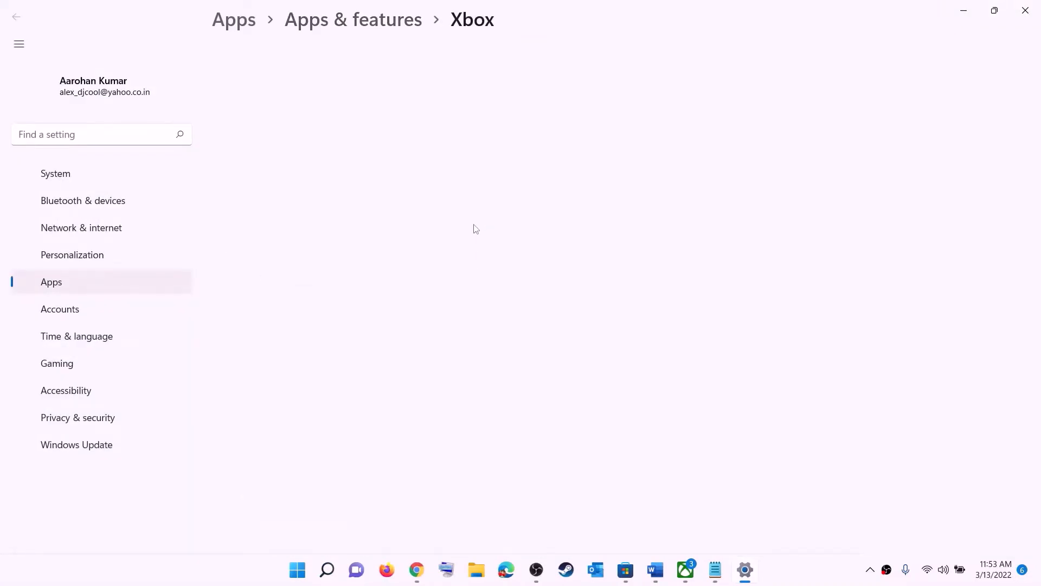
- Repair the Xbox app and reset it, confirming the deletion of its app data
scroll(418, 326, down, 10)
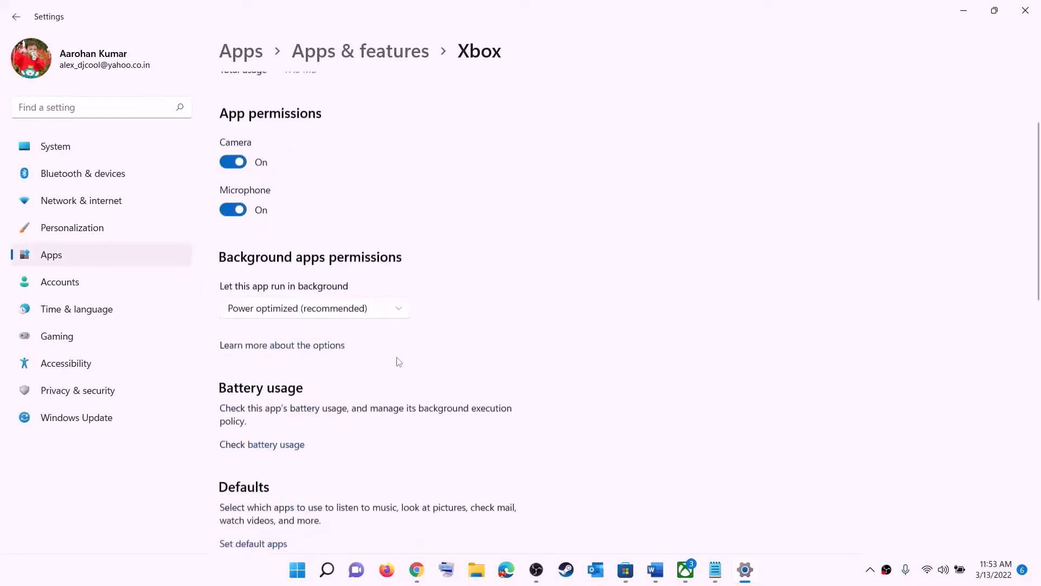
click(253, 237)
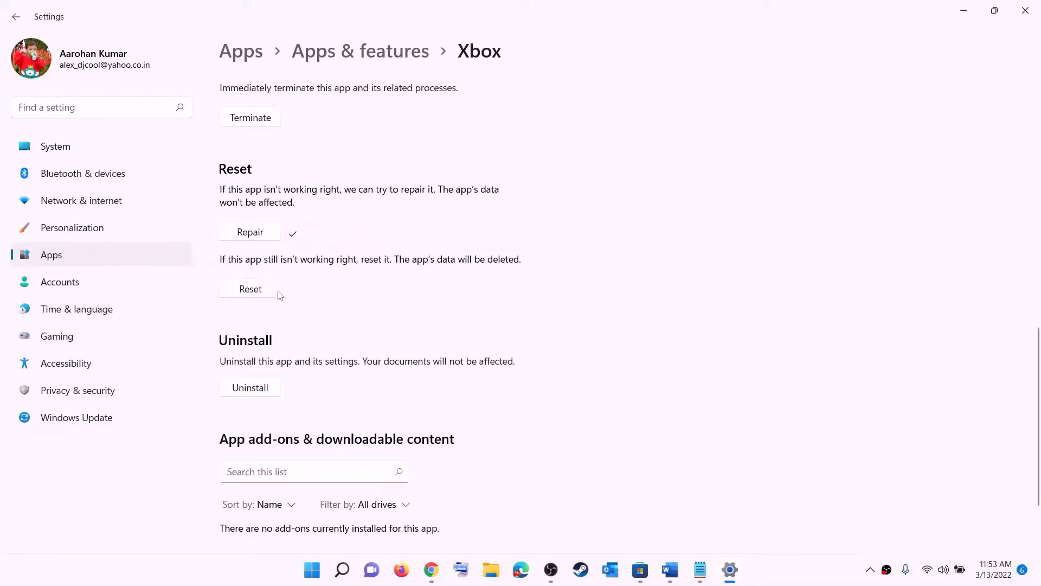
click(249, 291)
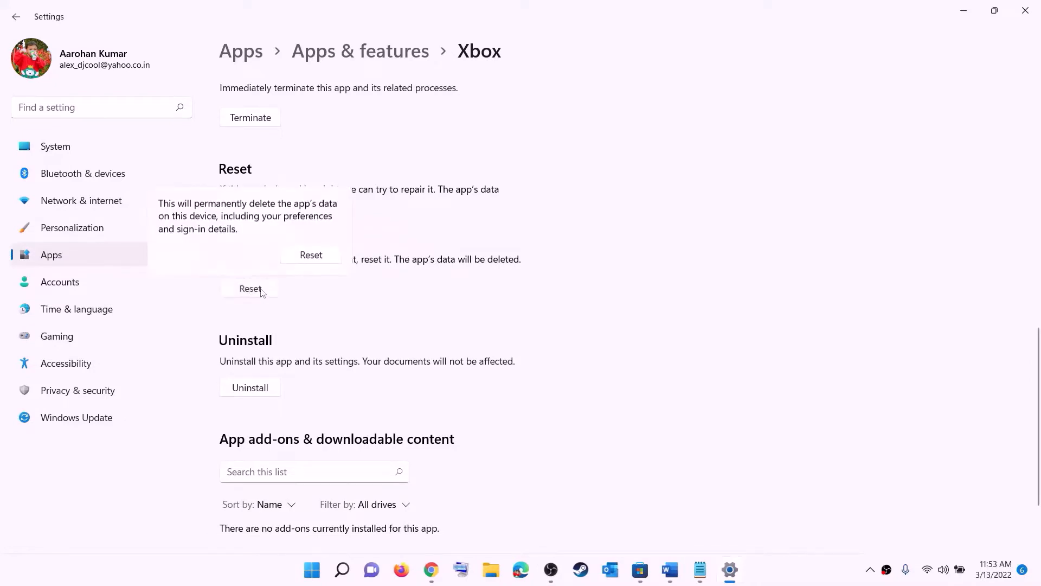
click(312, 255)
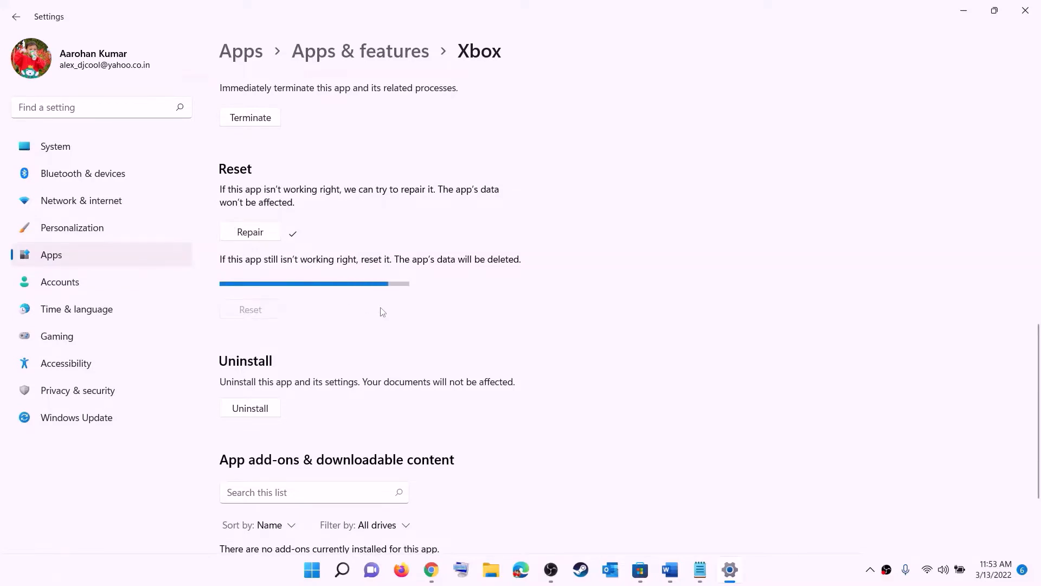
- Search Windows for "store" and open the Microsoft Store's app settings page
click(310, 574)
text(s)
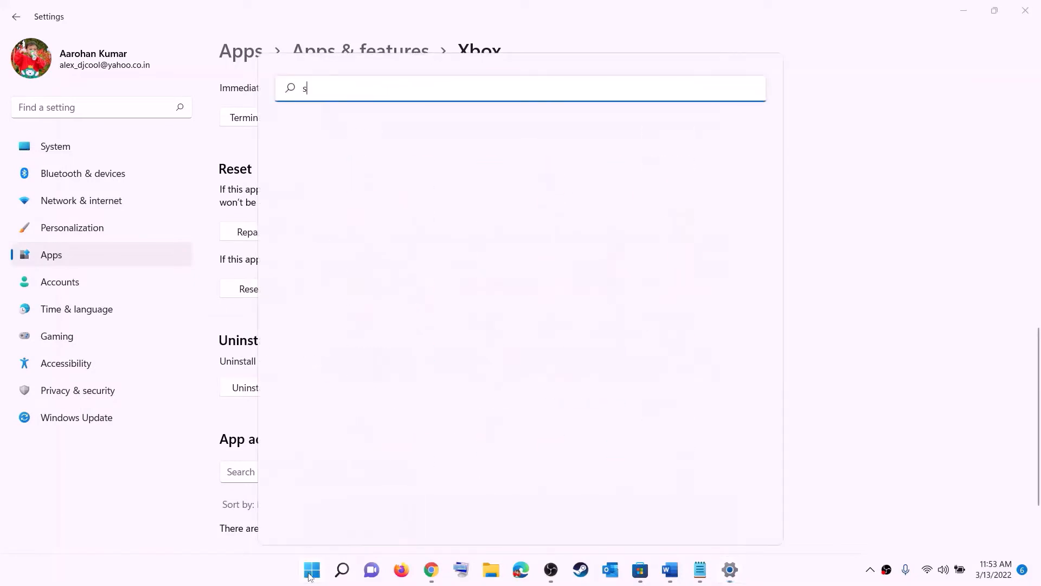
text(tore)
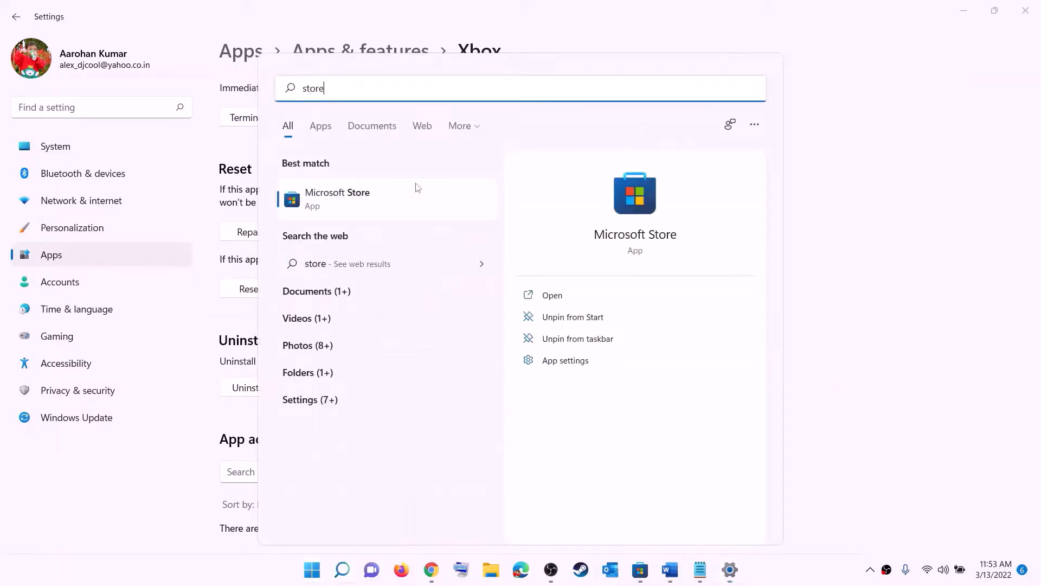
right_click(340, 209)
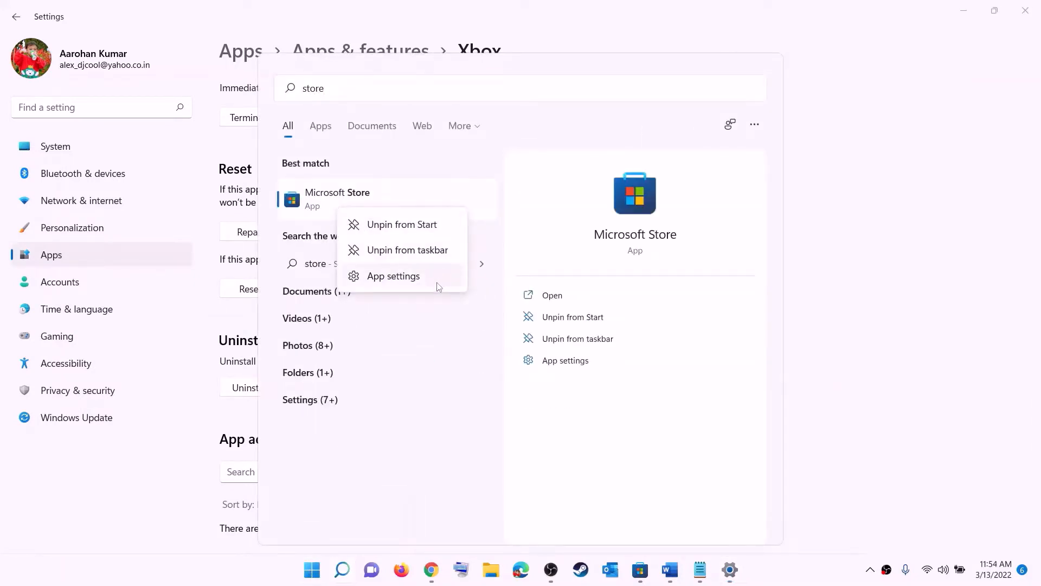
click(404, 280)
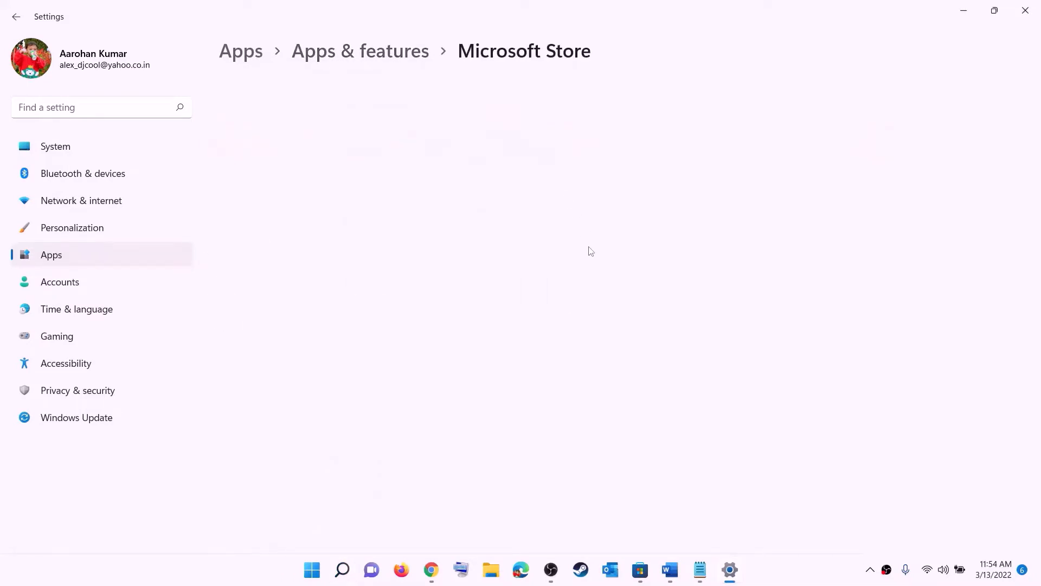
- Repair the Microsoft Store app and reset it, confirming the deletion of its app data
scroll(587, 251, down, 10)
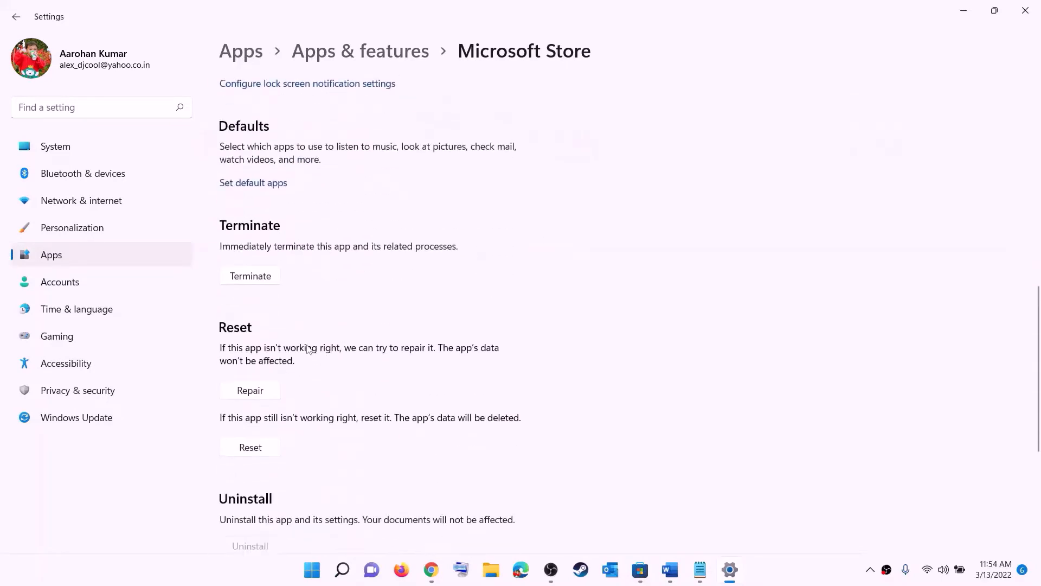
click(255, 391)
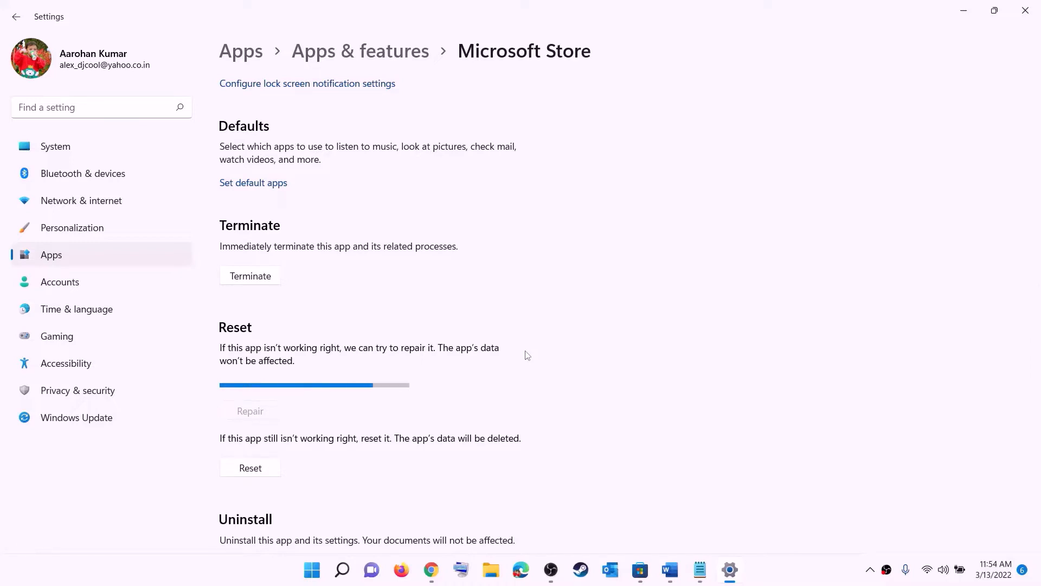
click(256, 468)
click(306, 434)
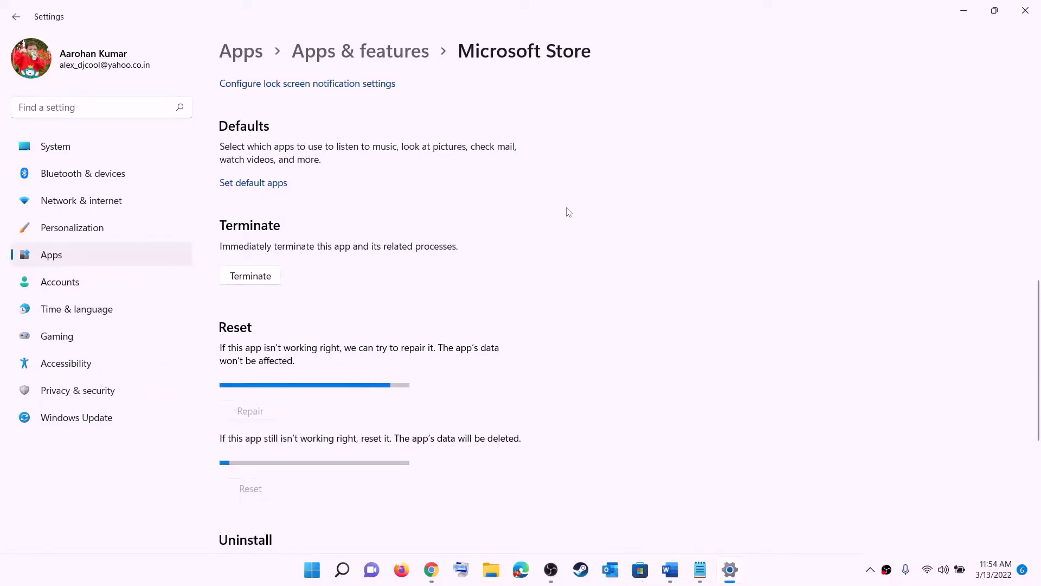
- Switch to the Word notes and highlight the Step 6 heading text about updating the Xbox App/Store from the store library
click(671, 570)
scroll(136, 299, down, 3)
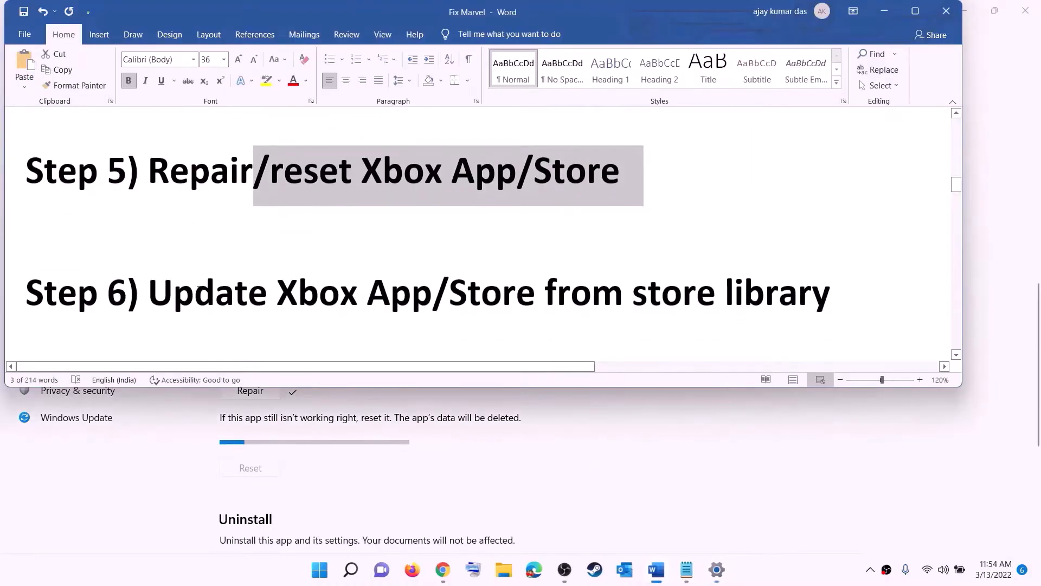
drag(148, 295, 539, 286)
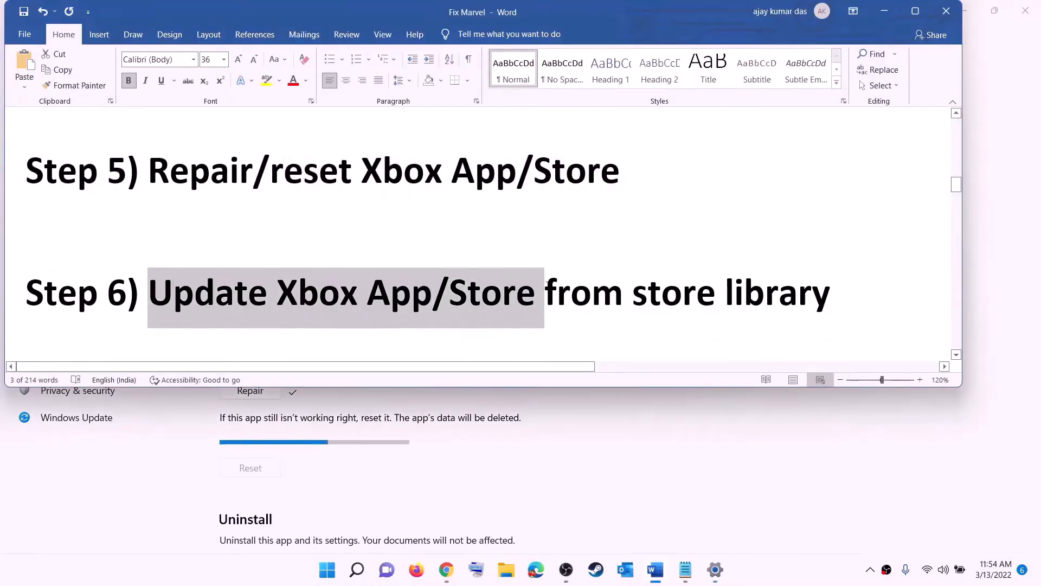
click(695, 283)
drag(623, 283, 828, 282)
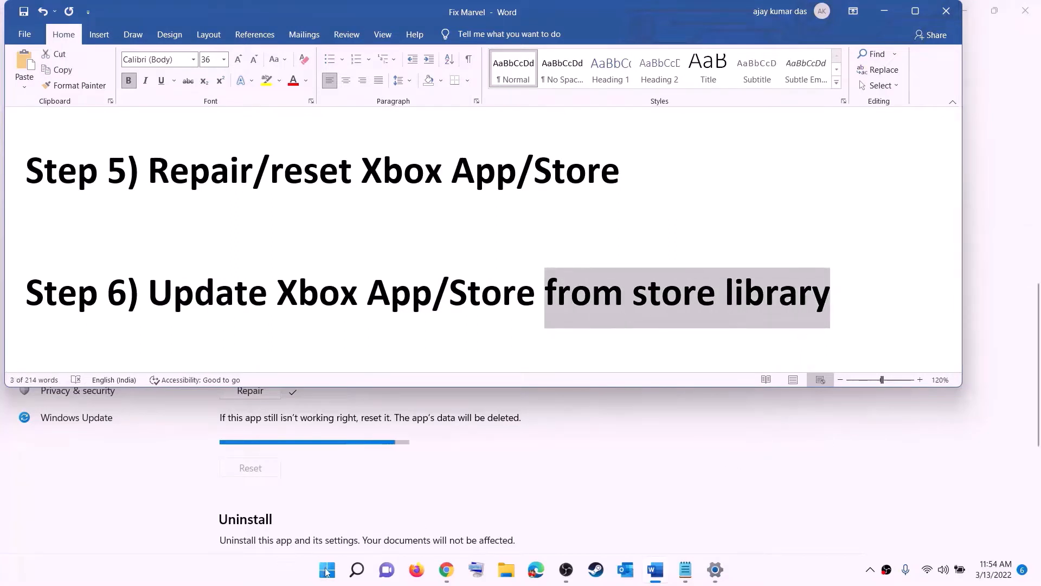
- Open the Microsoft Store in a maximized window and check for app updates in its Library
click(326, 569)
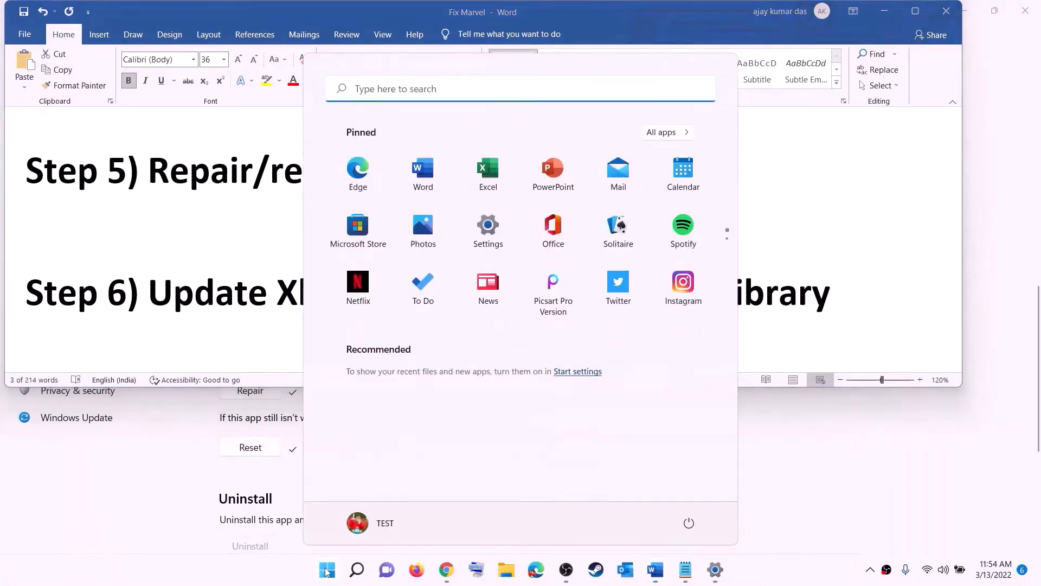
text(store)
key(Return)
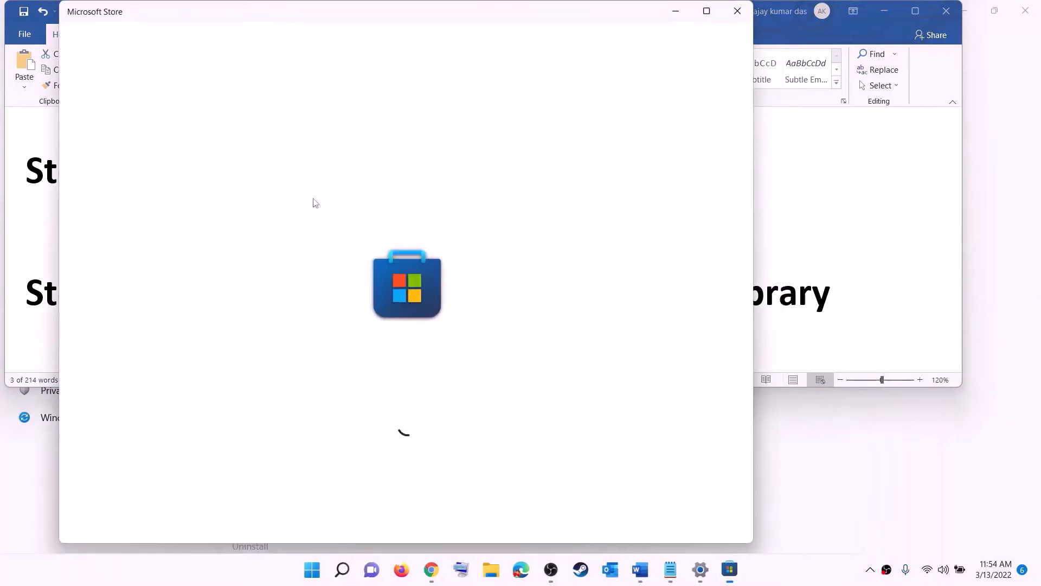
click(707, 11)
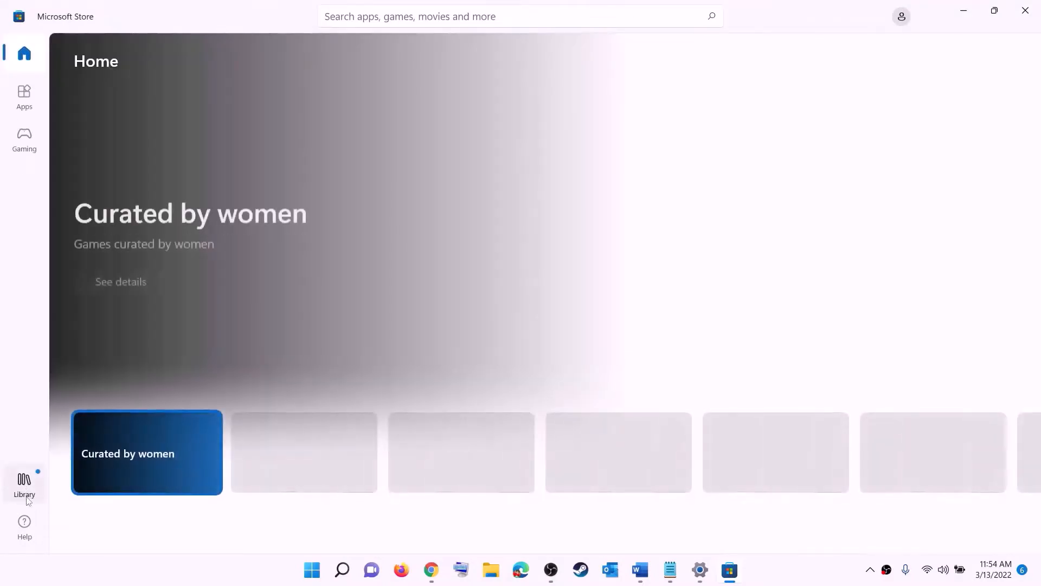
click(26, 492)
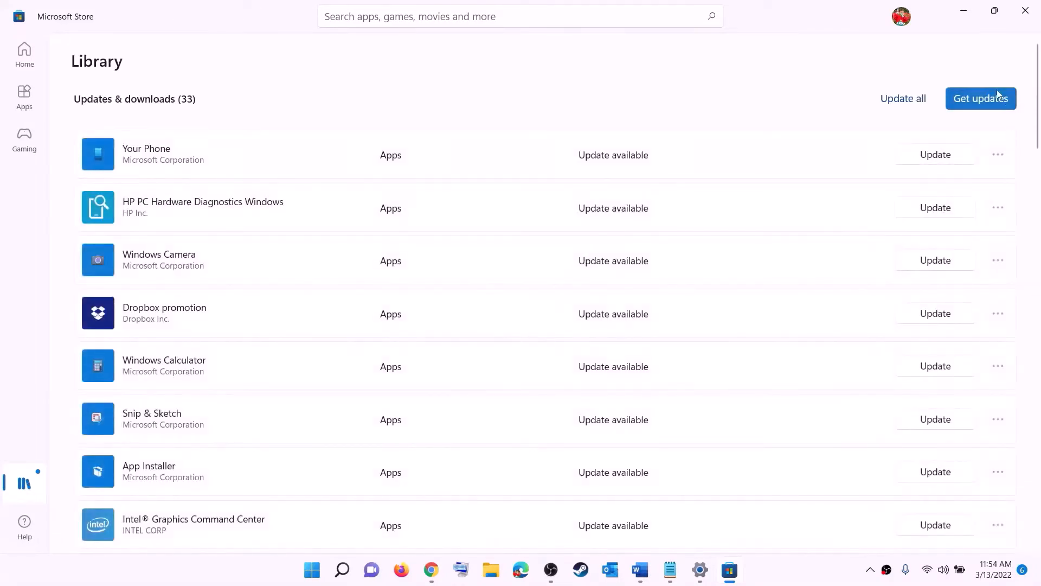
click(965, 104)
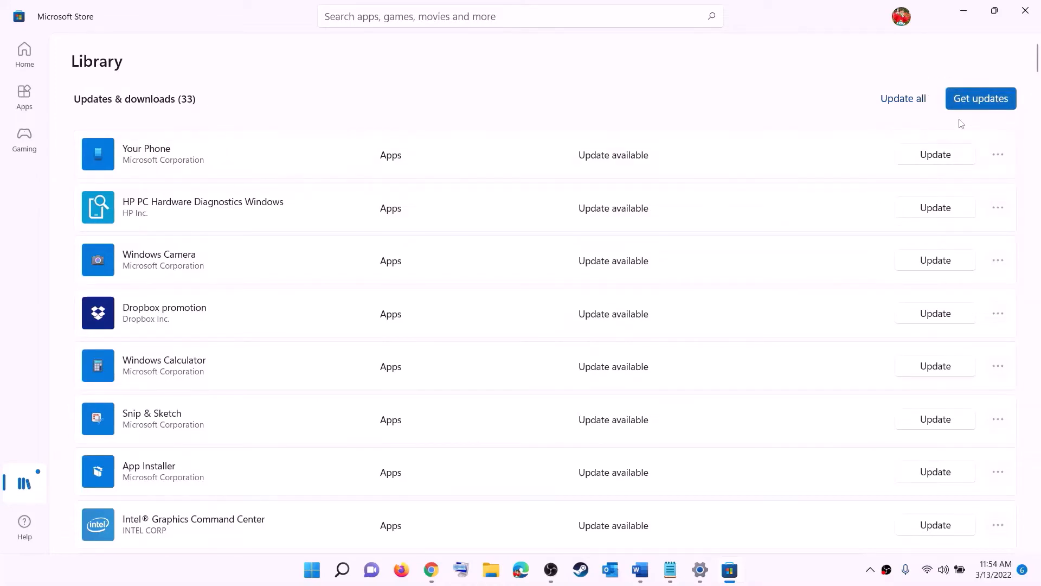
- Switch to the Word notes, highlight the Step 7 heading's Xbox identity provider text, and copy the xbox-identity-provider web link below it
click(964, 10)
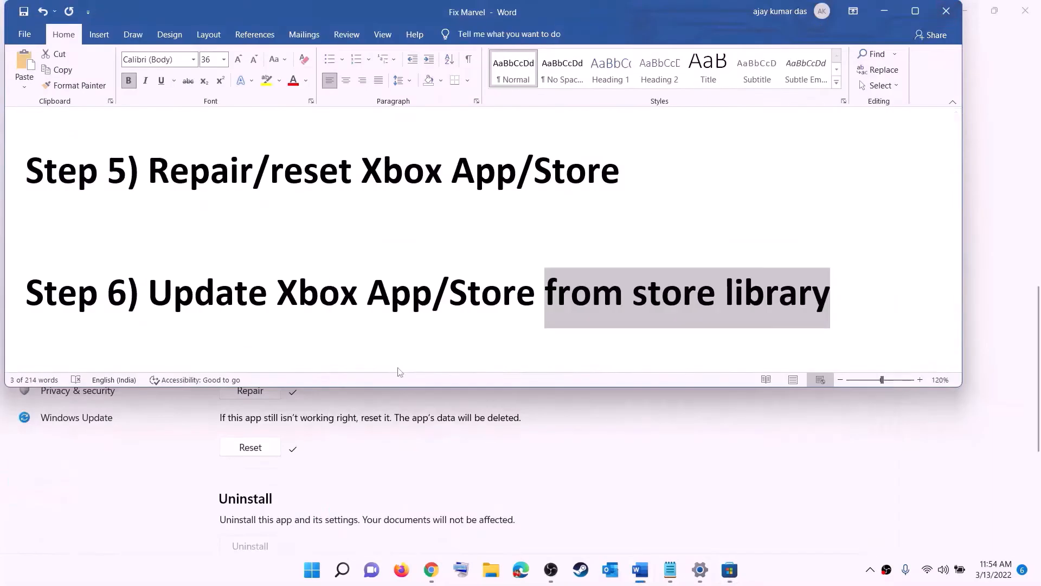
scroll(206, 317, down, 3)
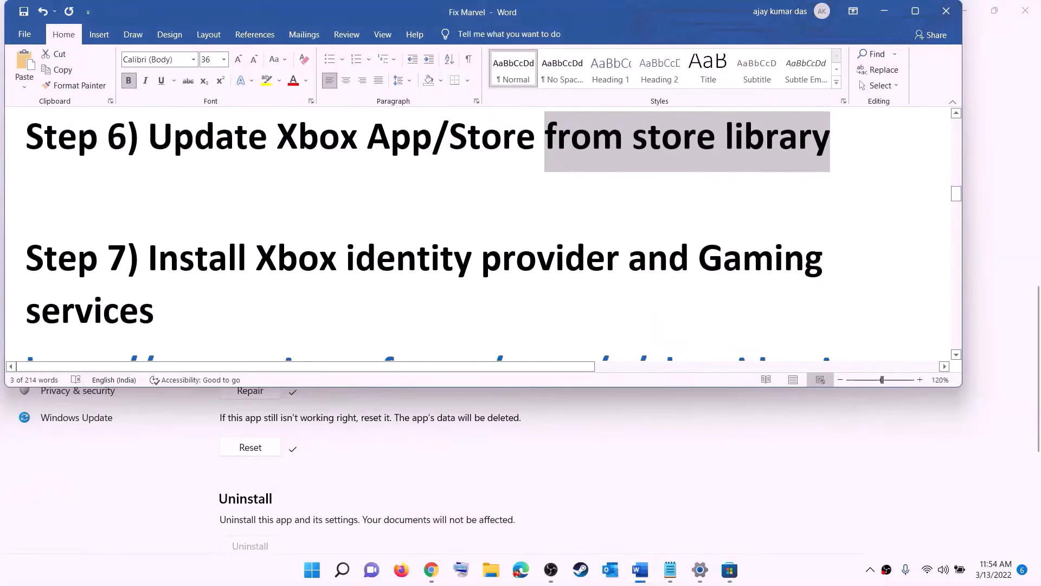
drag(257, 260, 641, 264)
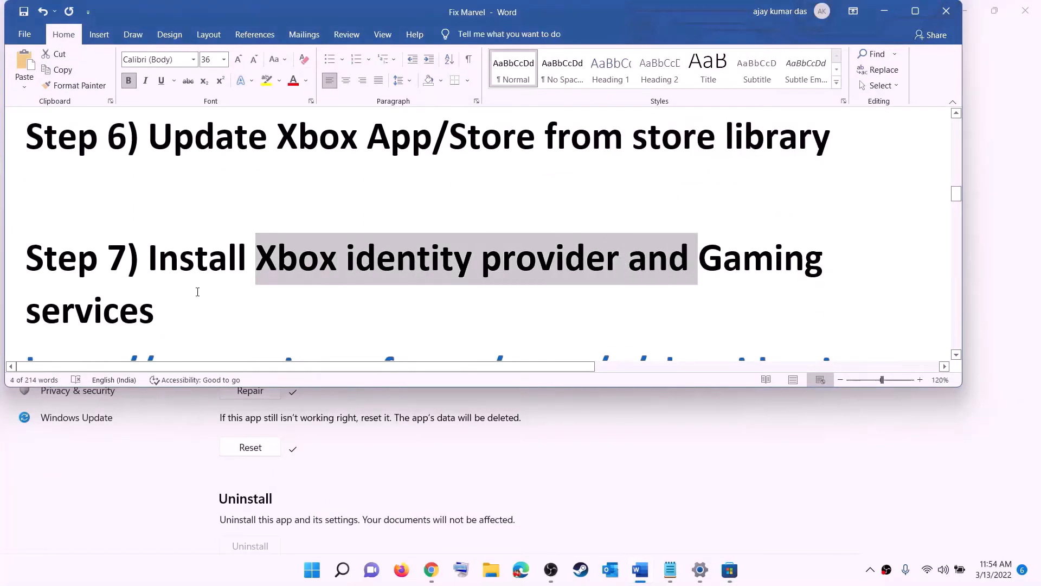
scroll(198, 292, down, 6)
triple_click(25, 198)
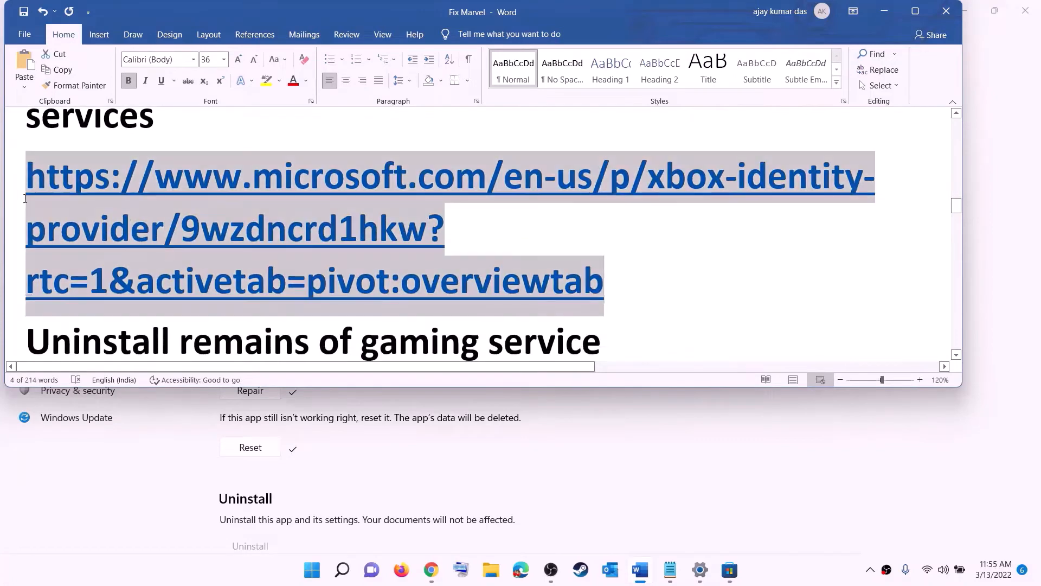
right_click(179, 223)
click(211, 243)
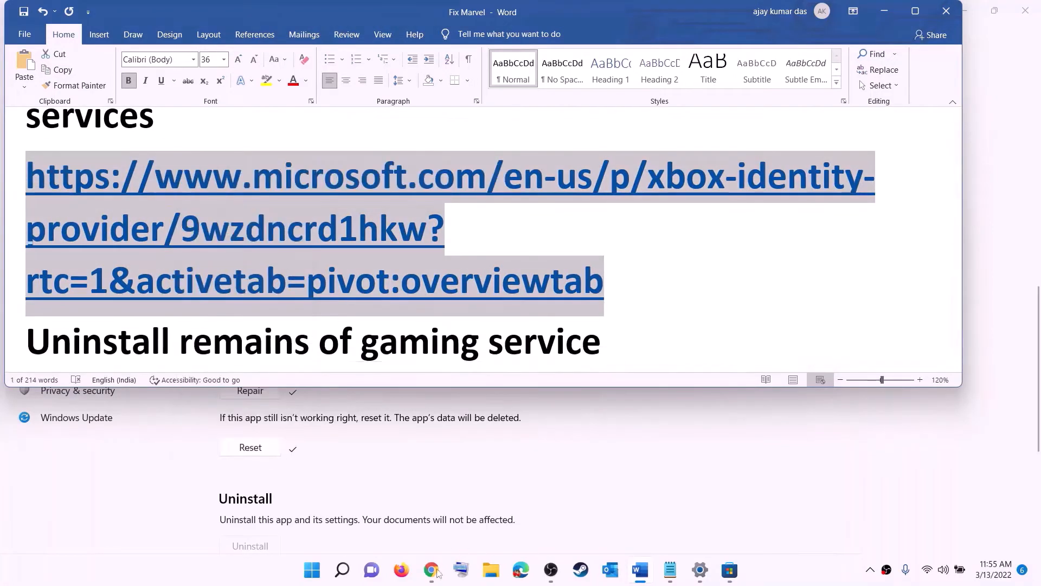
- Load the copied link in Chrome and get Xbox Identity Provider, allowing its page to open in the Microsoft Store
click(438, 572)
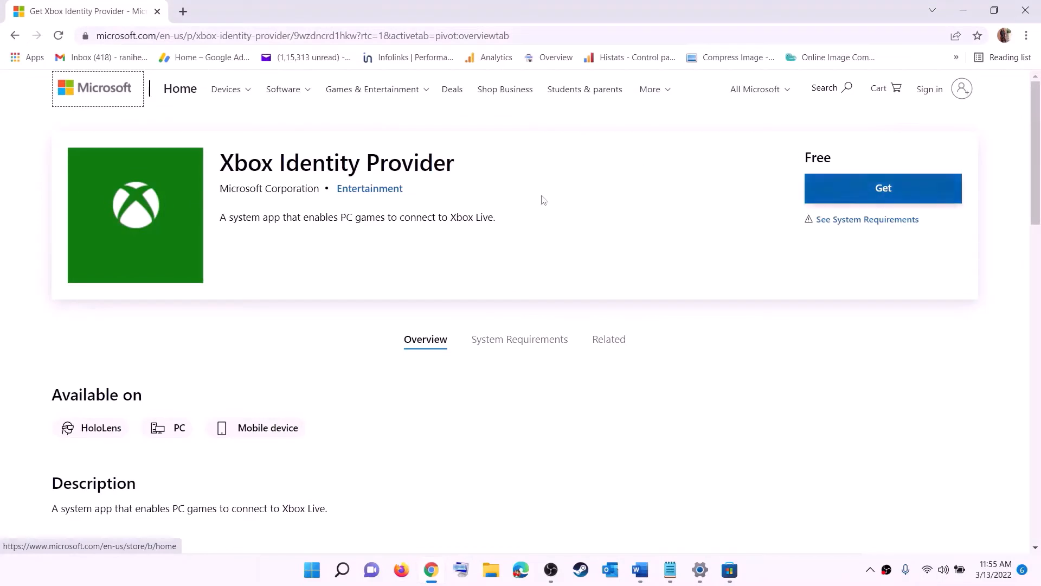
click(879, 192)
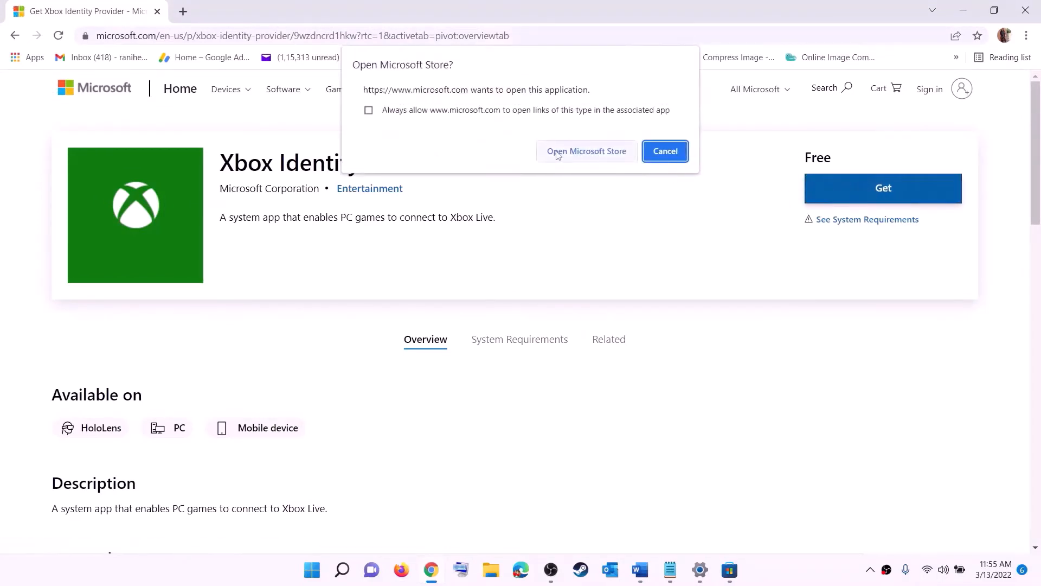
click(579, 156)
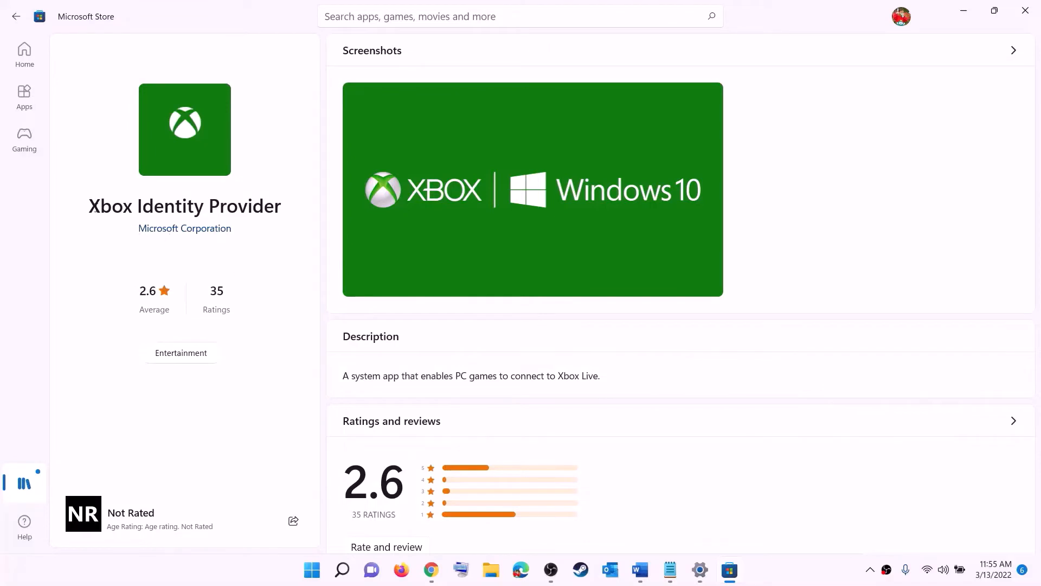
drag(95, 207, 283, 206)
click(186, 262)
key(alt+Tab)
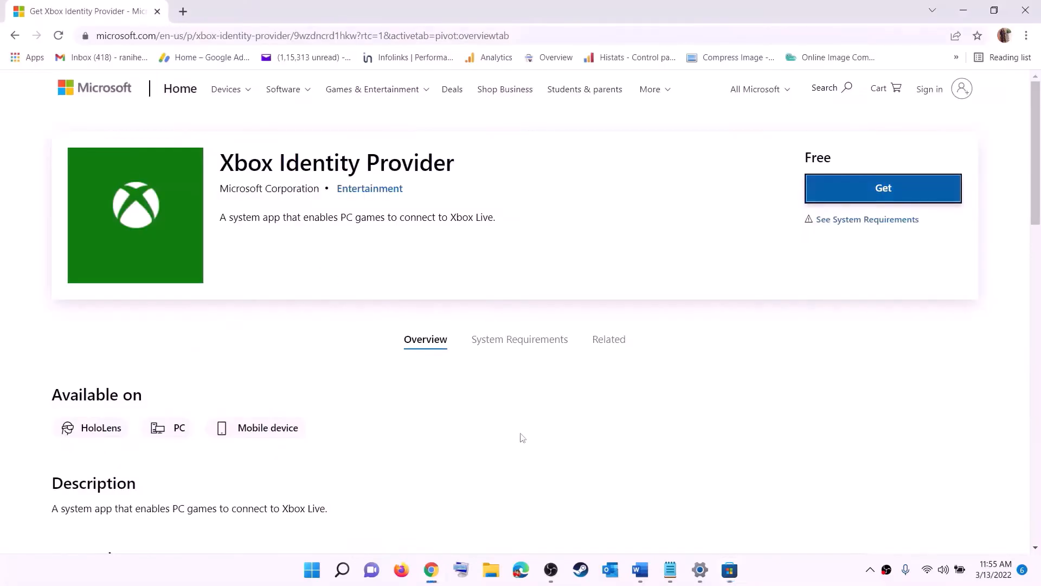
- In the Word notes, copy the command "get-appxpackage Microsoft.GamingServices | remove-AppxPackage -allusers"
click(637, 575)
scroll(346, 257, down, 4)
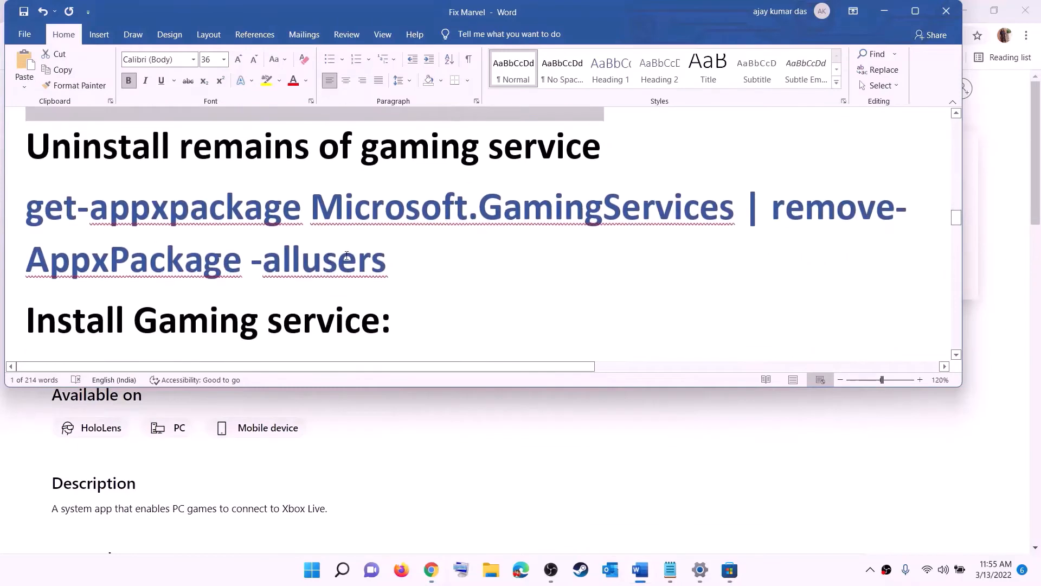
drag(386, 260, 27, 210)
right_click(114, 229)
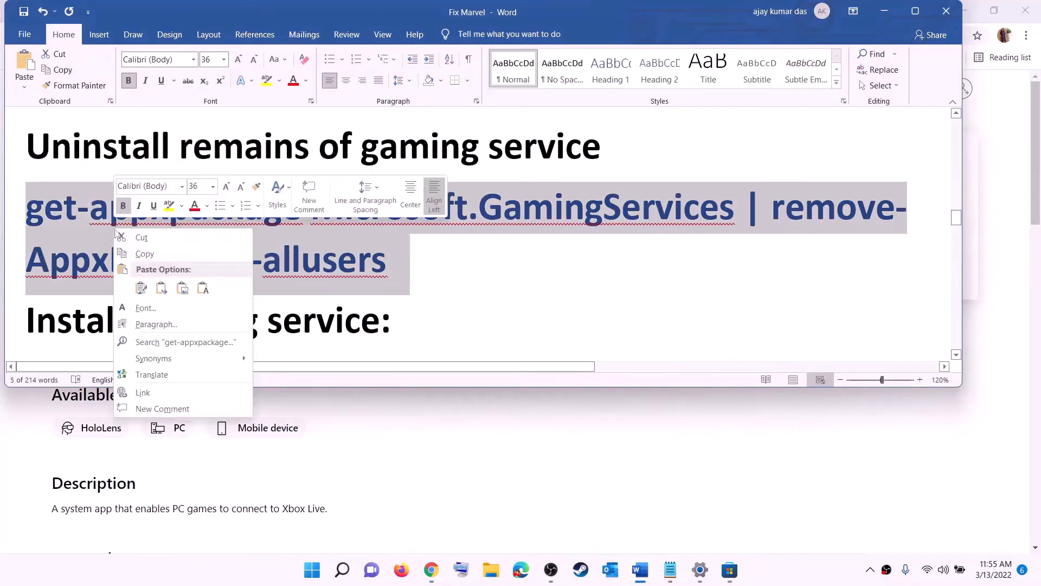
click(154, 254)
- Search Windows for "powershell" and run Windows PowerShell as administrator, approving the User Account Control request
click(311, 570)
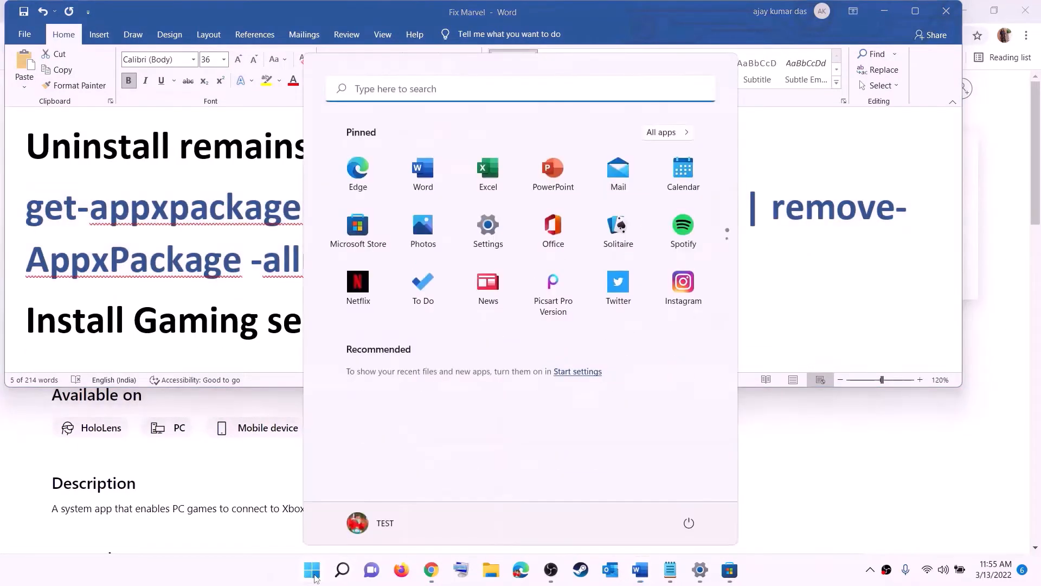
text(powers)
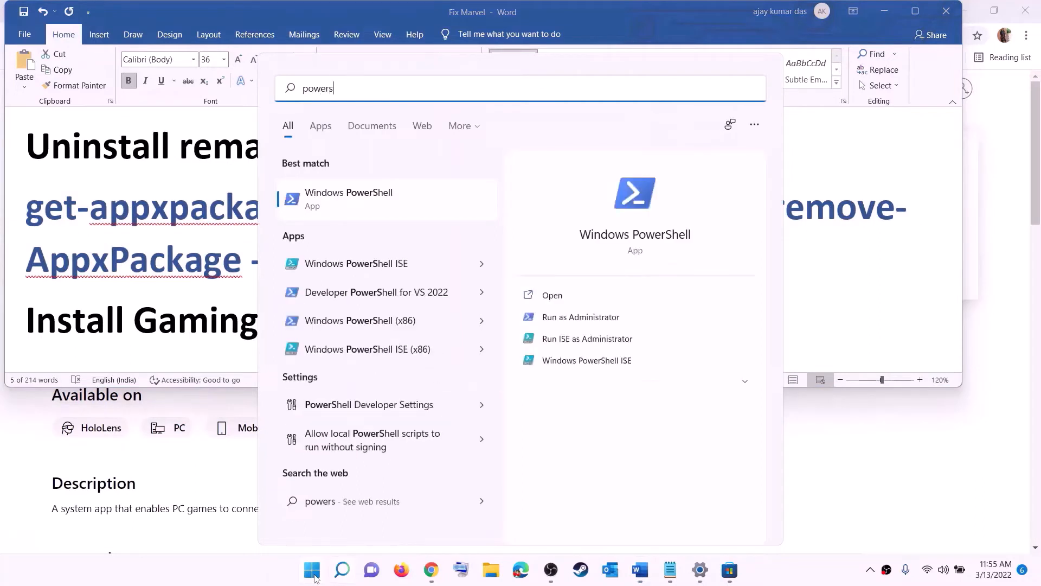
text(hell)
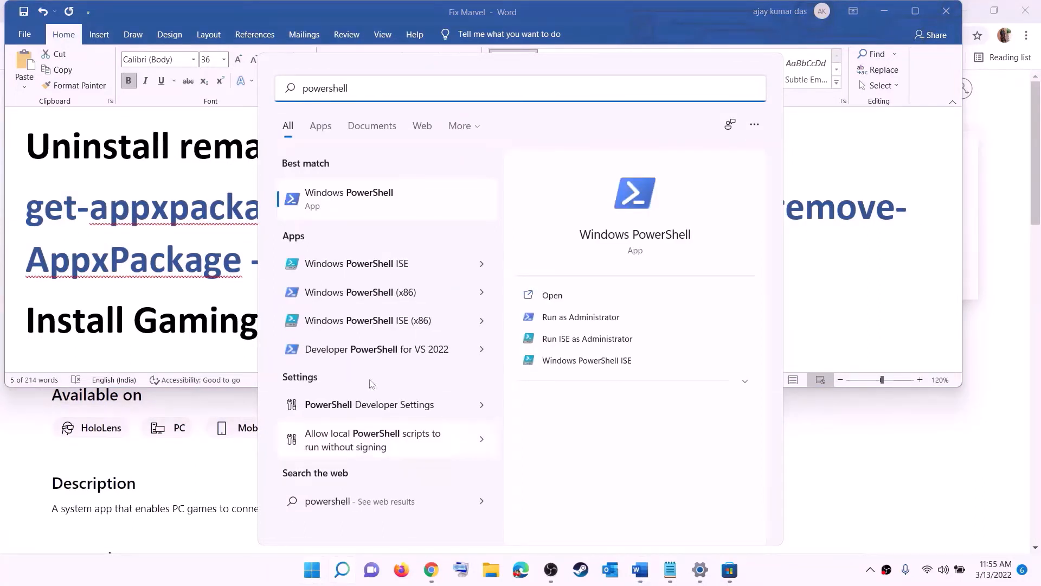
right_click(358, 211)
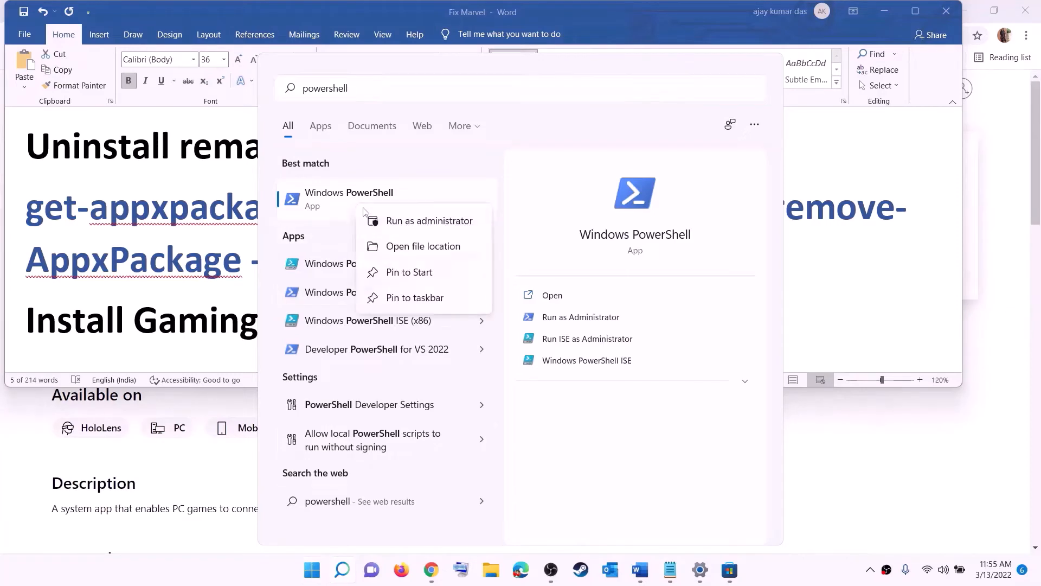
click(440, 227)
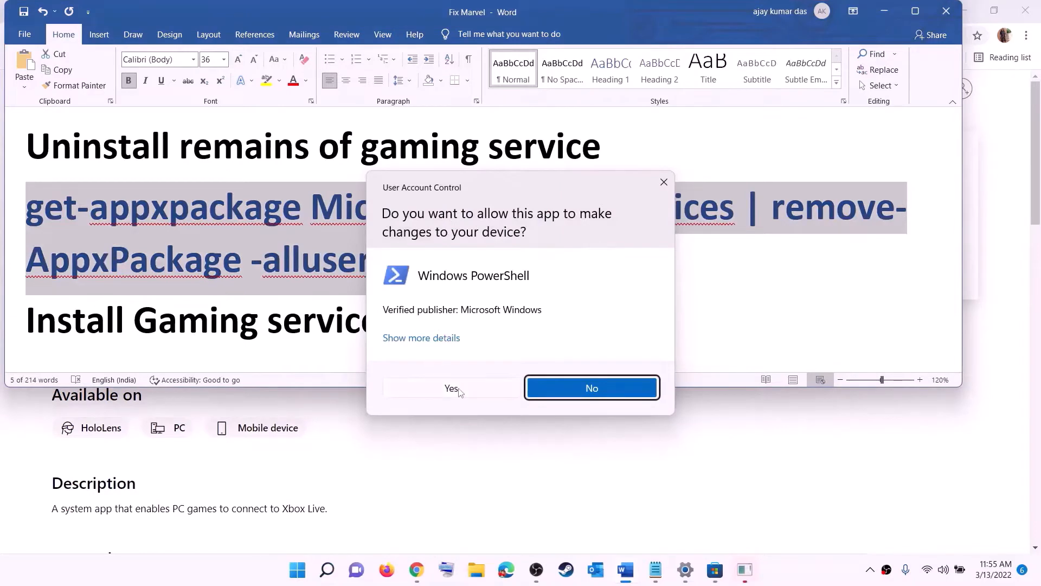
click(451, 388)
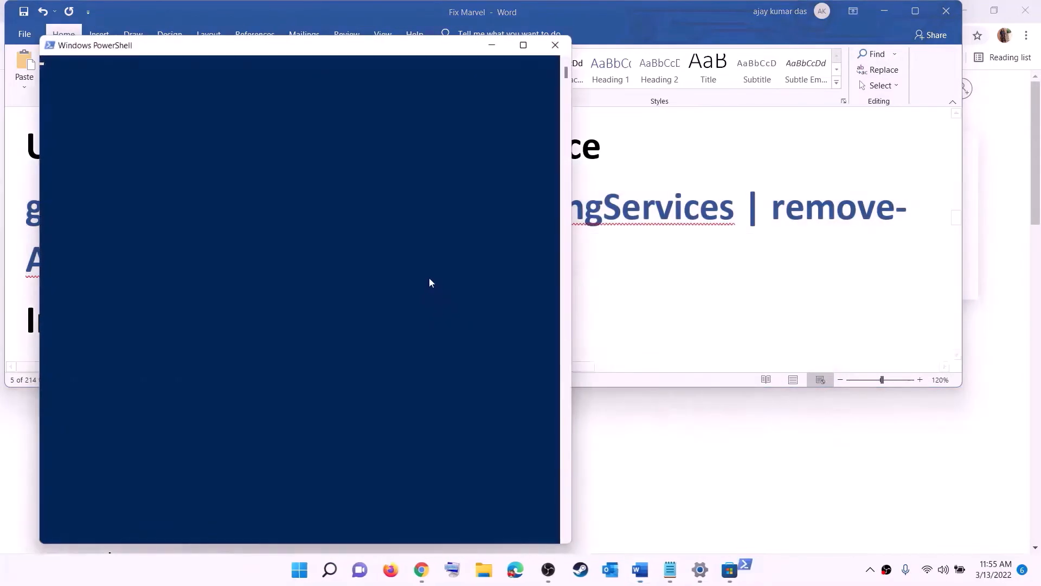
- Run the copied Microsoft.GamingServices removal command in the administrator PowerShell window
drag(376, 61, 484, 118)
key(ctrl+v)
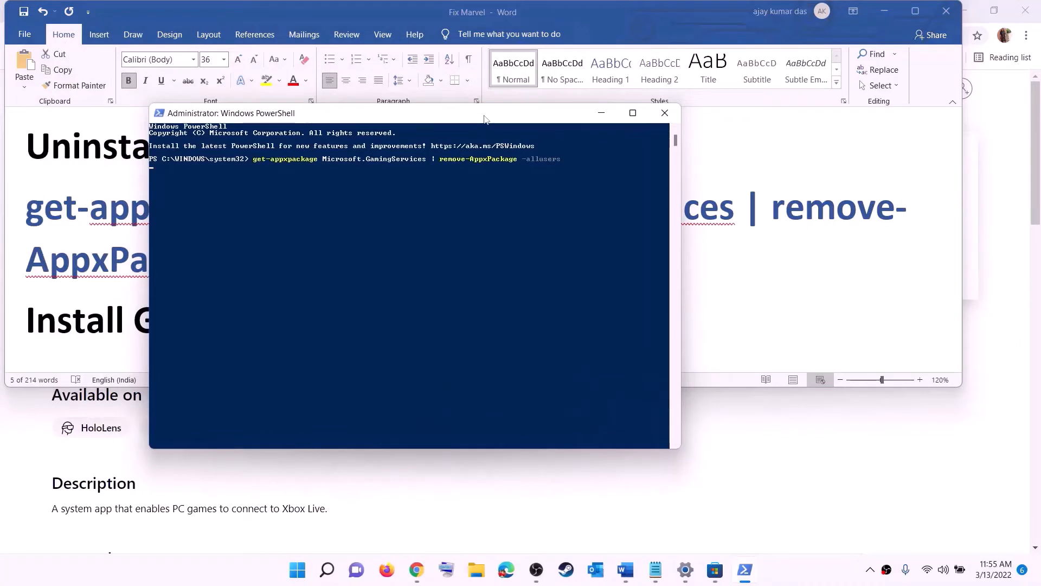
key(Return)
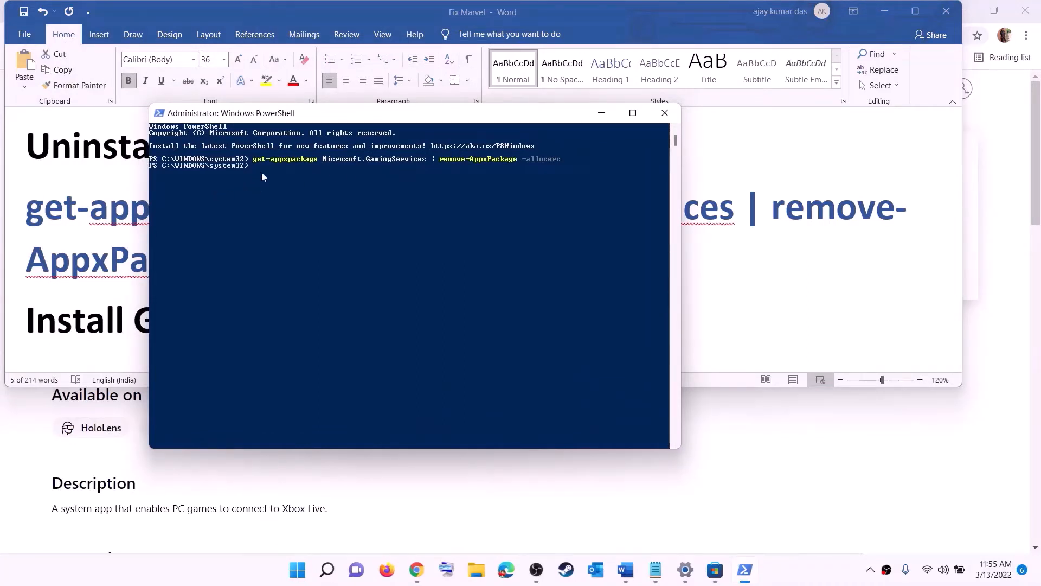
- In the Word notes, copy the Gaming service install command "start ms-windows-store://pdp/?productid=9MWPM2CQNLHN"
click(119, 260)
scroll(260, 264, down, 4)
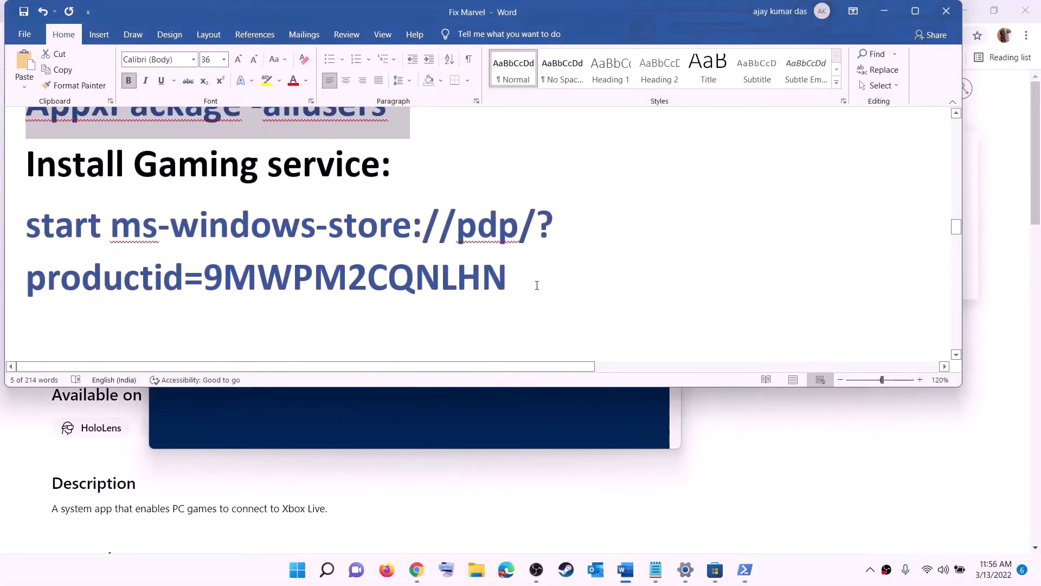
triple_click(113, 246)
right_click(113, 246)
click(137, 270)
- Run the copied store command in PowerShell and install Gaming Services from its Microsoft Store page
key(alt+Tab)
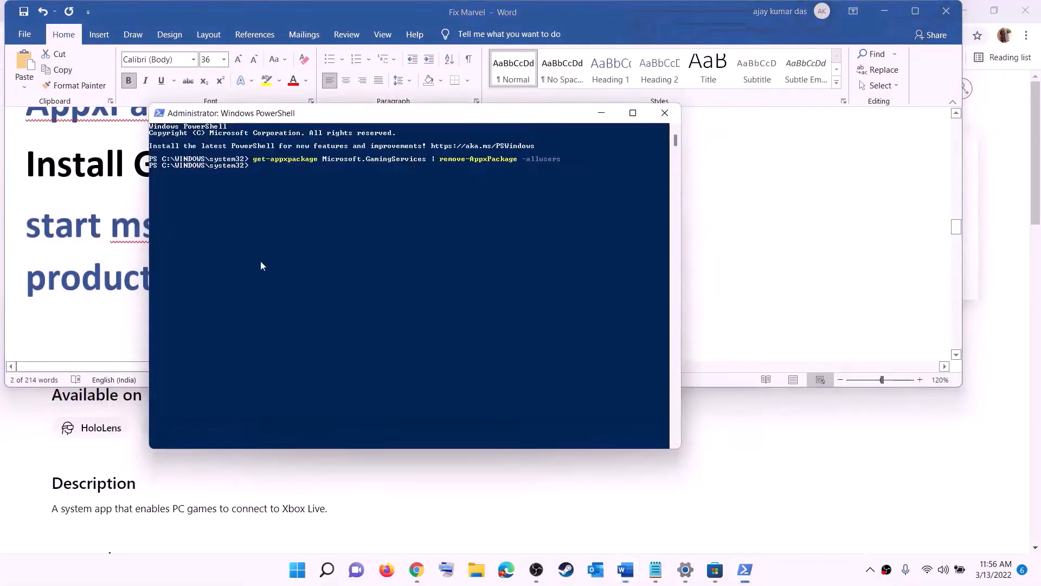
right_click(310, 232)
key(Return)
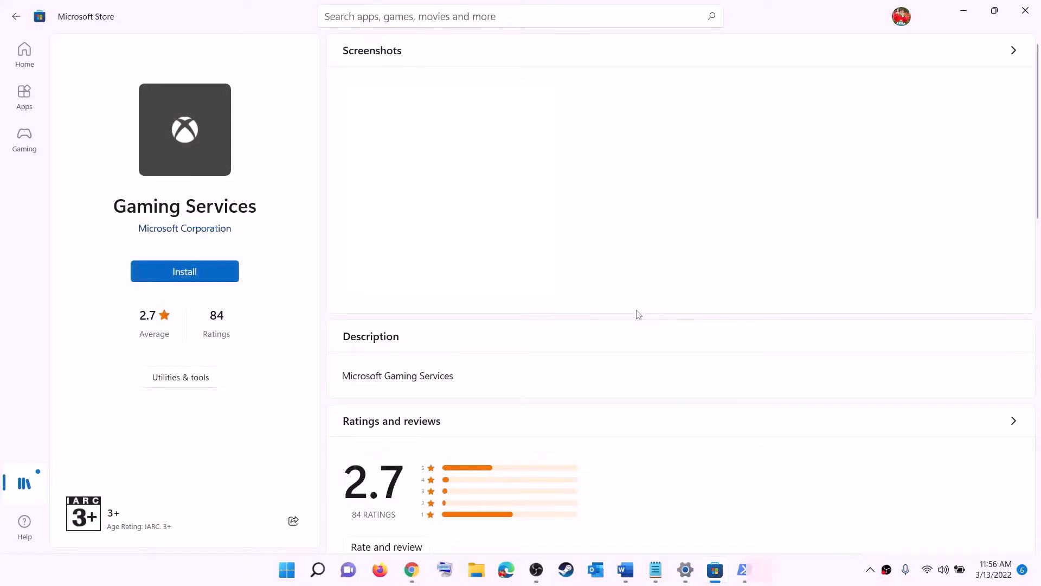
click(469, 390)
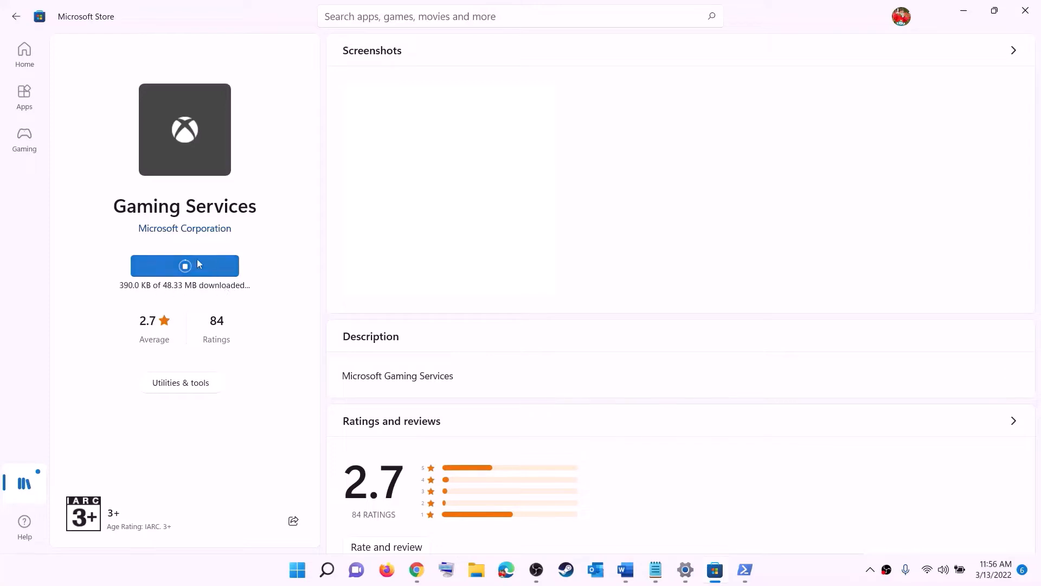
- Bring up the list of required services in the Word notes, then search Windows for "services" and open the Services app
click(626, 571)
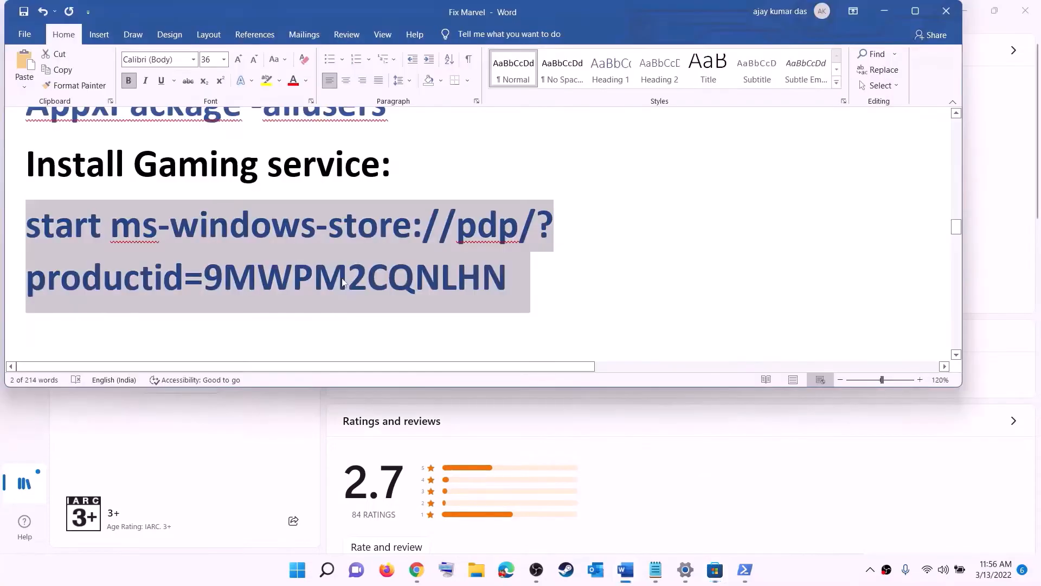
scroll(345, 279, down, 5)
scroll(345, 280, down, 1)
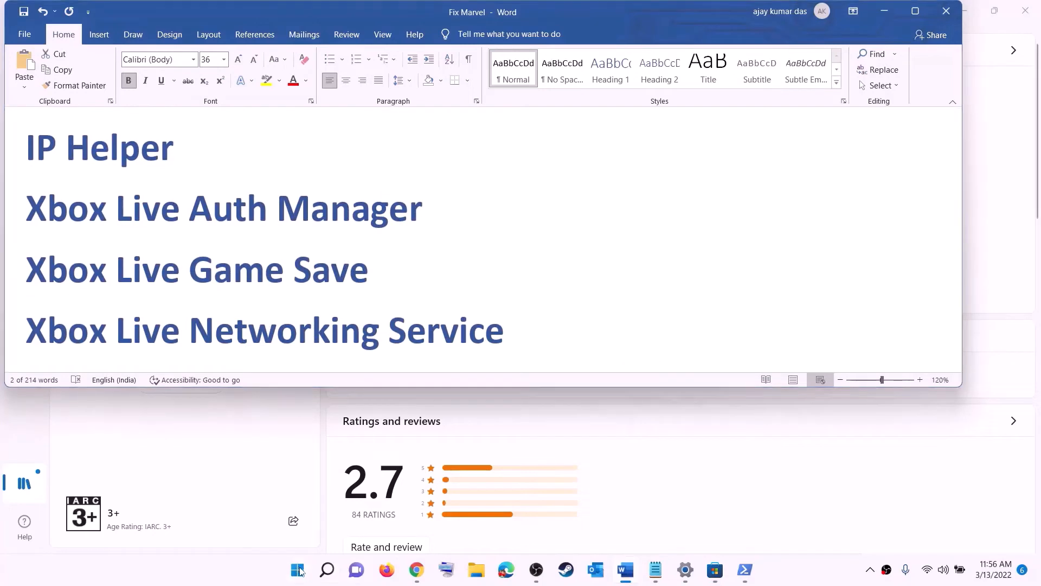
click(299, 570)
text(serv)
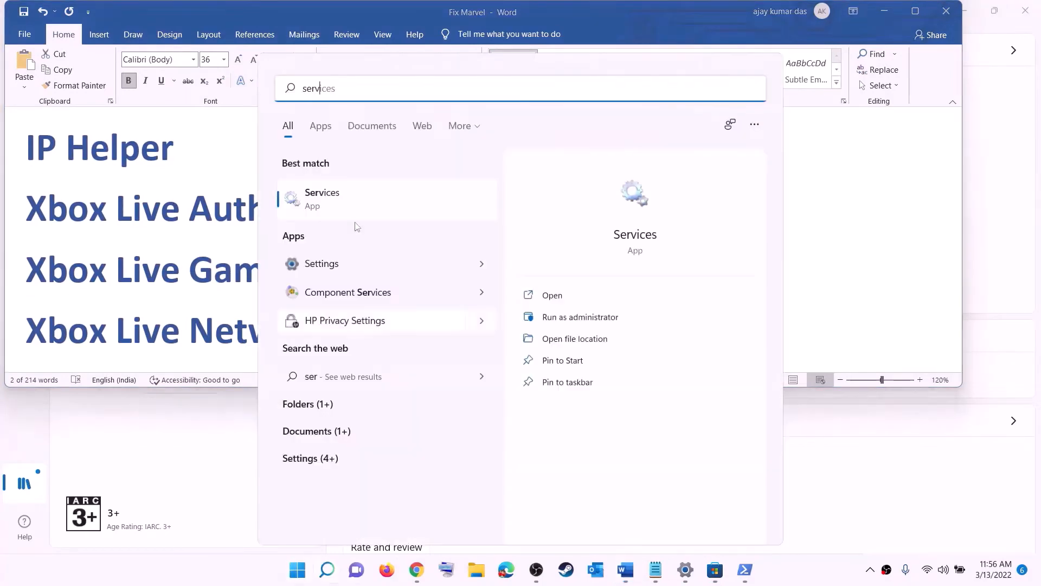
text(ic)
click(288, 202)
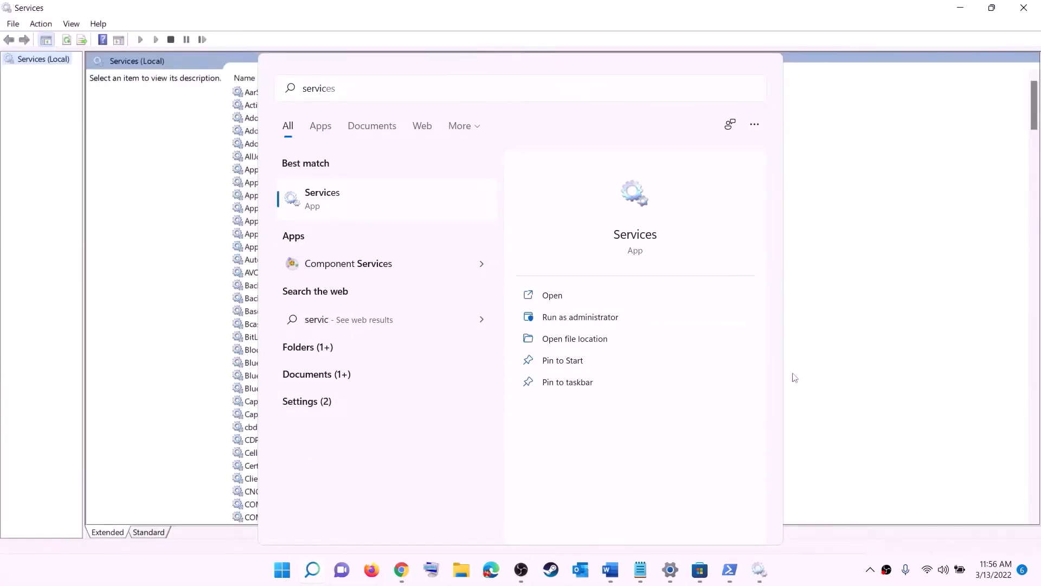
- Find the IP Helper service, set its startup type to Automatic, and apply the change
click(300, 323)
key(i)
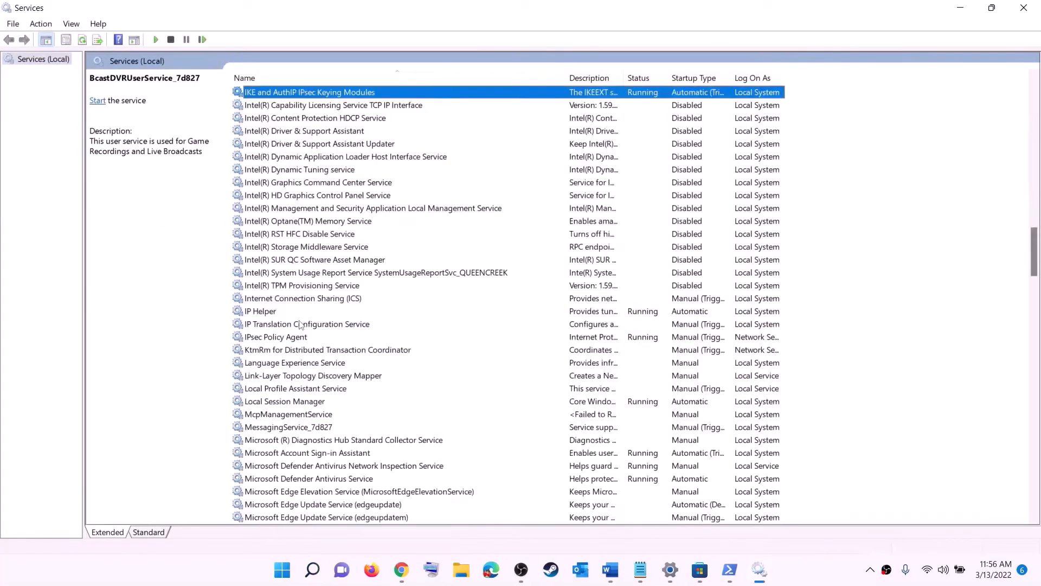
click(276, 312)
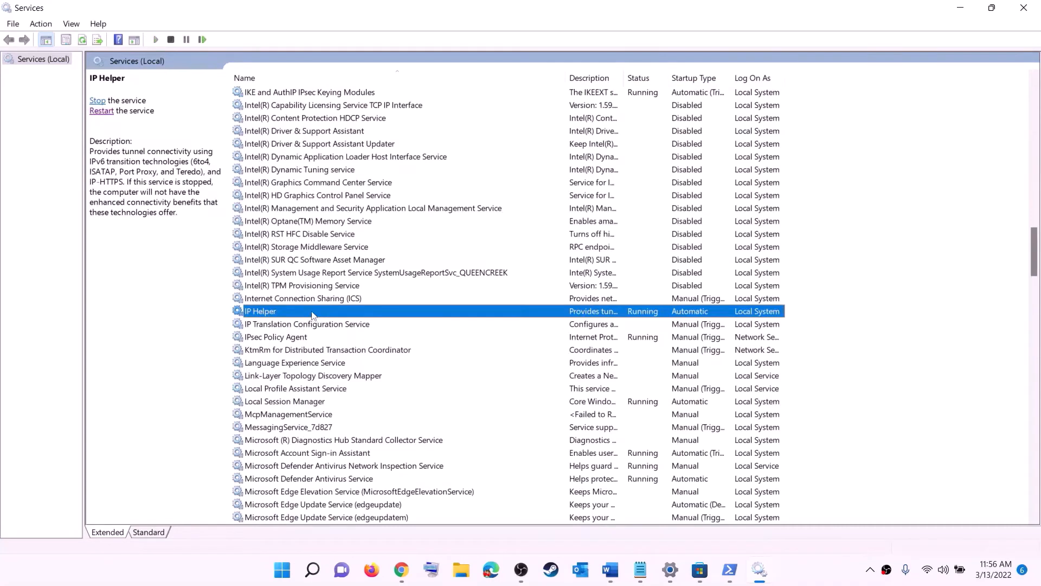
double_click(312, 313)
click(476, 270)
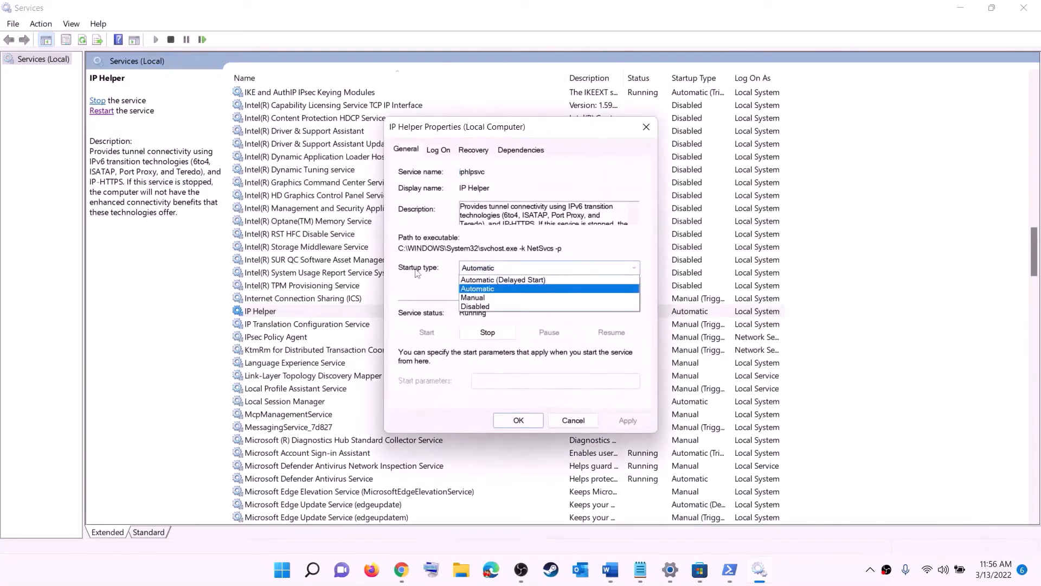
click(520, 288)
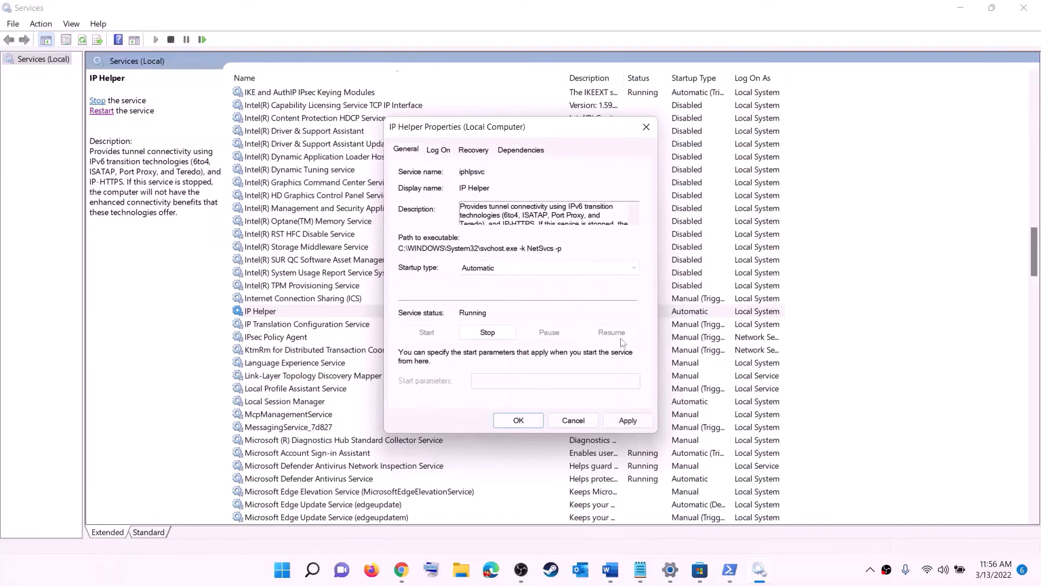
click(616, 425)
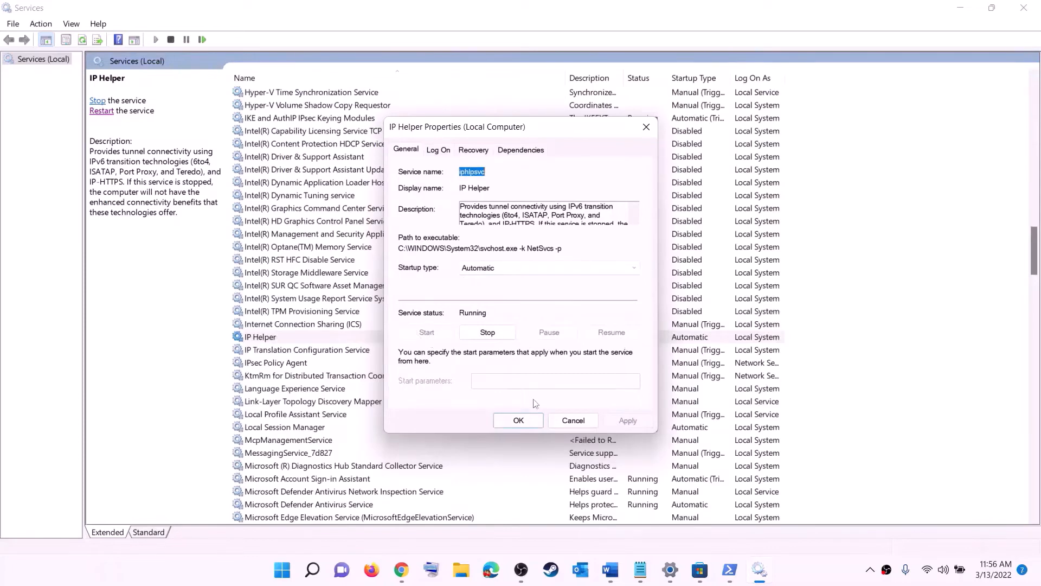
click(519, 420)
- Set the Xbox Accessory Management Service's startup type to Automatic, apply it, and close its properties
click(321, 393)
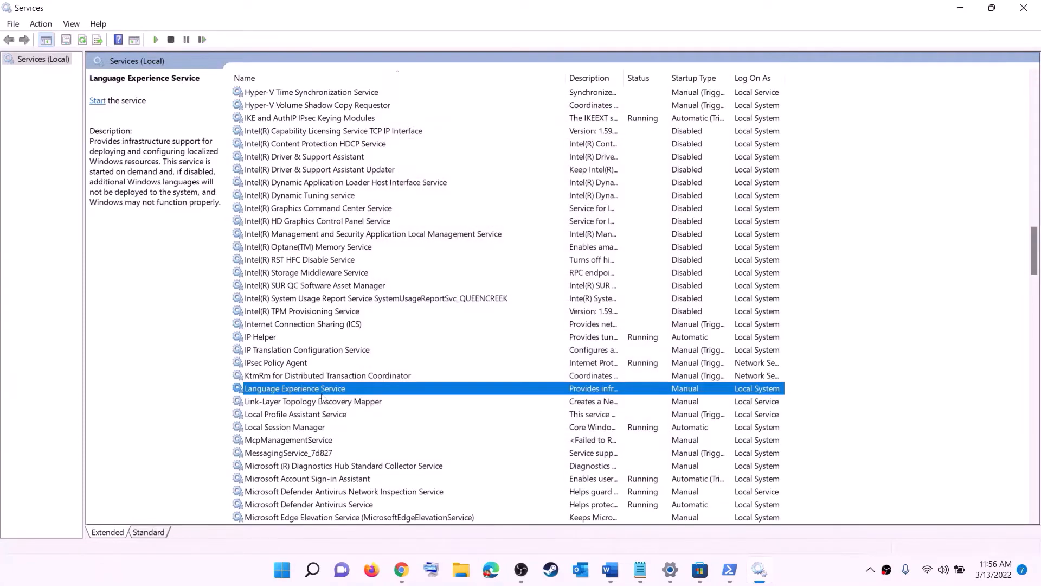
key(x)
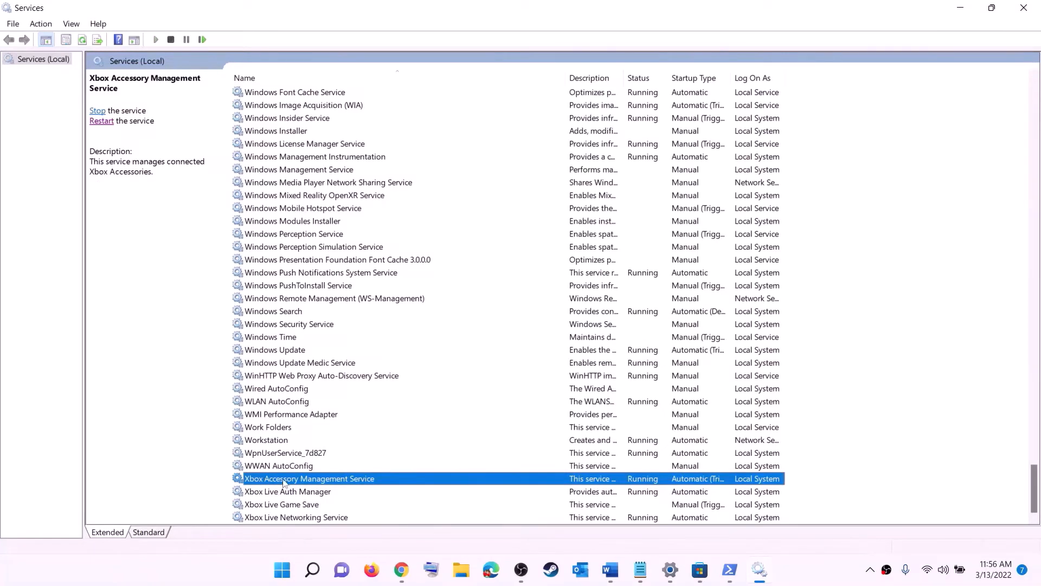
double_click(287, 481)
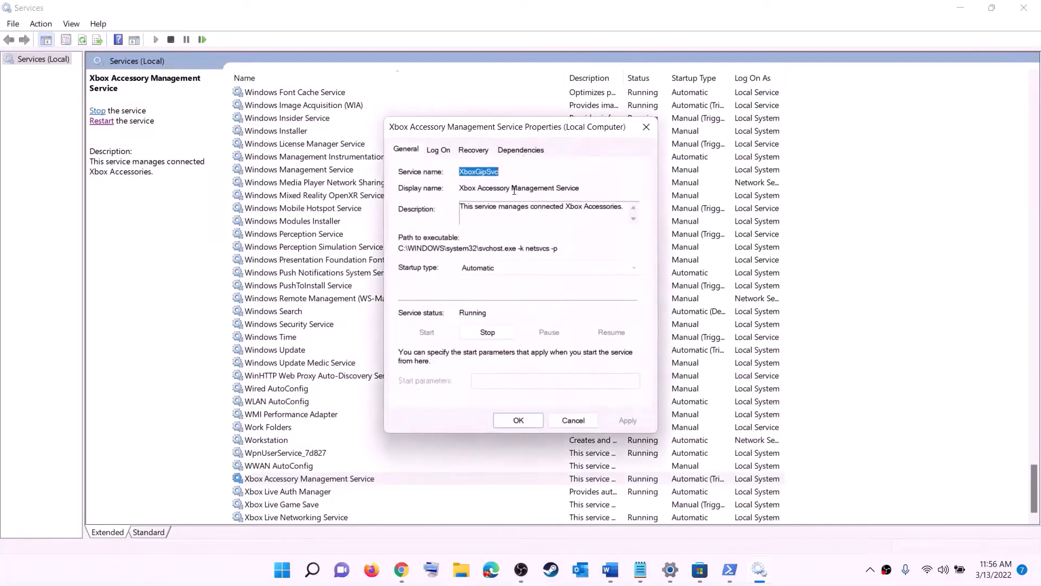
click(507, 268)
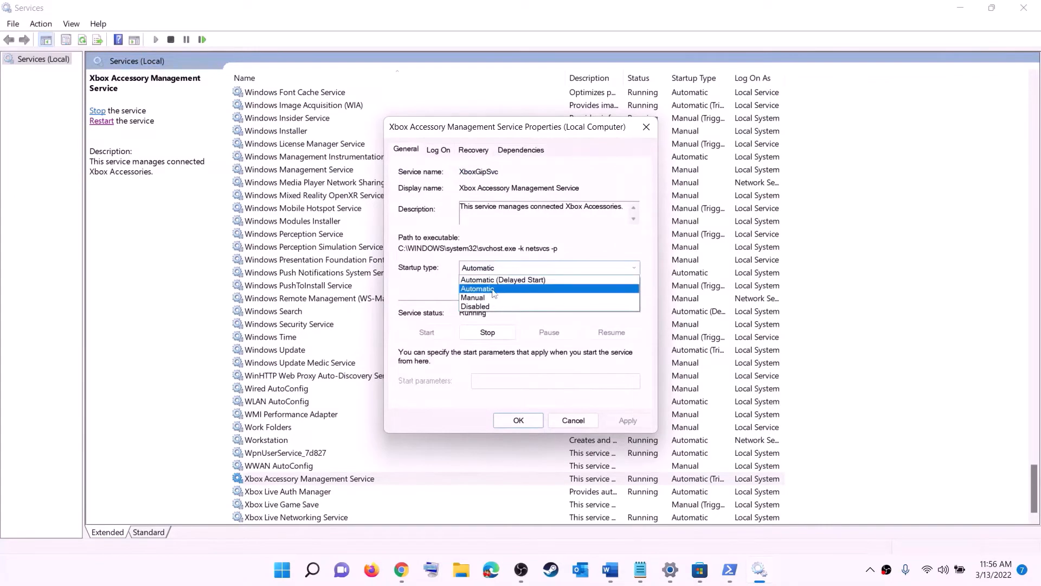
click(542, 289)
click(628, 422)
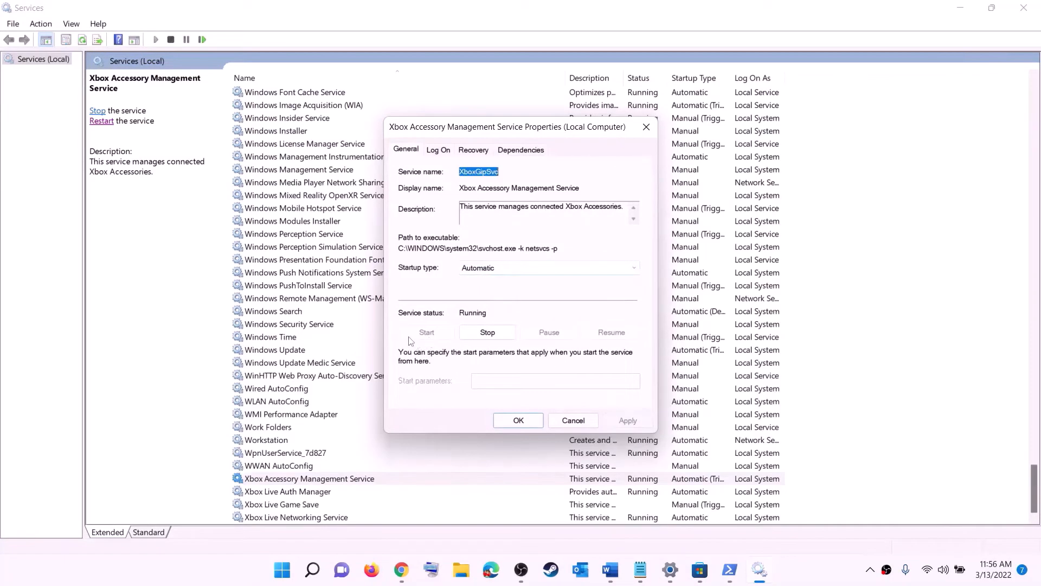
click(519, 420)
- Set the Xbox Live Auth Manager service's startup type to Automatic, apply it, and close its properties
double_click(278, 492)
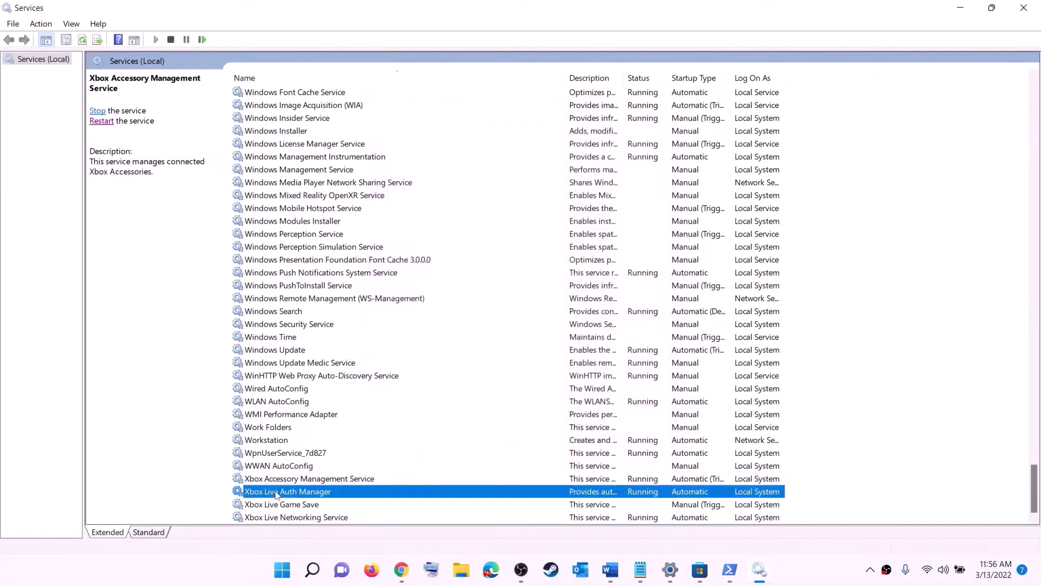
click(518, 287)
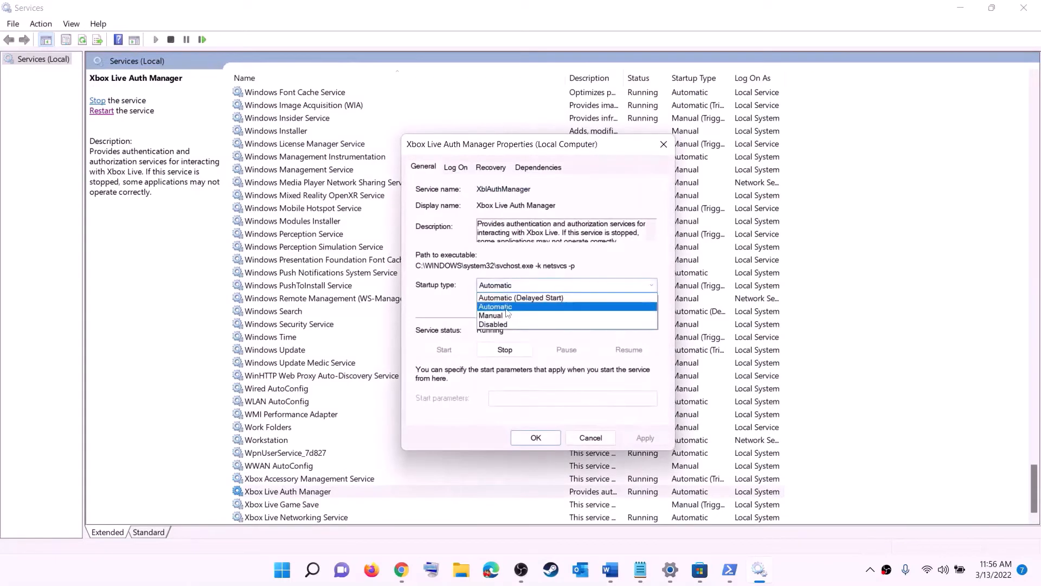
click(513, 305)
click(640, 438)
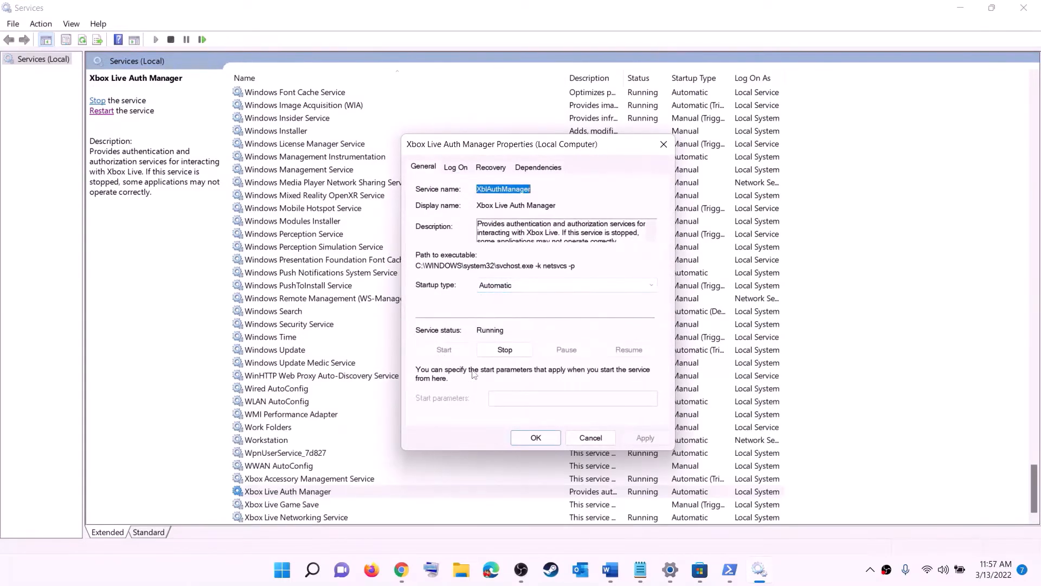
click(536, 438)
- Set the Xbox Live Game Save service's startup type to Automatic, apply it, and start the service
double_click(282, 504)
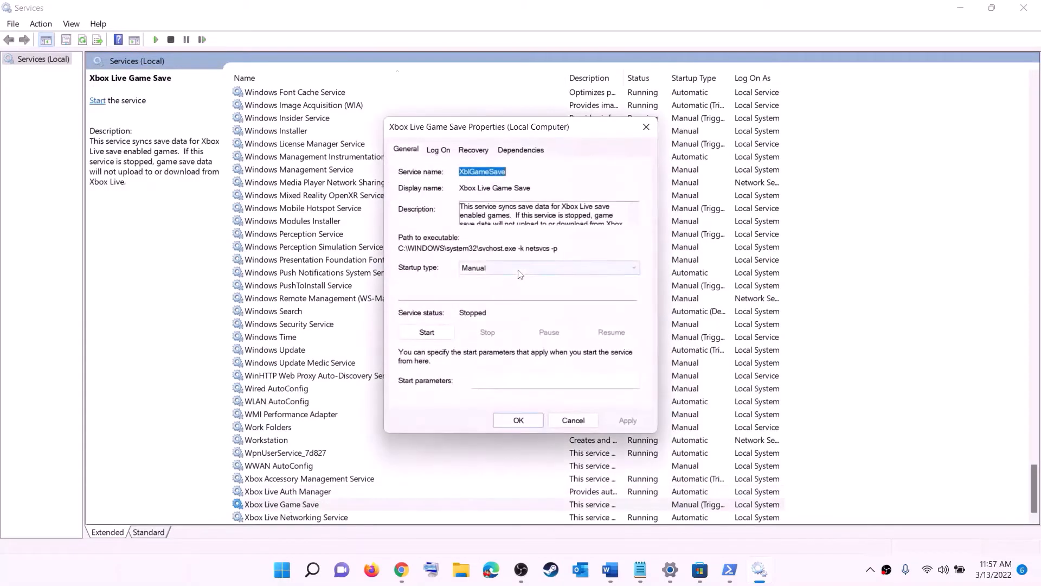
click(520, 274)
click(512, 288)
click(628, 421)
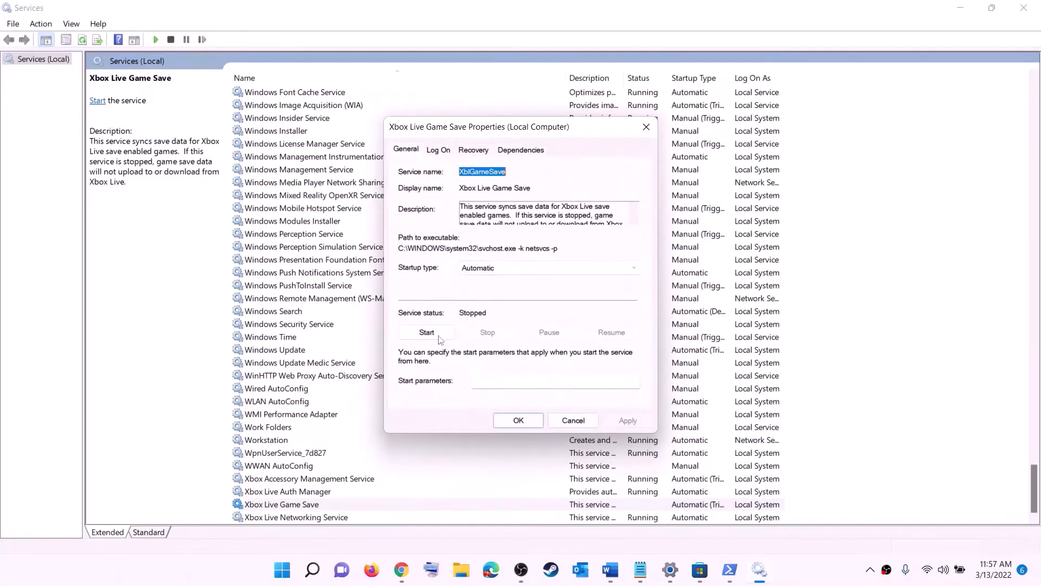
click(439, 337)
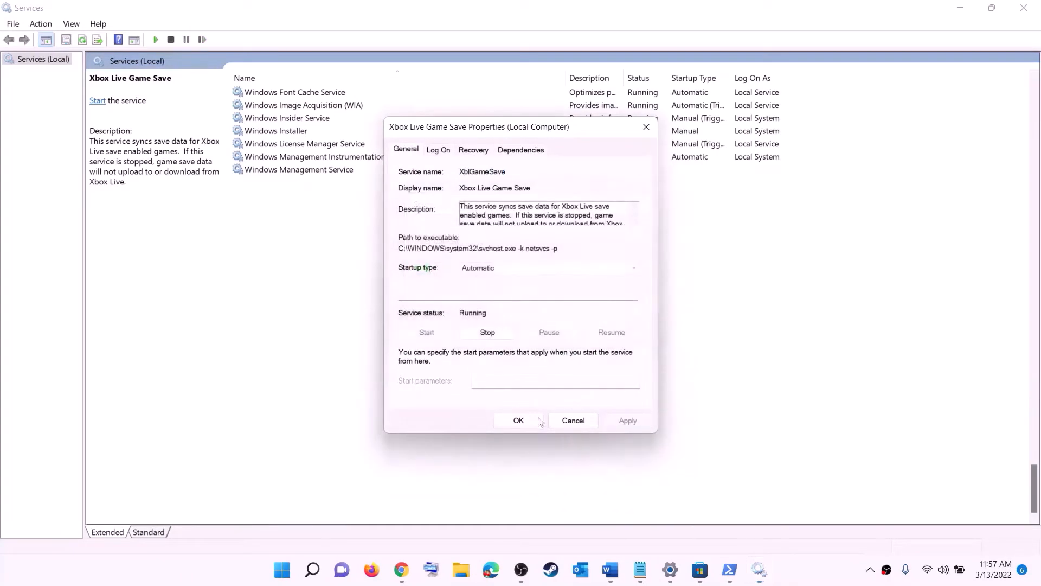
click(527, 422)
- Set the Xbox Live Networking Service's startup type to Automatic, apply it, and close its properties
double_click(305, 517)
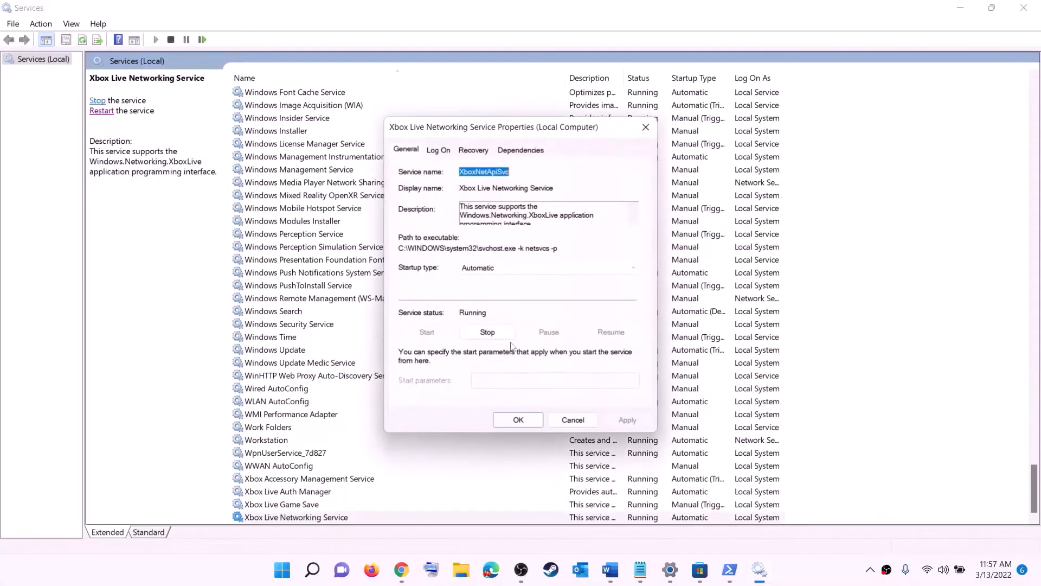
click(506, 270)
click(494, 289)
click(618, 416)
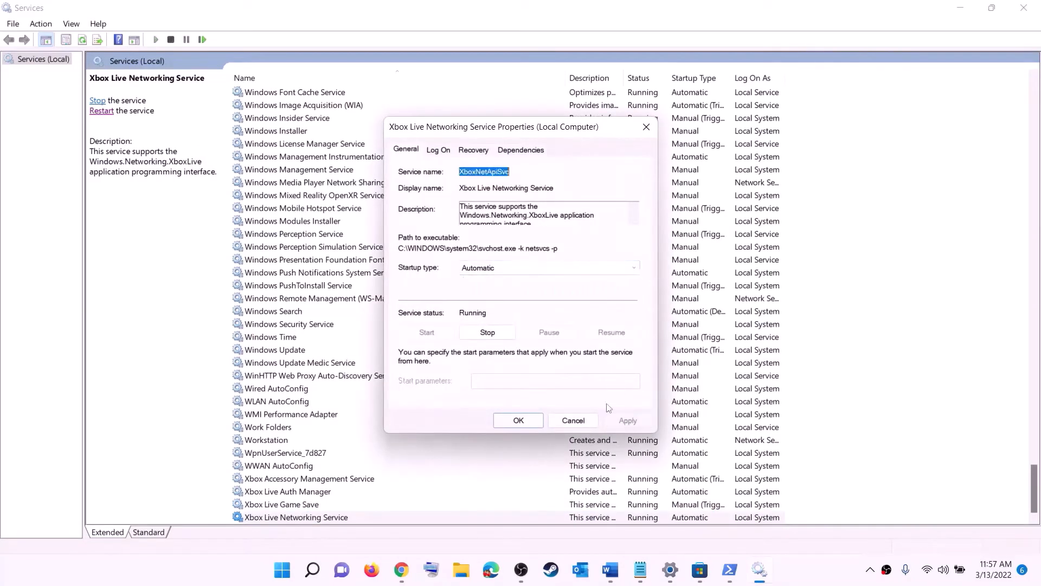
click(504, 417)
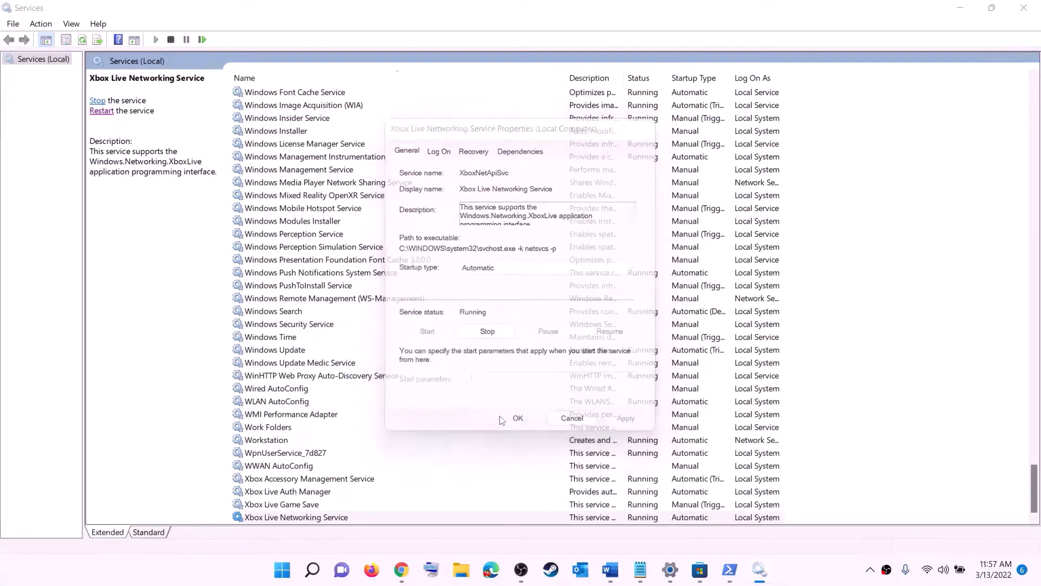
- Set the Windows Update service's startup type to Automatic (Delayed Start), apply it, and close its properties
click(296, 351)
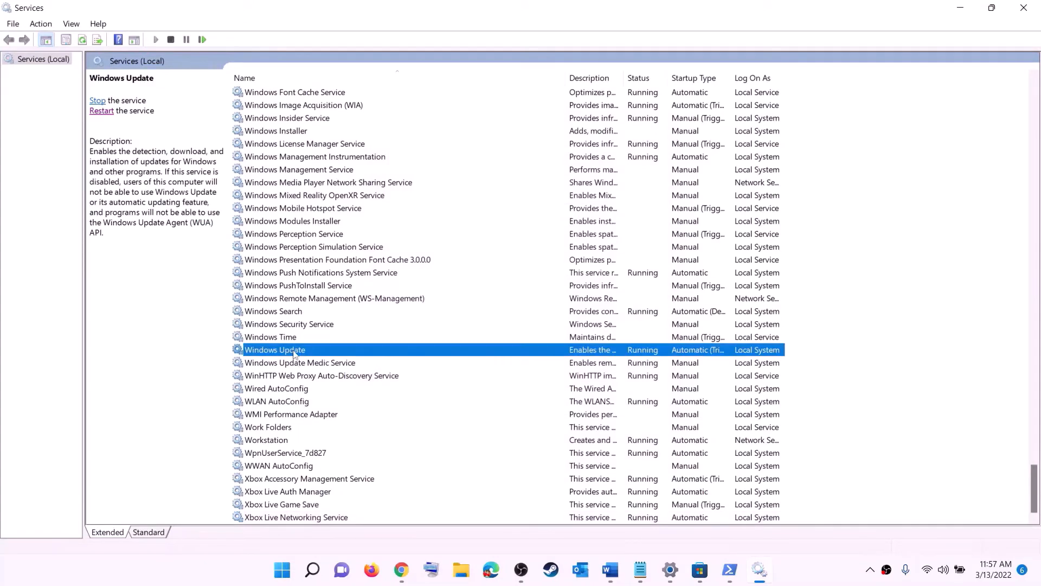
double_click(484, 354)
click(502, 269)
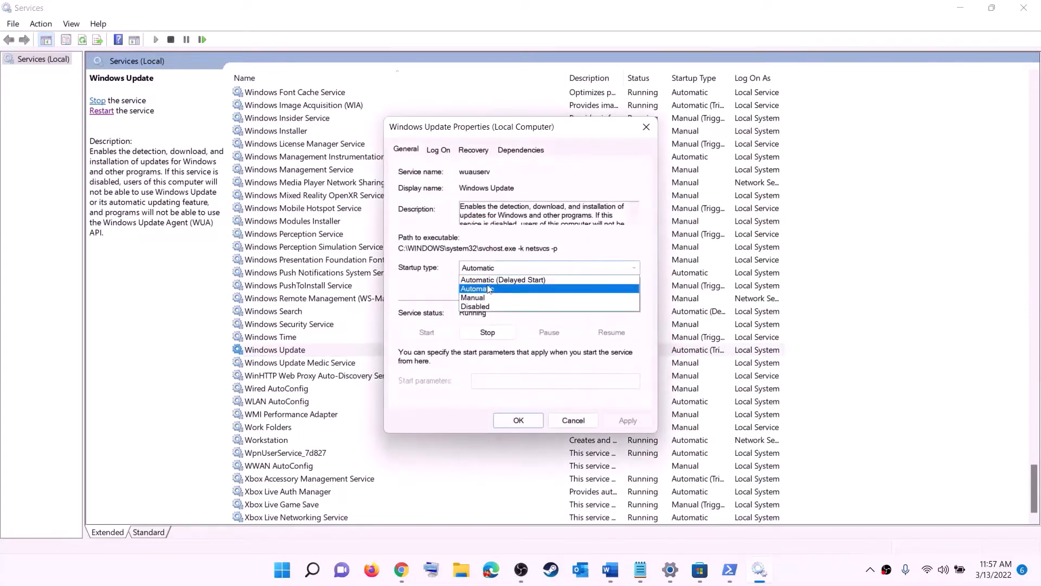
click(503, 279)
click(628, 420)
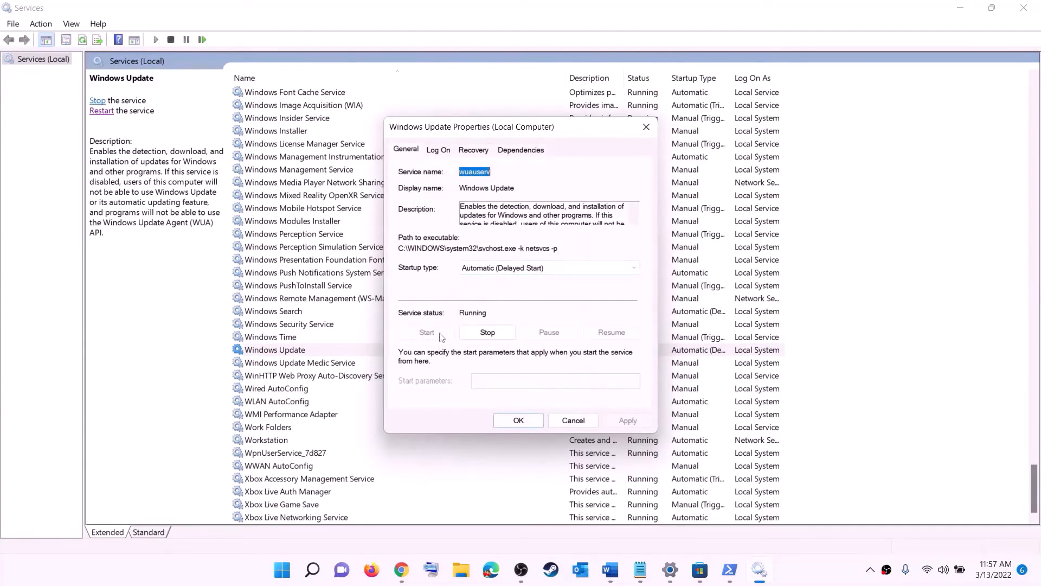
click(518, 420)
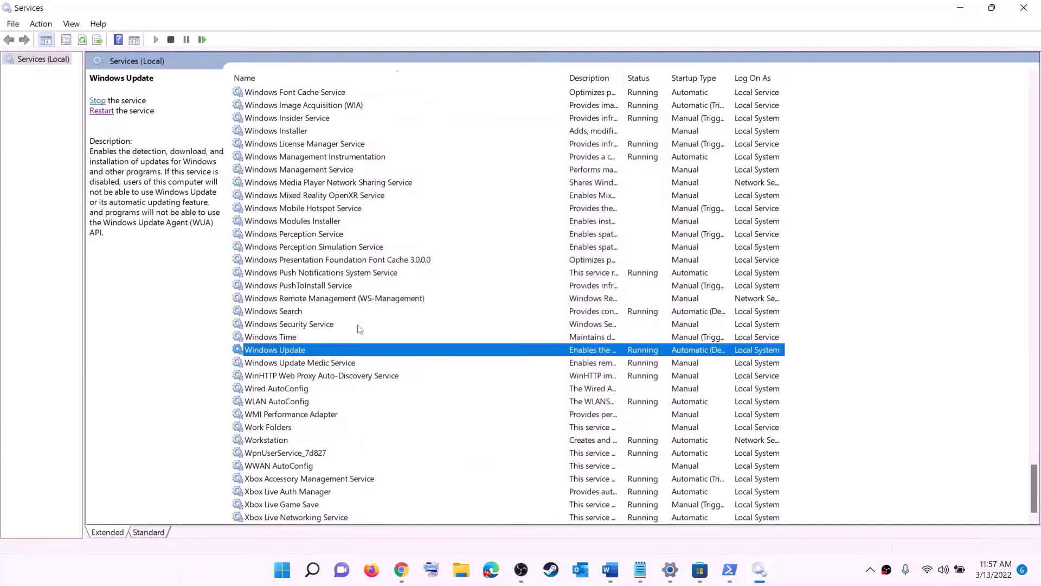
- Find the two Gaming Services entries in the services list and stop both of them
click(343, 302)
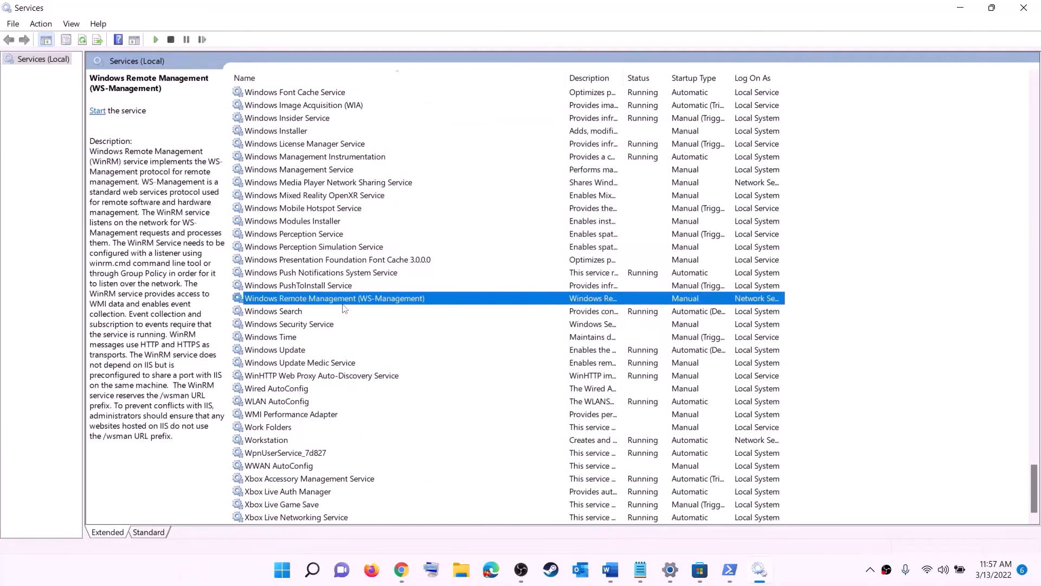
key(g)
scroll(709, 288, up, 4)
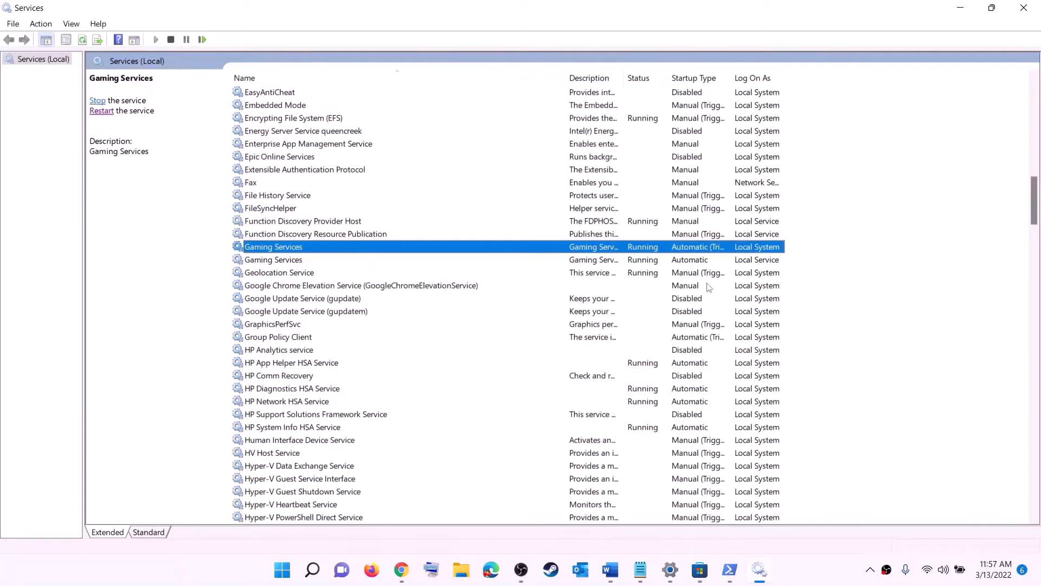
click(648, 259)
click(649, 251)
click(648, 260)
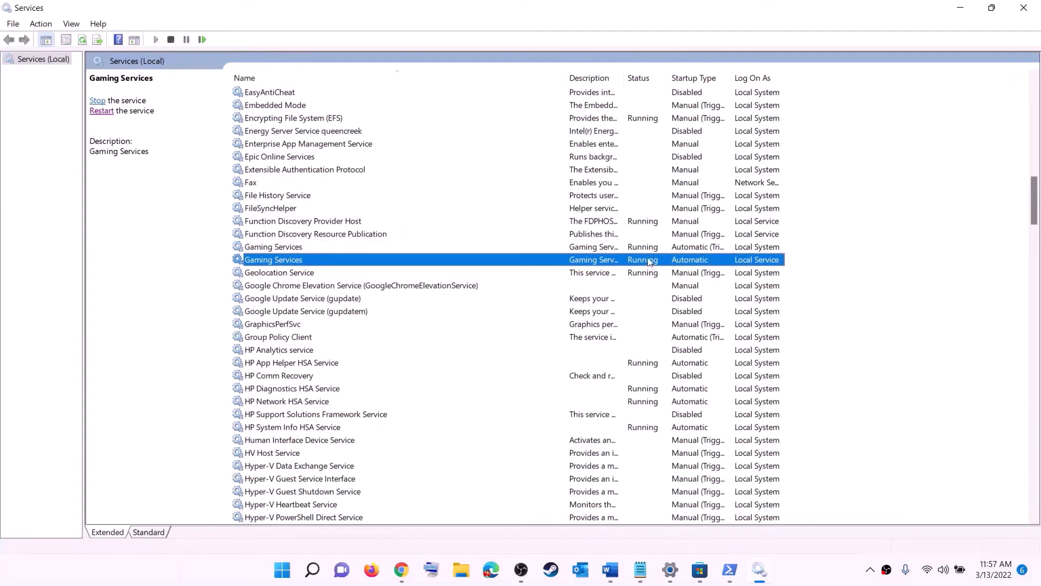
click(647, 251)
right_click(642, 250)
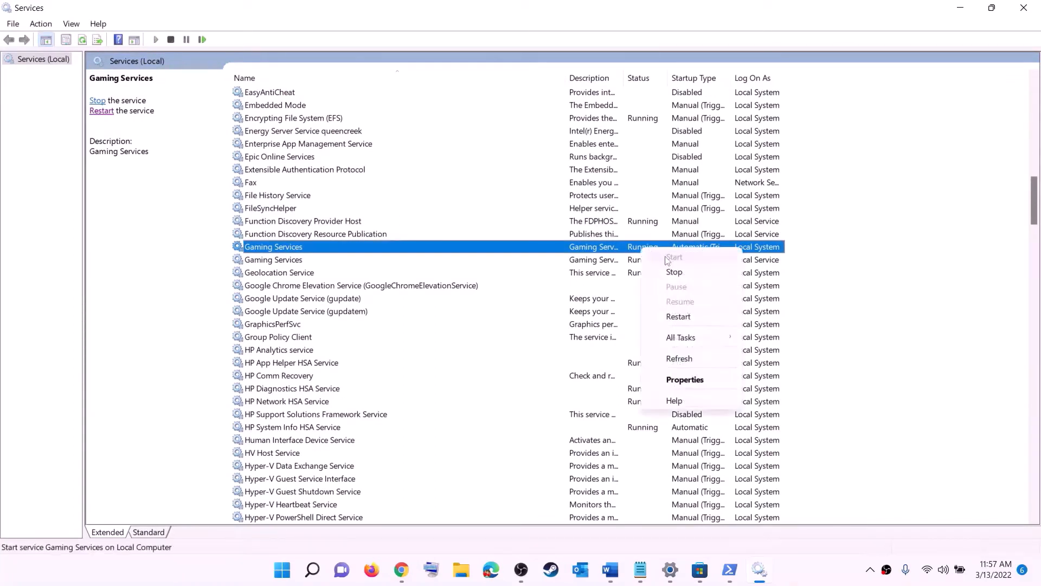
click(599, 264)
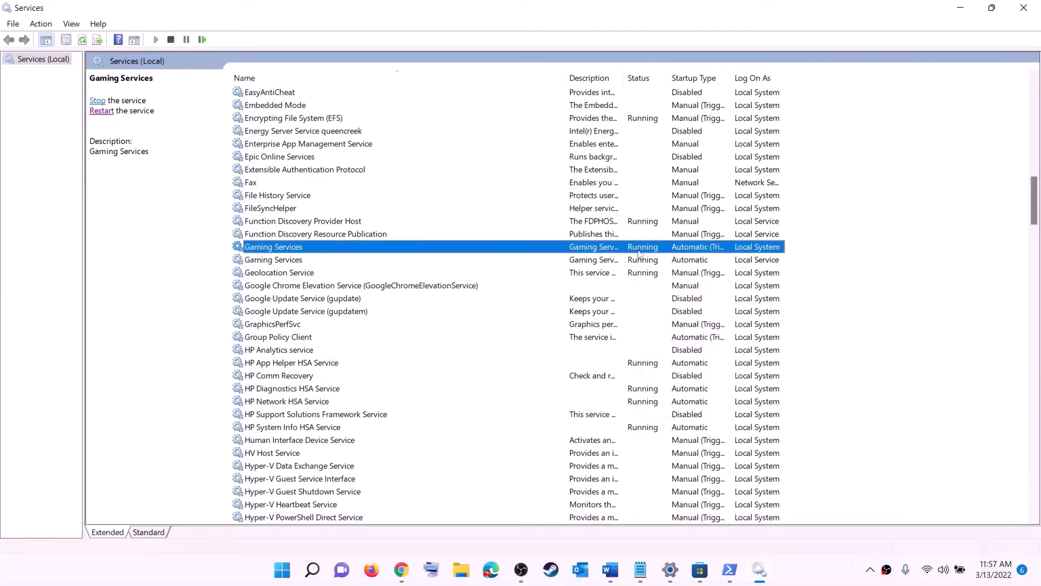
right_click(641, 251)
click(675, 273)
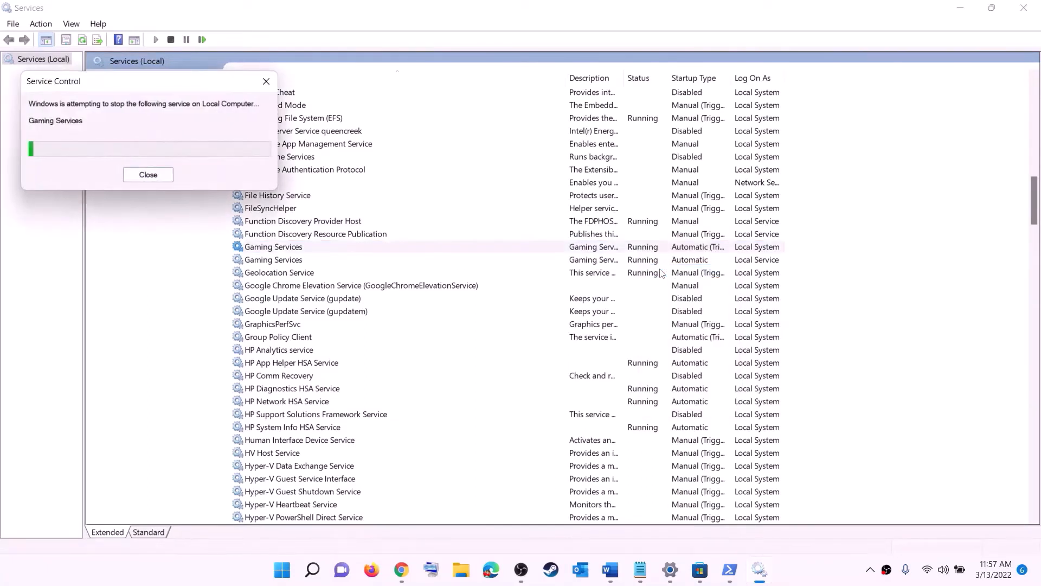
click(646, 263)
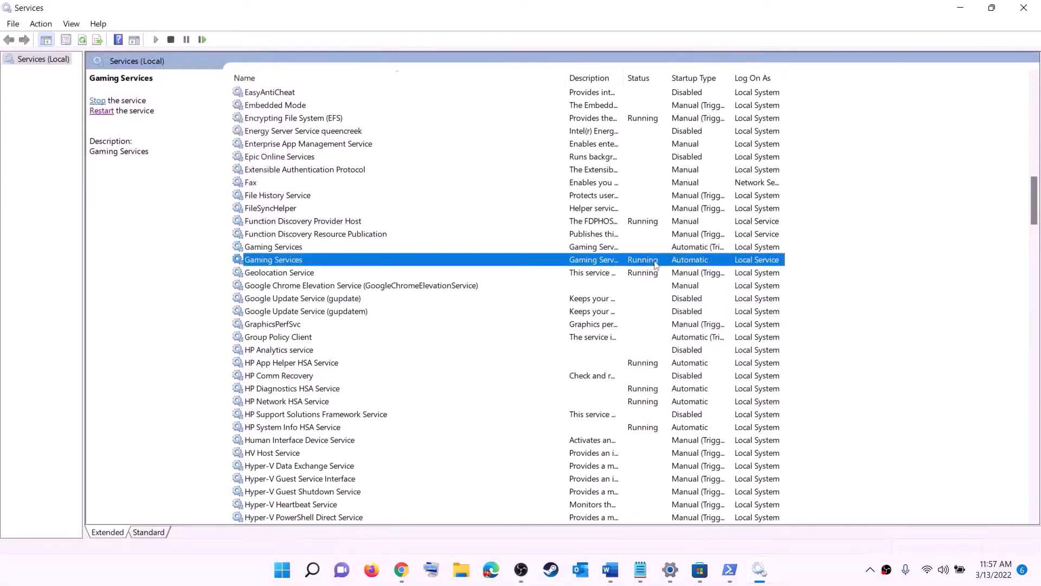
right_click(646, 265)
click(673, 283)
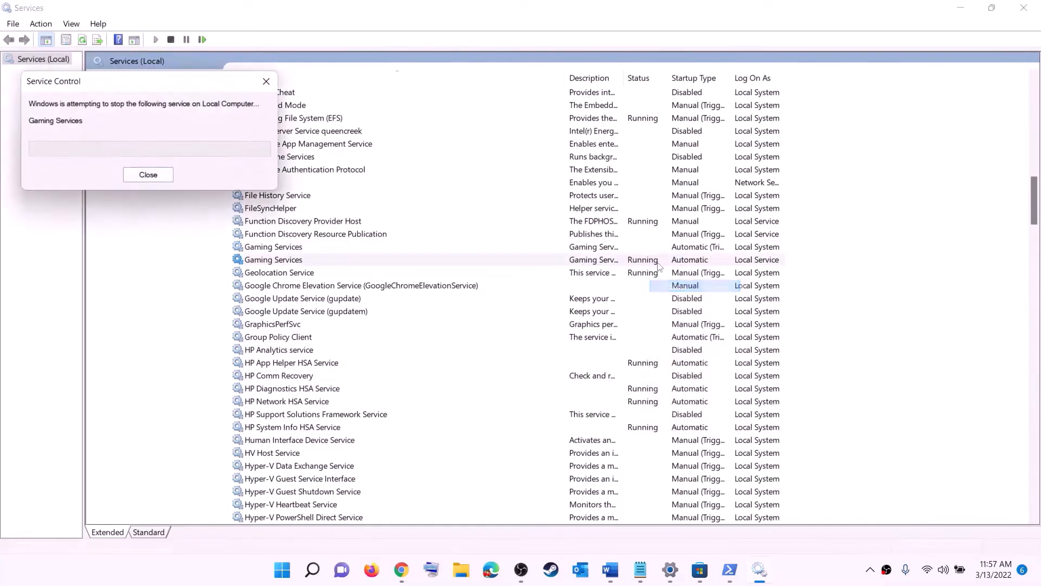
- Start both Gaming Services entries again, first the Local System one and then the Local Service one
click(624, 248)
right_click(620, 250)
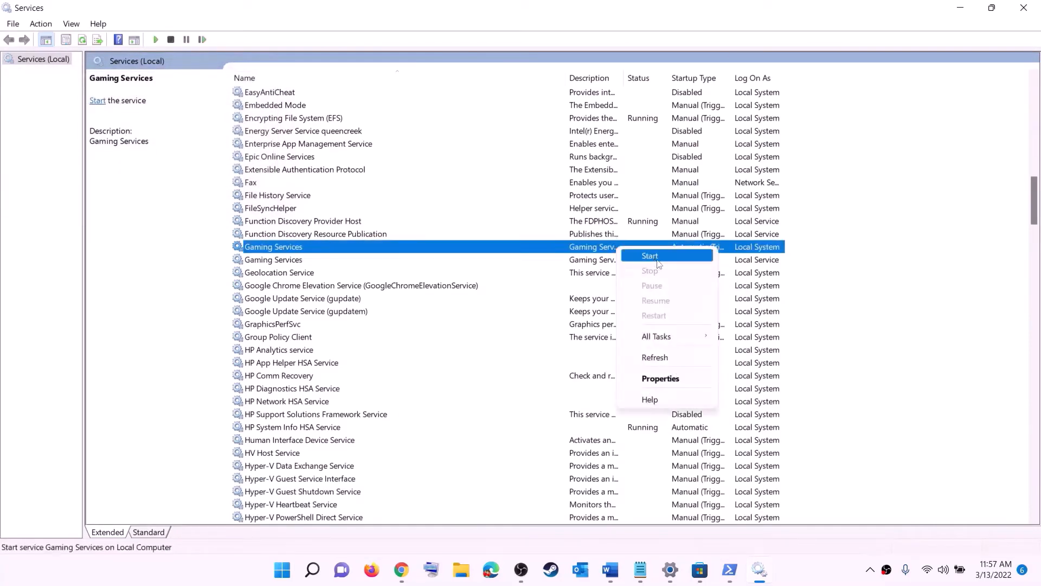
click(663, 262)
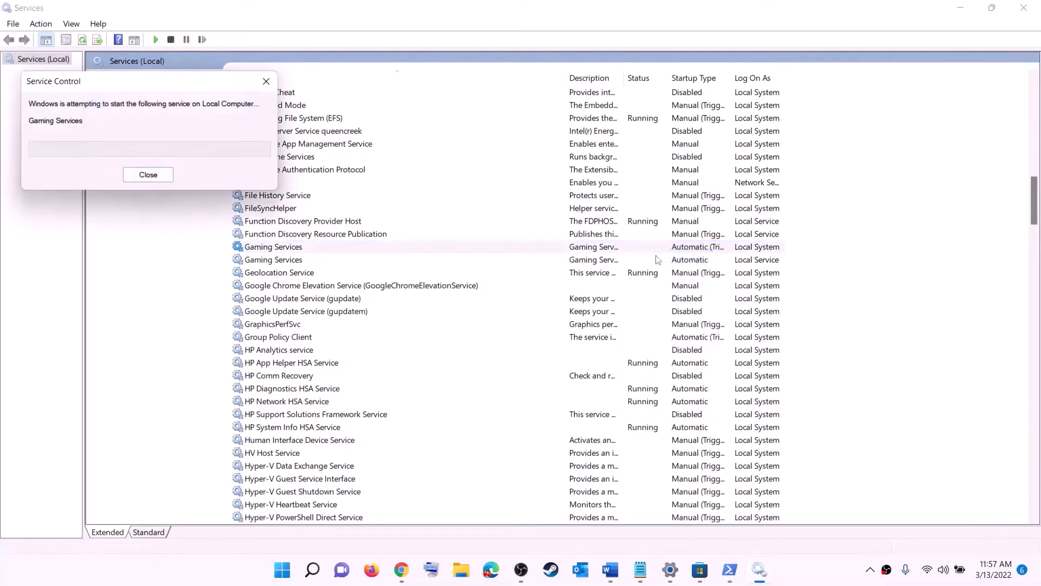
click(618, 262)
right_click(619, 263)
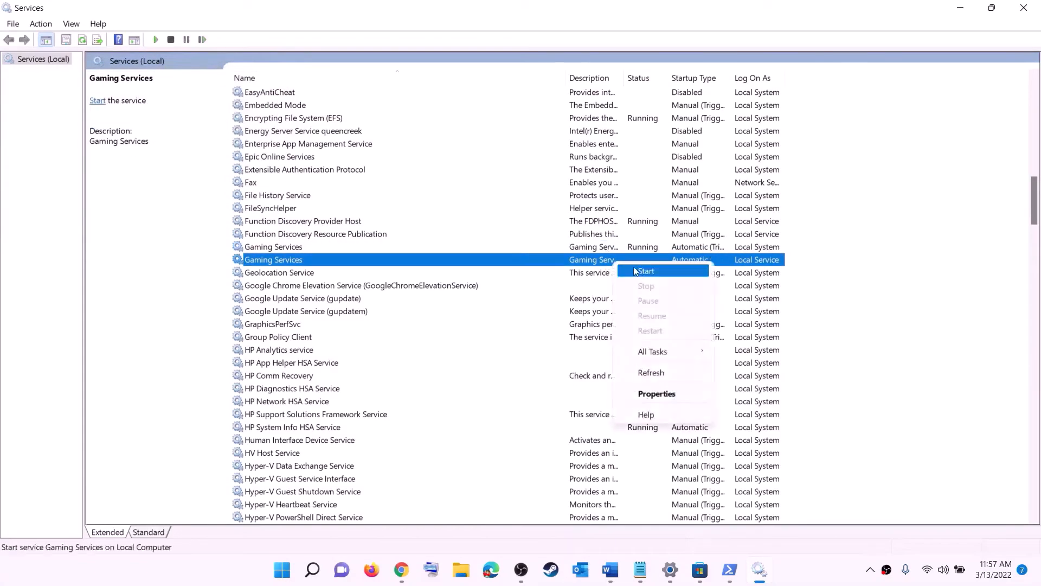
click(641, 272)
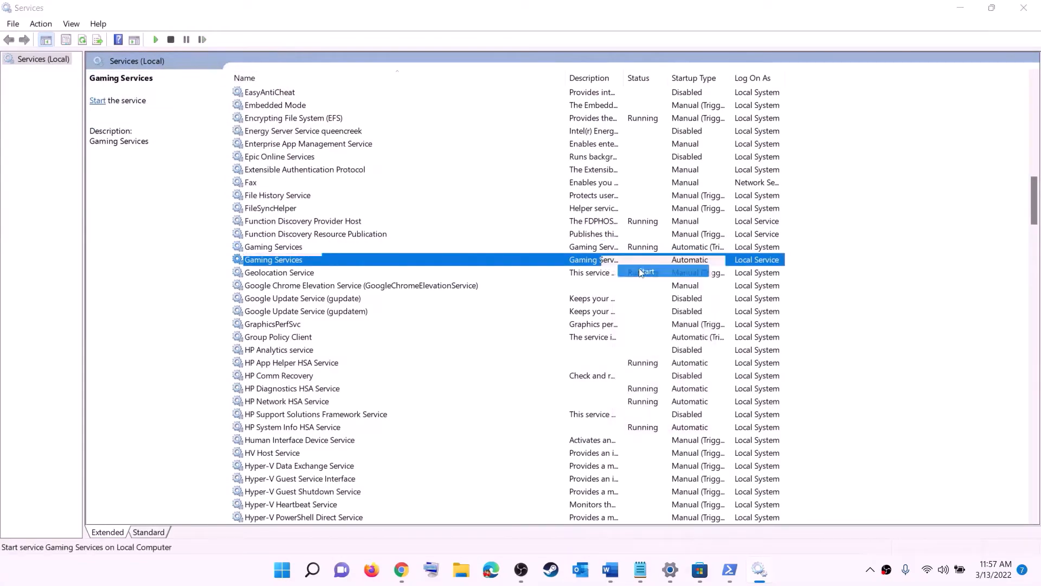
- Find the Microsoft Store Install Service, set its startup type to Automatic, and apply the change
click(591, 341)
key(m)
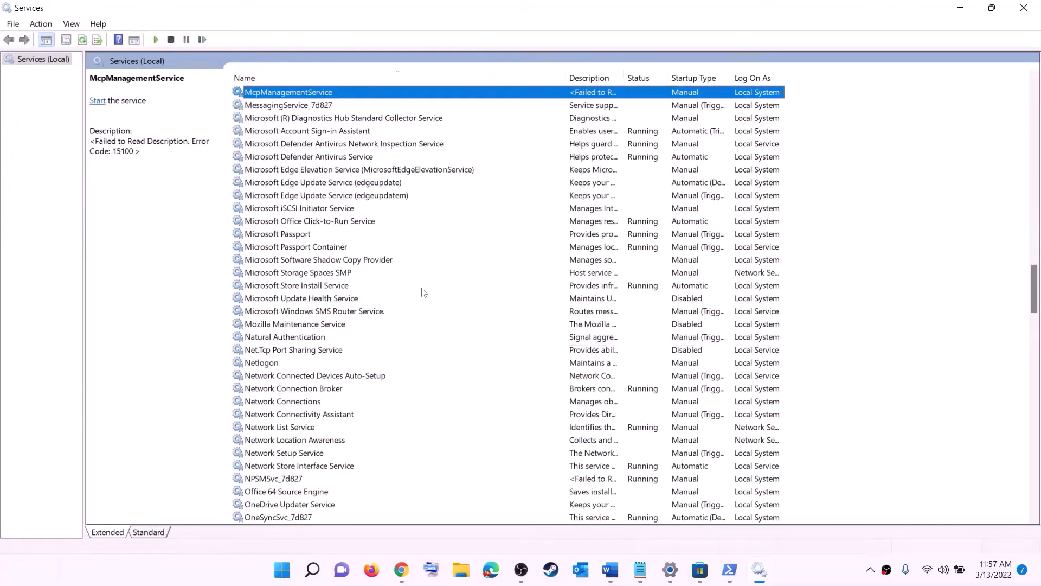
click(307, 287)
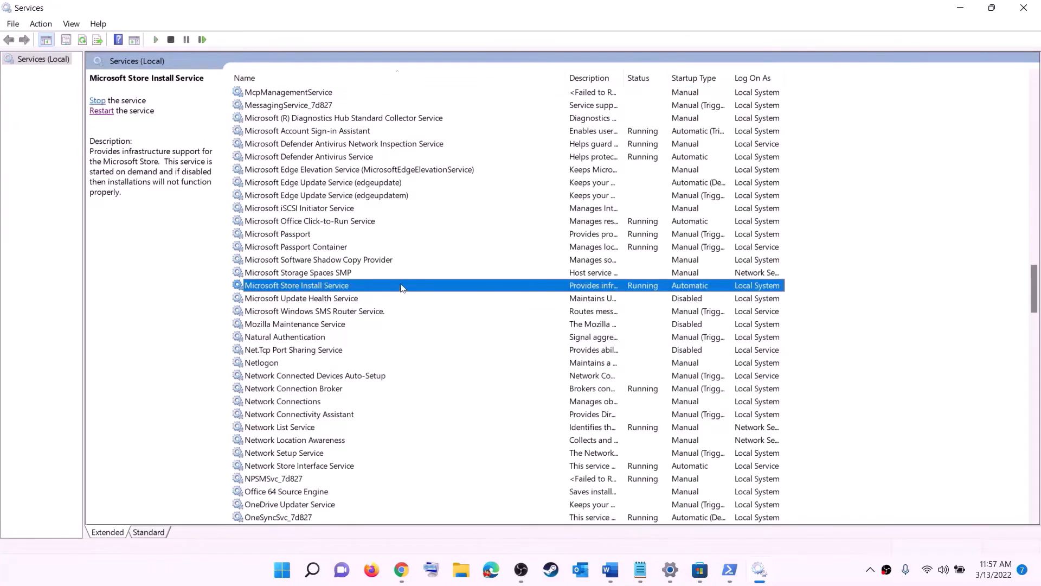
double_click(401, 288)
click(543, 267)
click(489, 275)
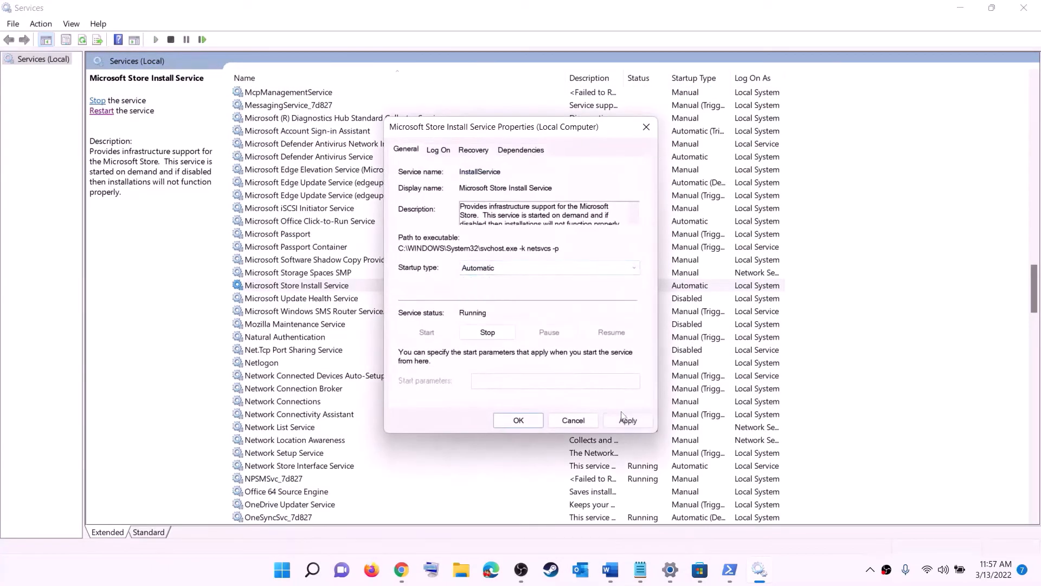
click(625, 420)
click(518, 421)
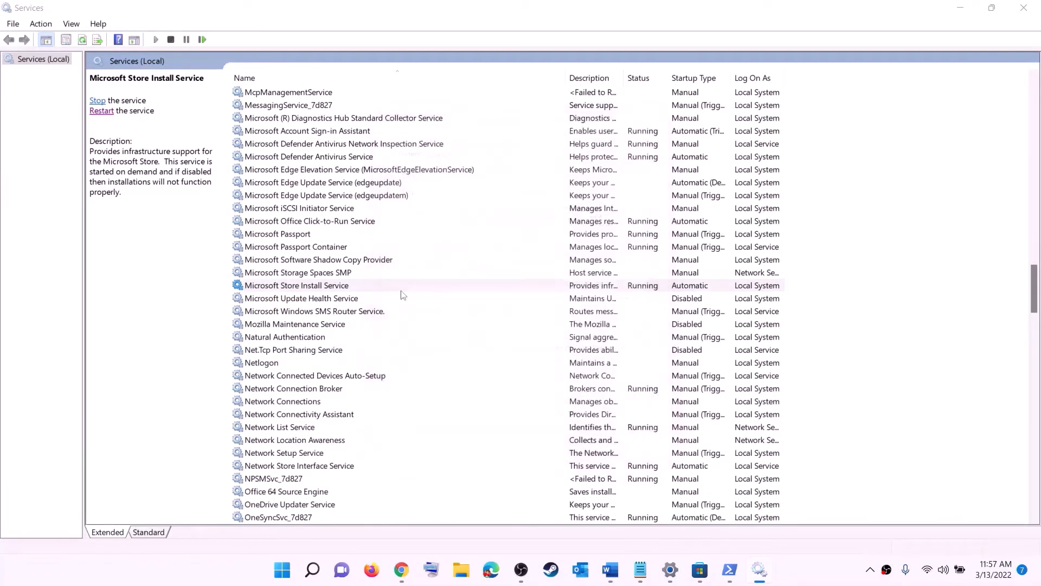
- Find the Background Intelligent Transfer Service, set its startup type to Automatic, apply the change, and close its properties
click(343, 251)
key(b)
scroll(374, 213, up, 4)
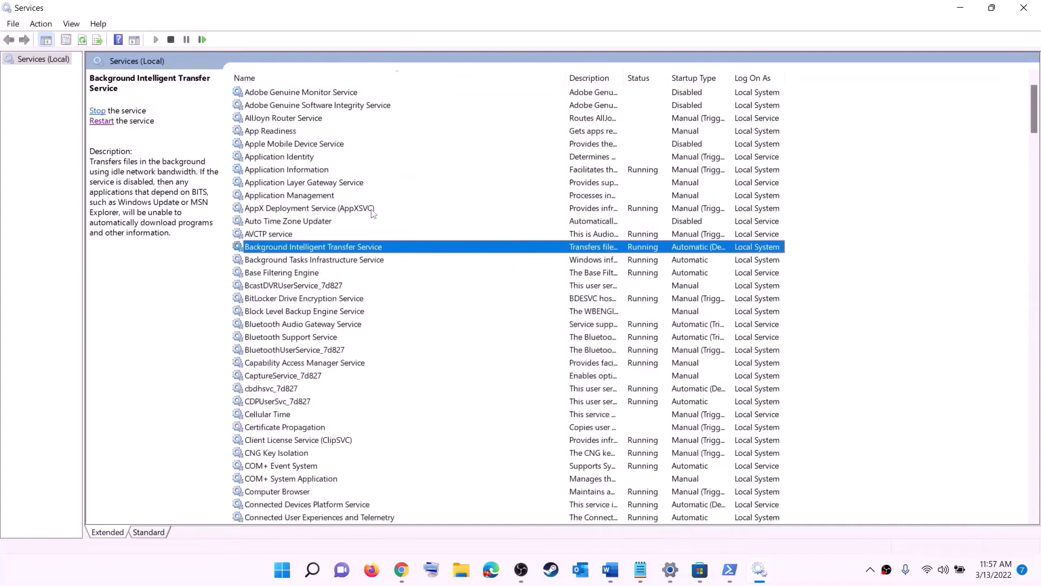
double_click(381, 248)
click(525, 273)
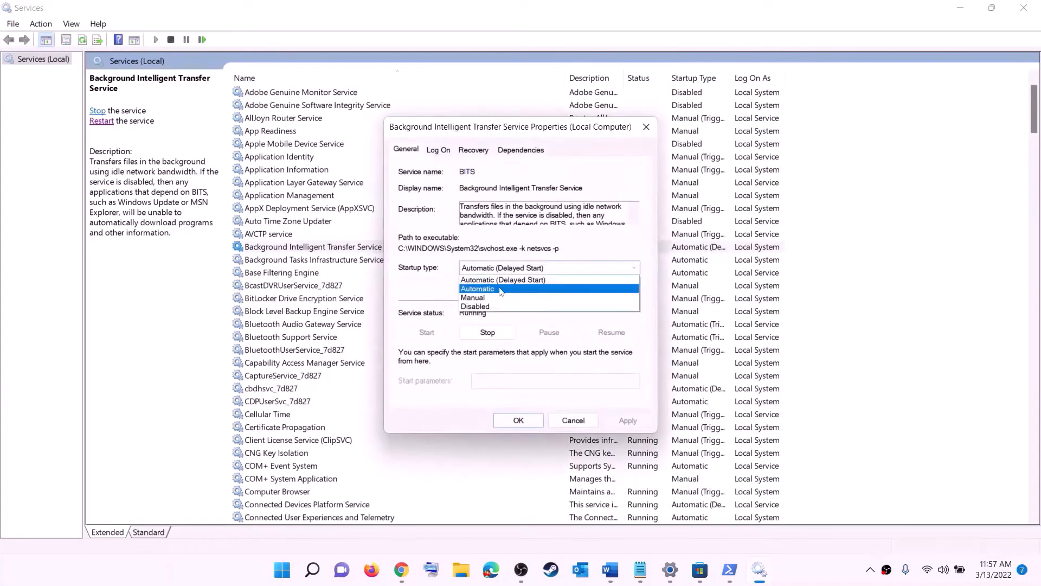
click(502, 288)
click(627, 420)
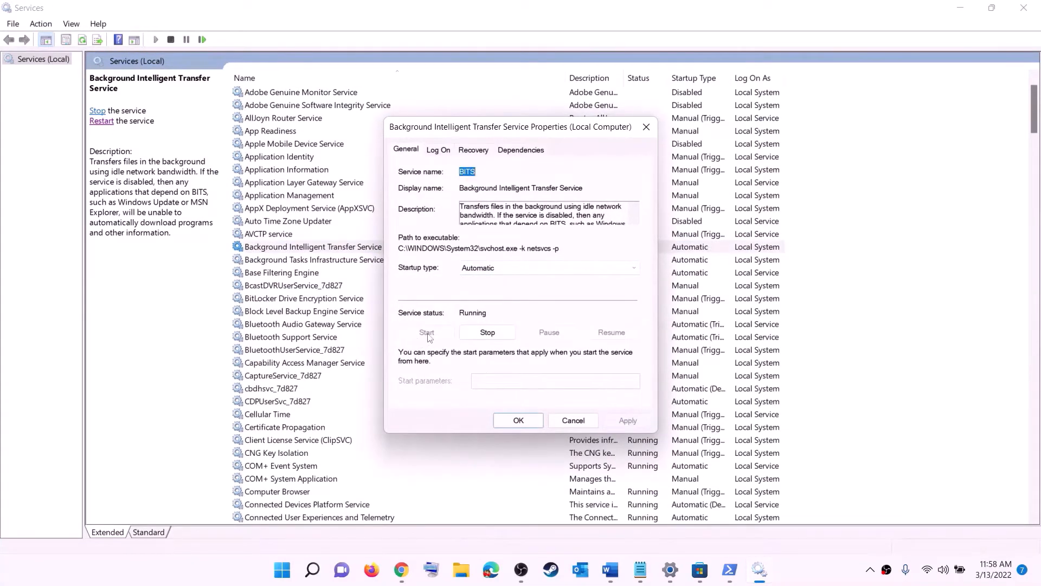
click(517, 426)
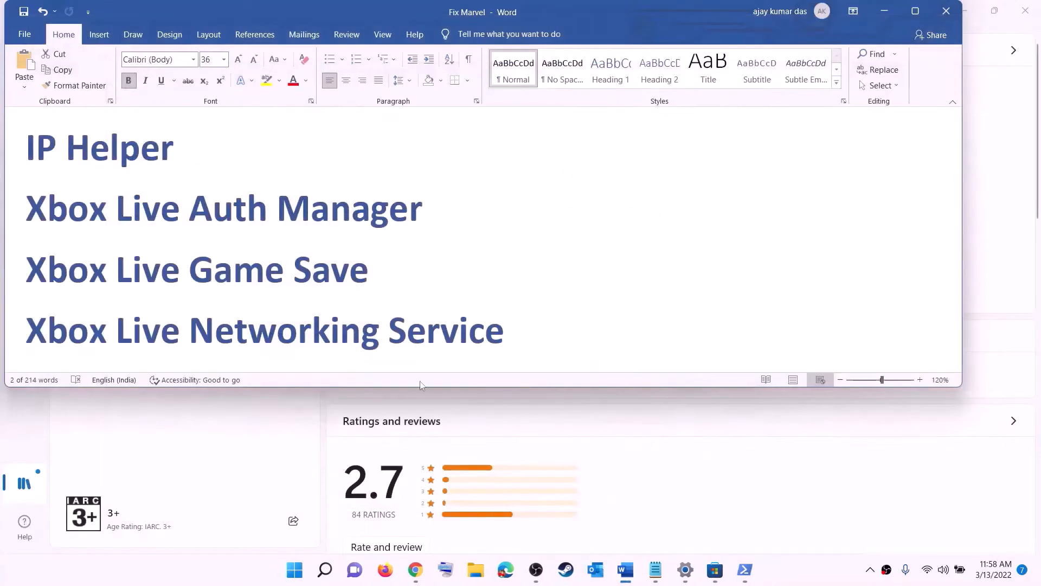
- Go to Step 9, Update Windows, in the Word notes and open the Windows Update page in Settings
scroll(377, 306, down, 7)
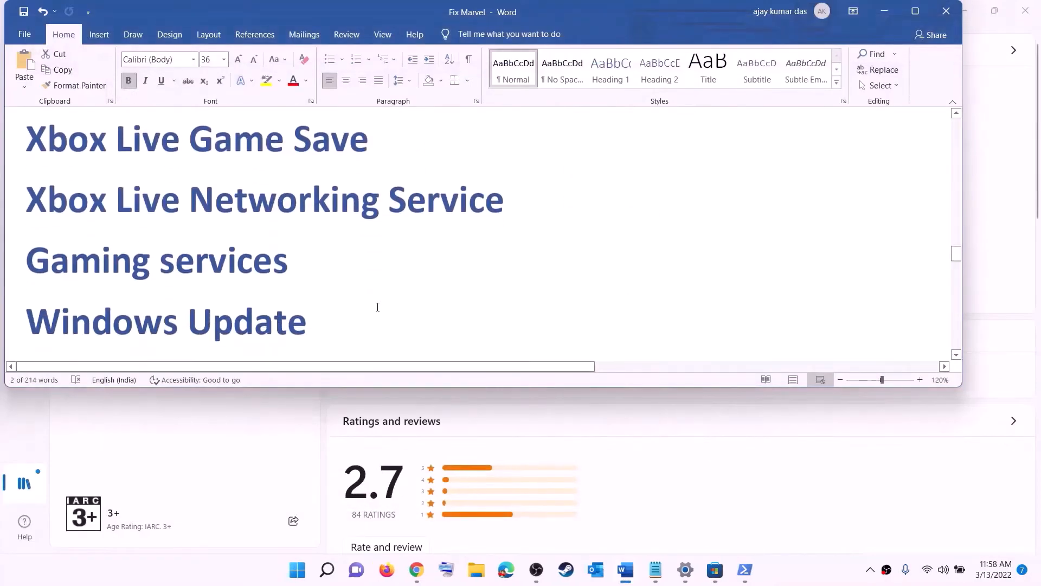
drag(148, 247, 509, 235)
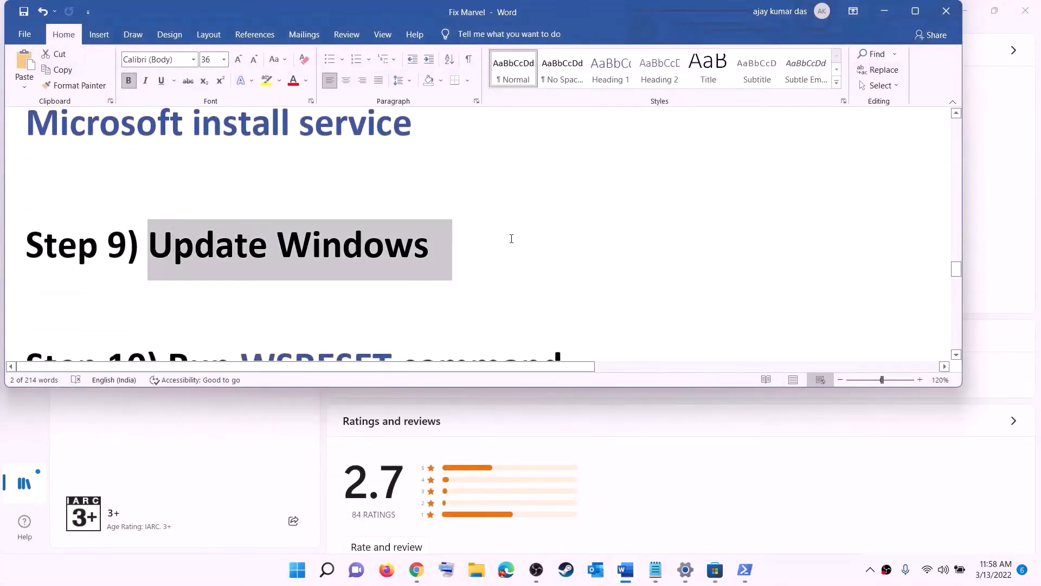
key(super)
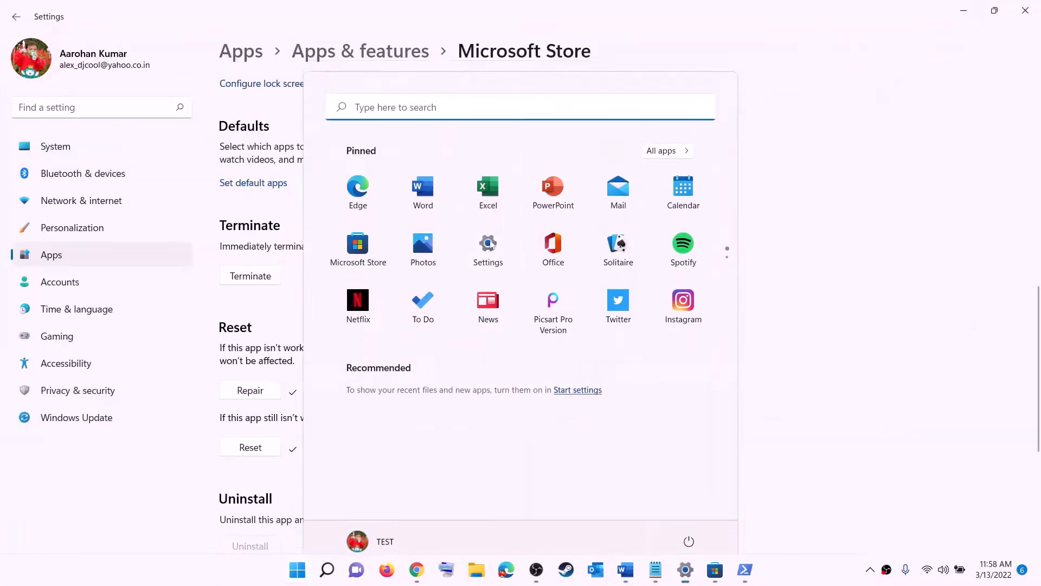
click(78, 416)
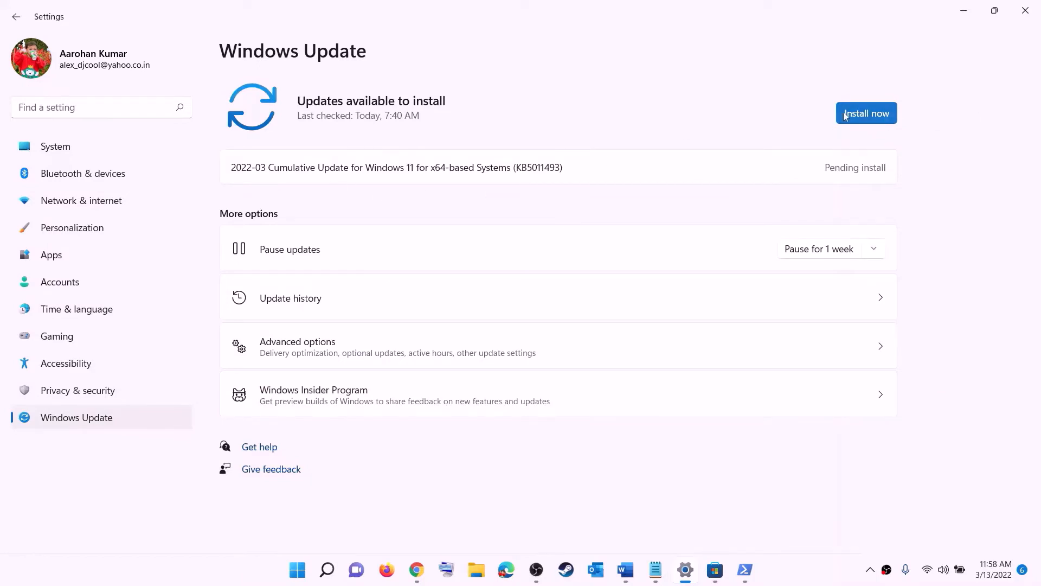
click(297, 569)
click(688, 523)
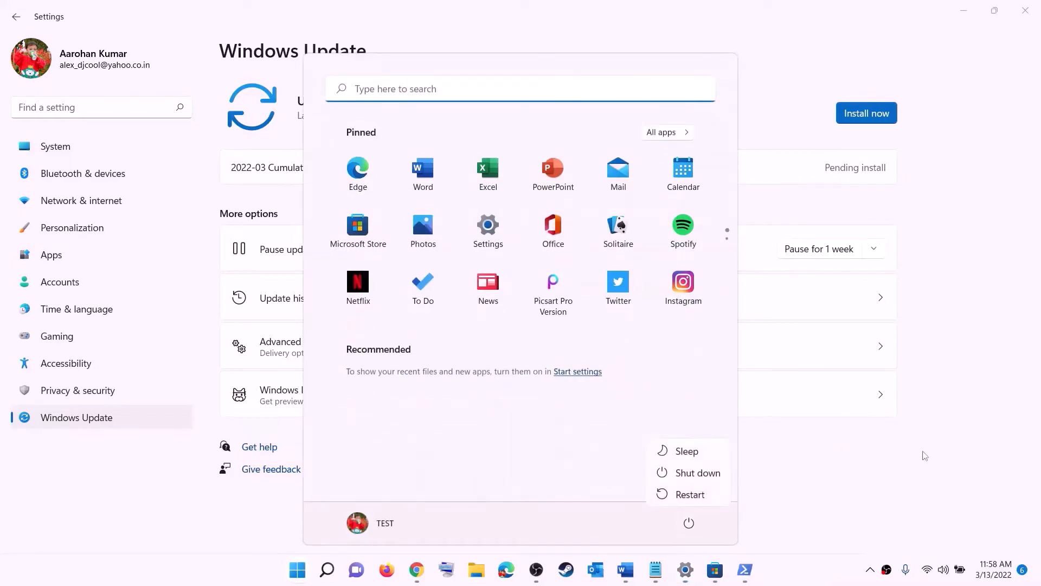
key(Escape)
key(Escape)
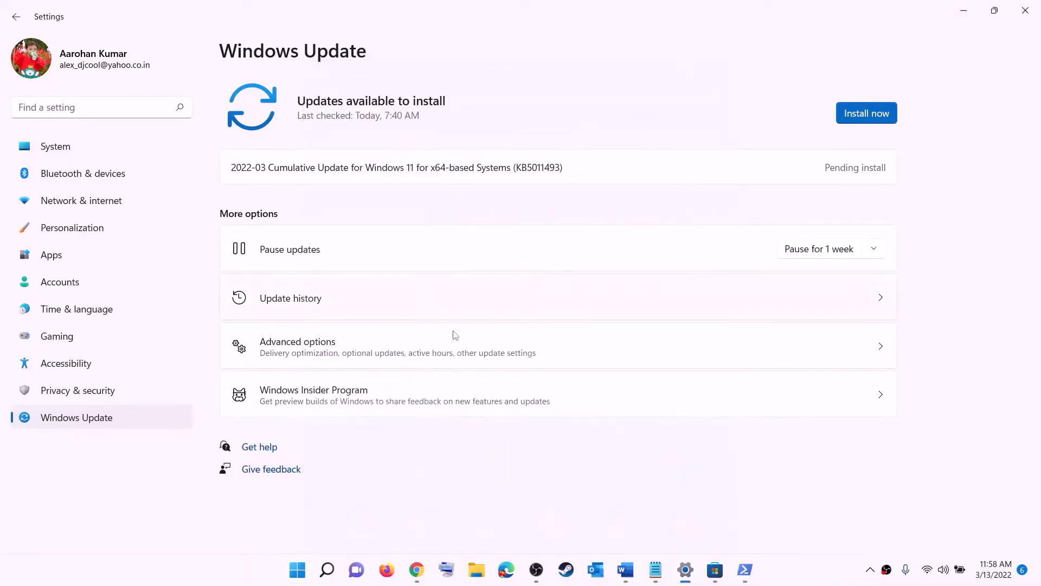
- Copy WSRESET from Step 10 of the Word notes and run it from Windows search
click(617, 576)
scroll(317, 270, down, 3)
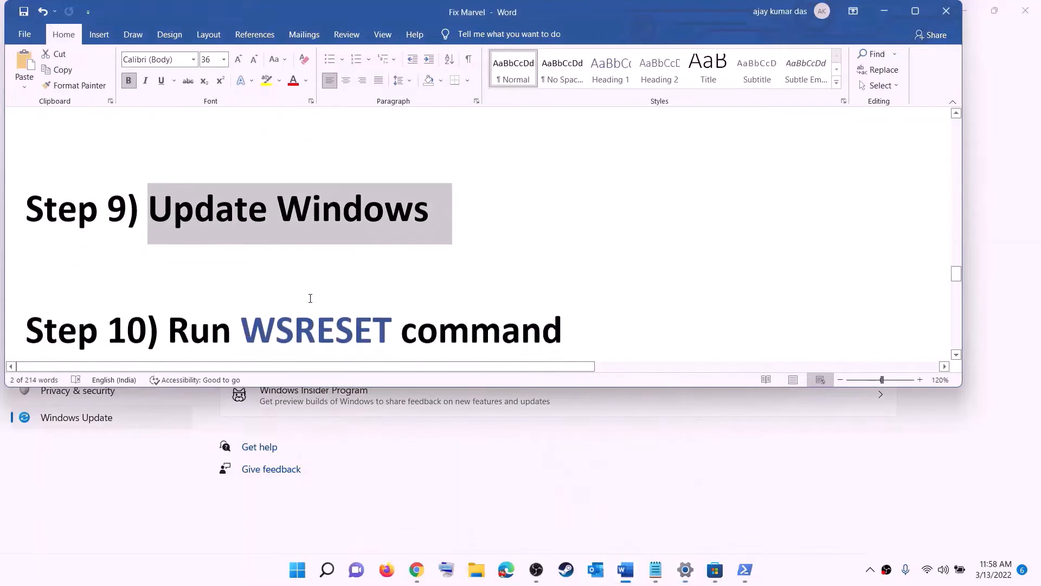
double_click(316, 256)
key(ctrl+c)
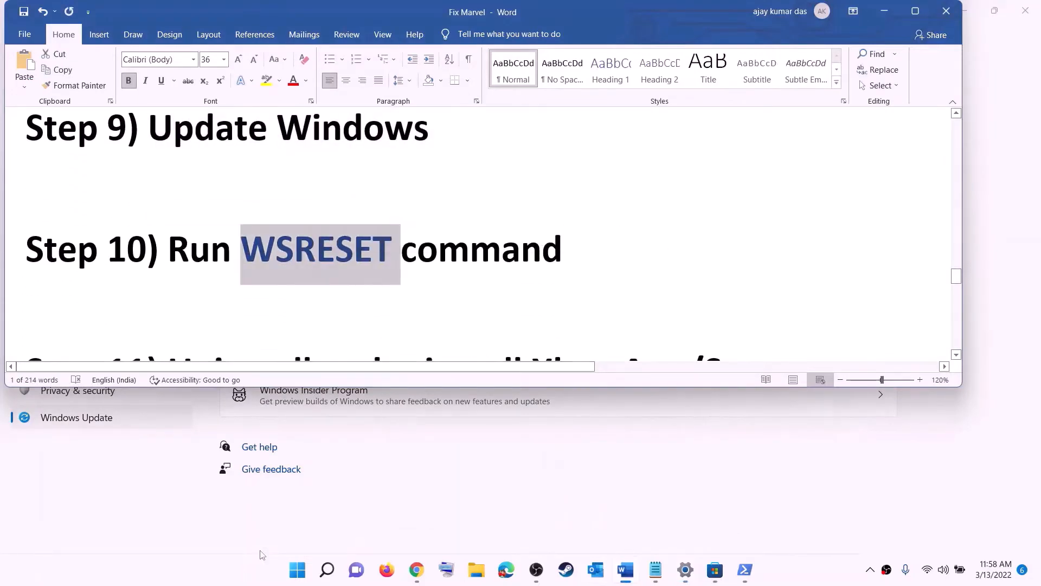
click(293, 582)
key(ctrl+v)
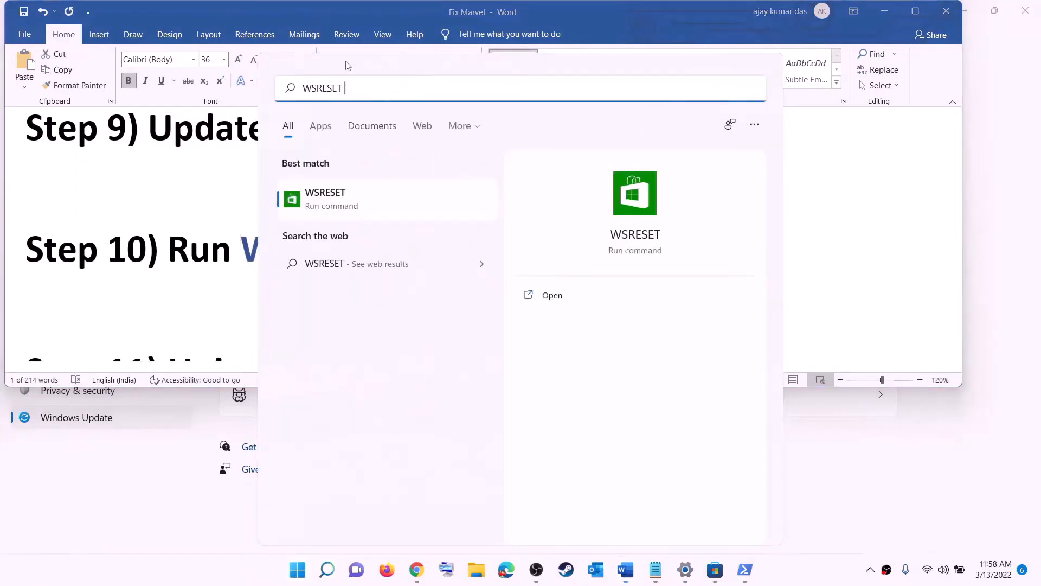
click(341, 207)
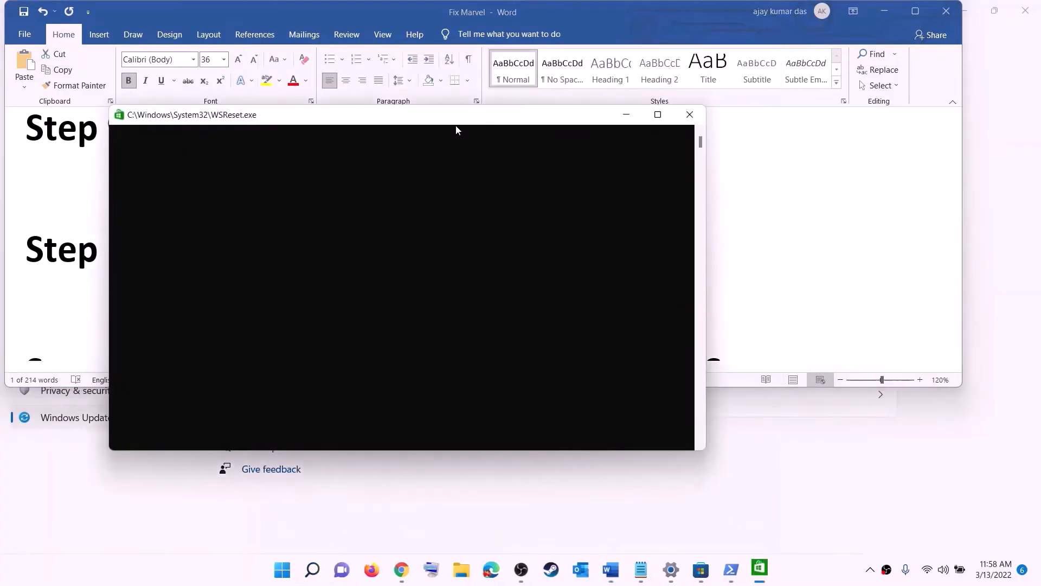
drag(456, 125, 603, 184)
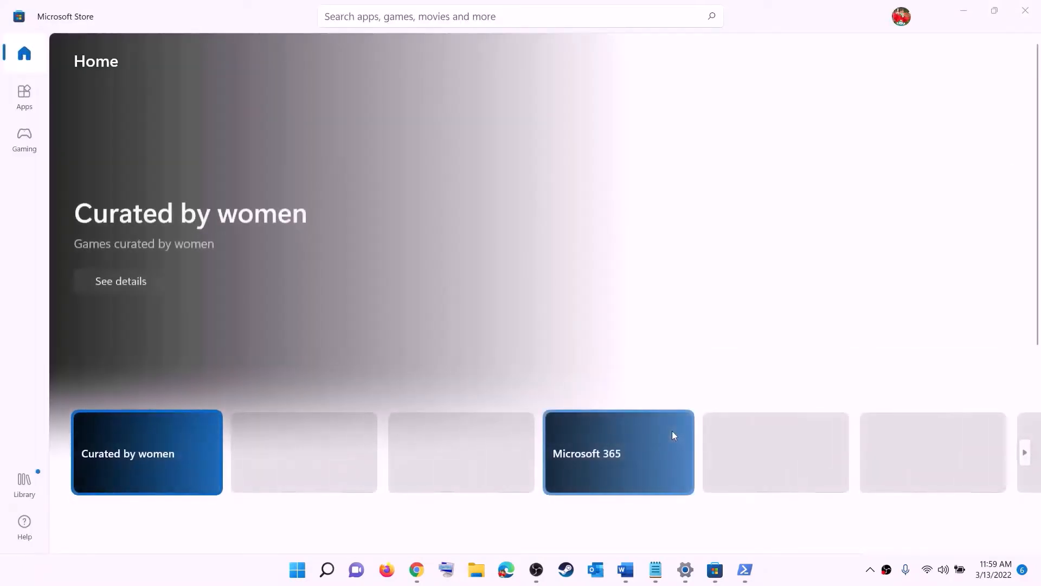
- Go to Step 11 about reinstalling Xbox App/Store in the Word notes and search Windows for "xbo"
click(625, 570)
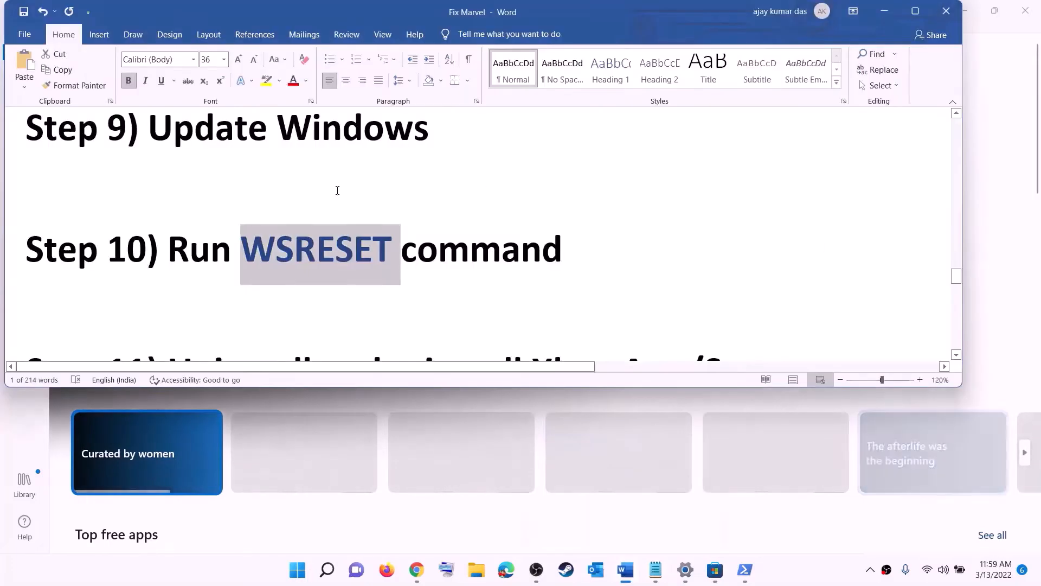
scroll(359, 271, down, 3)
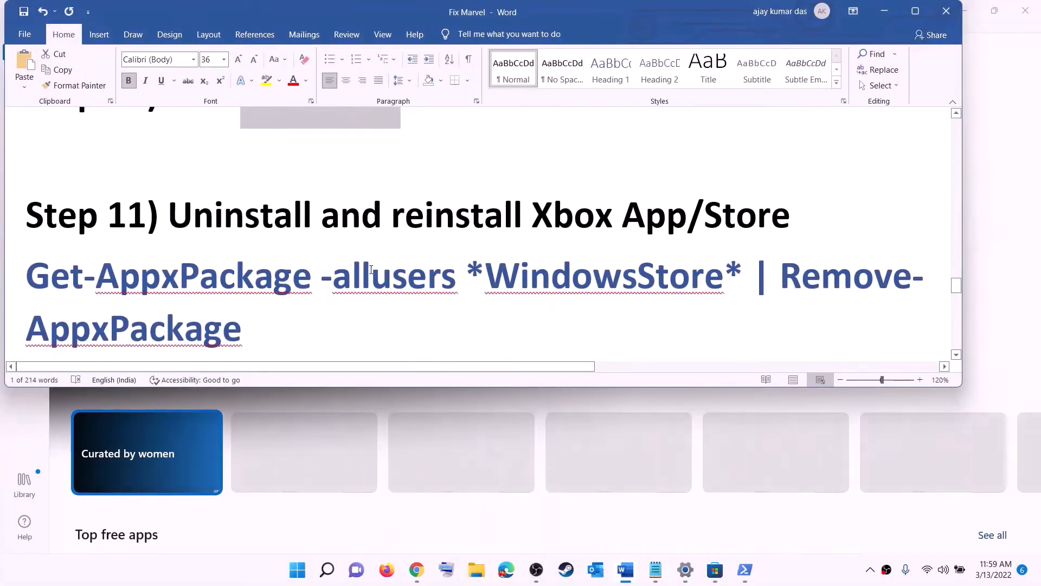
scroll(375, 264, down, 1)
click(298, 572)
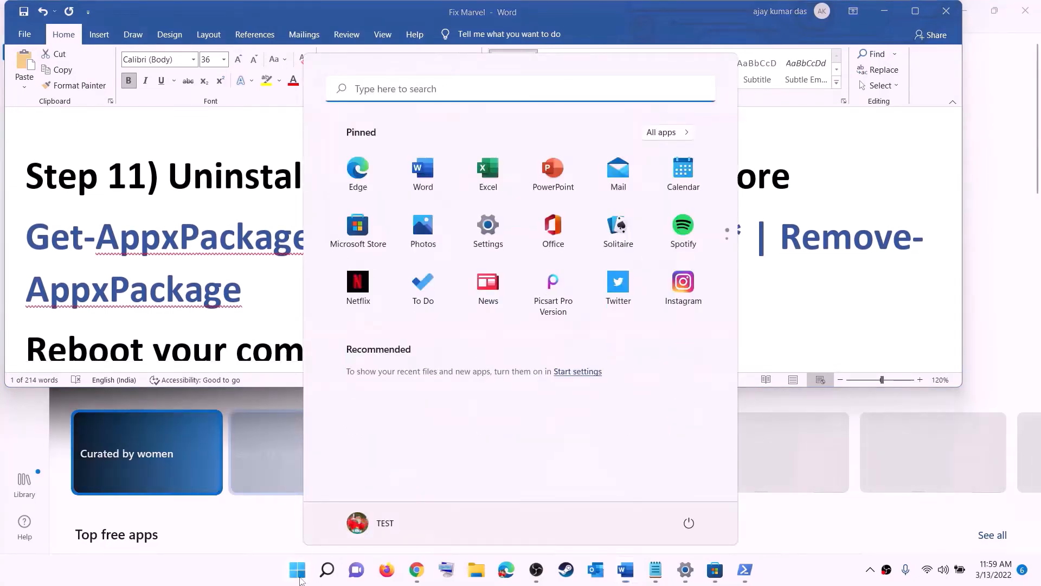
text(xbo)
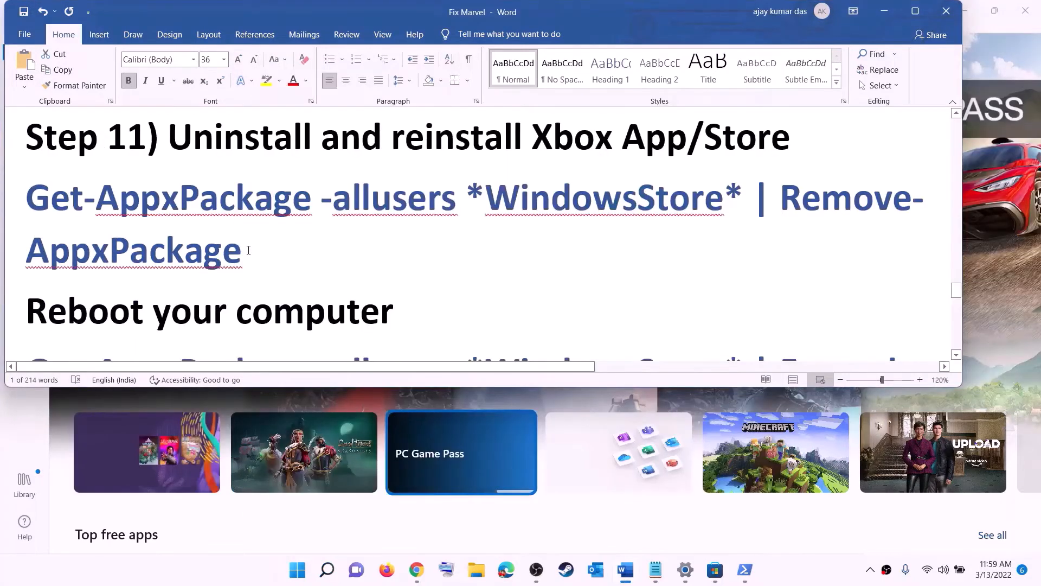
- Copy the Get-AppxPackage -allusers *WindowsStore* | Remove-AppxPackage command from the Word notes
triple_click(248, 250)
key(super+c)
right_click(97, 220)
click(122, 248)
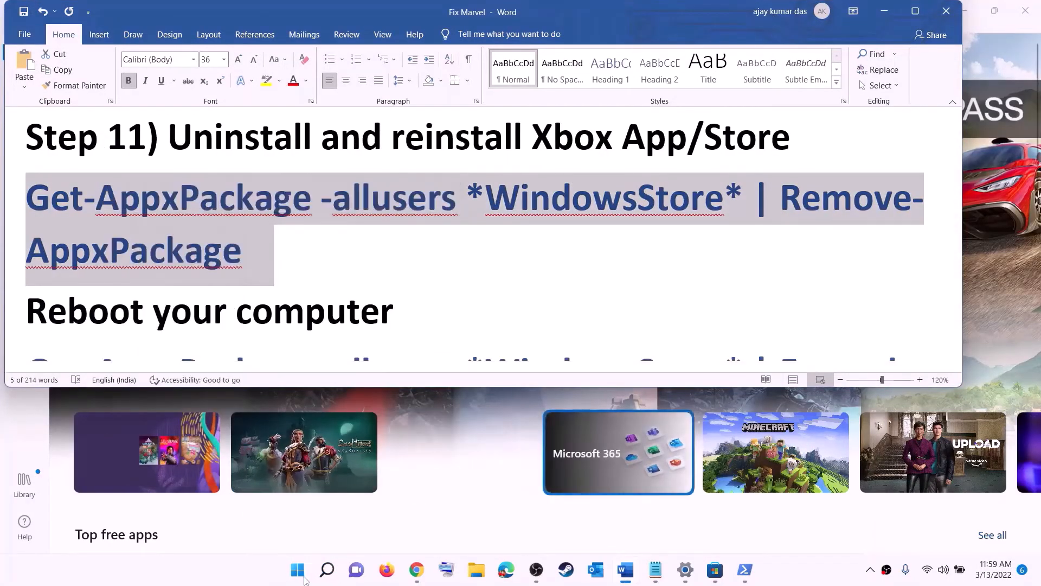
- Start Windows PowerShell as administrator and run the copied command that removes the WindowsStore package for all users
click(303, 580)
text(pow)
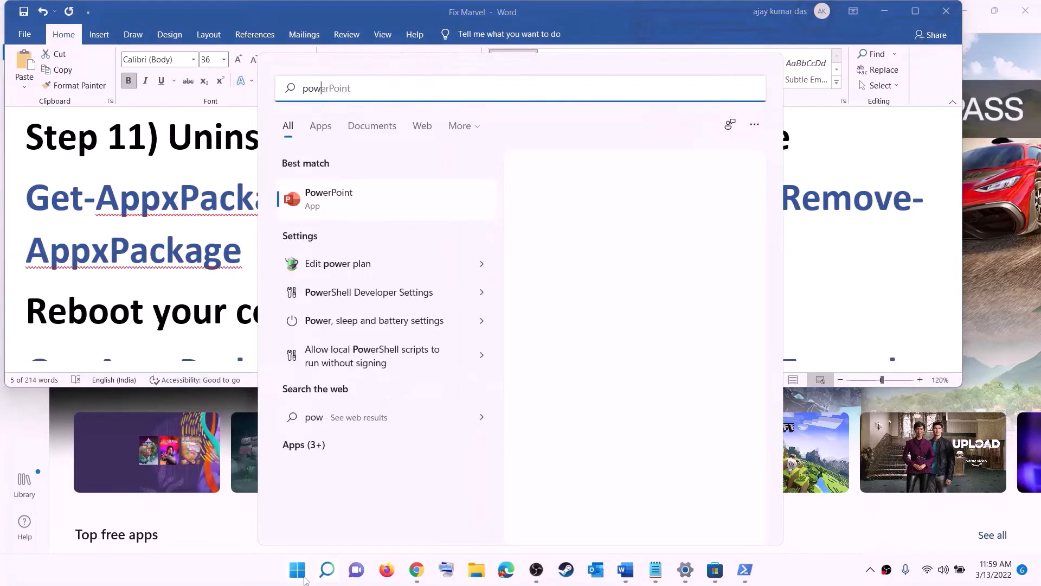
text(e)
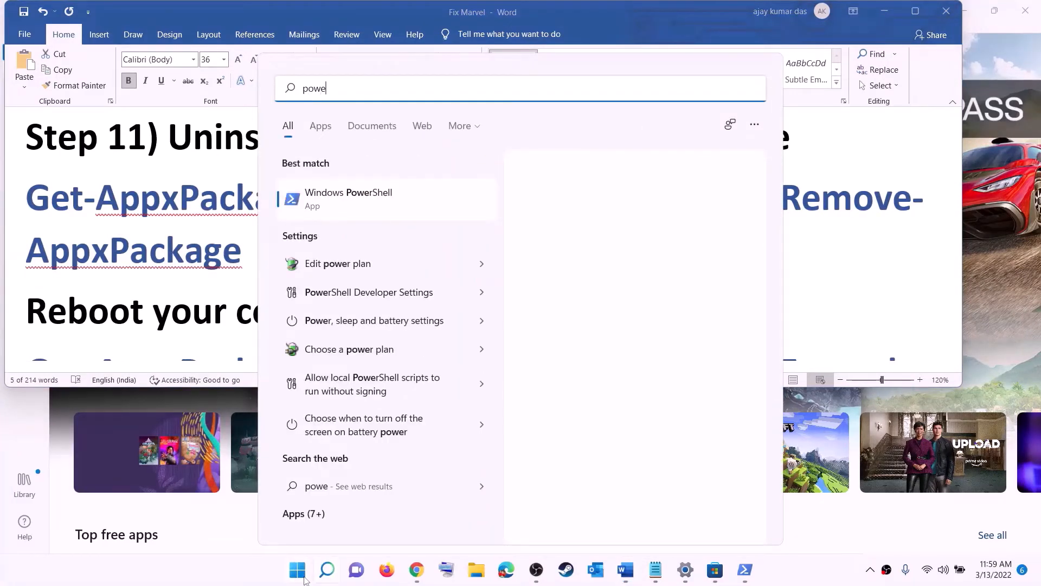
text(rshel)
right_click(353, 202)
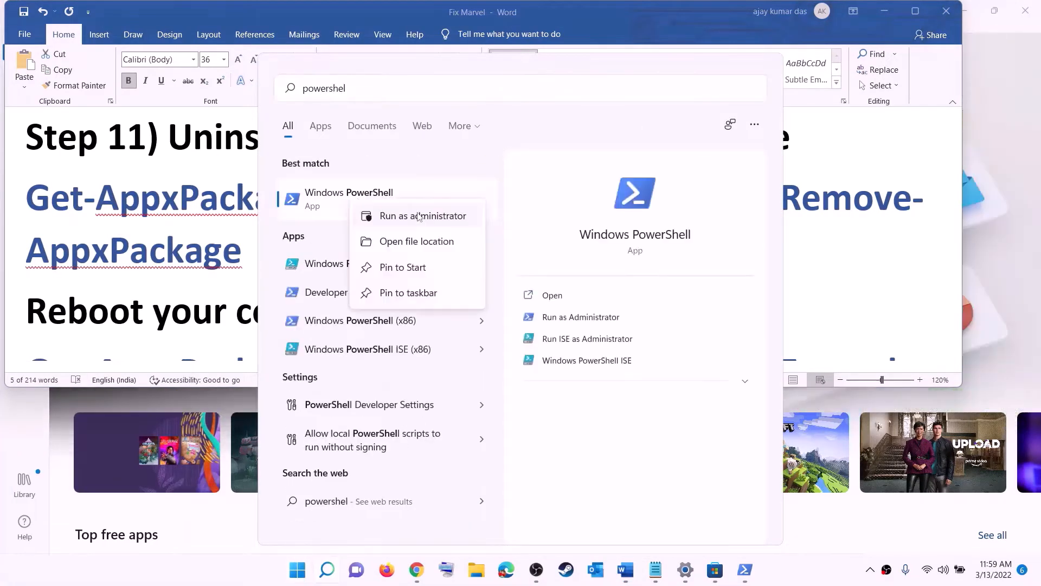
click(446, 217)
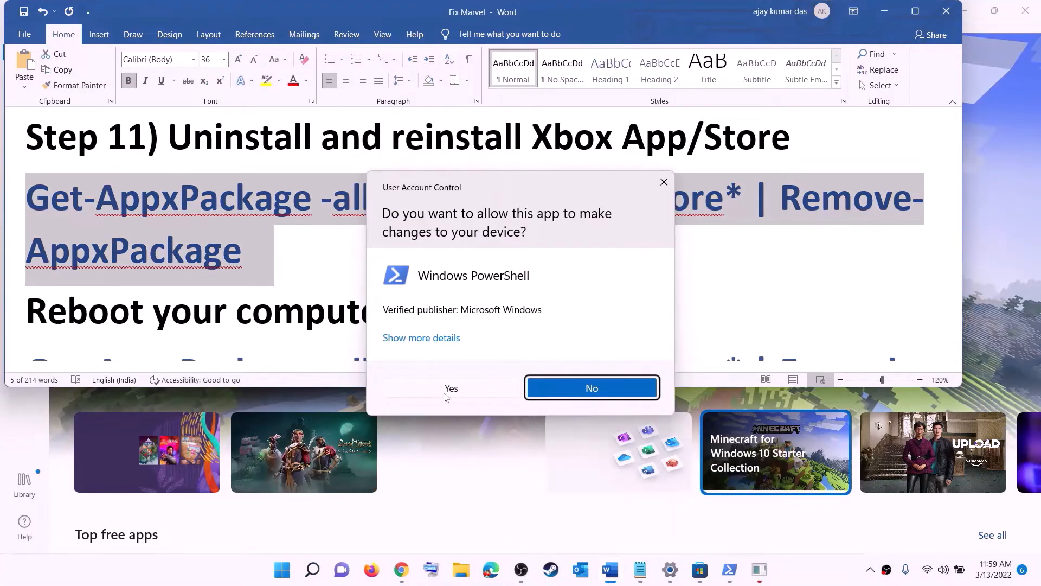
click(451, 388)
right_click(325, 203)
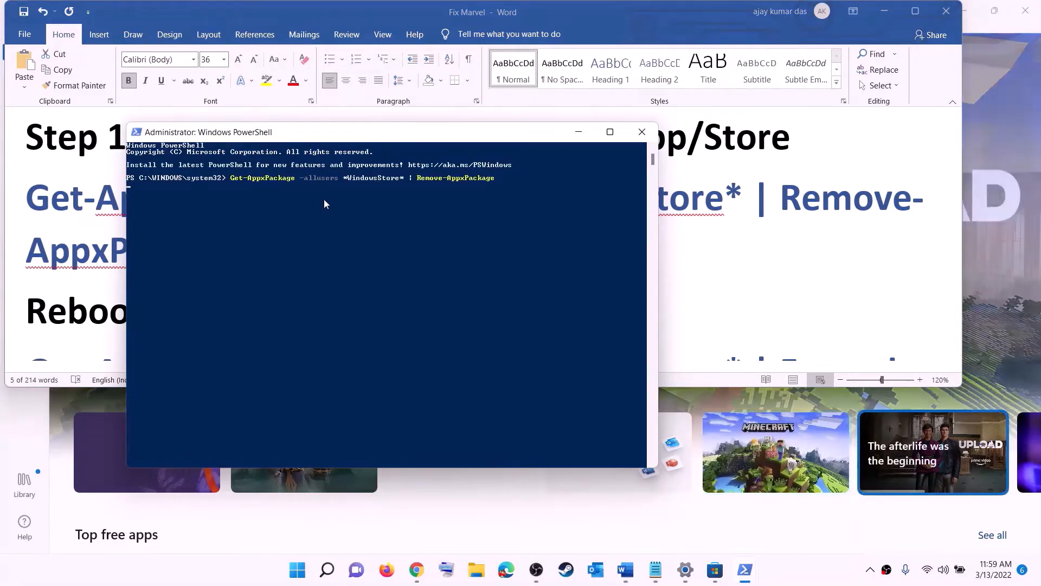
key(Return)
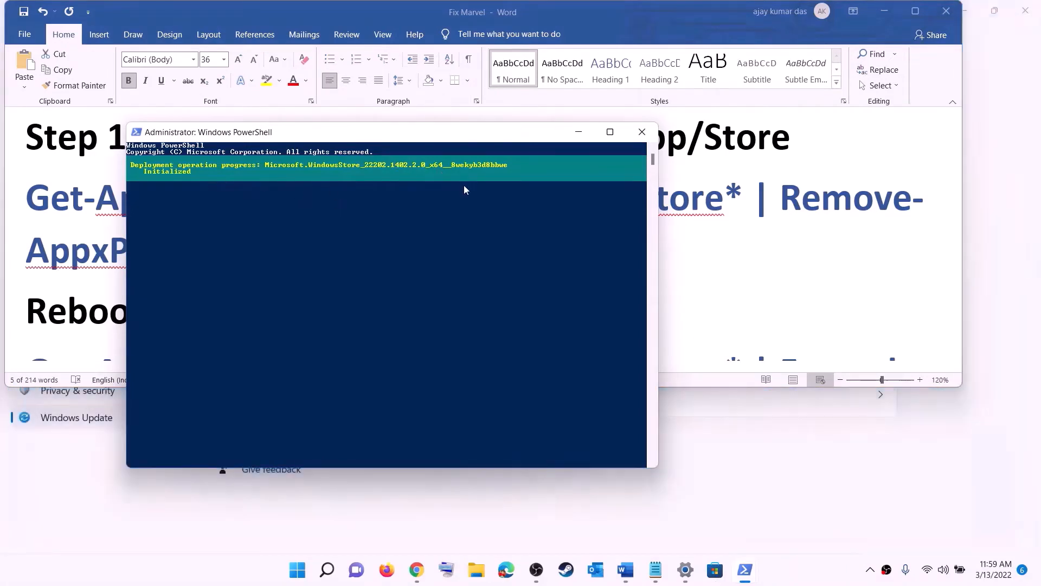
drag(64, 293, 417, 279)
click(313, 572)
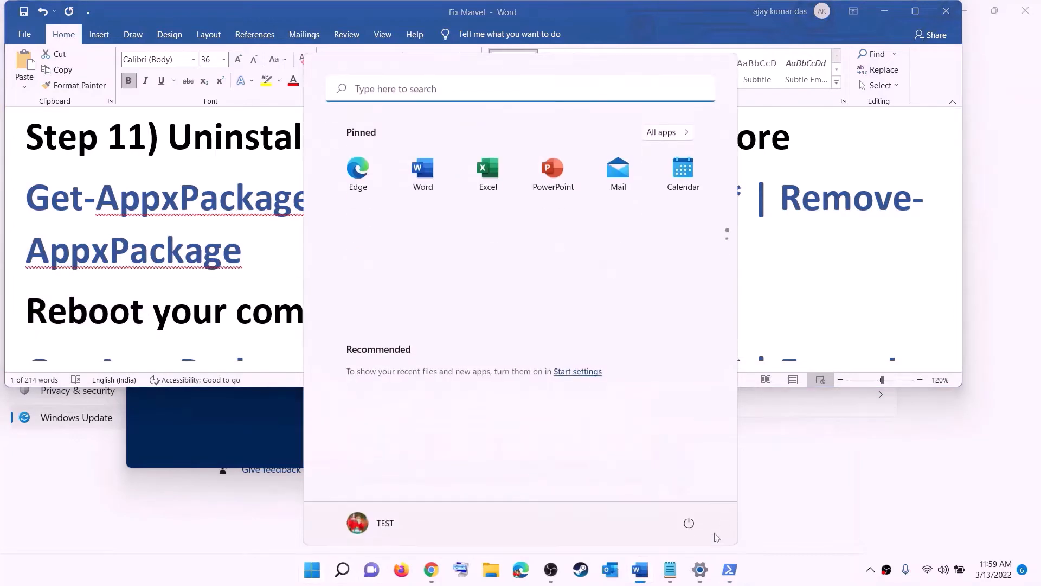
click(688, 523)
click(230, 253)
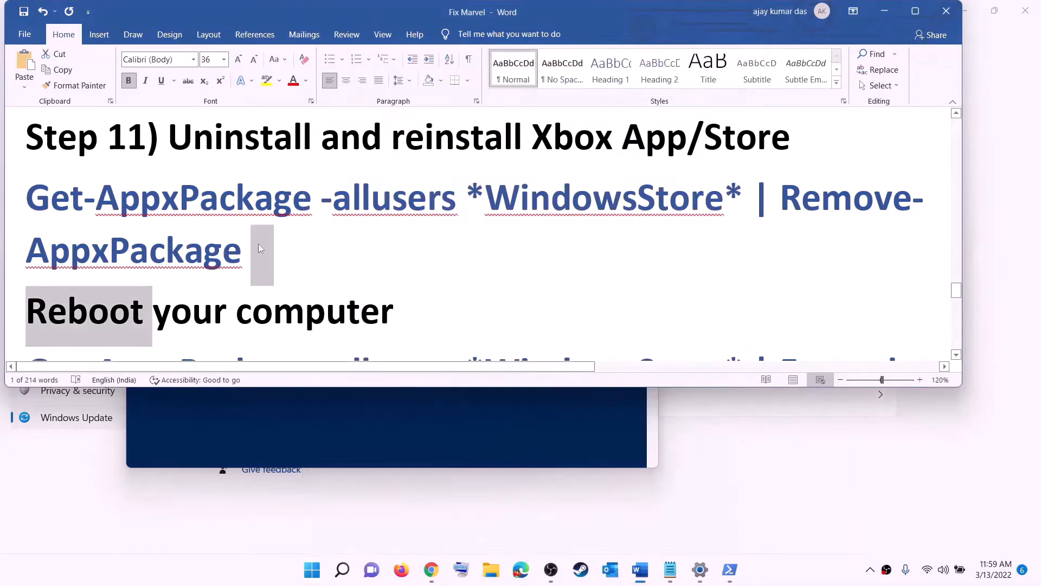
- Copy the Get-AppxPackage *WindowsStore* Foreach Add-AppxPackage -Register command below "Reboot your computer" in the Word notes
scroll(258, 243, down, 4)
triple_click(864, 282)
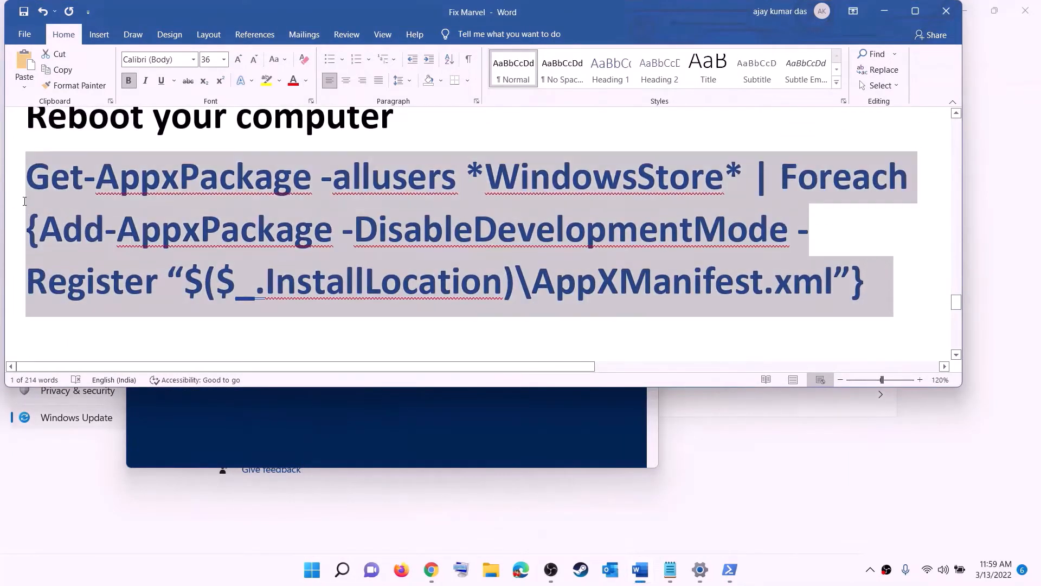
right_click(175, 210)
click(195, 234)
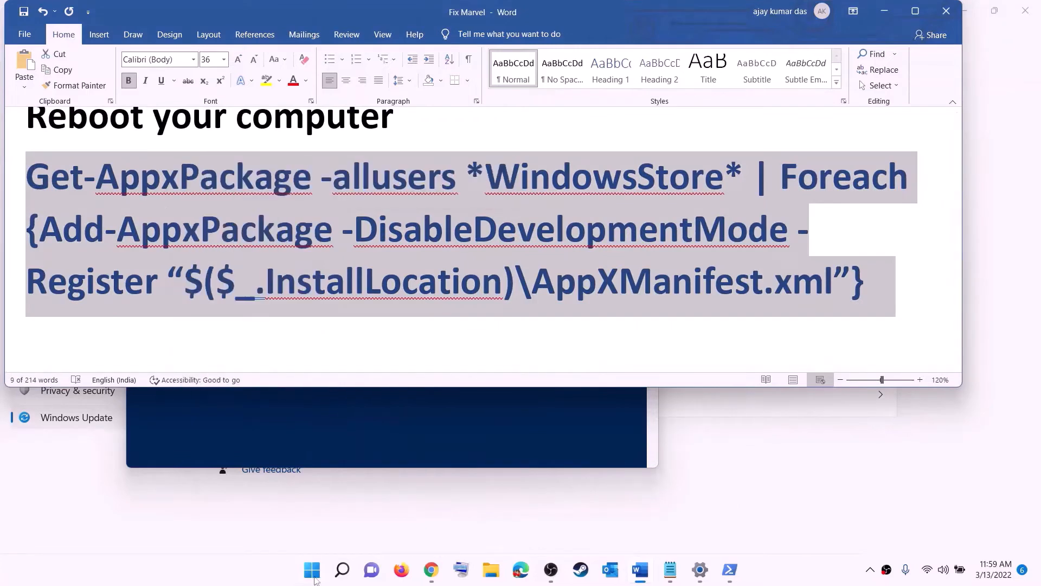
- Start another Windows PowerShell as administrator and run the copied command that re-registers the WindowsStore package from AppXManifest.xml
click(314, 576)
text(powershell)
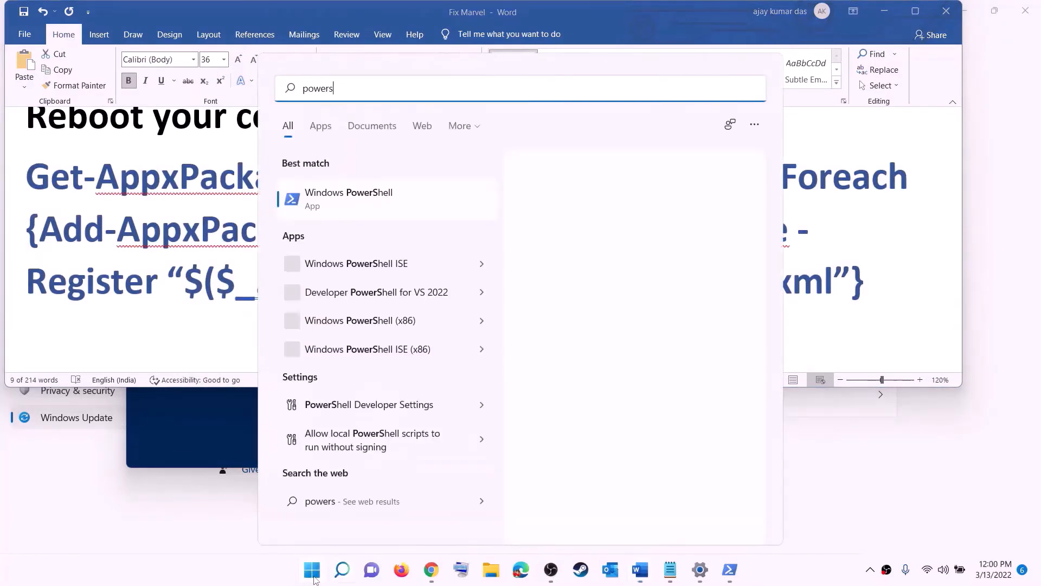
right_click(328, 207)
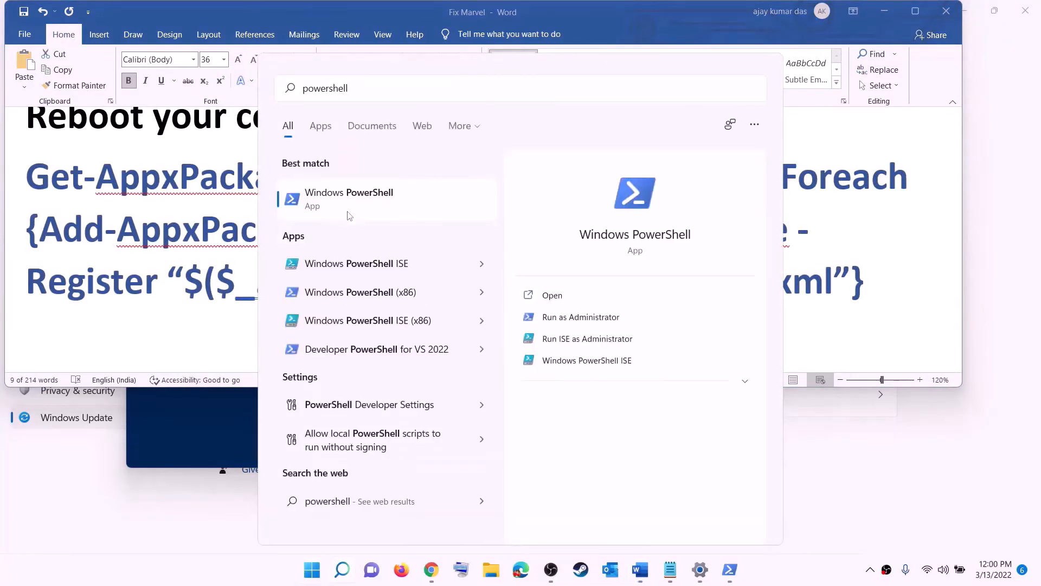
click(426, 226)
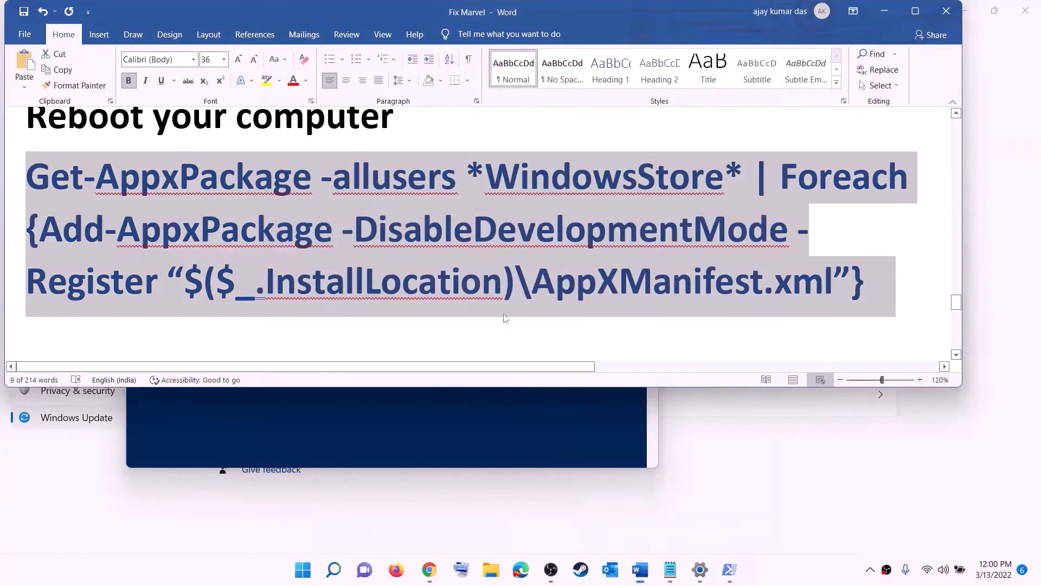
click(462, 388)
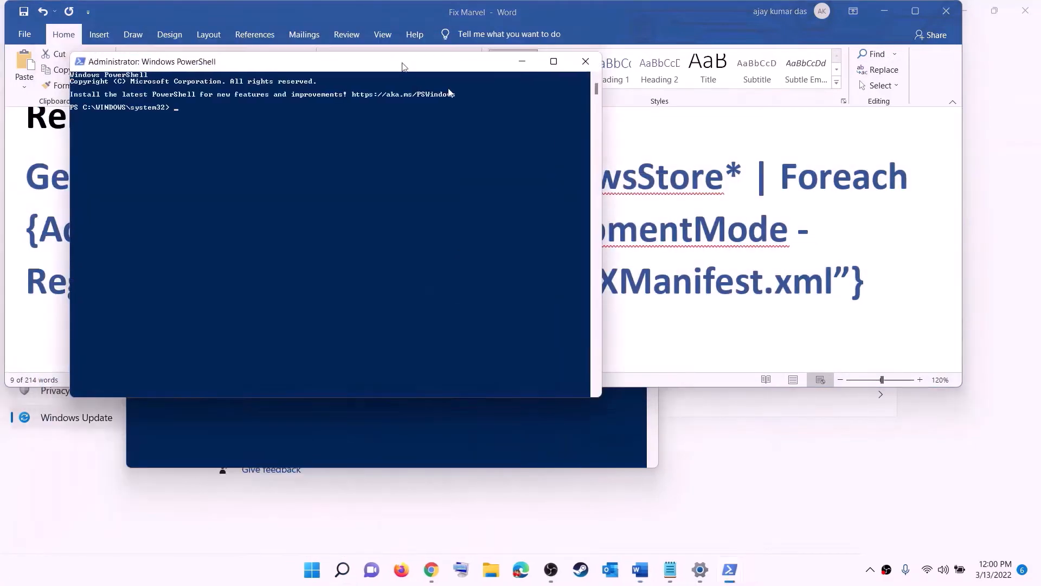
drag(402, 67, 493, 115)
key(ctrl+v)
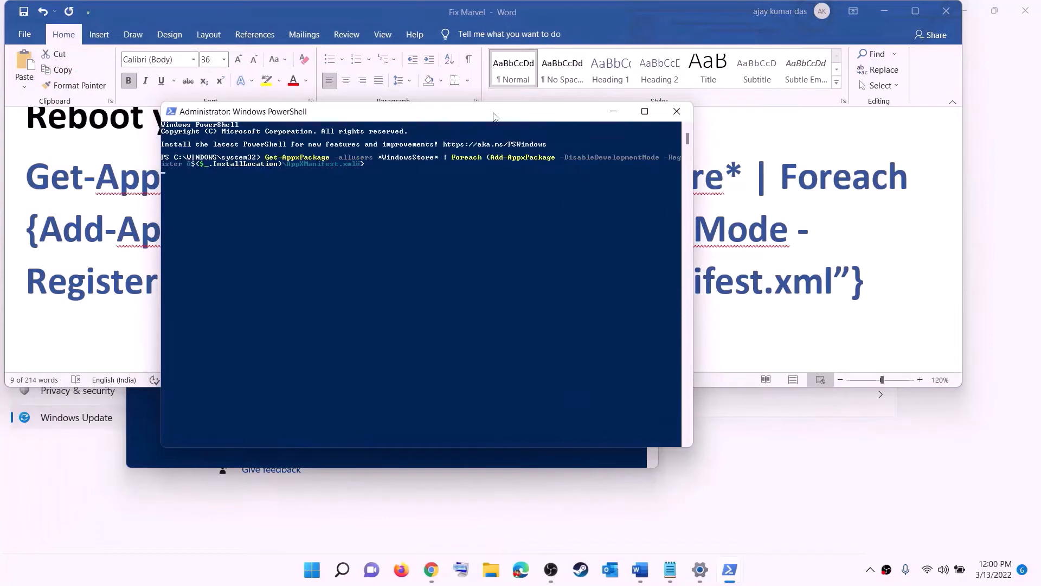
- Search Windows for "store", open the Microsoft Store app and maximize its window
key(Return)
click(320, 576)
text(stor)
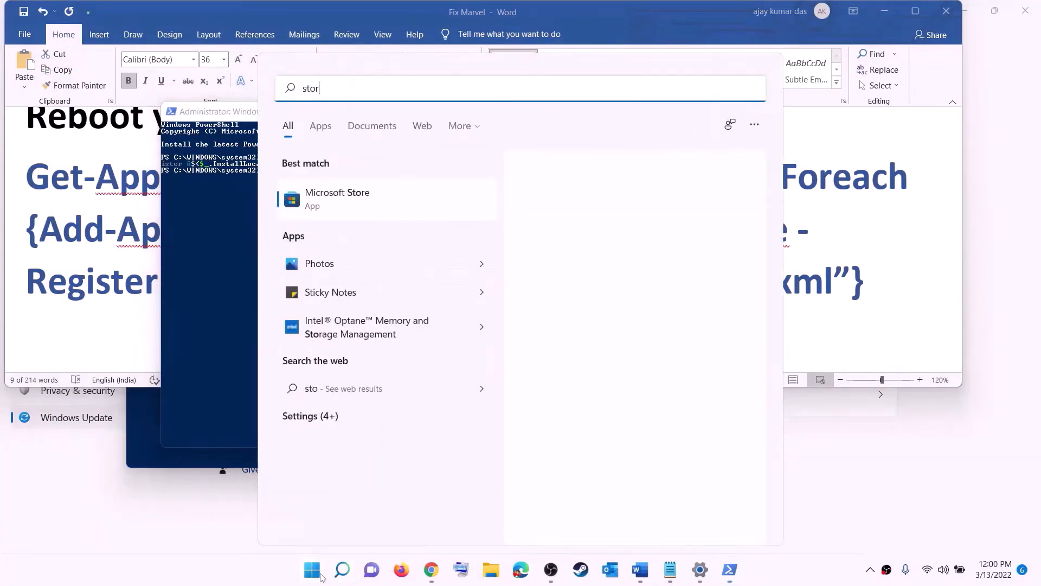
text(e)
click(326, 190)
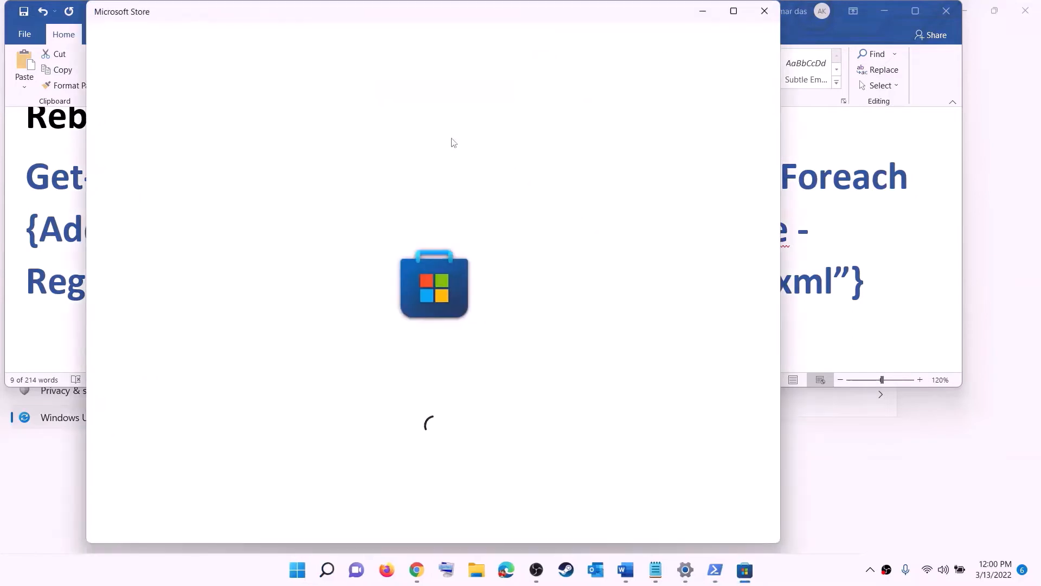
click(733, 11)
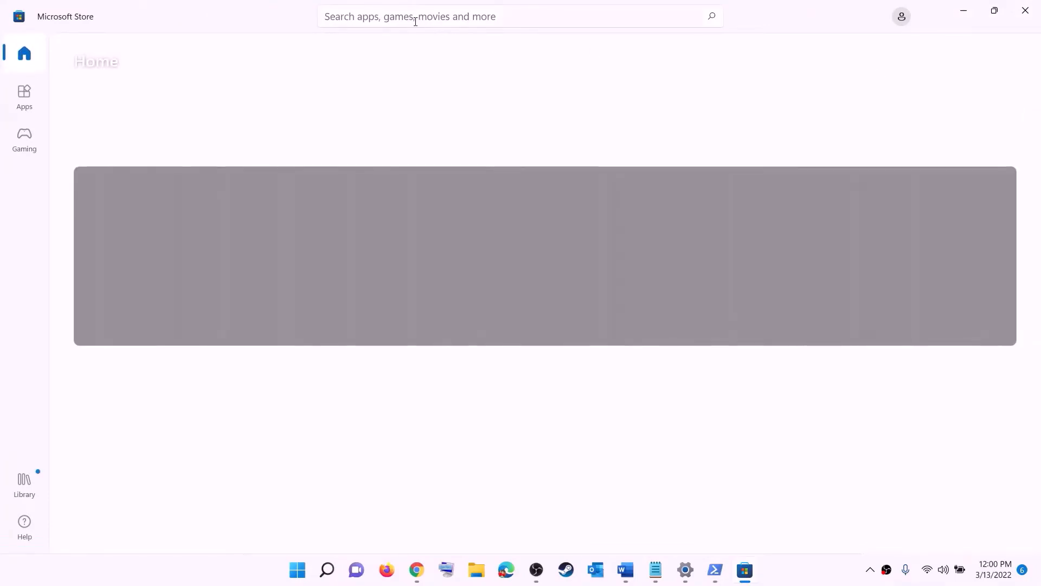
- Search the Microsoft Store for "xbox" and open the Xbox app's page
click(391, 16)
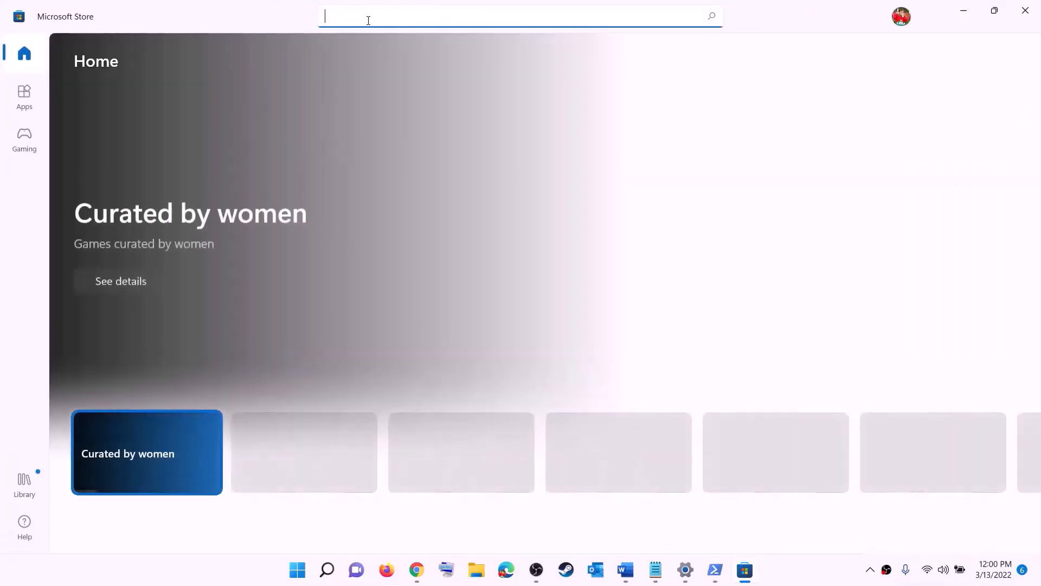
text(xbox)
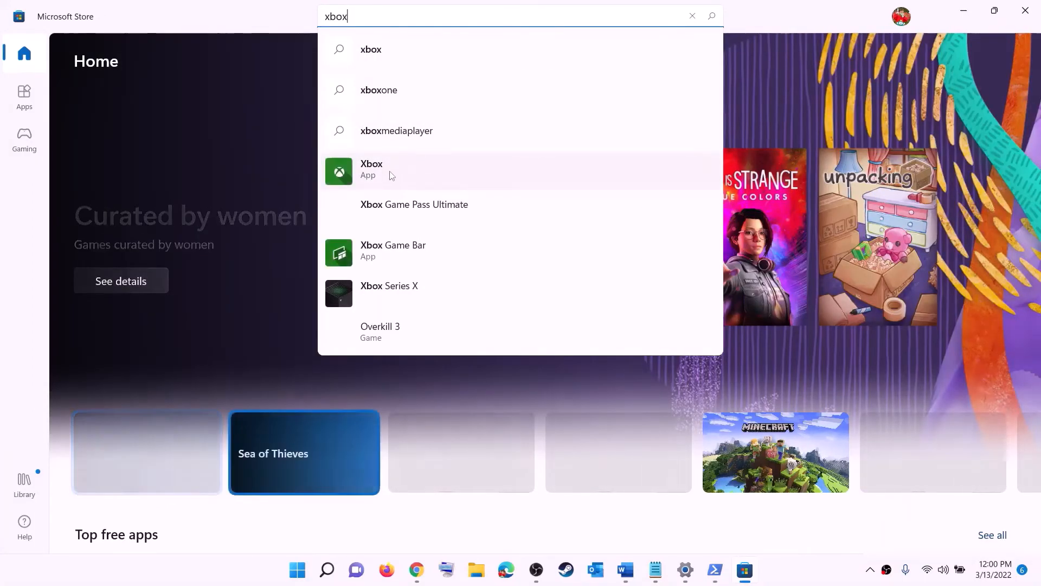
click(410, 172)
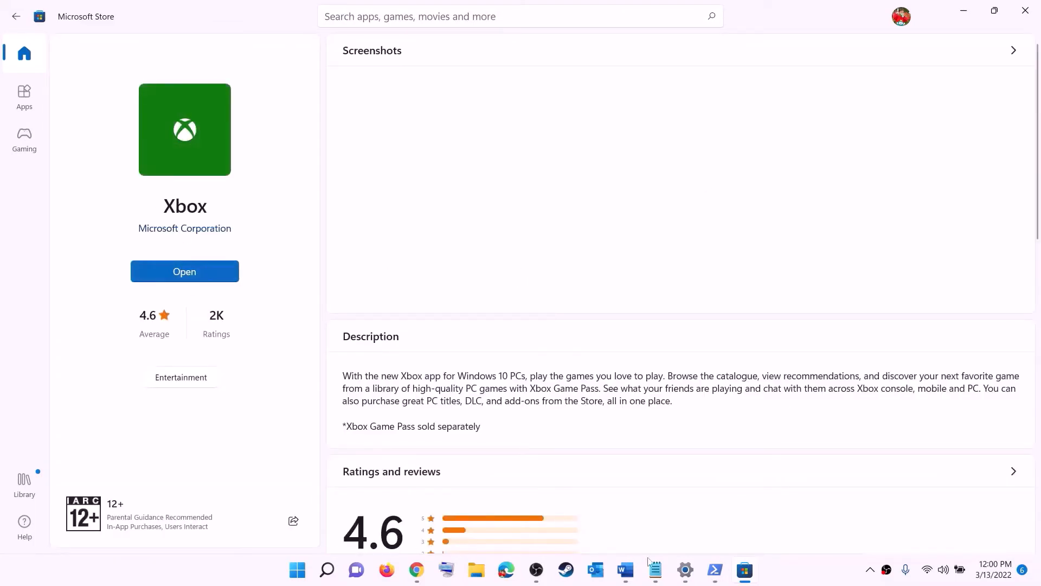
- Switch to the Word notes and read Step 12 on installing to the C drive or a different drive
click(628, 569)
scroll(279, 262, down, 5)
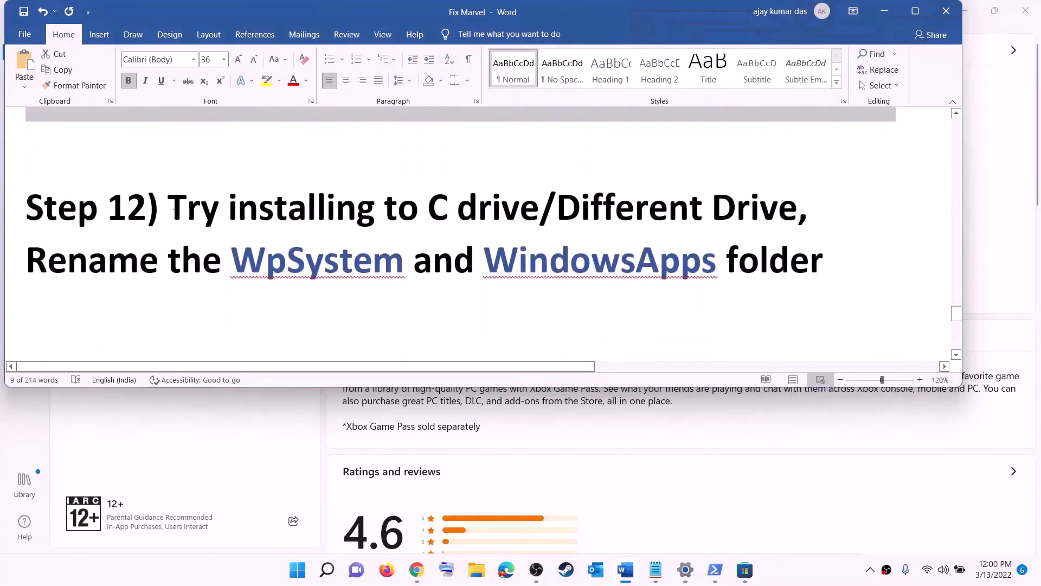
drag(147, 209, 631, 200)
click(458, 209)
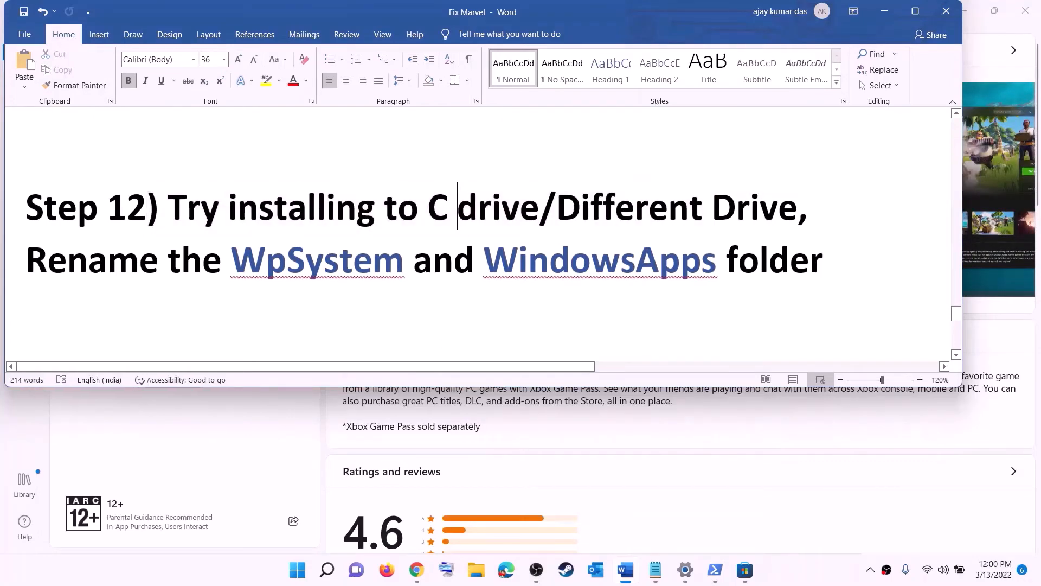
drag(458, 209, 778, 209)
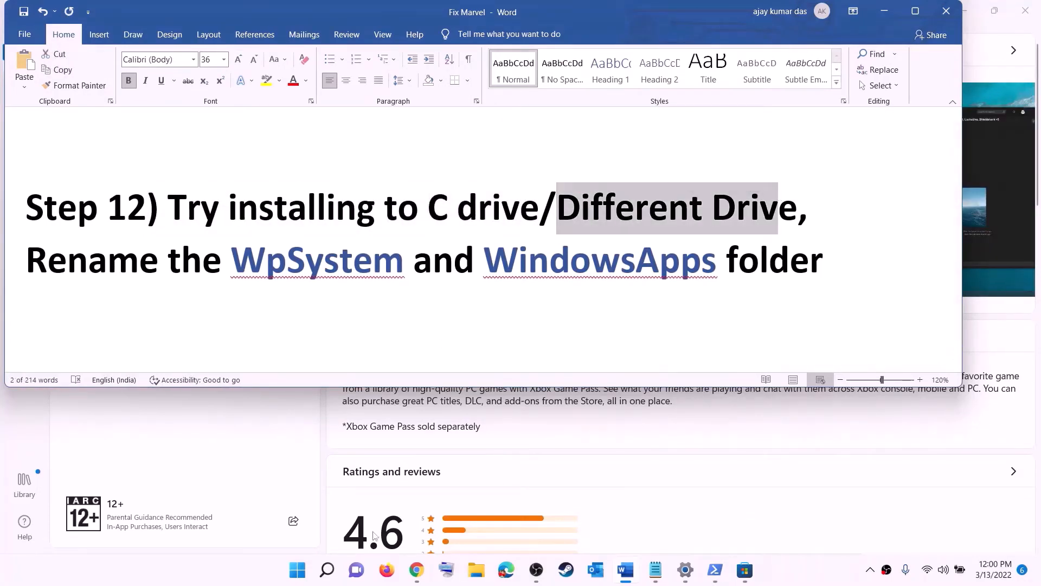
- Open the "Where new content is saved" page in the advanced storage settings of Windows Settings
click(297, 570)
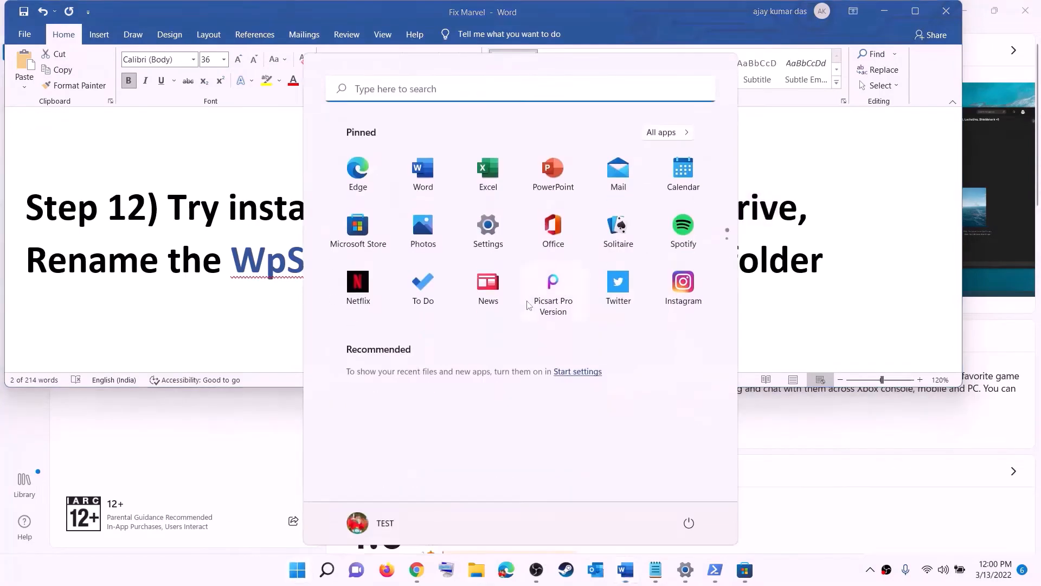
click(503, 240)
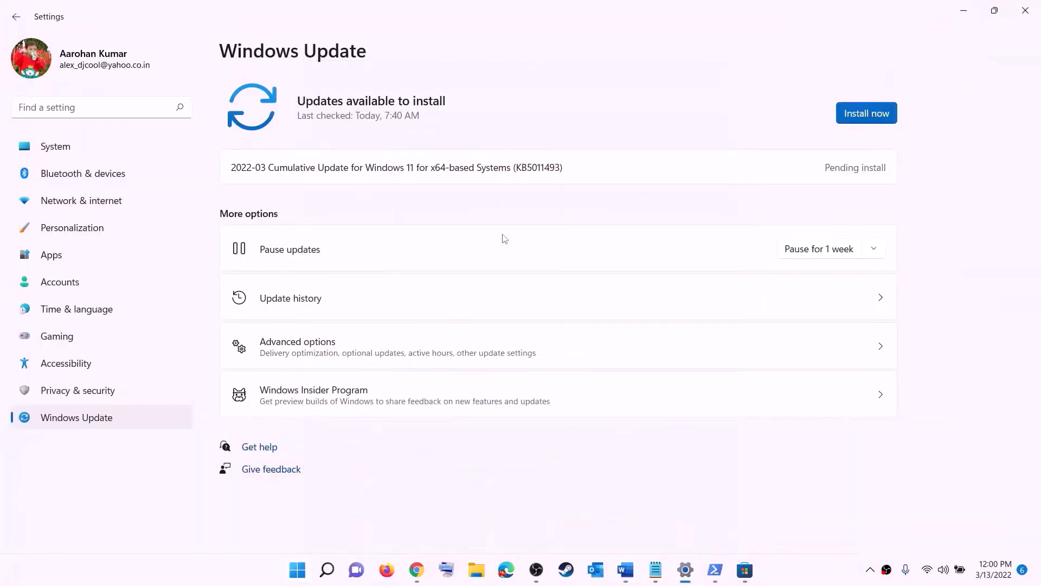
click(59, 148)
scroll(263, 344, down, 3)
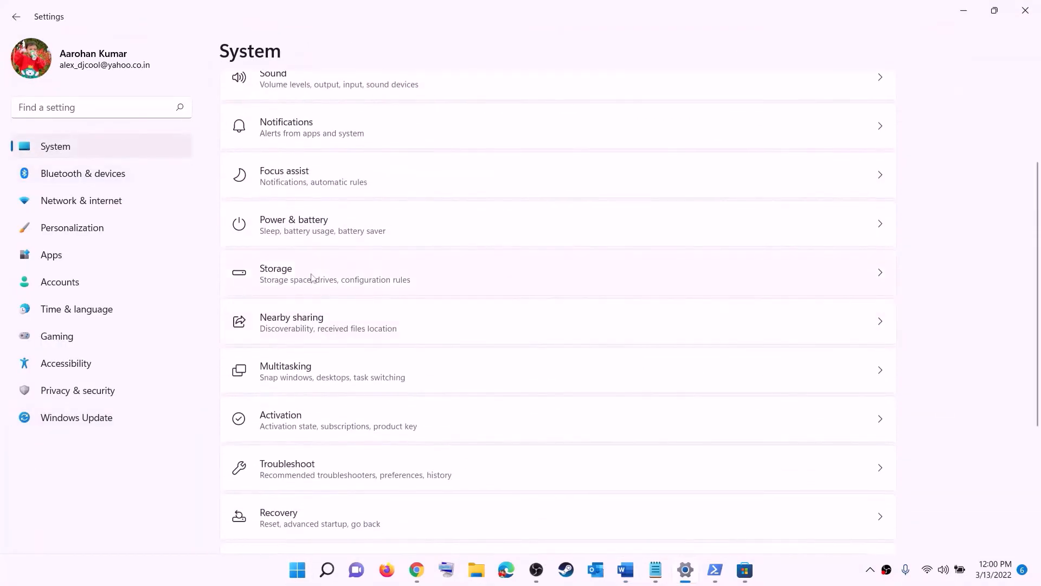
click(278, 288)
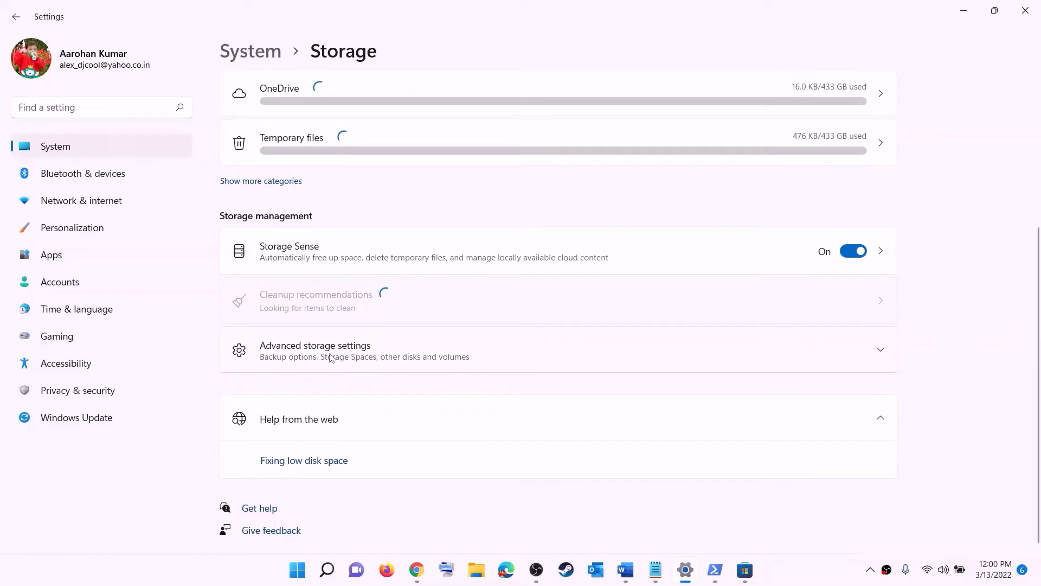
click(330, 358)
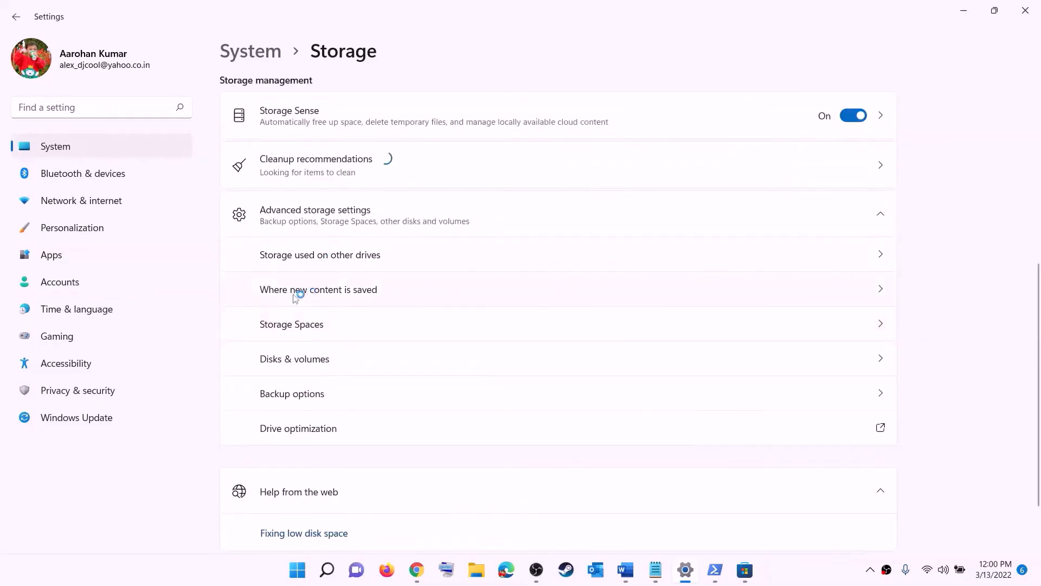
click(336, 291)
- Check the drive choices under "New apps will save to" and close Settings
click(320, 155)
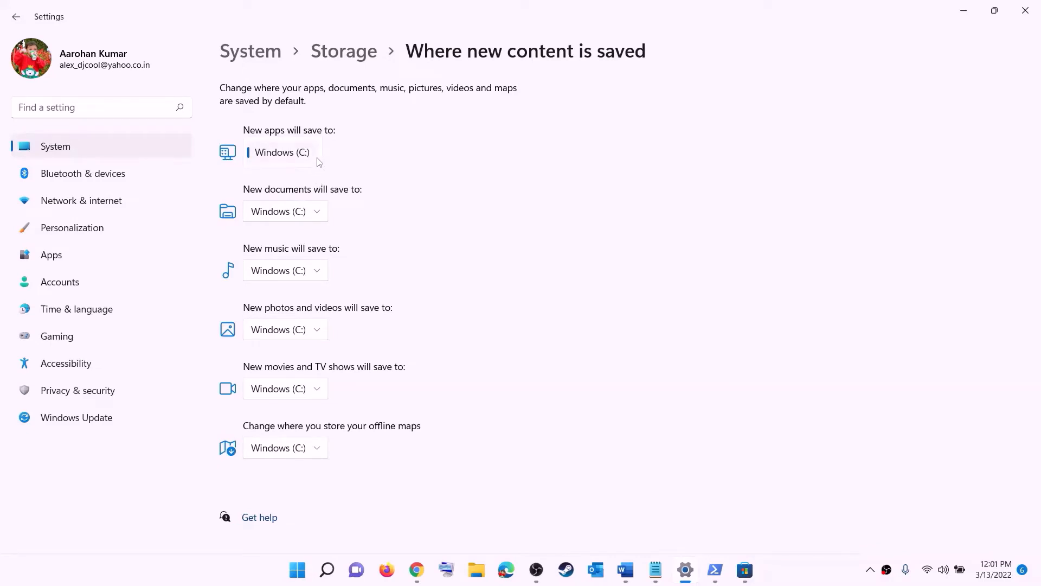
click(319, 163)
click(319, 154)
click(342, 166)
click(319, 156)
click(359, 158)
click(1022, 14)
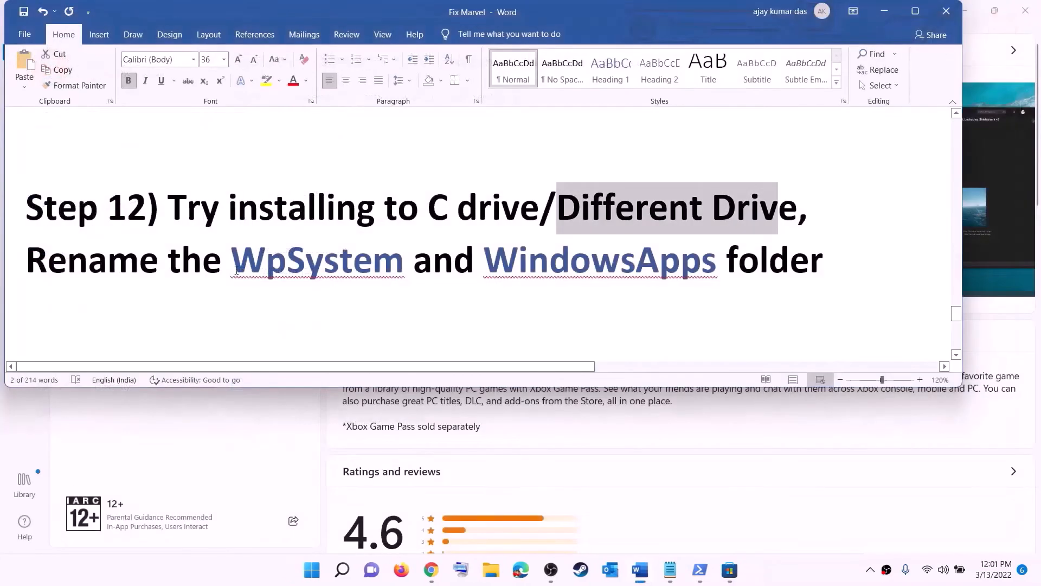
- Read the part of Step 12 in the Word notes about renaming the WpSystem and WindowsApps folders
drag(36, 254, 644, 269)
drag(705, 276, 824, 268)
click(825, 268)
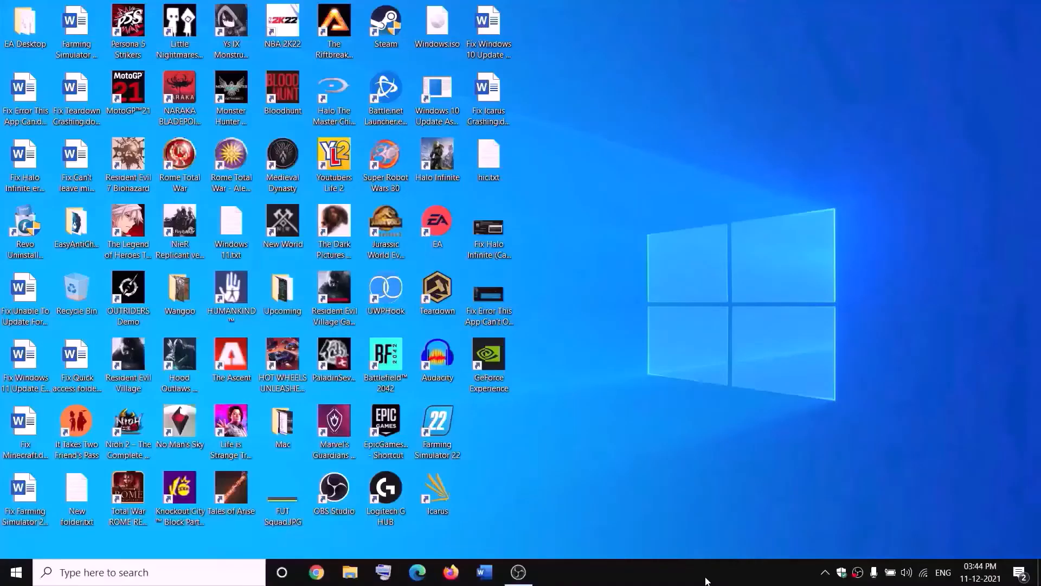
- Open New Volume (D:) in File Explorer and select the WpSystem folder
click(357, 572)
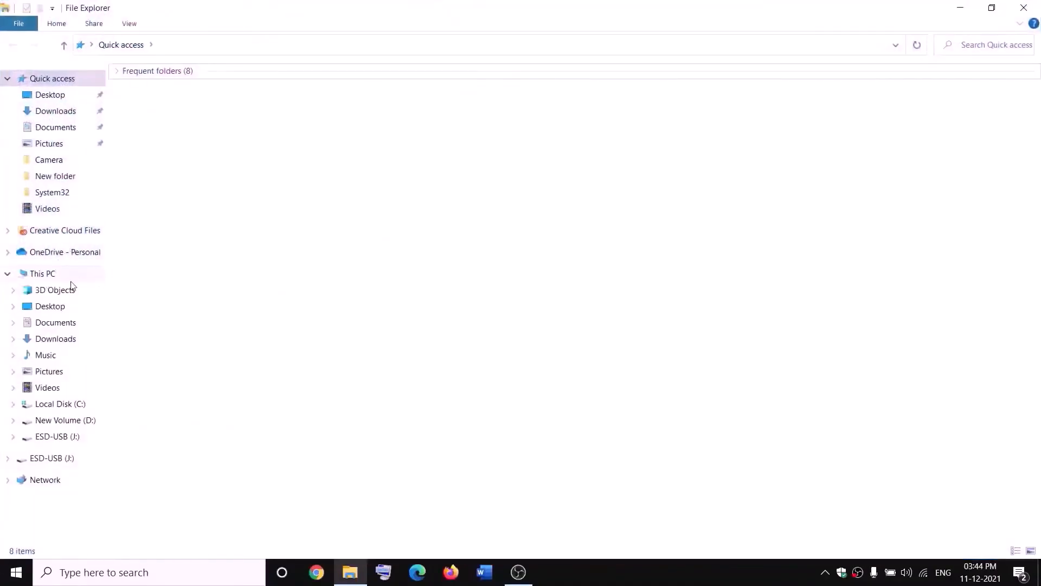
click(43, 273)
click(387, 201)
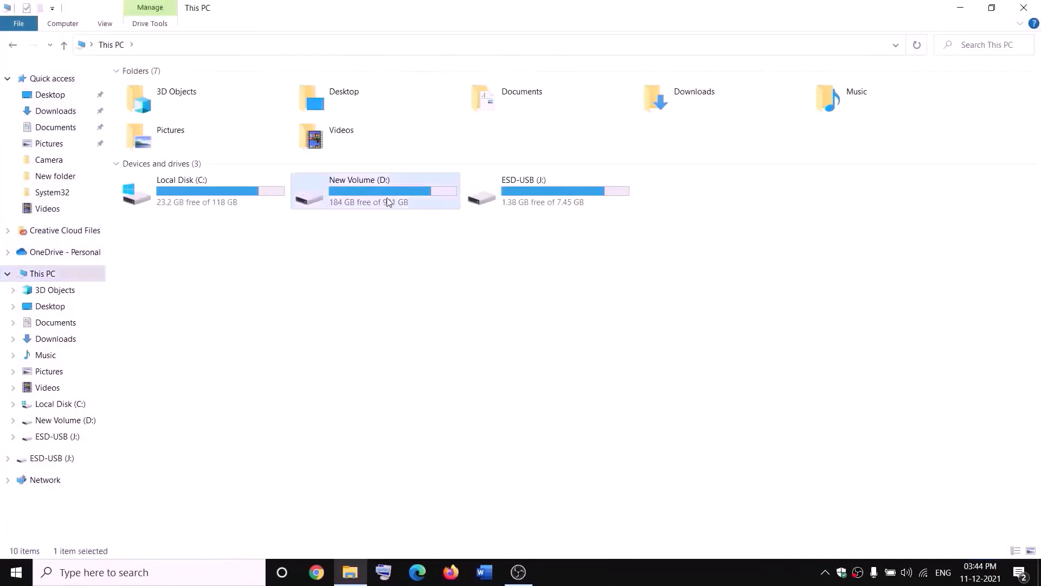
double_click(387, 202)
click(155, 381)
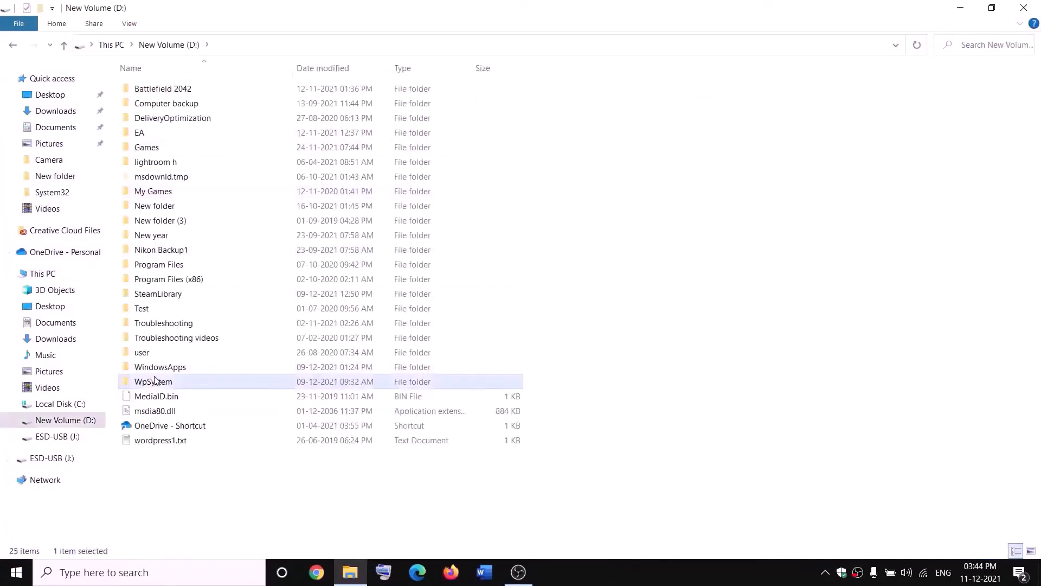
- Open the advanced security settings from the properties of the WpSystem folder
right_click(168, 383)
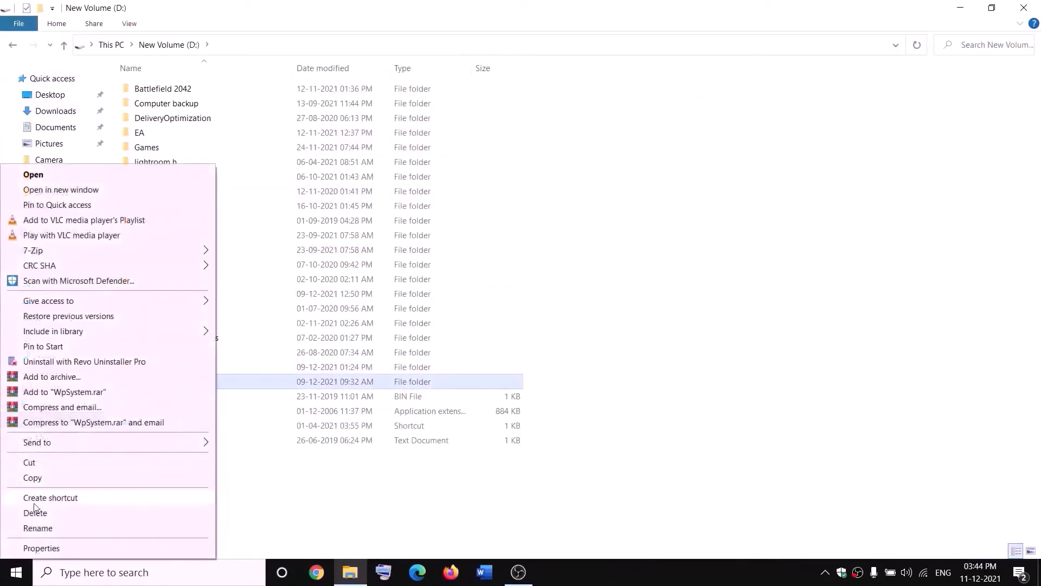
click(353, 493)
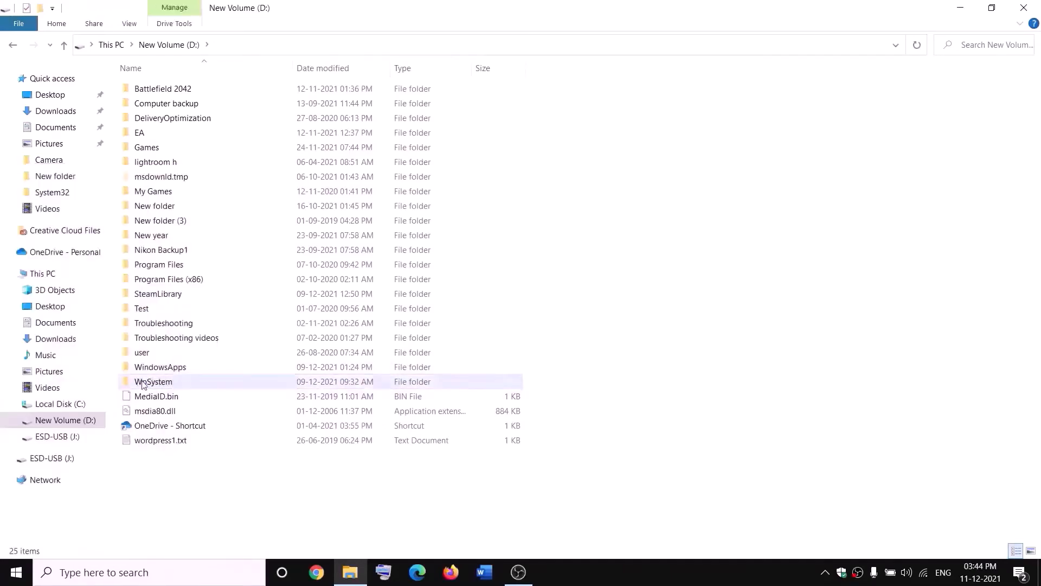
mouse_move(156, 386)
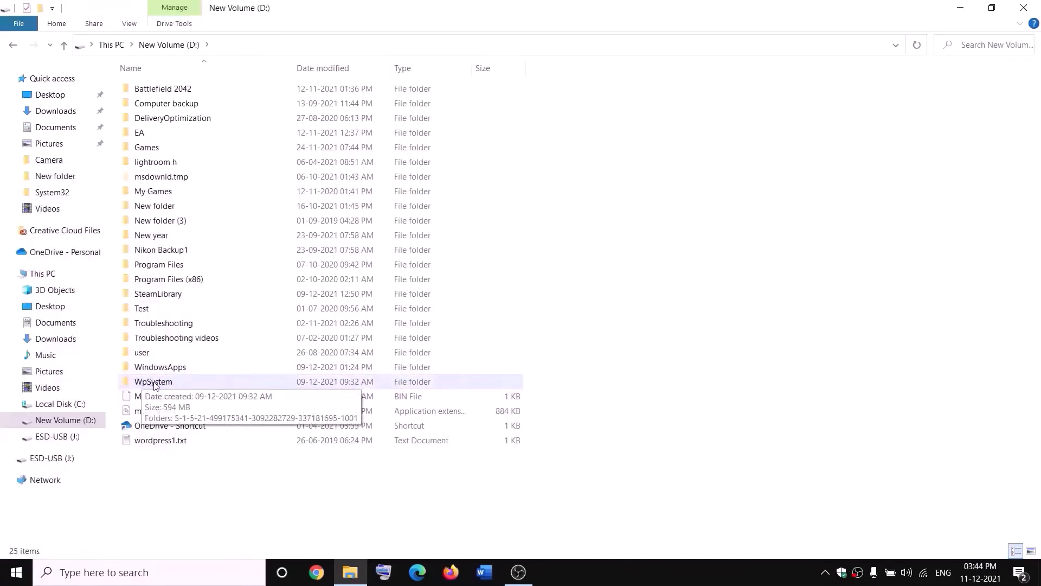
right_click(153, 384)
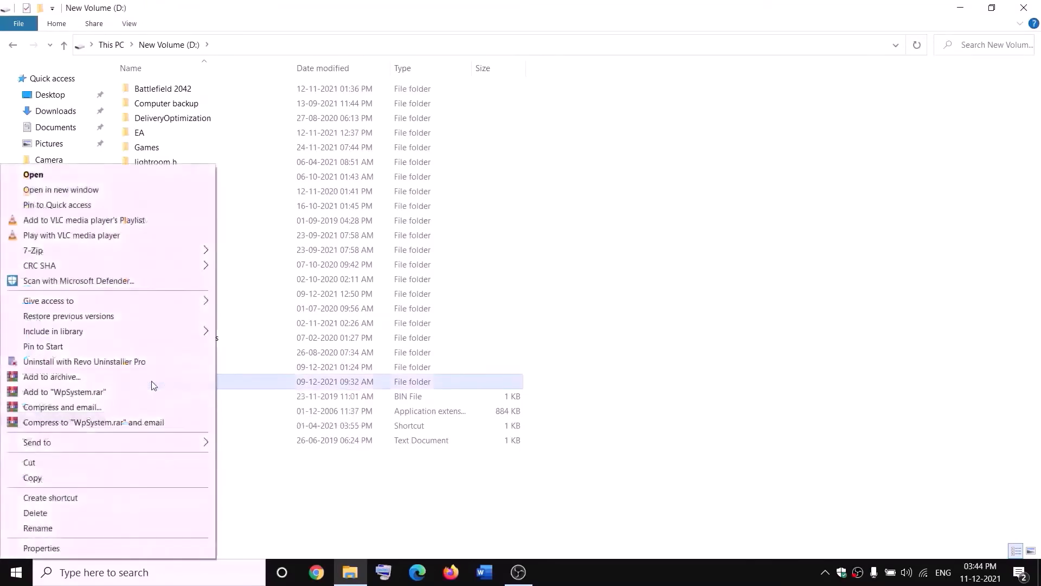
click(32, 547)
drag(310, 243, 447, 153)
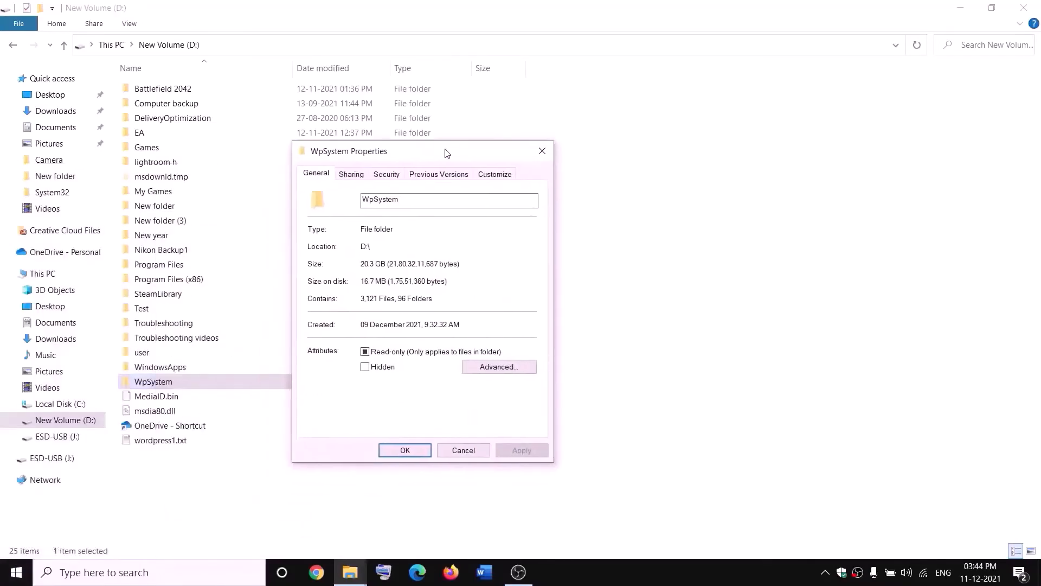
click(386, 174)
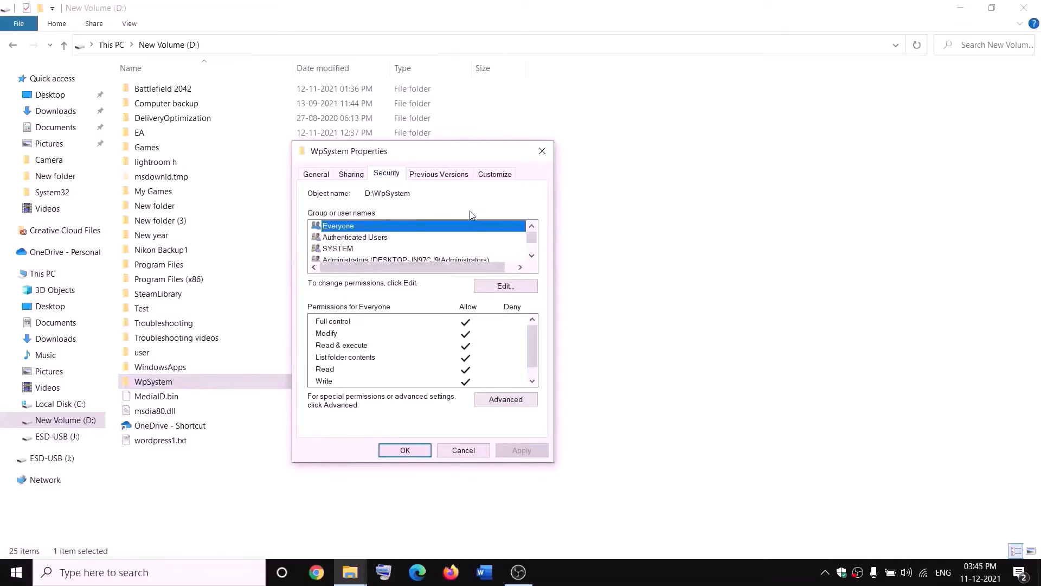
click(515, 400)
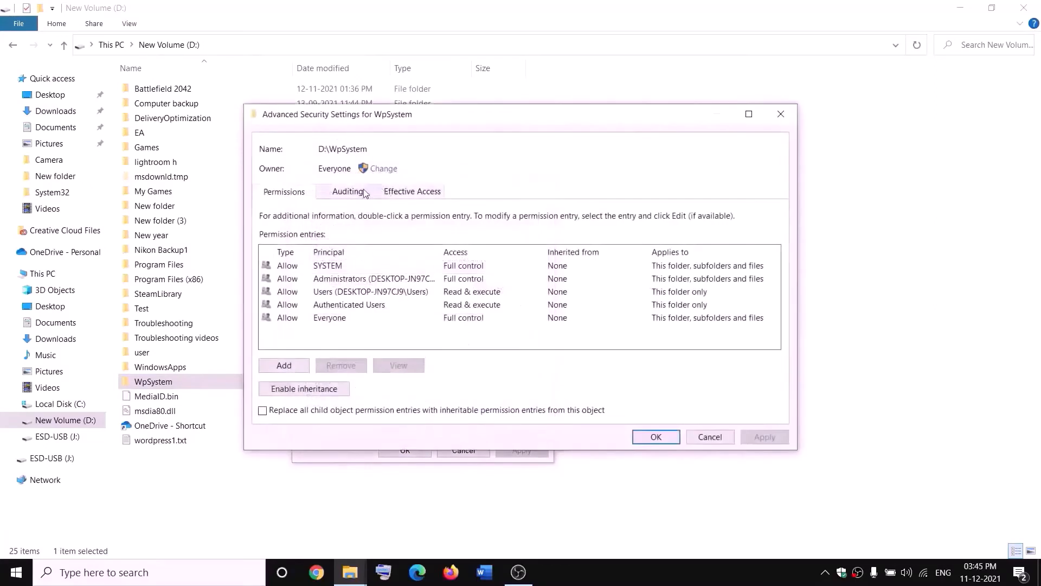
- Change the owner of the WpSystem folder to Everyone, checking the name before accepting it
click(383, 169)
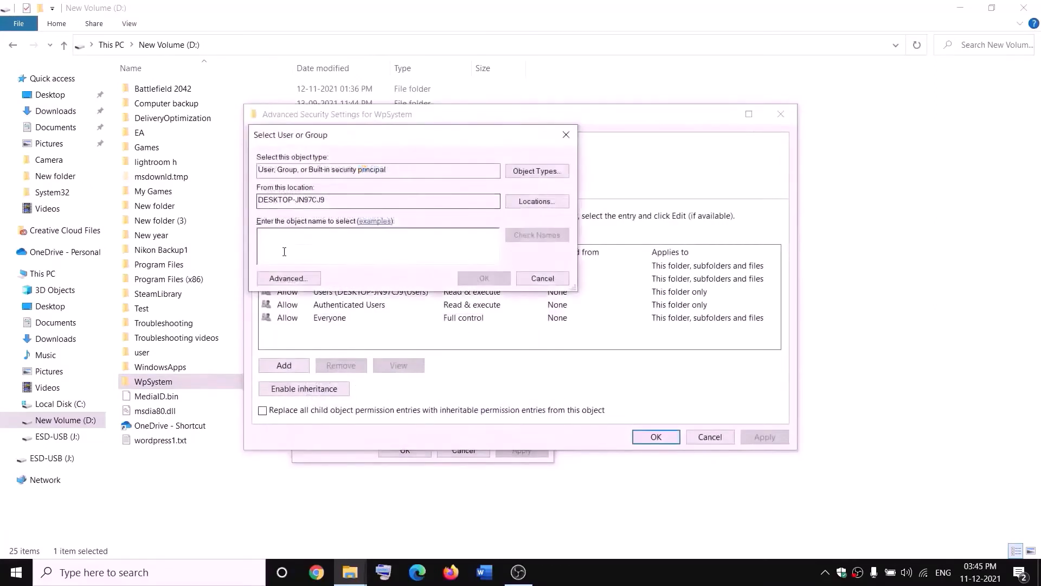
text(w)
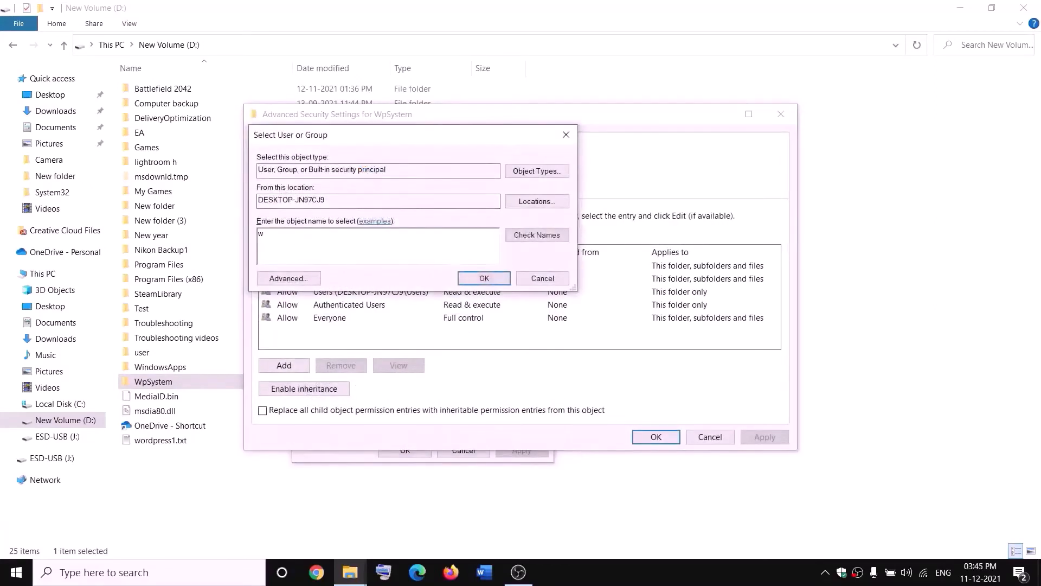
key(BackSpace)
text(everyone)
drag(310, 231, 246, 244)
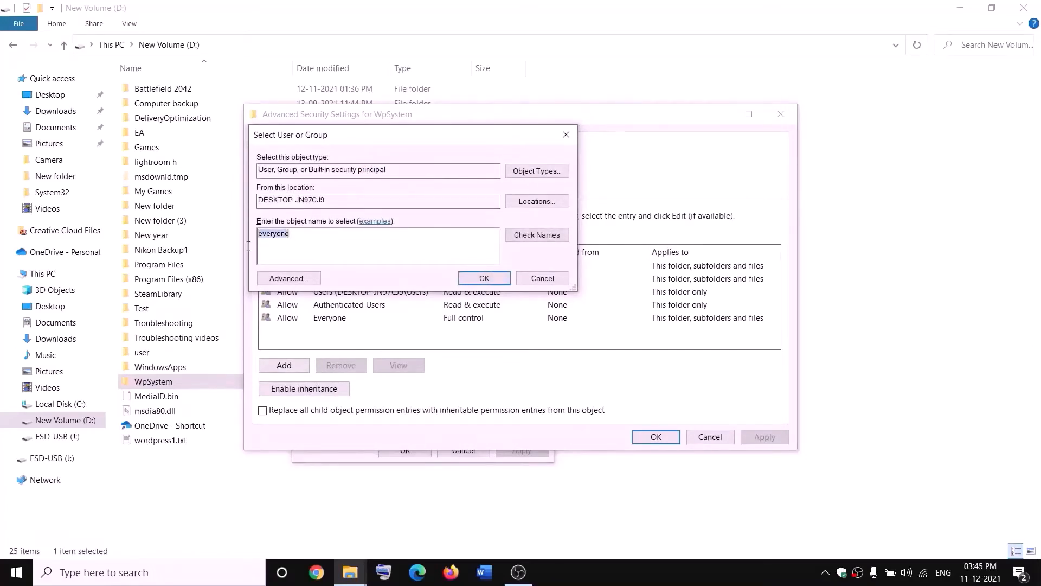
click(546, 243)
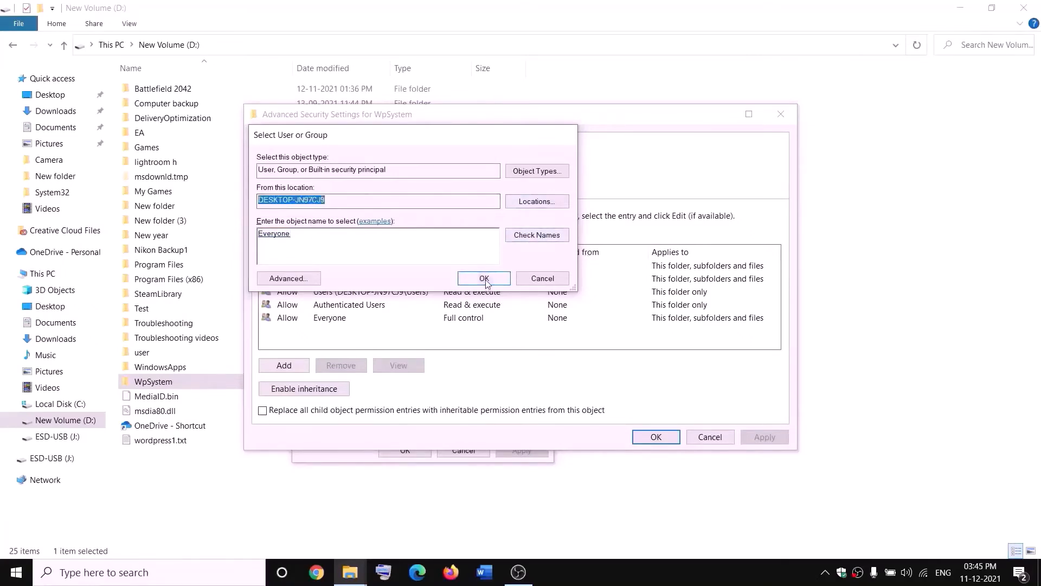
click(484, 278)
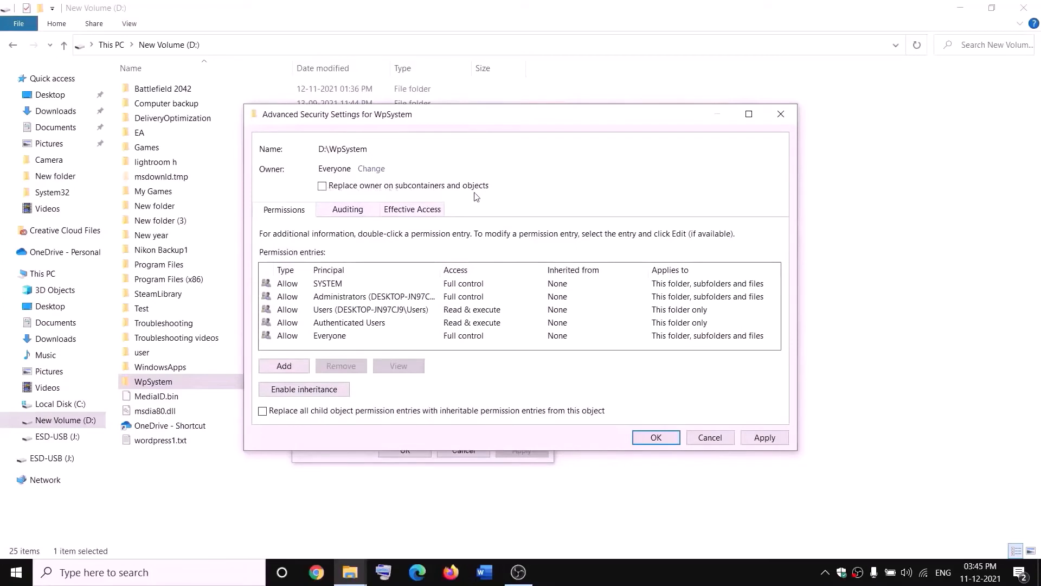
- Enable replacing the owner on subcontainers and objects, apply the ownership change and close the WpSystem properties
click(321, 186)
click(765, 437)
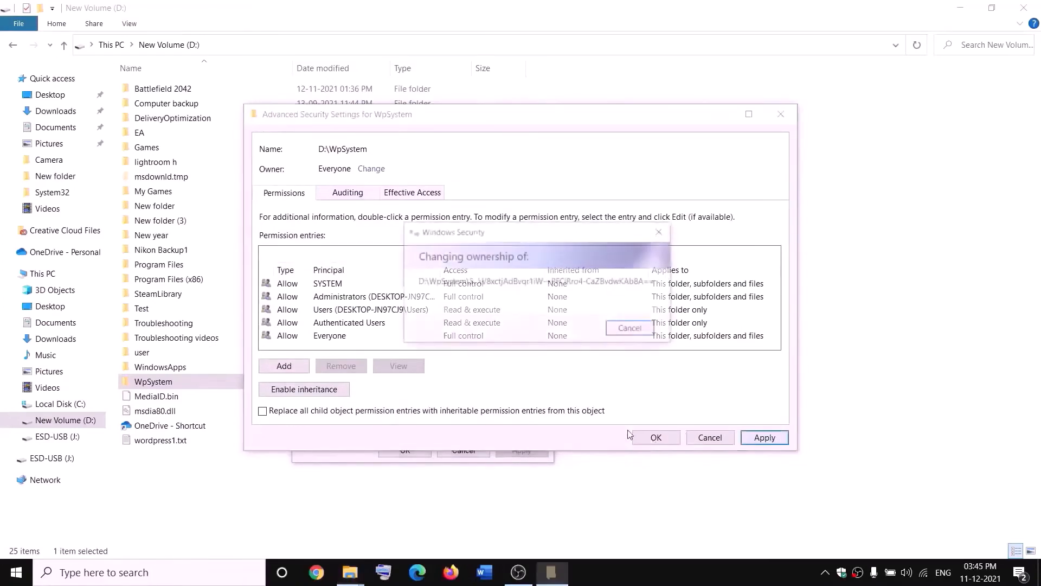
click(625, 345)
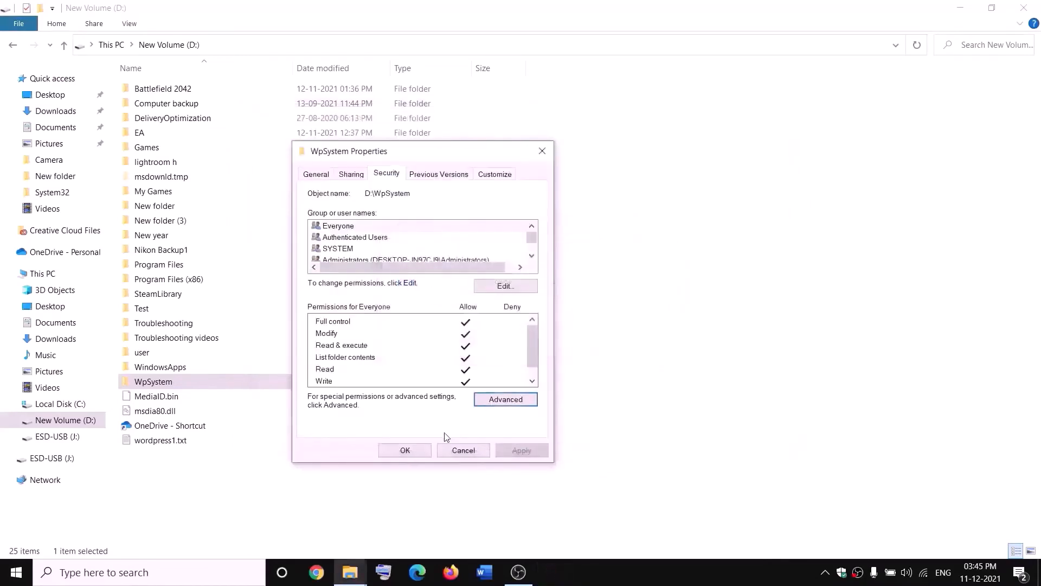
click(406, 450)
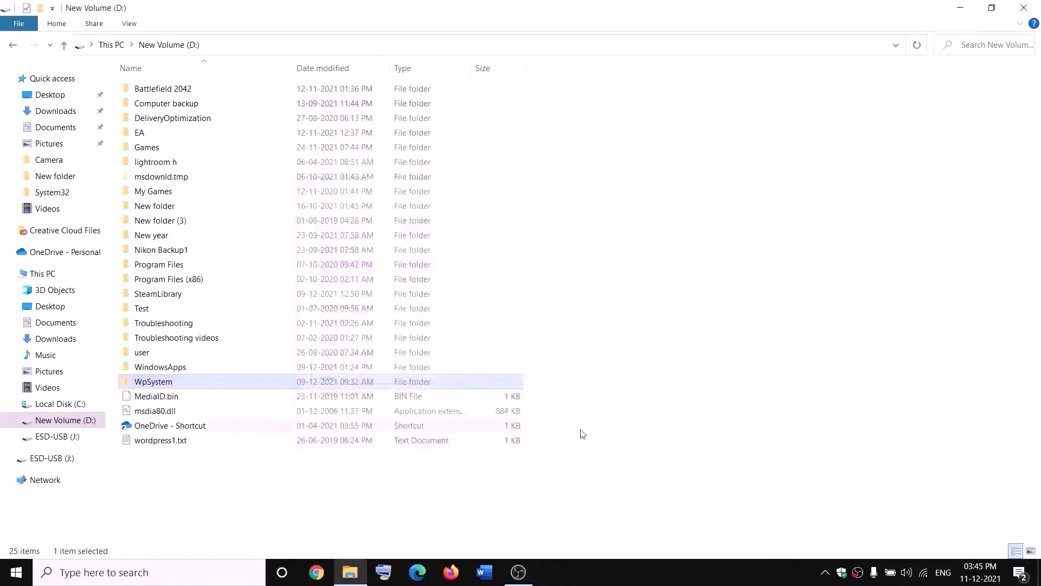
- Reopen the properties of the WpSystem folder and bring up its advanced security settings
right_click(157, 385)
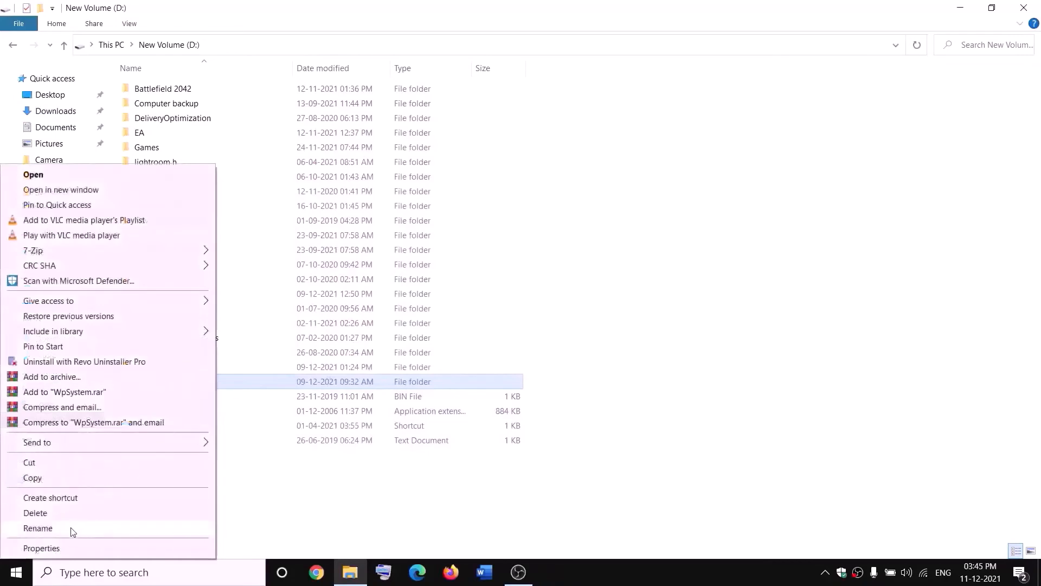
click(42, 547)
drag(255, 230, 404, 175)
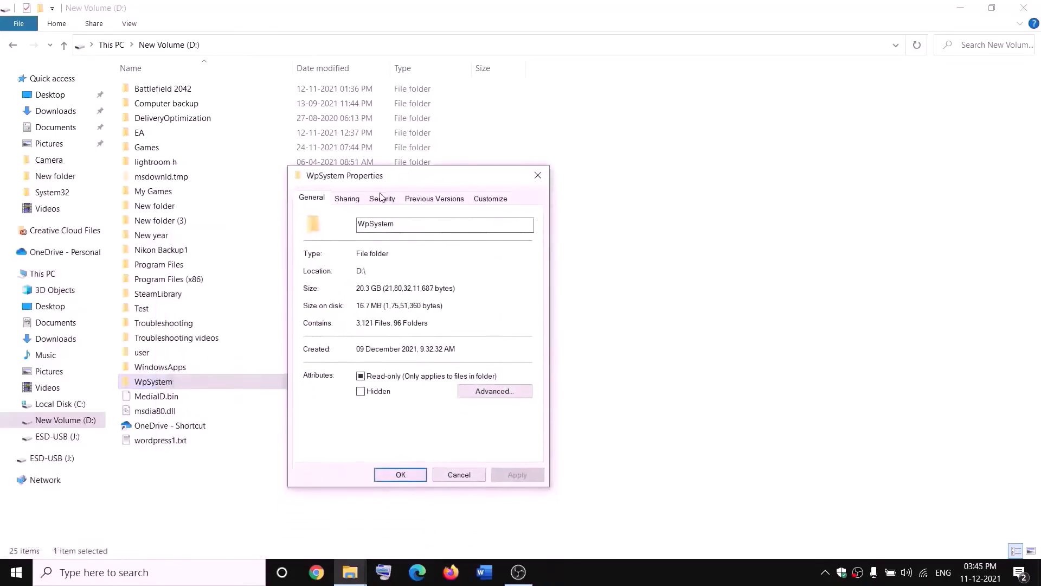
click(383, 197)
click(504, 424)
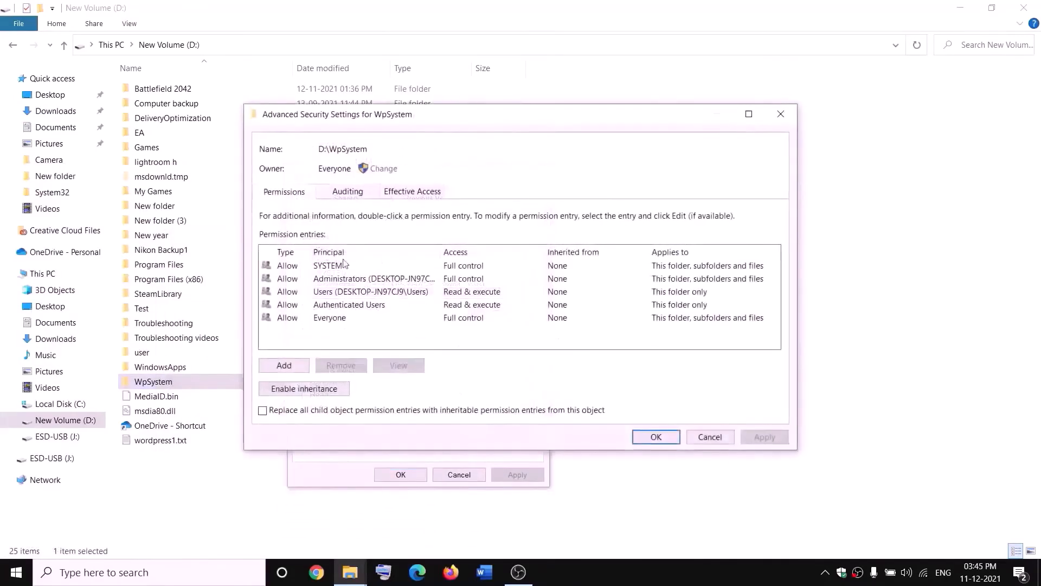
- Add a permission entry for WpSystem with Everyone as the principal, checking the name before accepting it
click(286, 371)
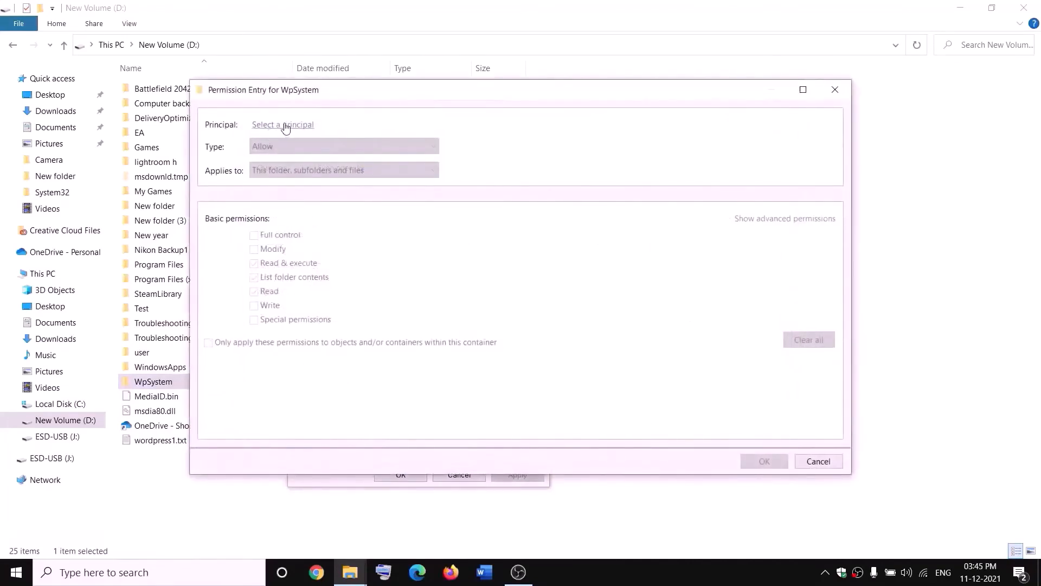
click(282, 126)
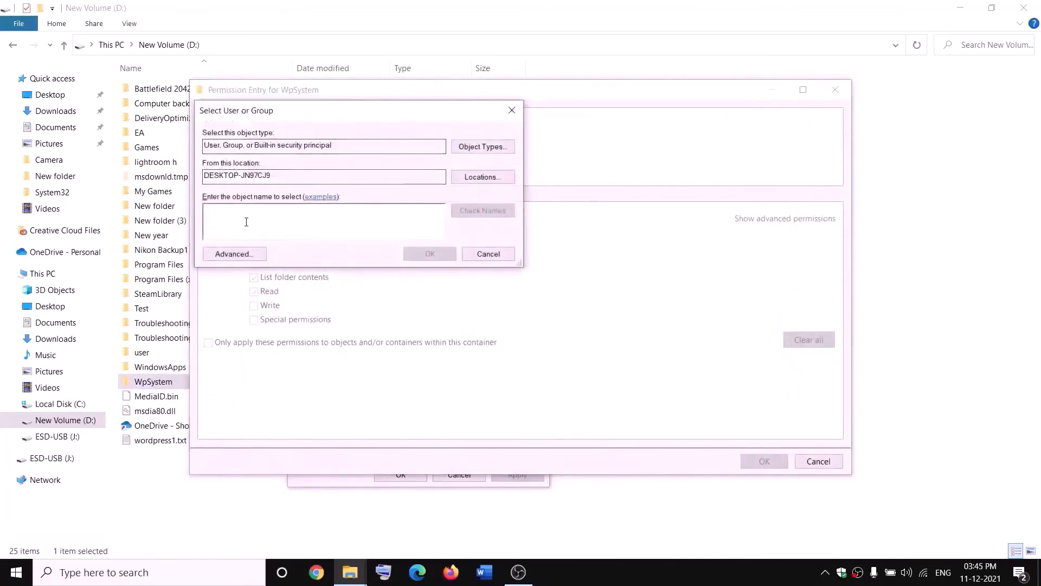
text(everyone)
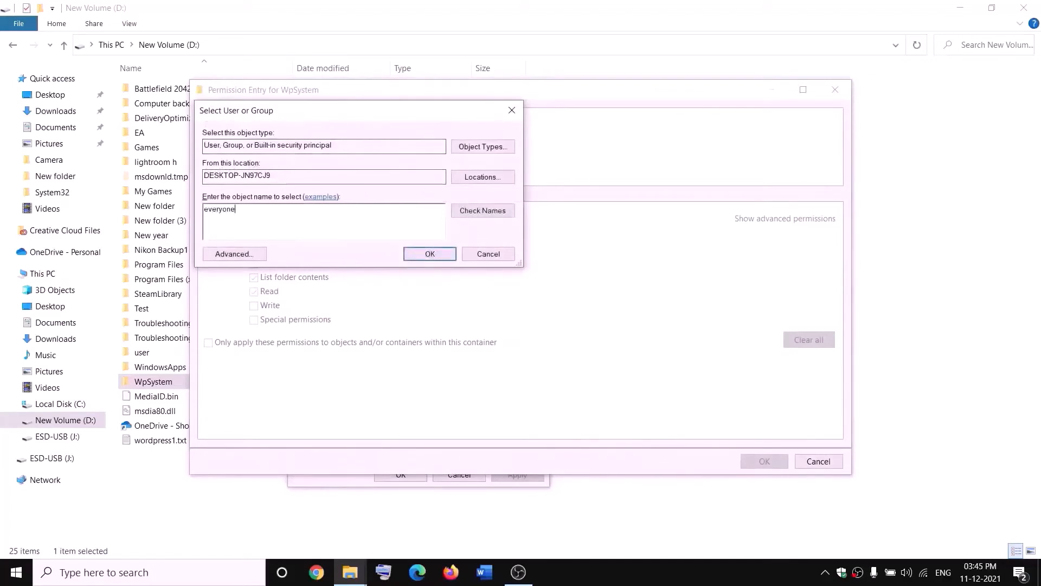
click(483, 211)
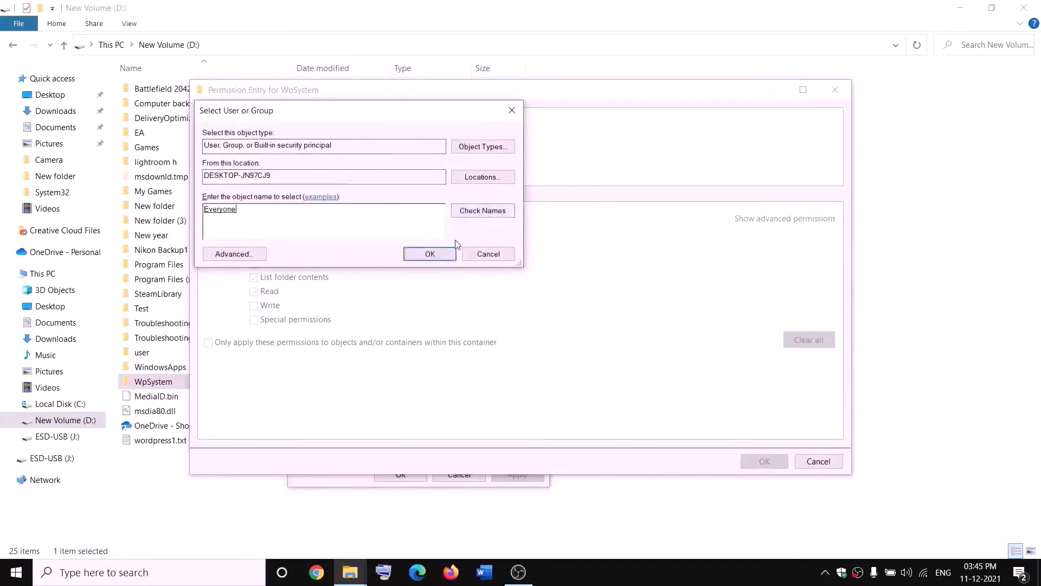
click(430, 254)
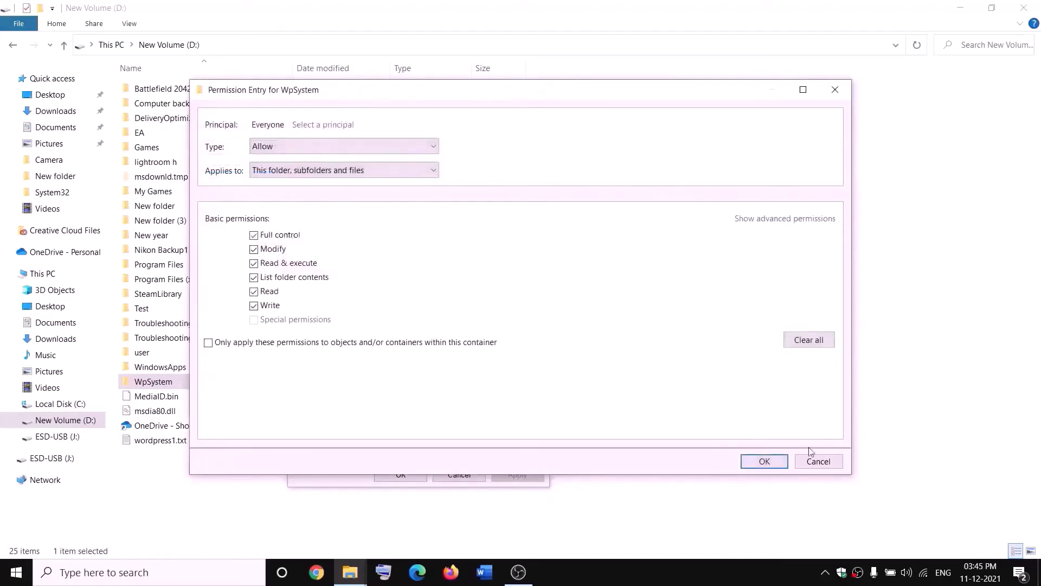
- Grant Everyone full control in the WpSystem permission entry, then accept the security settings and close the folder's properties
click(764, 461)
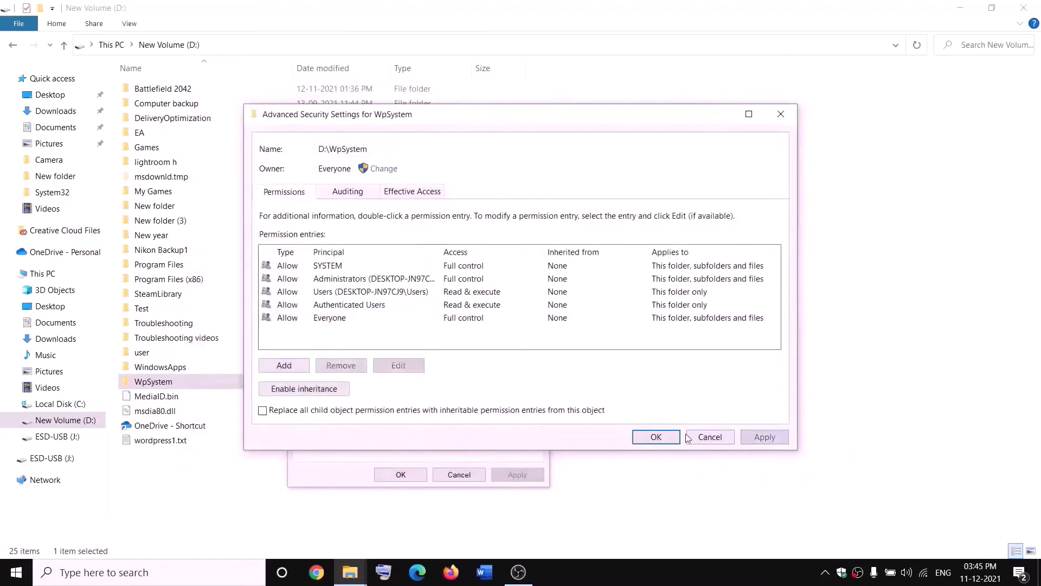
click(656, 437)
click(400, 474)
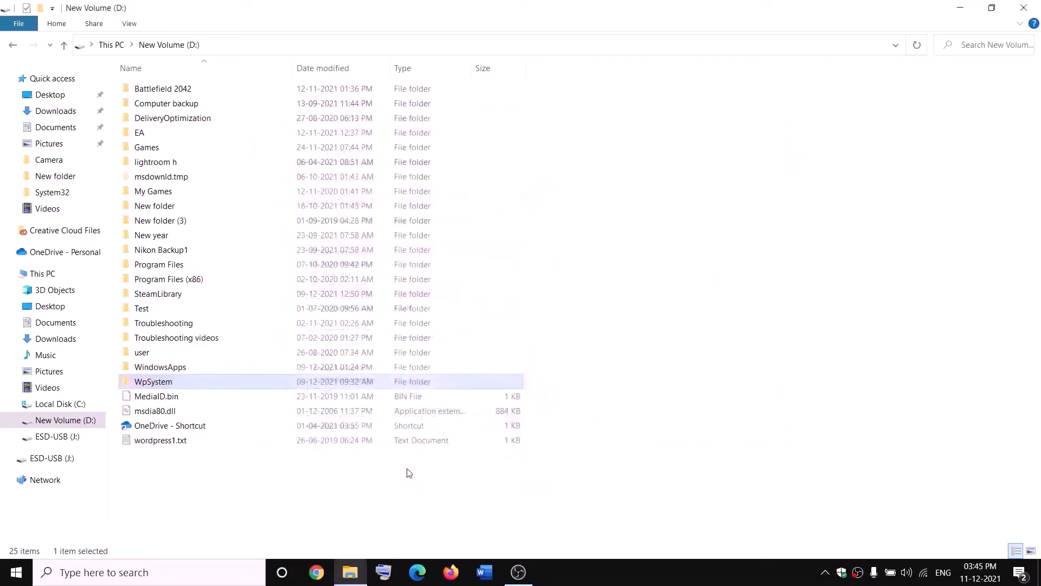
click(409, 473)
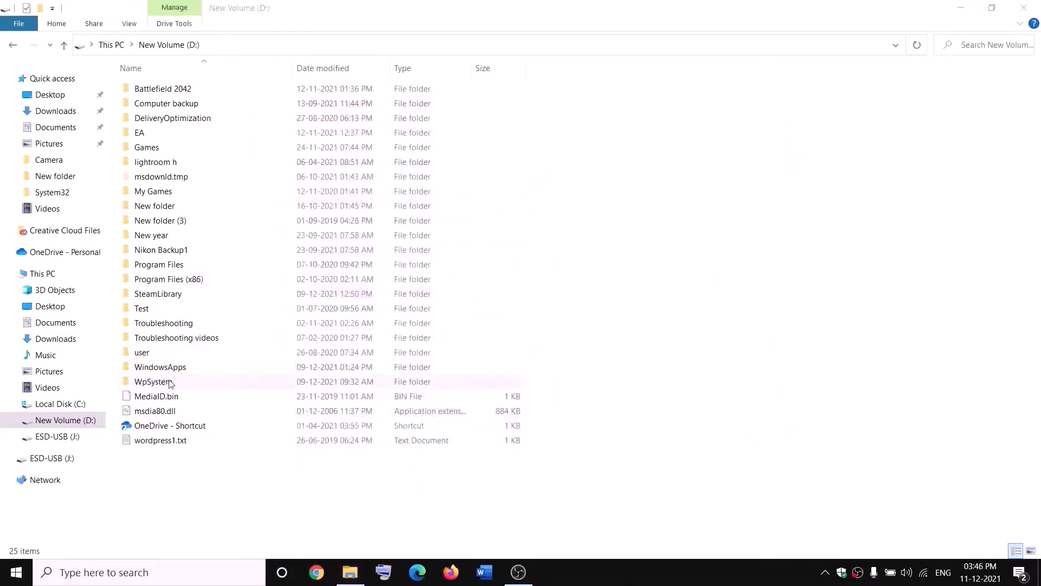
- Rename the WpSystem folder on New Volume (D:) as WpSystem.old
right_click(152, 384)
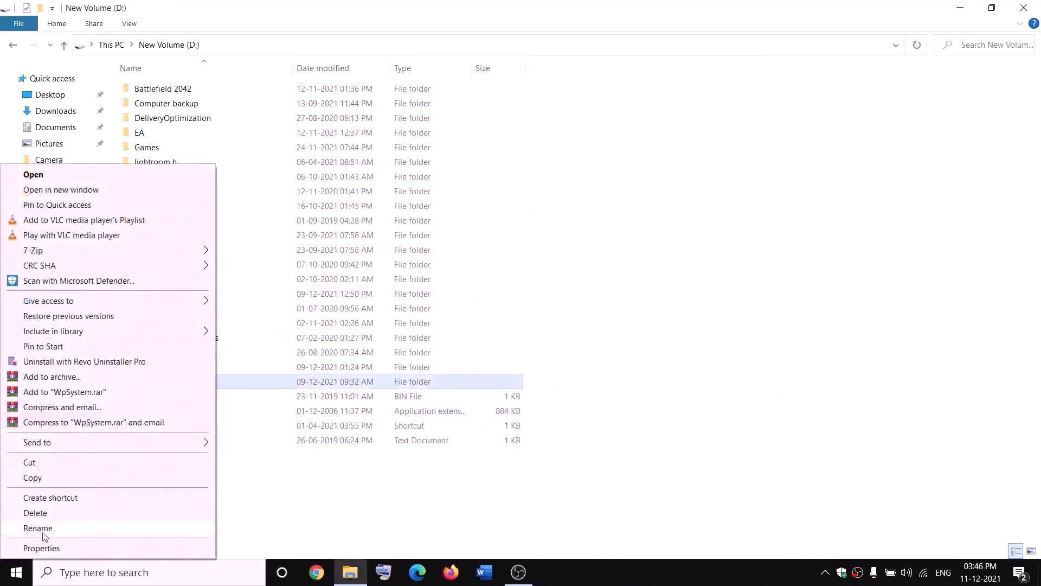
click(59, 524)
key(End)
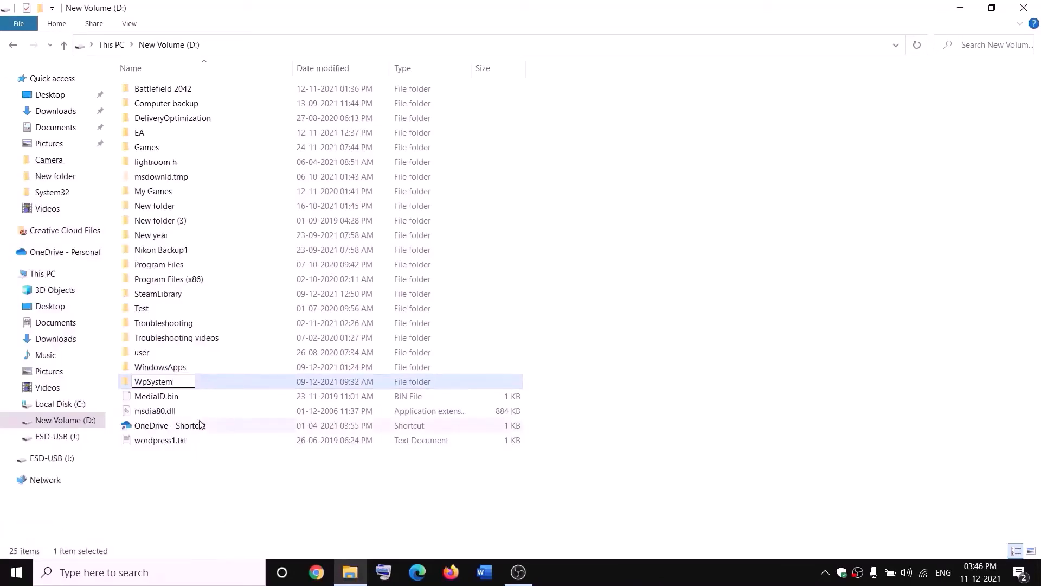
text(.old)
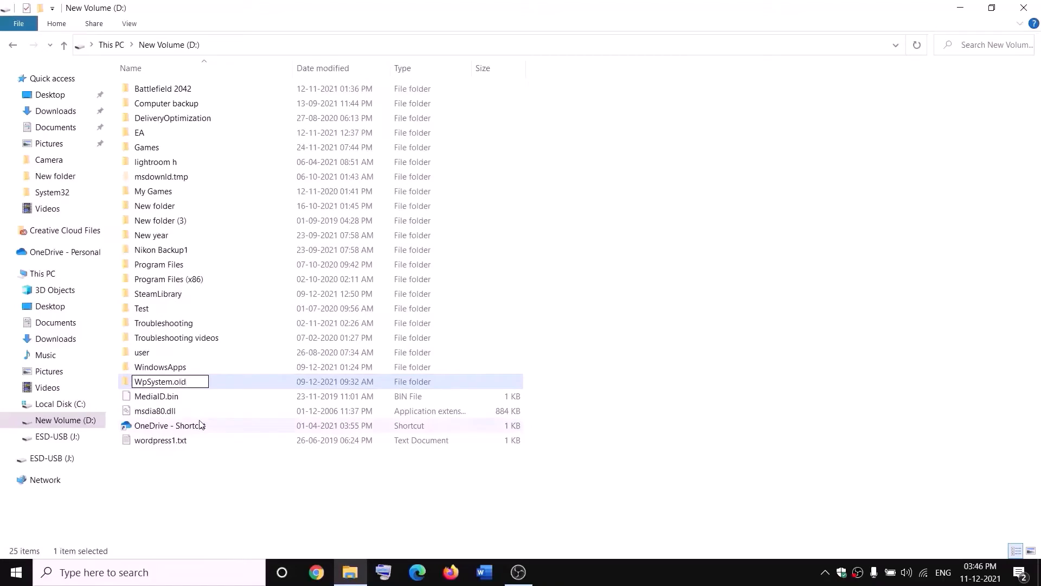
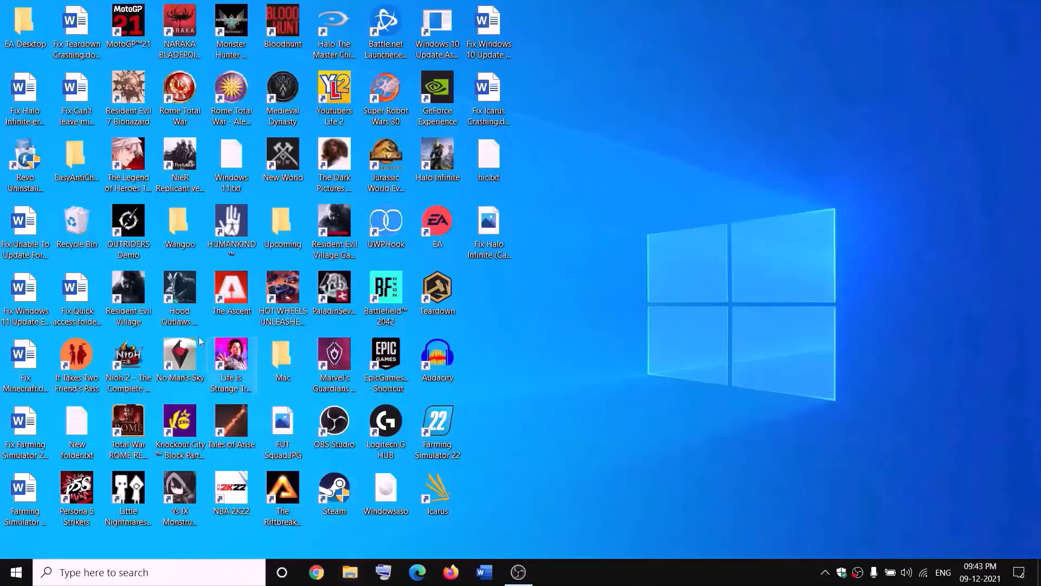
- Open New Volume (D:) in File Explorer and select the WindowsApps folder
click(351, 572)
click(22, 273)
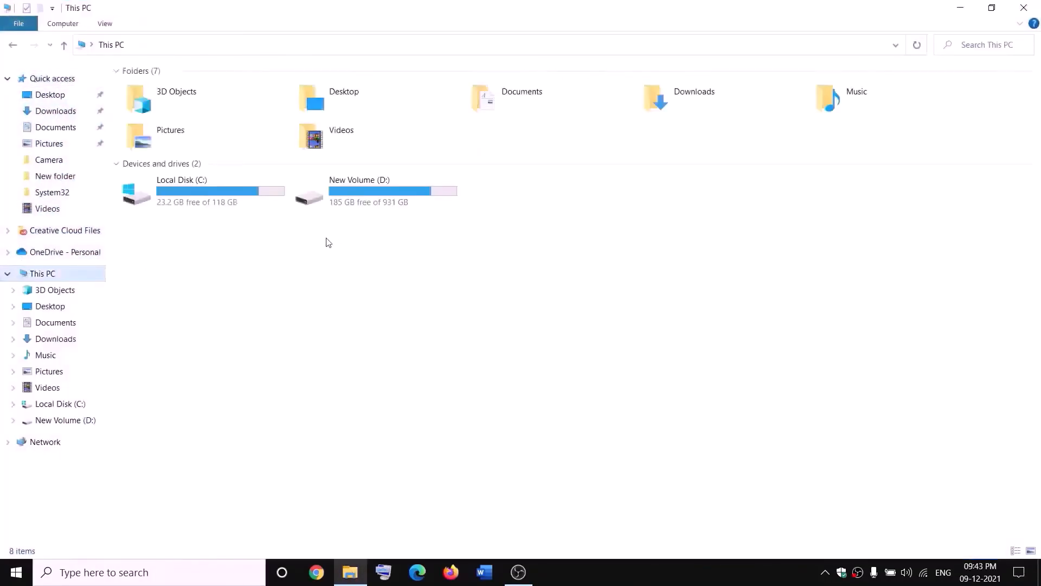
double_click(374, 196)
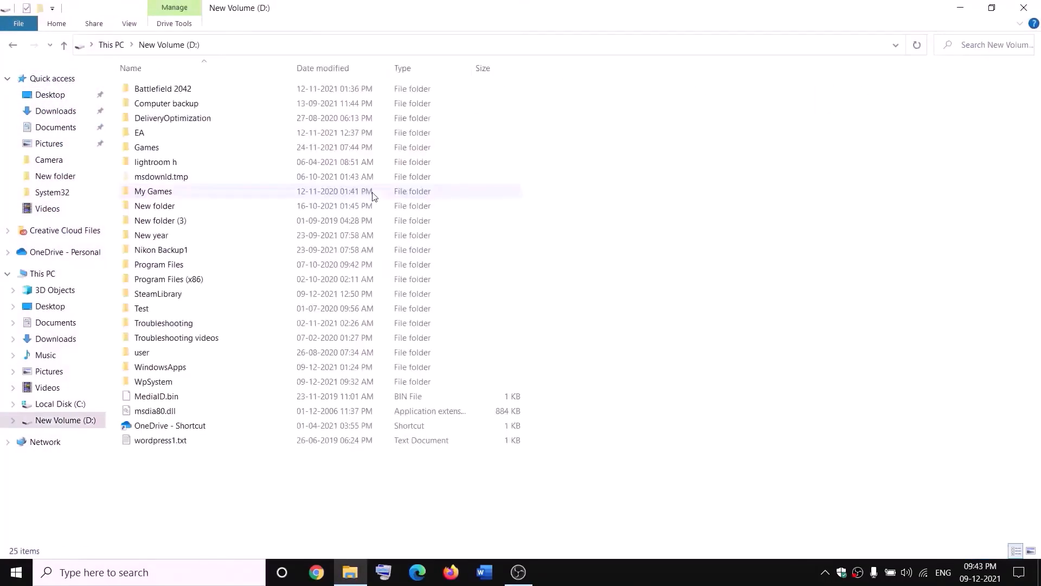
click(185, 367)
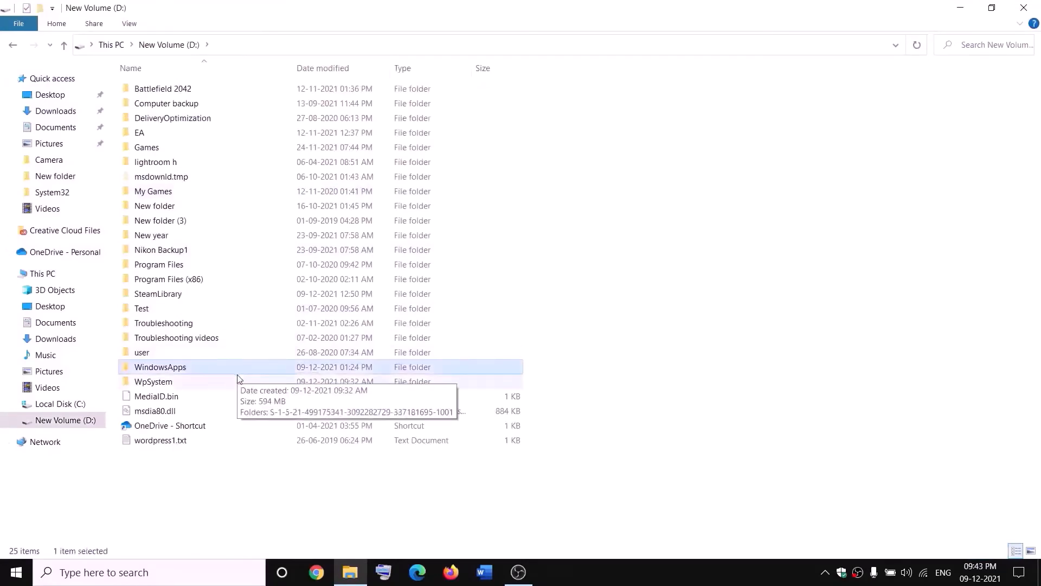
- Open the advanced security settings from the properties of the WindowsApps folder
right_click(196, 373)
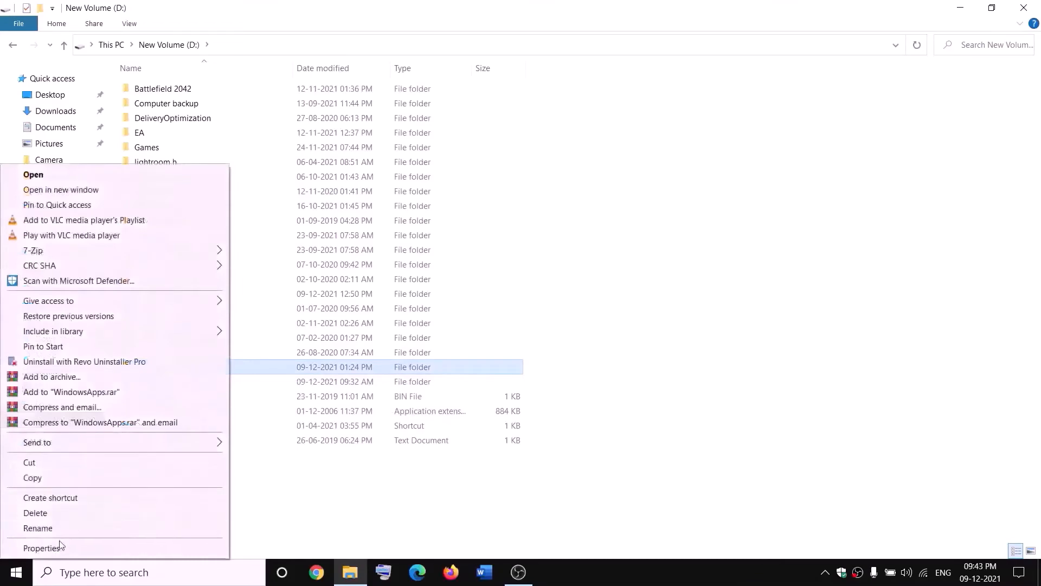
click(41, 549)
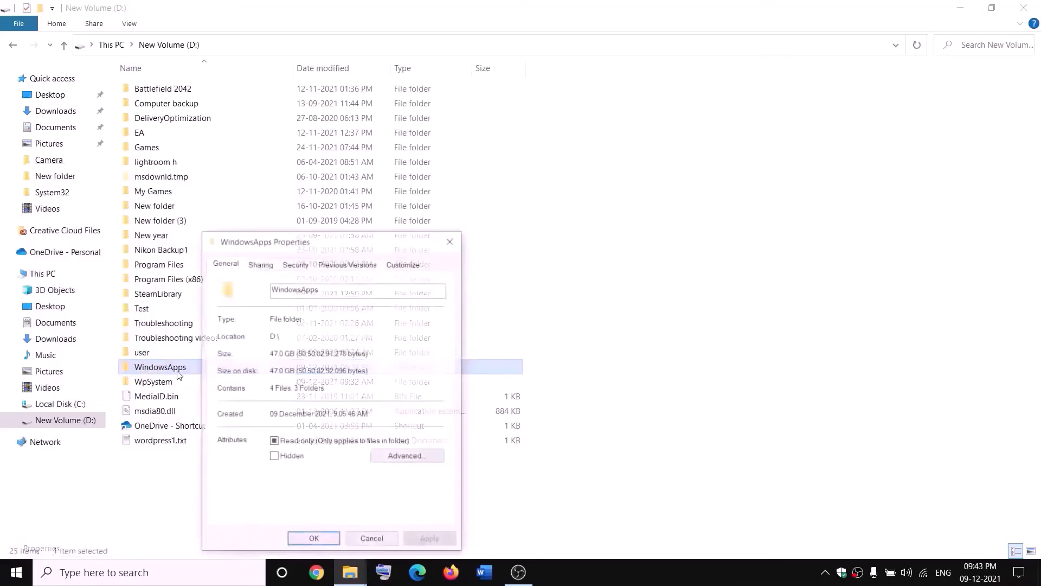
click(295, 265)
click(411, 488)
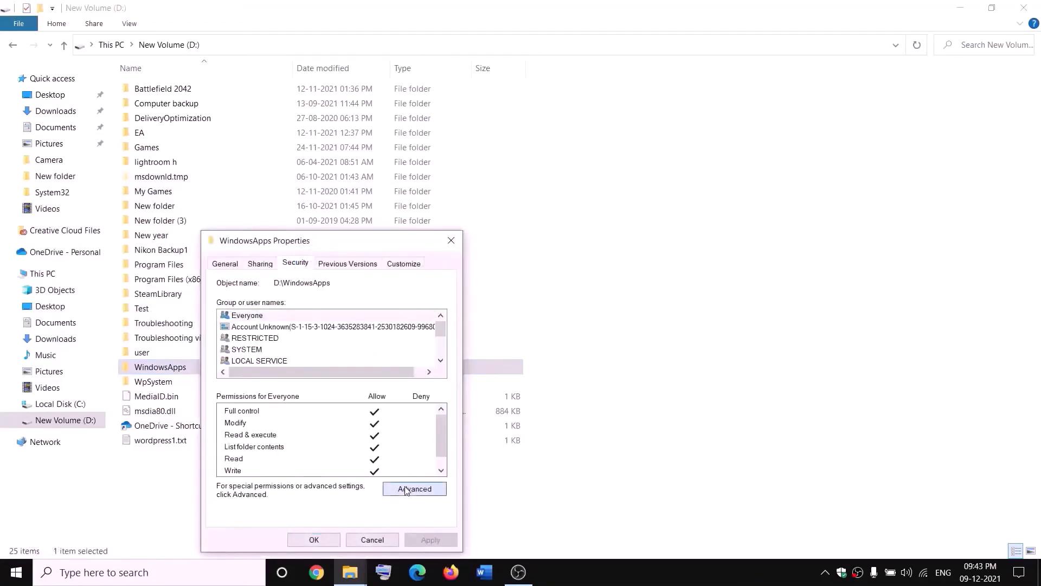
- Change the owner of the WindowsApps folder to Everyone, checking the name before accepting it
click(381, 169)
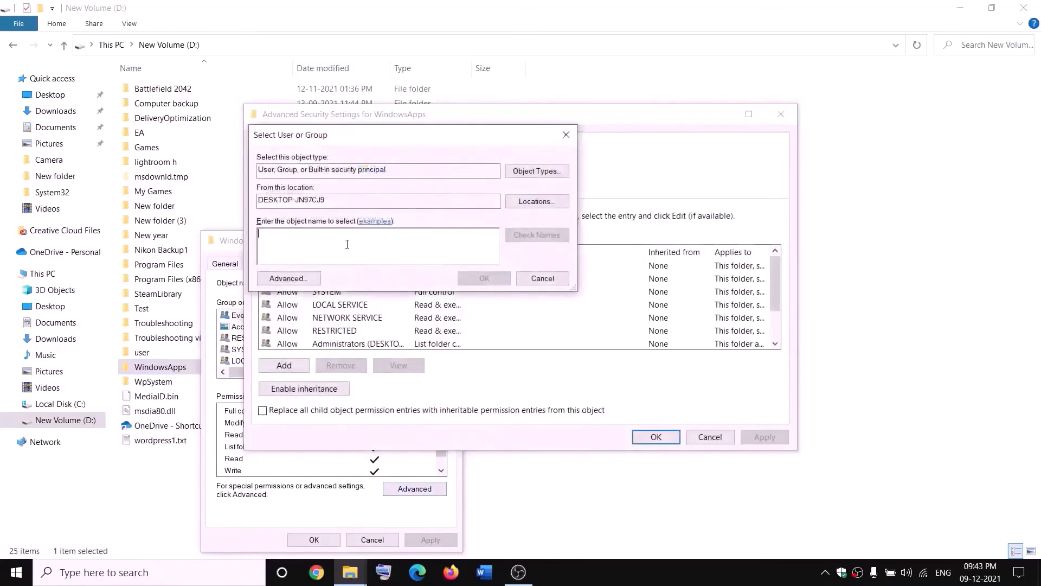
text(eve)
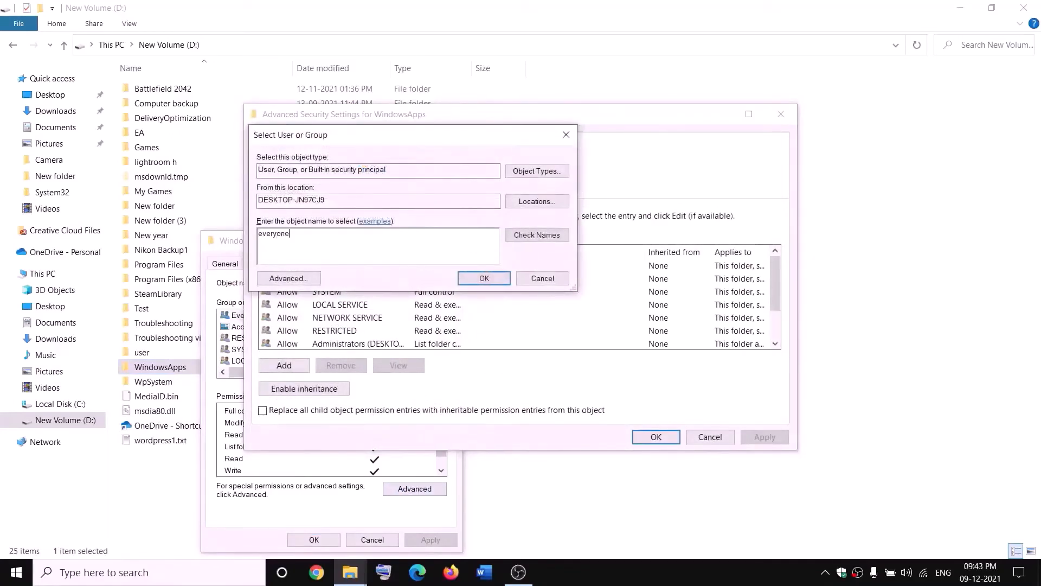
text(ryone)
click(549, 238)
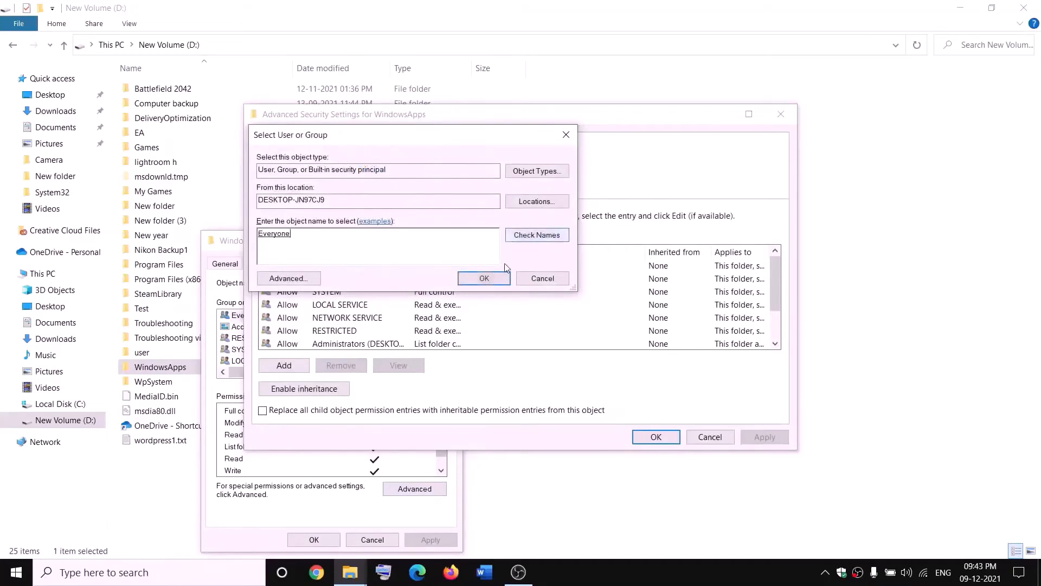
click(484, 279)
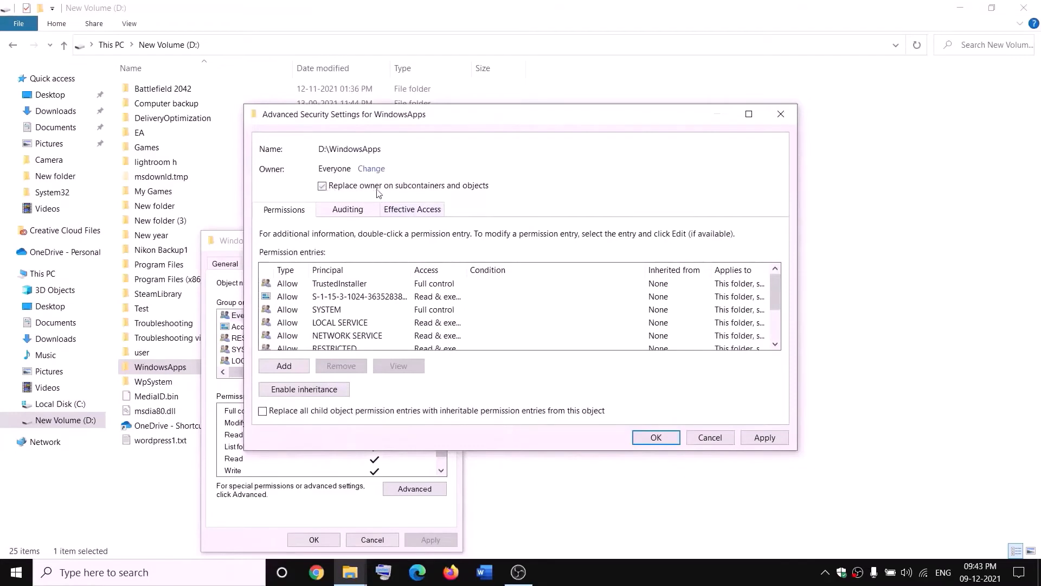
- Enable replacing the owner on subcontainers and objects, apply the ownership change and close the WindowsApps properties
click(769, 438)
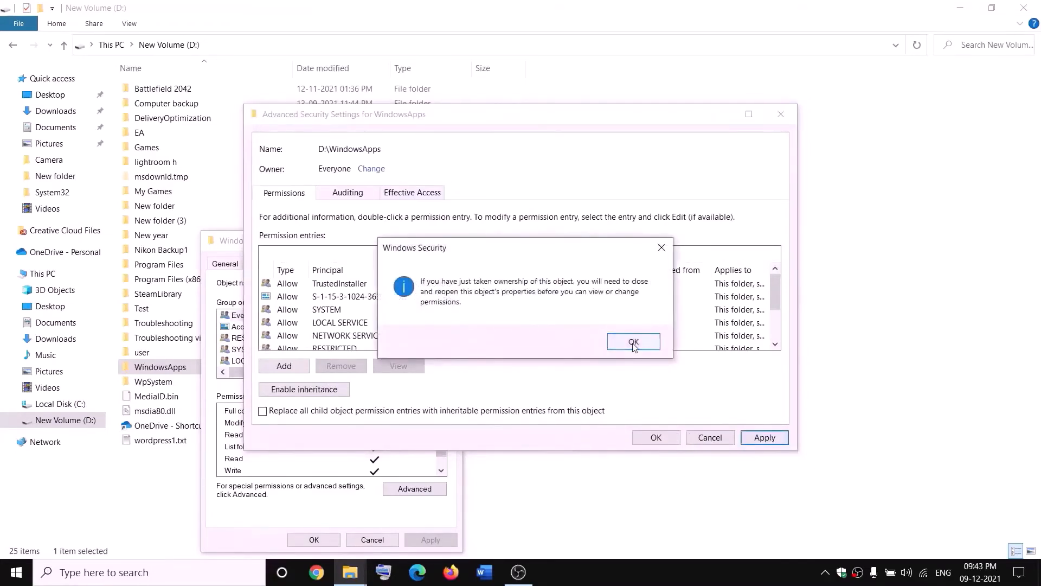
click(633, 343)
click(656, 439)
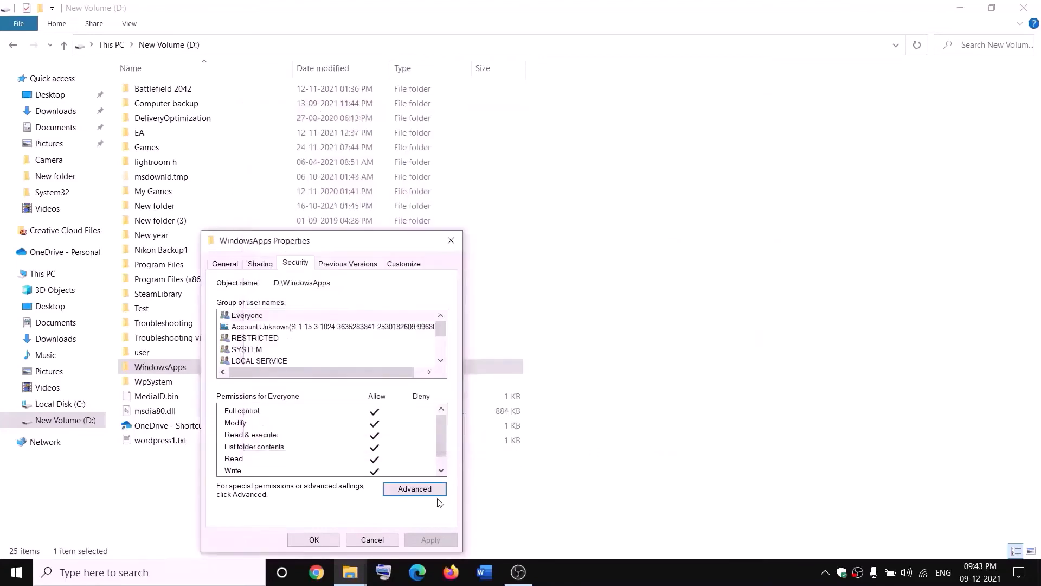
click(324, 541)
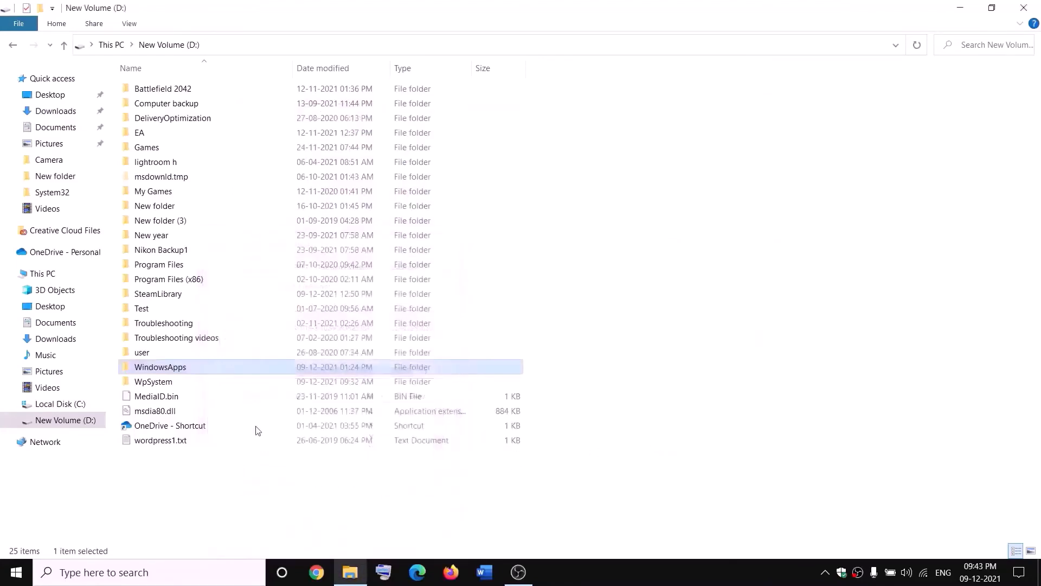
- Reopen the properties of the WindowsApps folder and bring up its advanced security settings
right_click(197, 373)
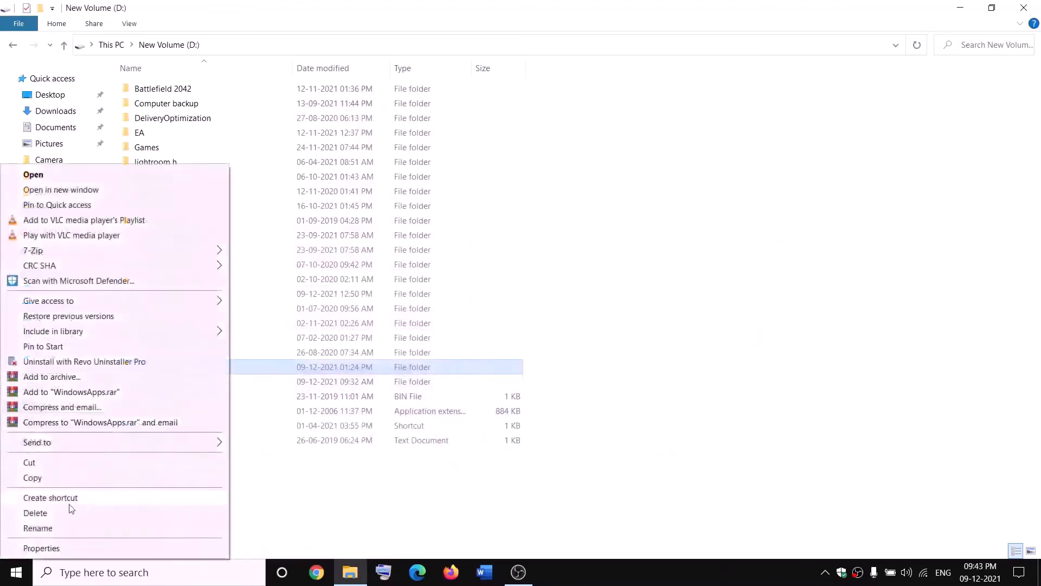
click(40, 549)
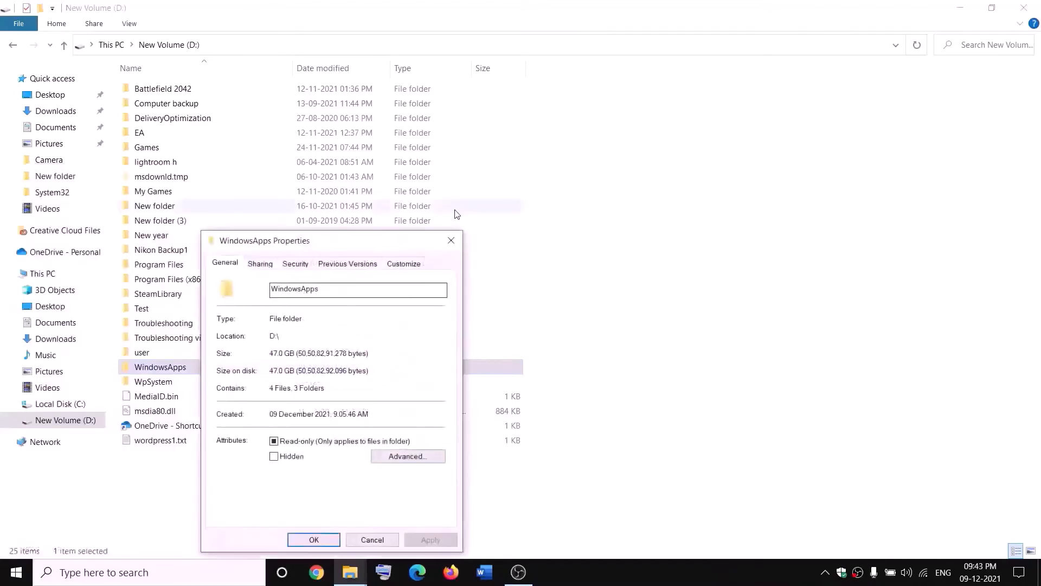
click(295, 264)
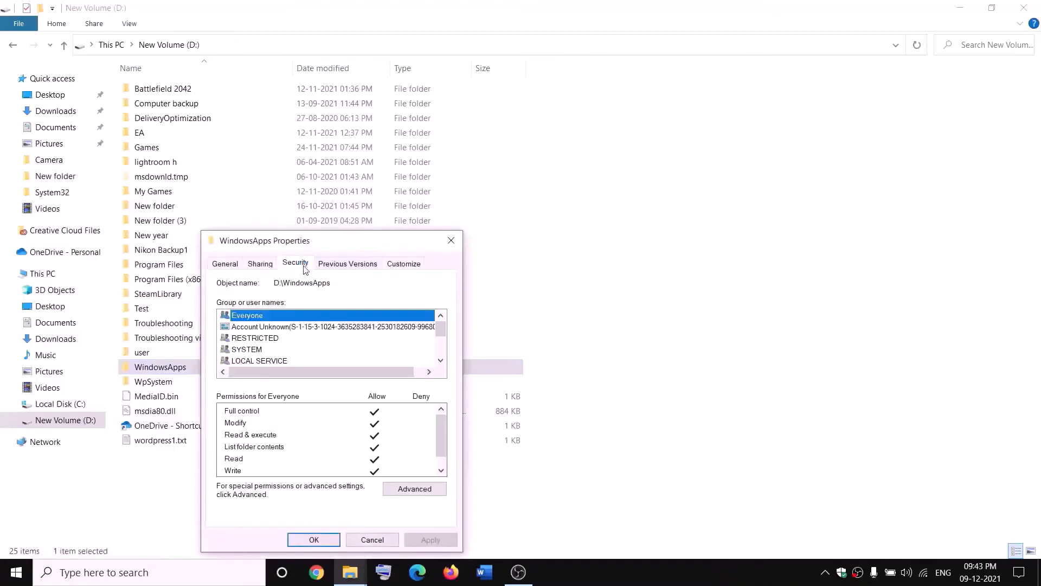
click(433, 488)
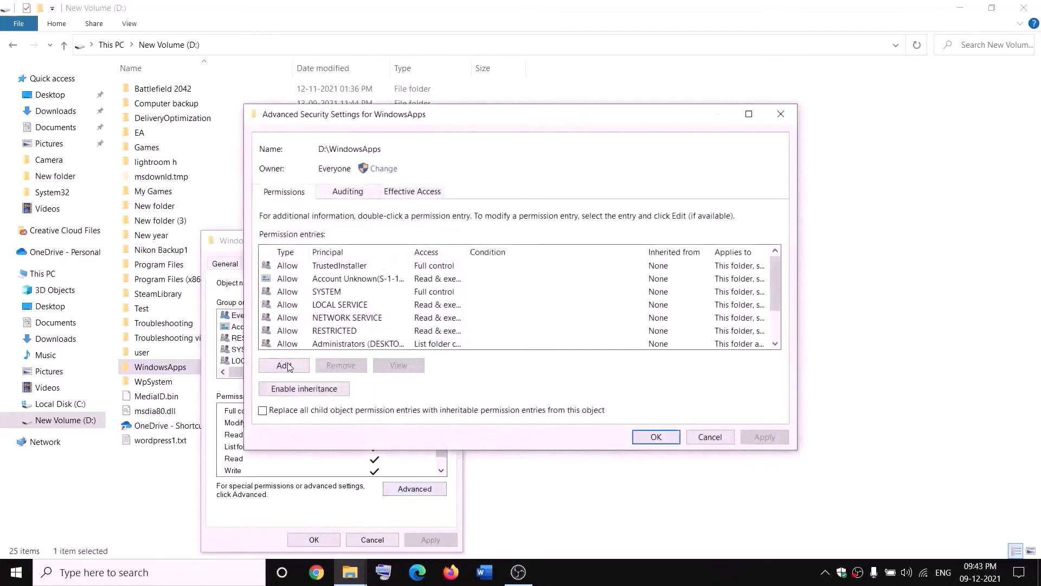
- Add a permission entry for the WindowsApps folder that allows Everyone full control, checking the principal's name before accepting it
click(288, 366)
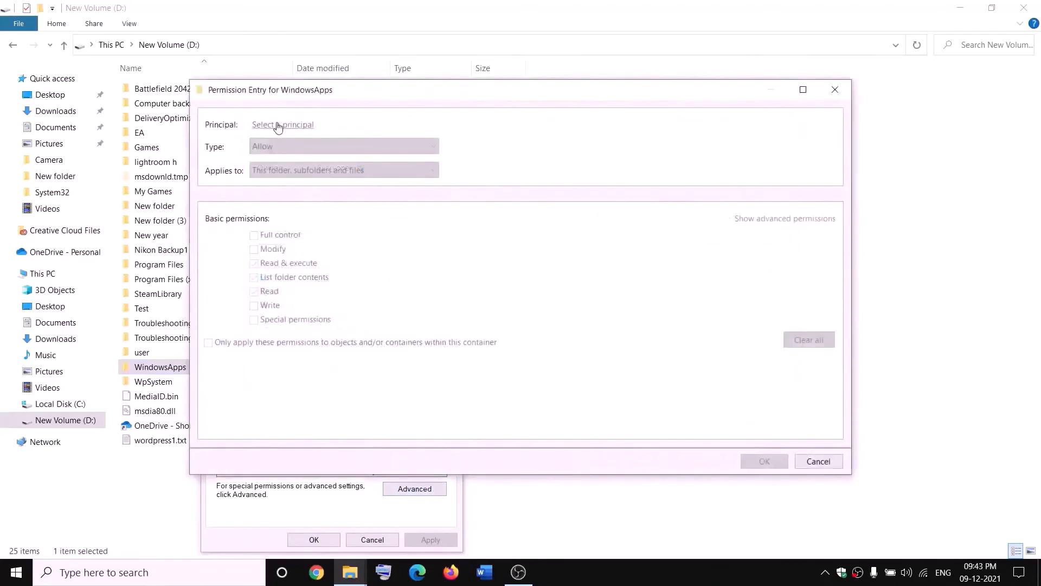
click(278, 126)
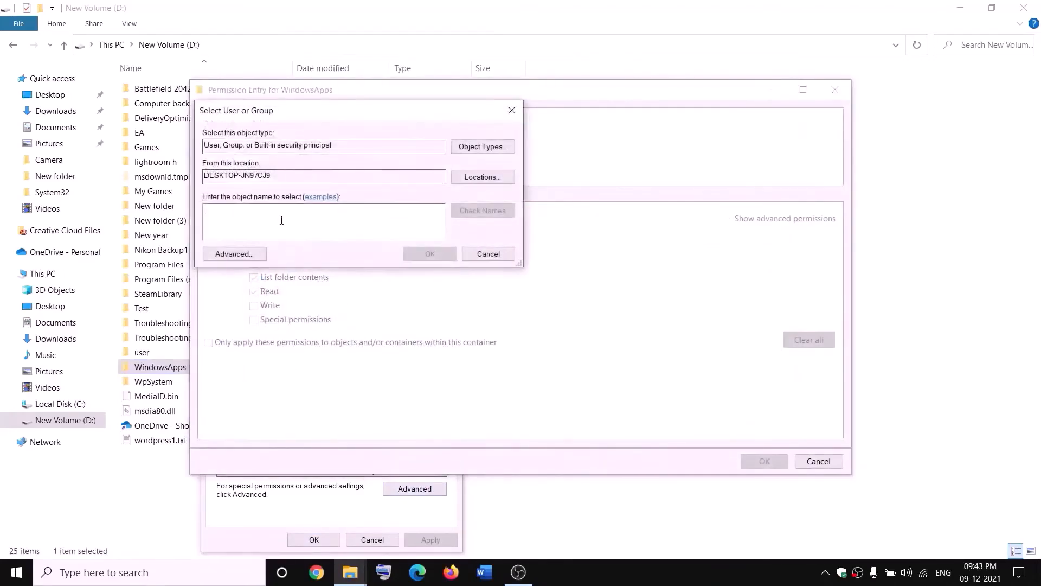
text(everyone)
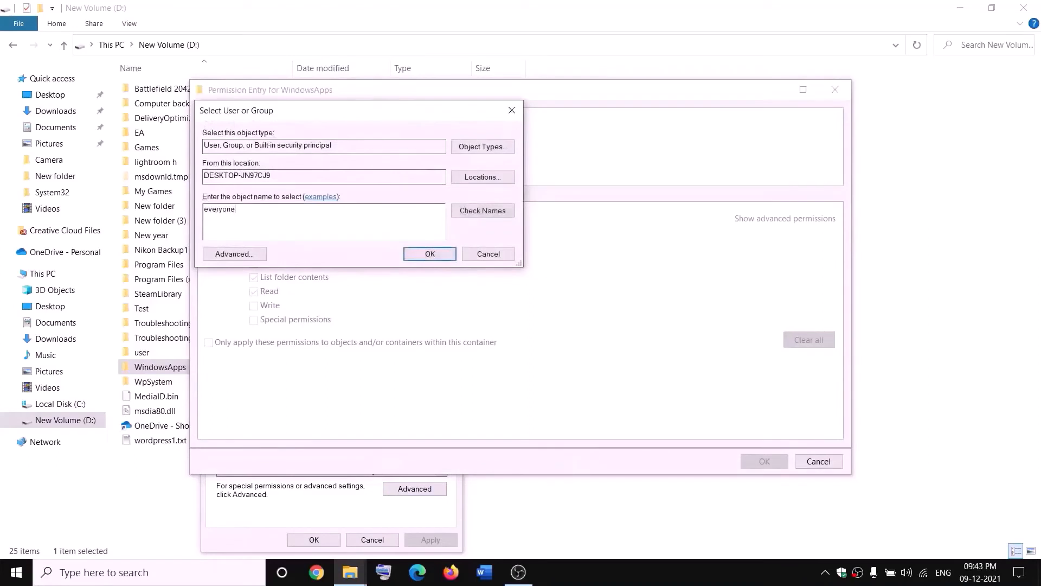
click(490, 212)
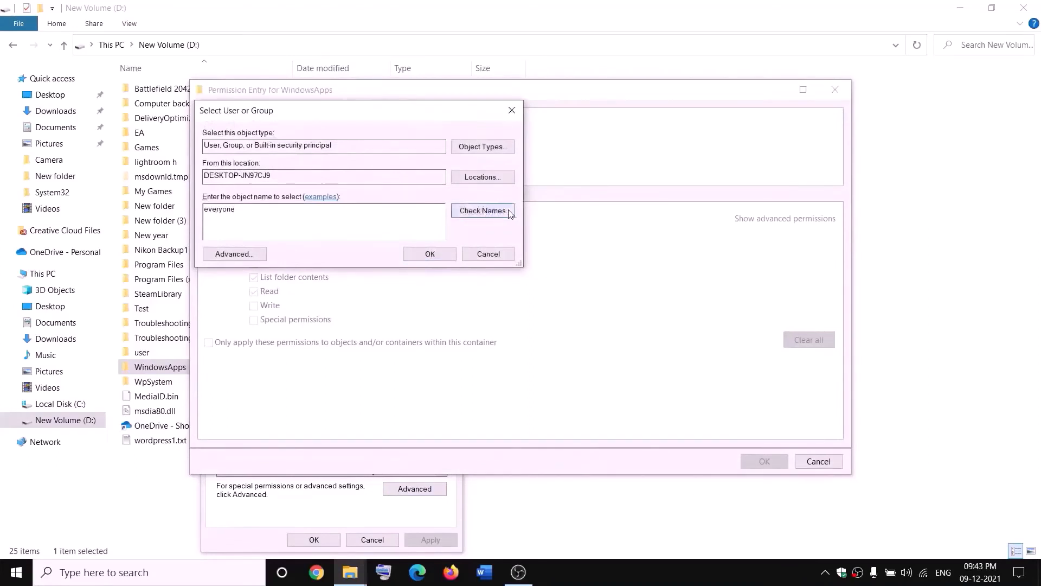
click(430, 254)
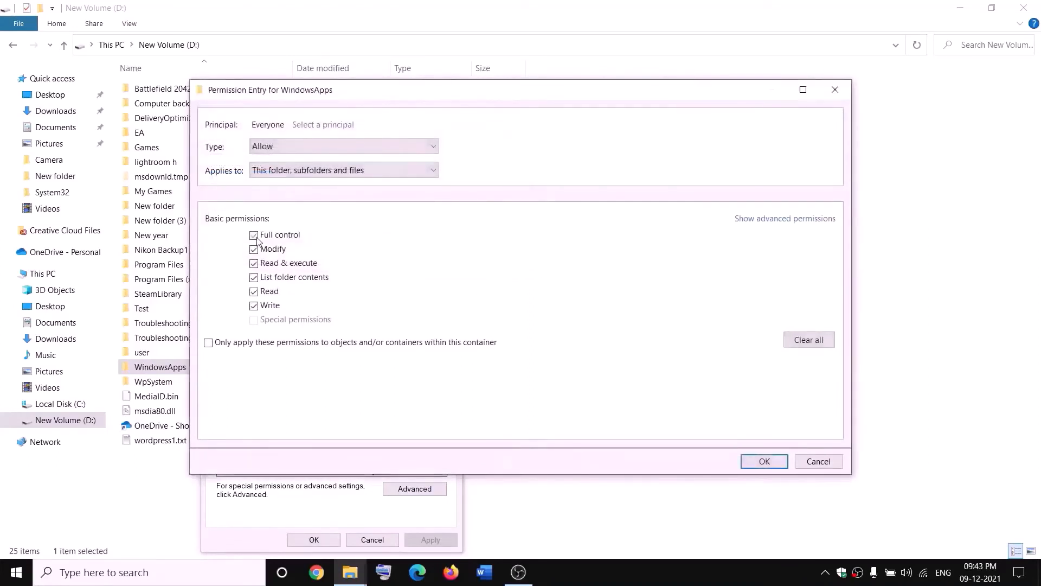
click(777, 457)
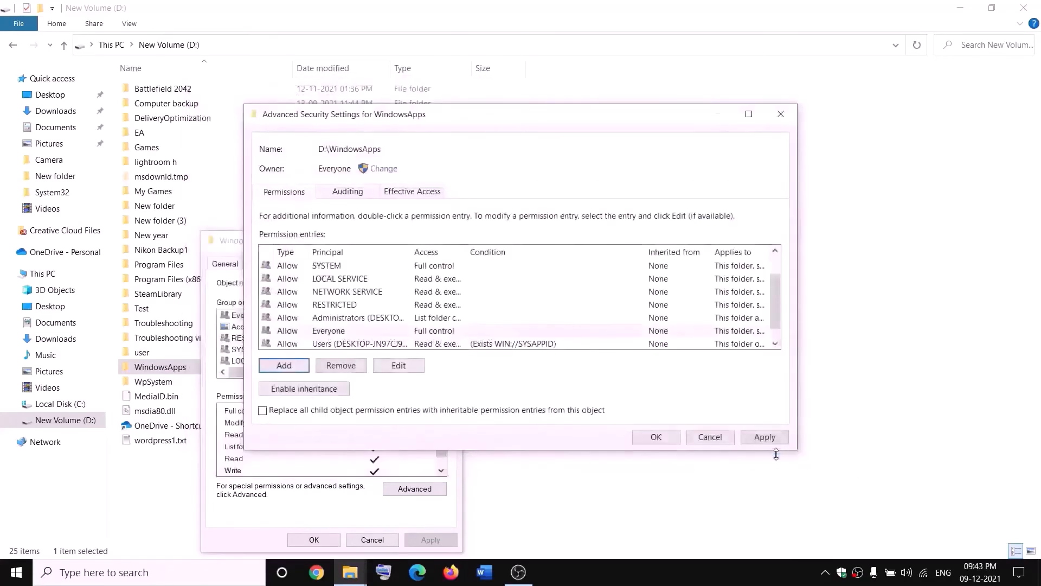
- Apply the permission change to WindowsApps and close its advanced security settings and properties
click(765, 440)
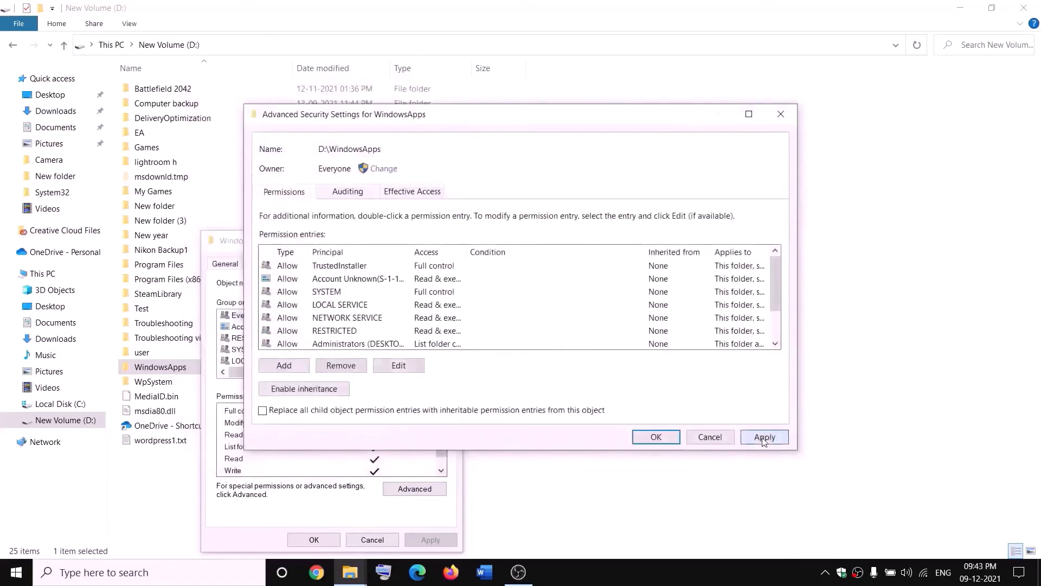
click(655, 437)
click(335, 539)
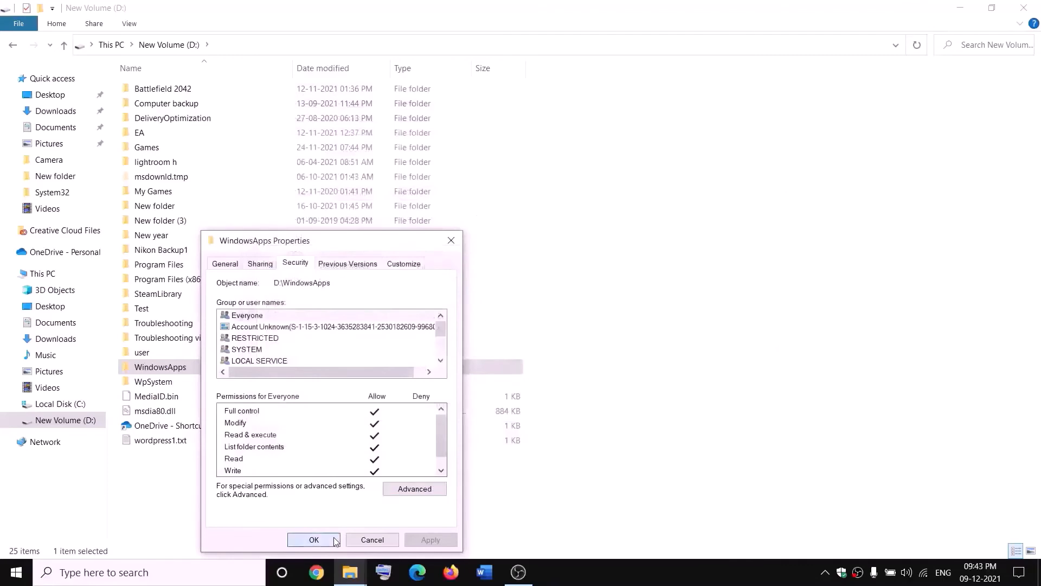
- Rename the WindowsApps folder on New Volume (D:) to WindowsApps.old
right_click(197, 373)
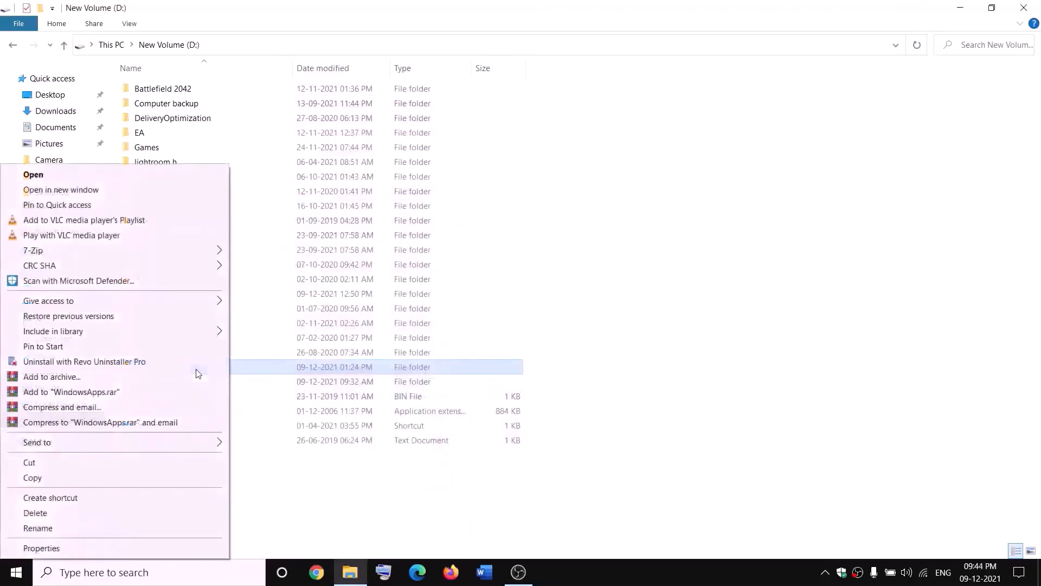
click(35, 527)
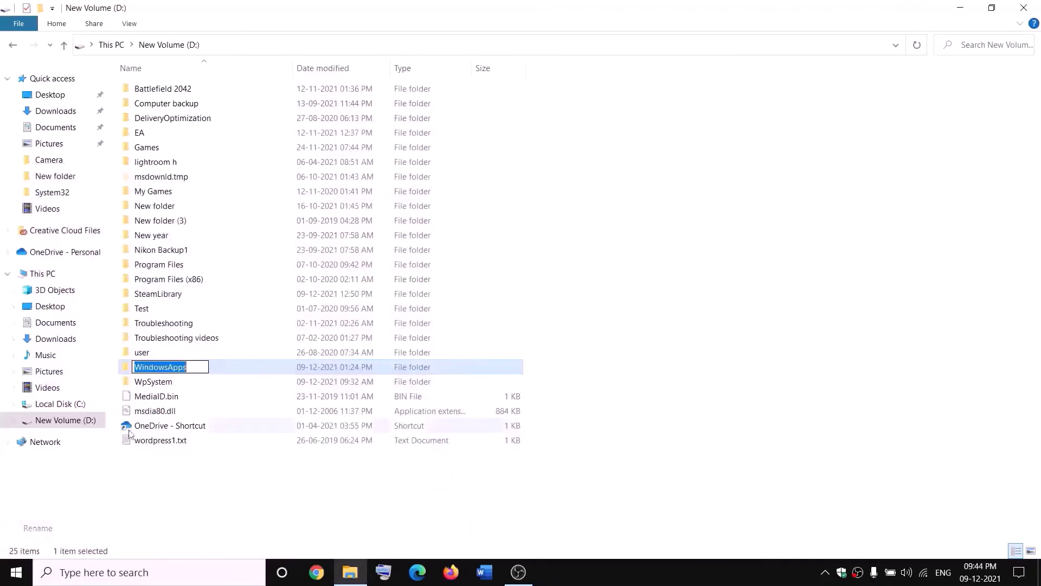
click(195, 365)
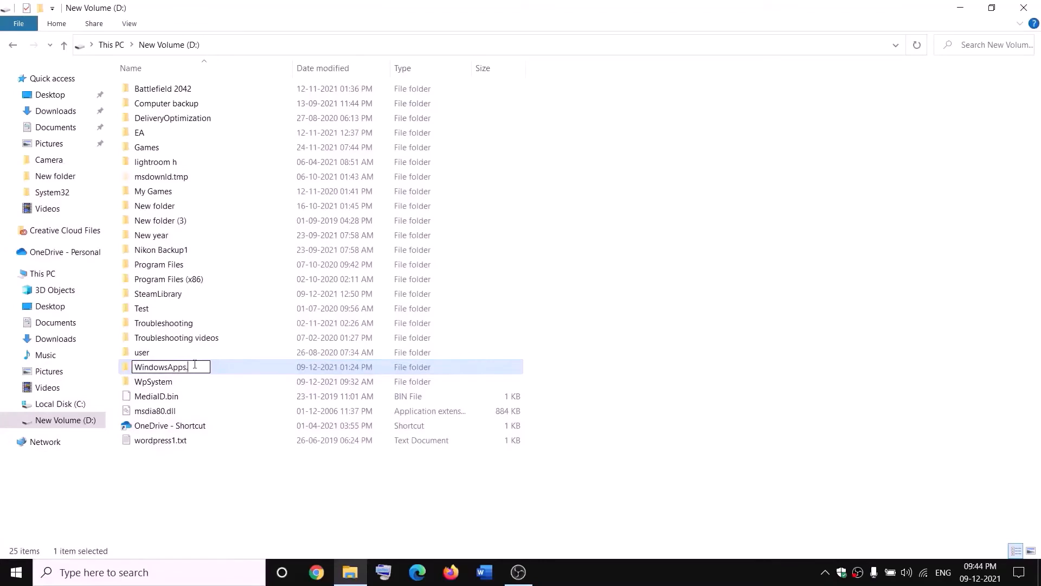
text(.old)
click(237, 473)
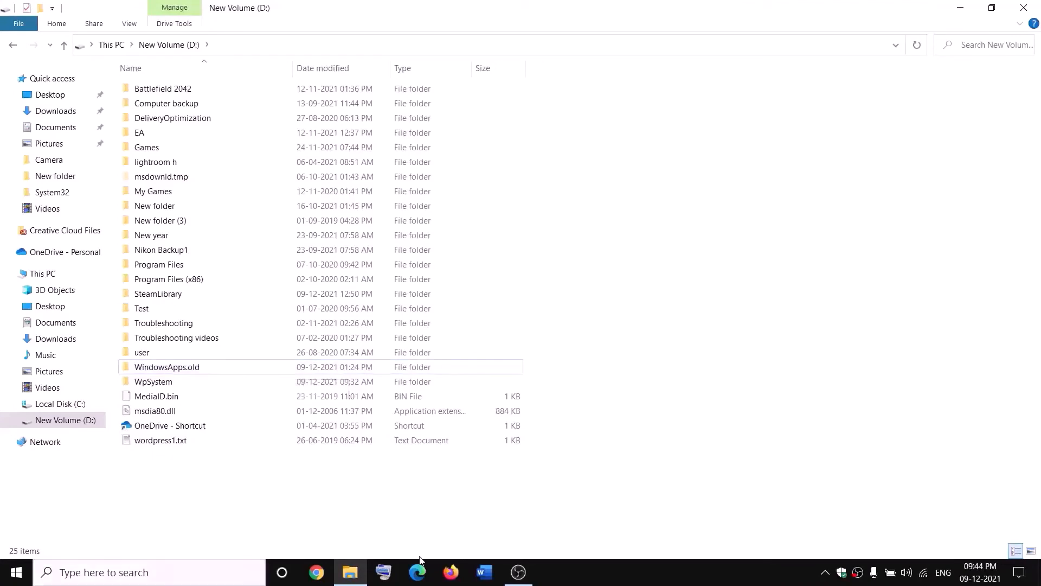
- End the Gaming Services background process in Task Manager, and close Task Manager
right_click(17, 572)
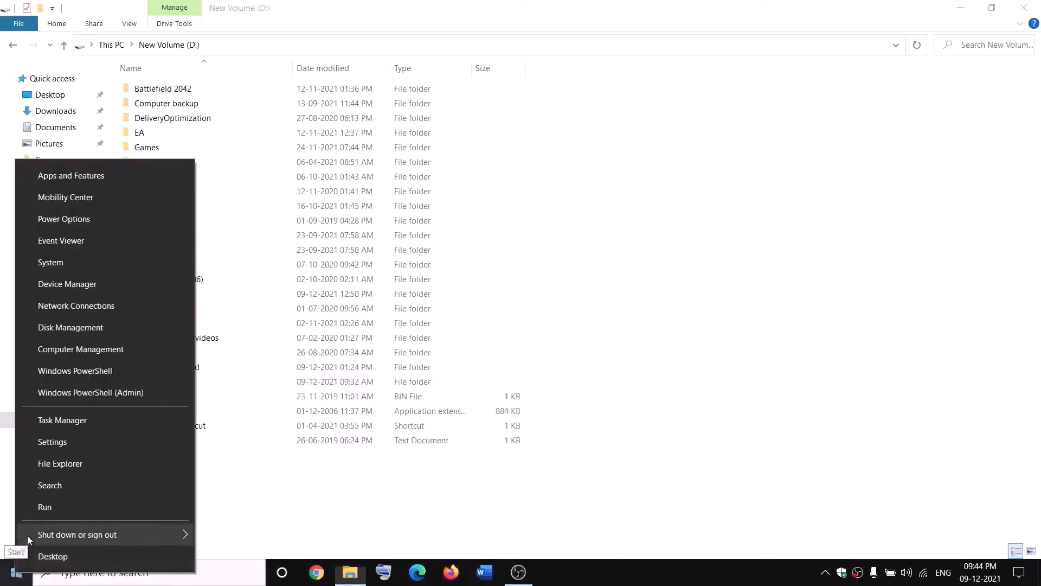
click(57, 425)
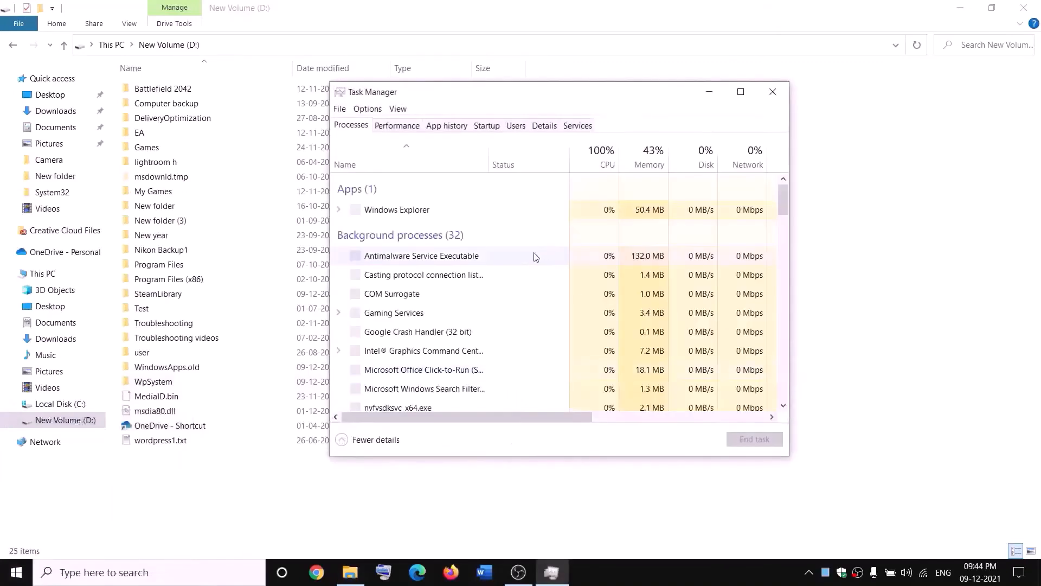
scroll(473, 306, down, 2)
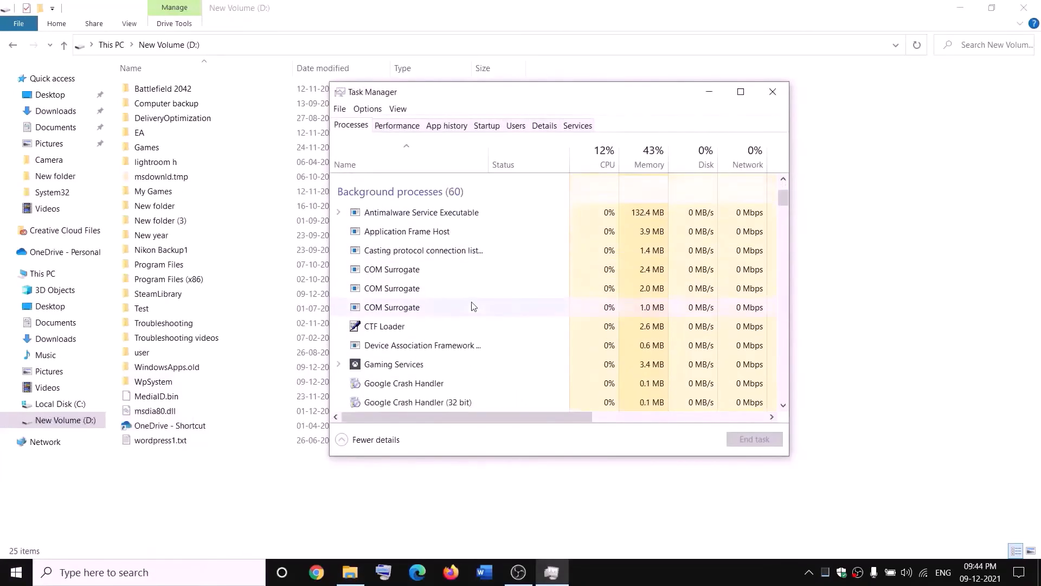
right_click(378, 367)
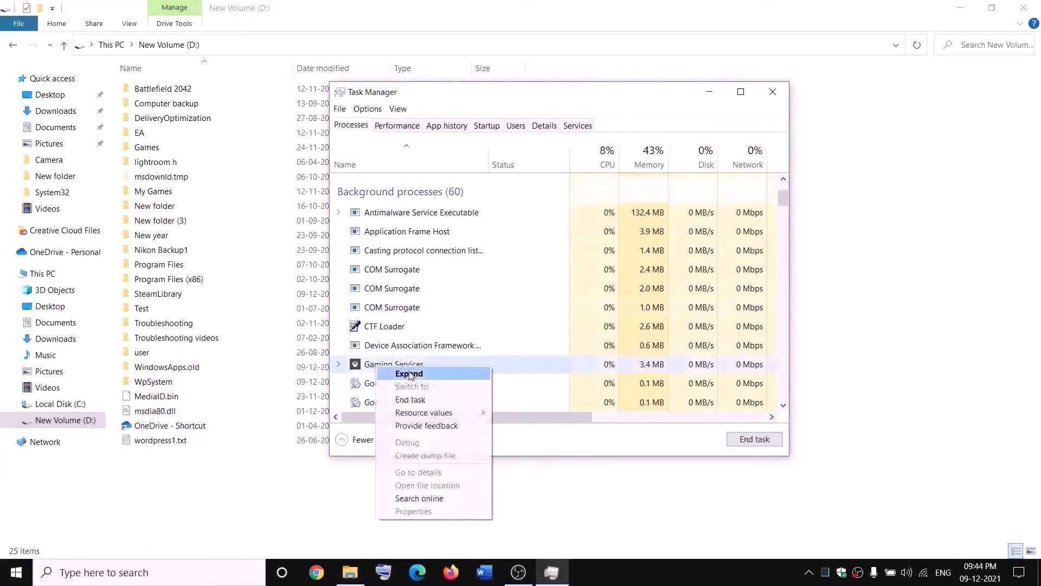
click(410, 399)
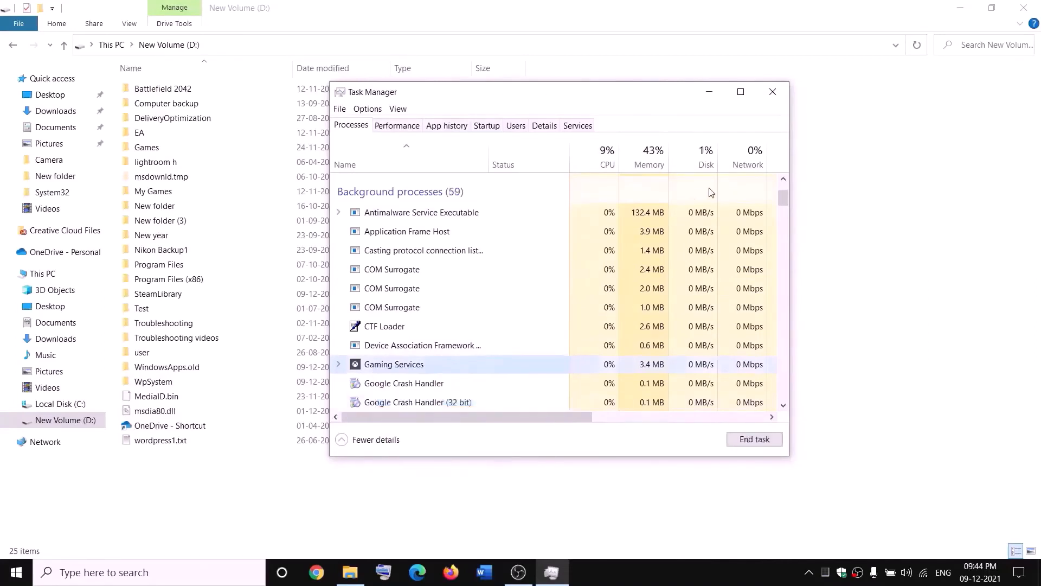
click(776, 91)
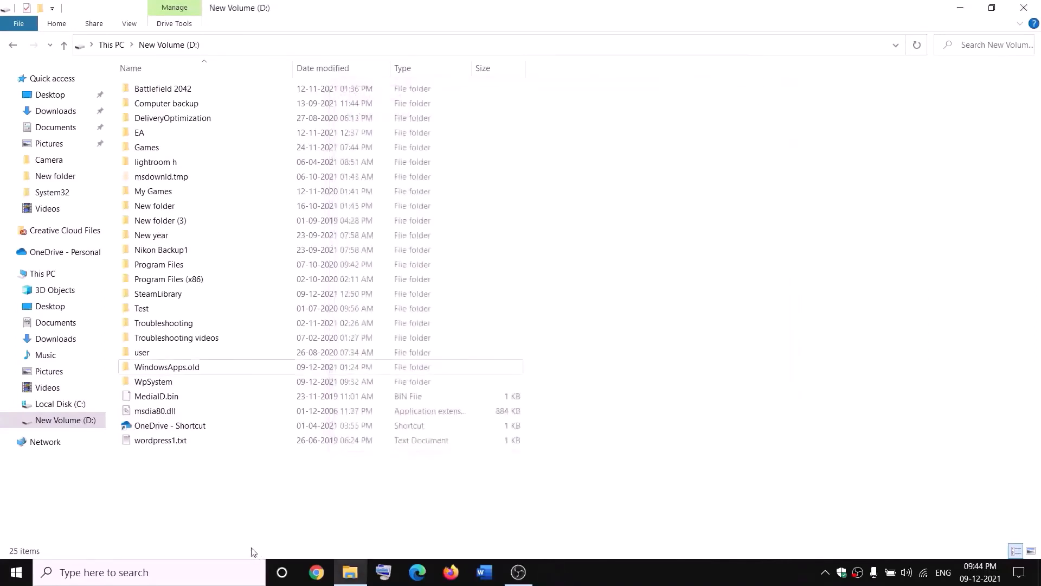
- Open the Windows Services console and find the services whose names begin with G
click(229, 573)
text(services)
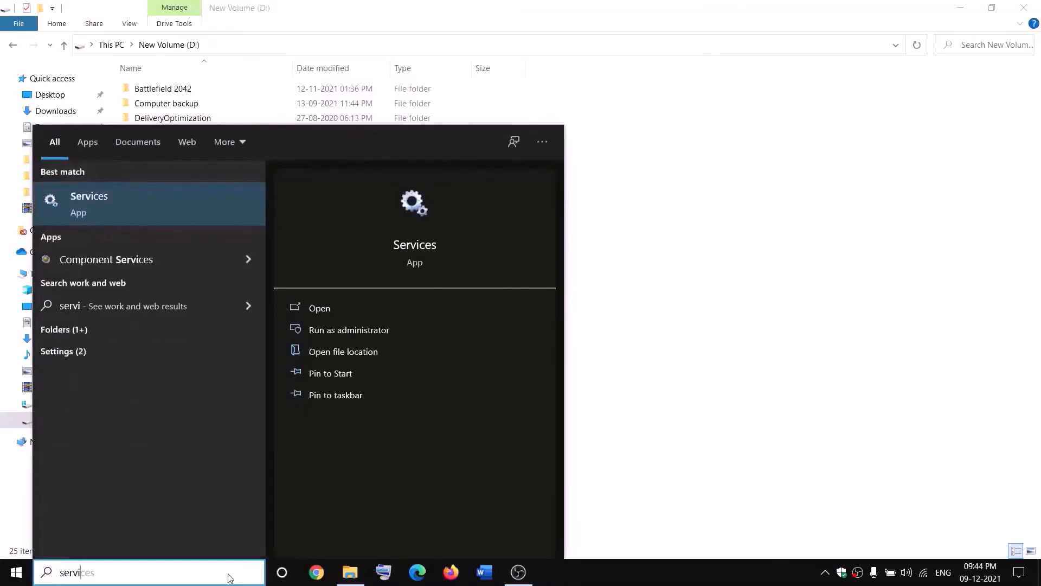
key(Return)
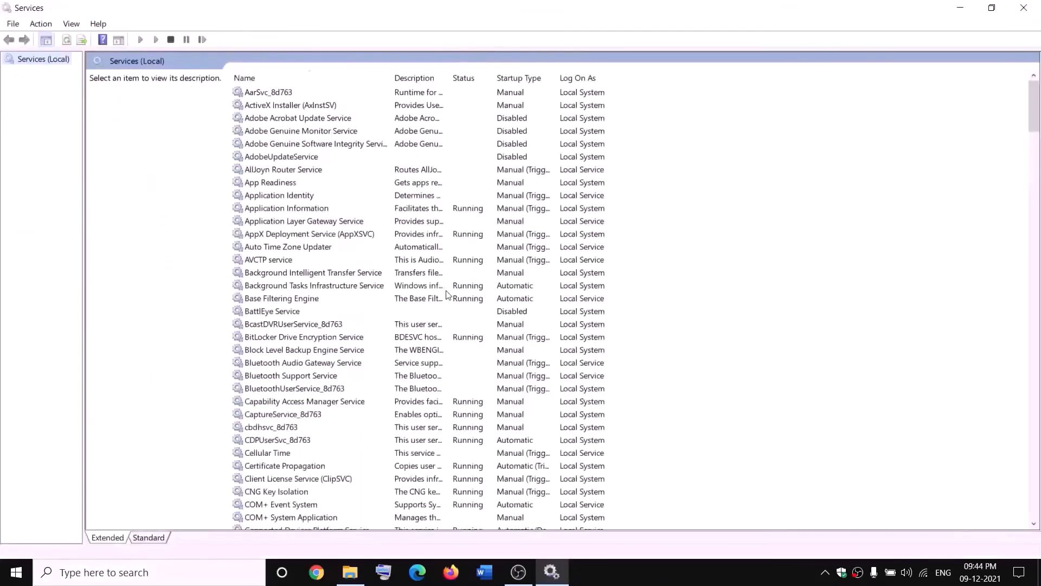
click(446, 292)
key(g)
click(460, 147)
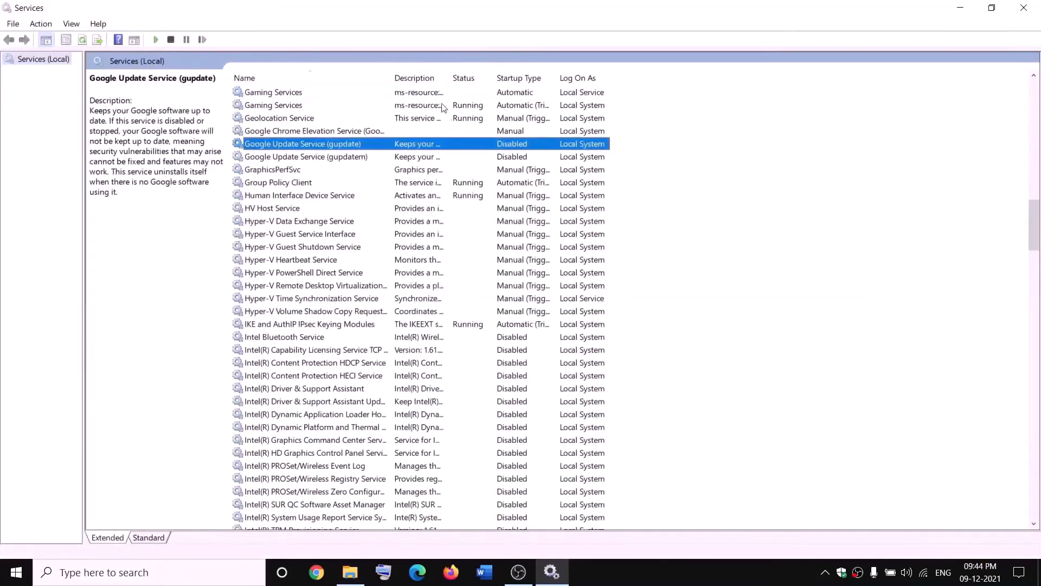
- Start the Gaming Services entry that logs on as Local Service
click(433, 93)
right_click(432, 93)
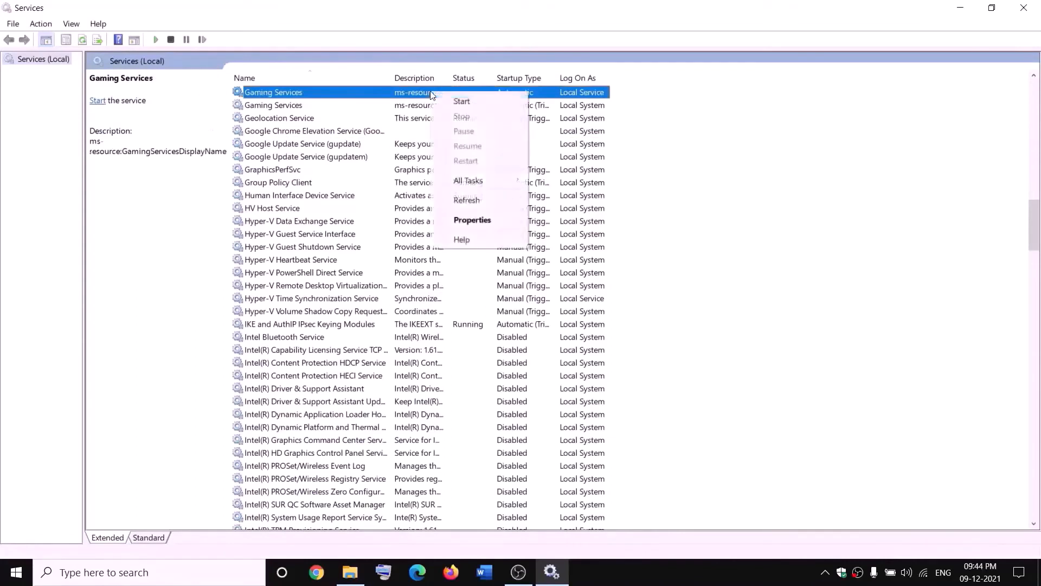
click(465, 102)
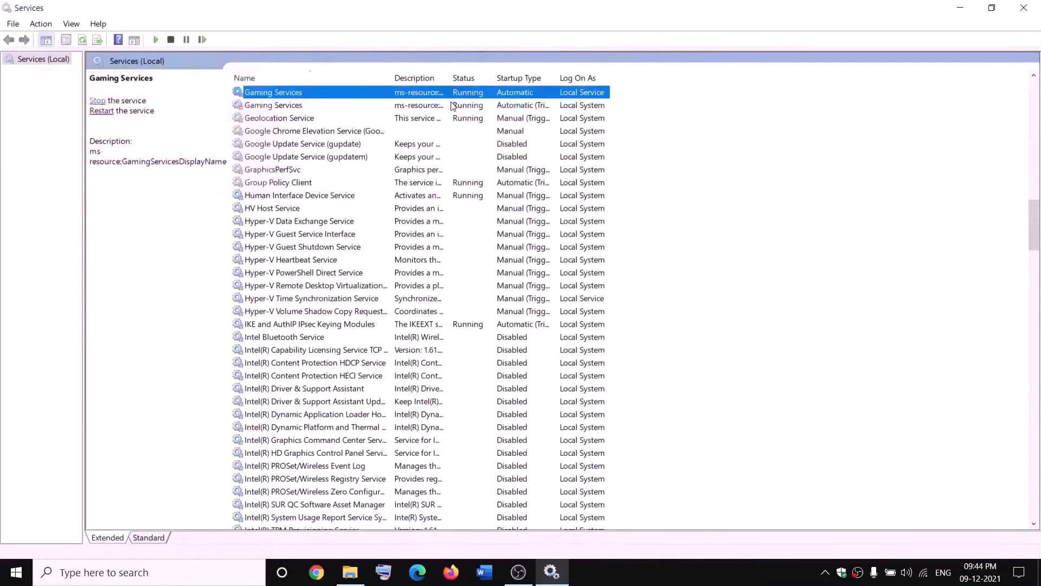
- Stop both Gaming Services entries, the Local Service one first and the Local System one second
right_click(424, 95)
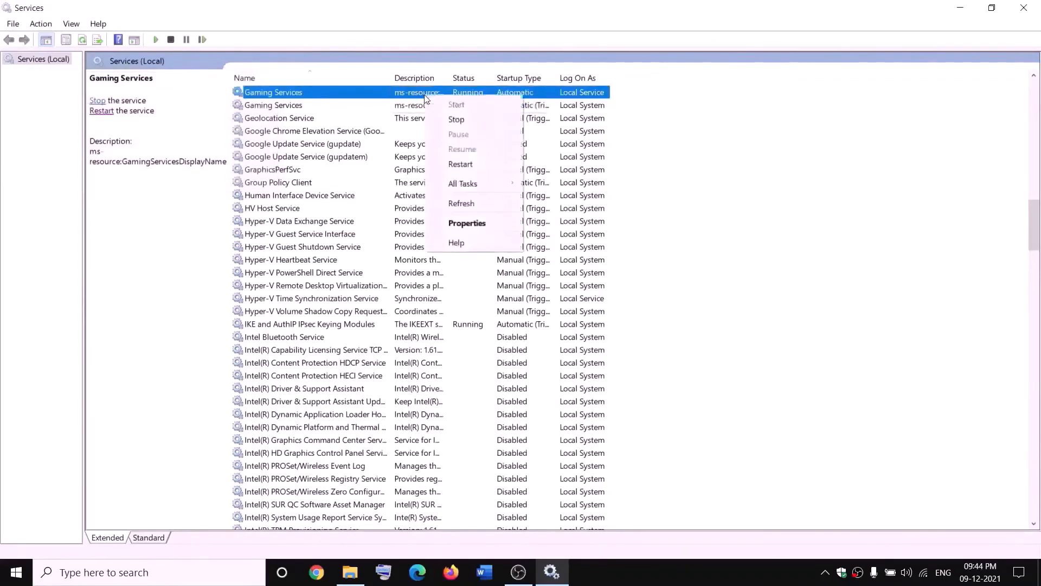
click(456, 117)
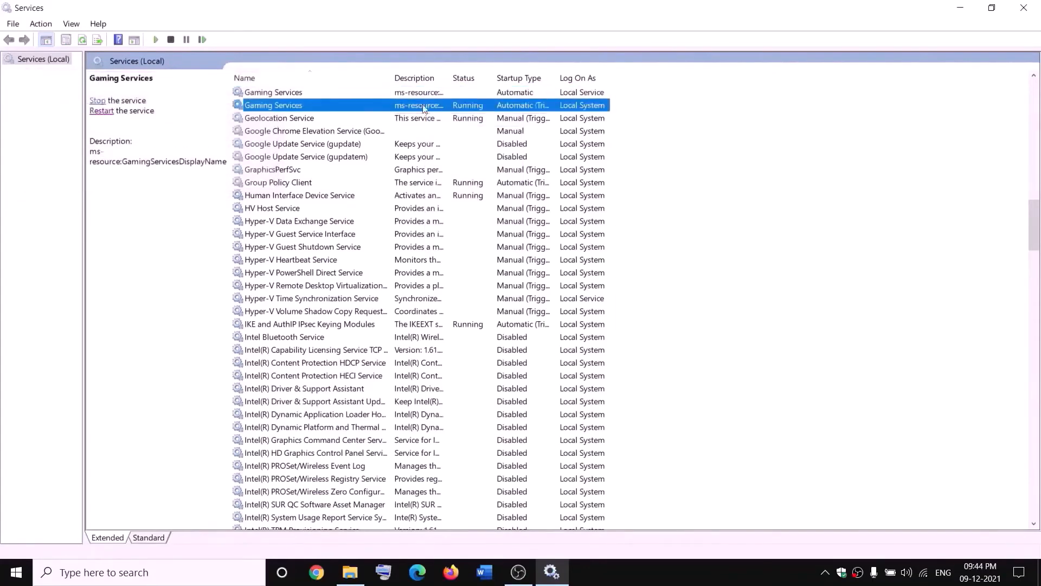
right_click(424, 106)
click(473, 129)
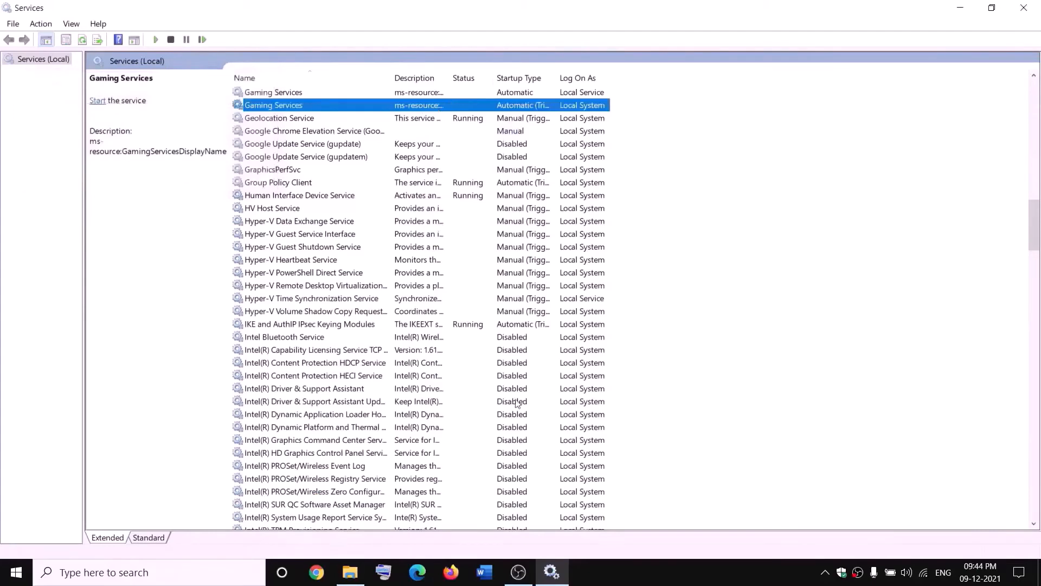
- Check the renamed folder in File Explorer, return to the Services console and start both Gaming Services entries
click(351, 572)
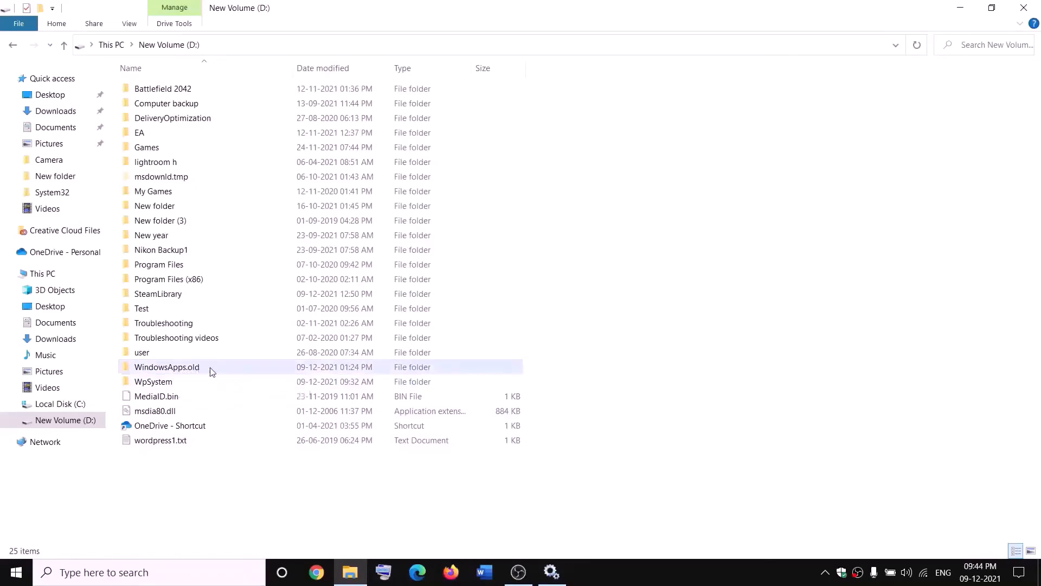
key(alt+Tab)
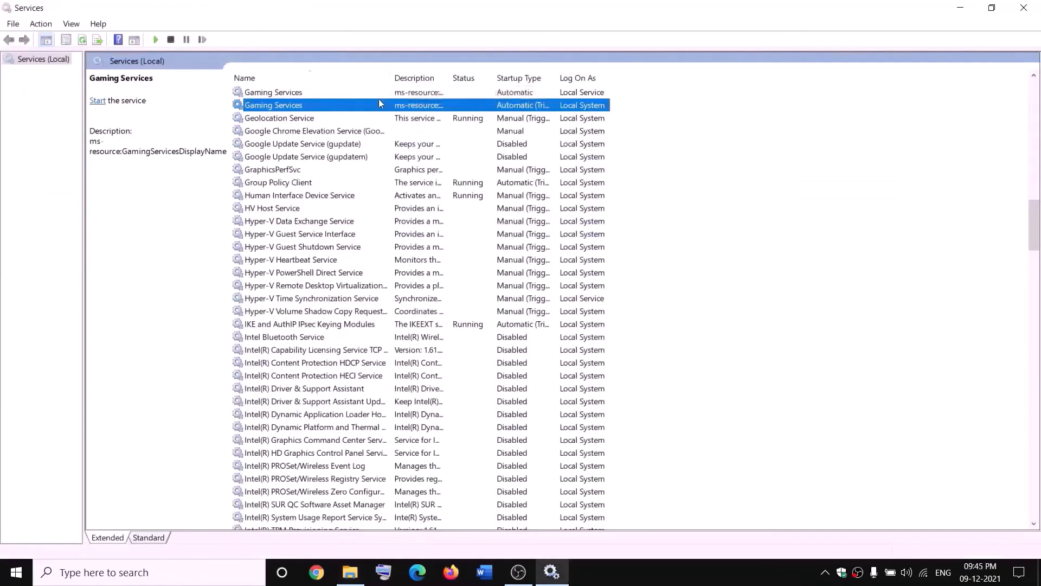
click(384, 93)
right_click(385, 93)
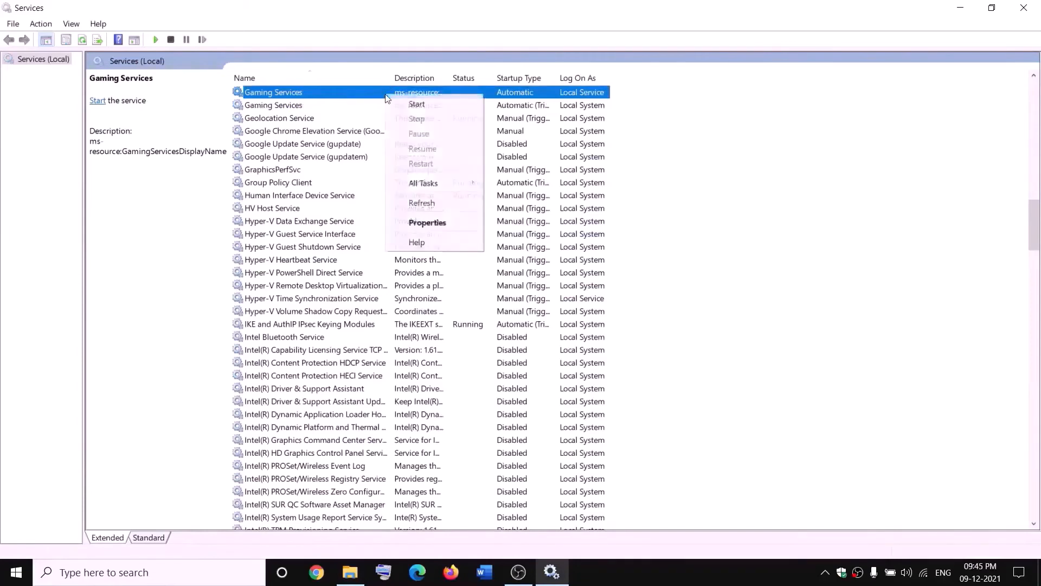
click(414, 104)
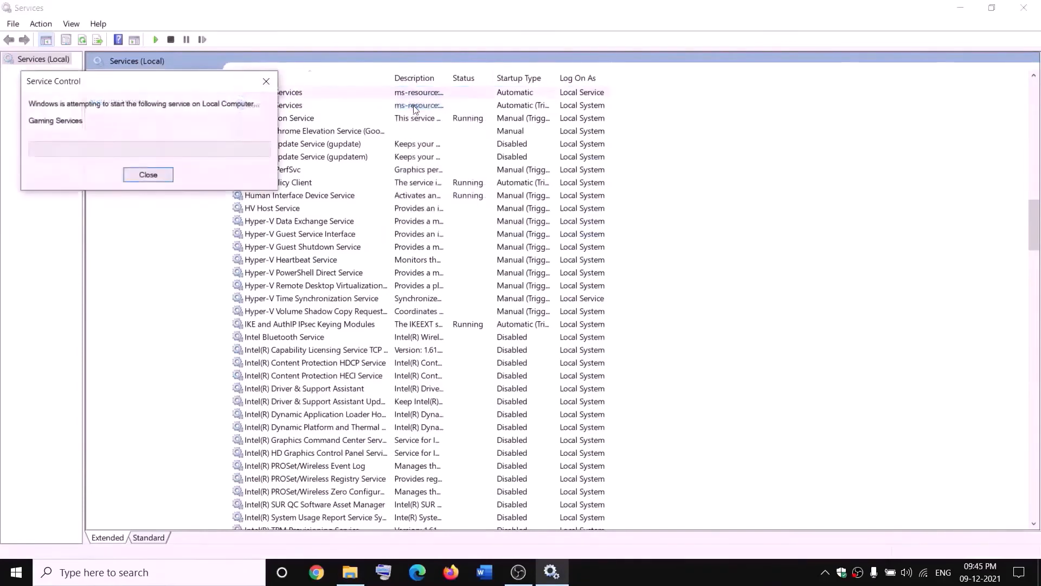
click(419, 107)
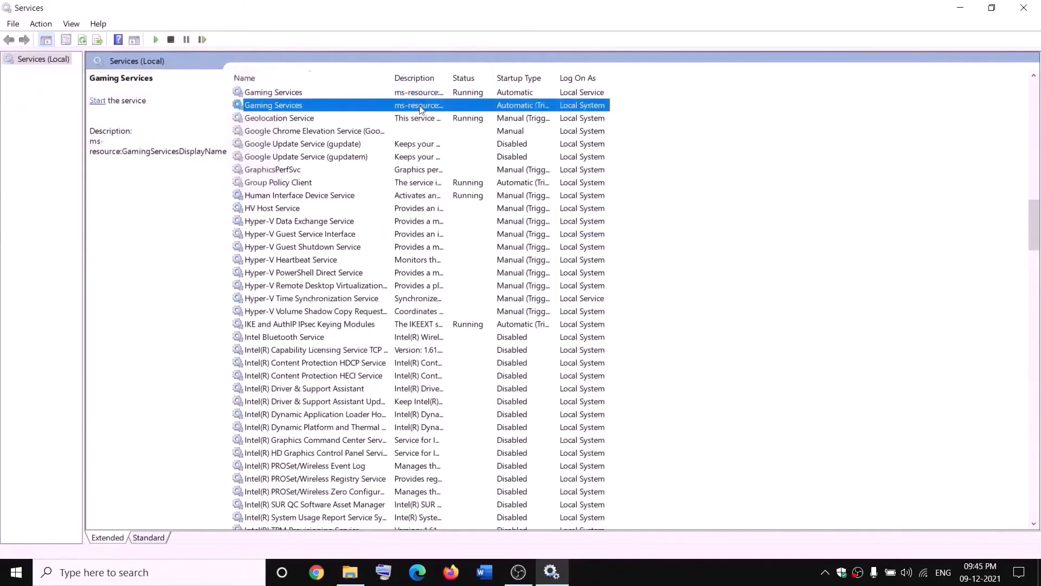
right_click(419, 107)
click(442, 113)
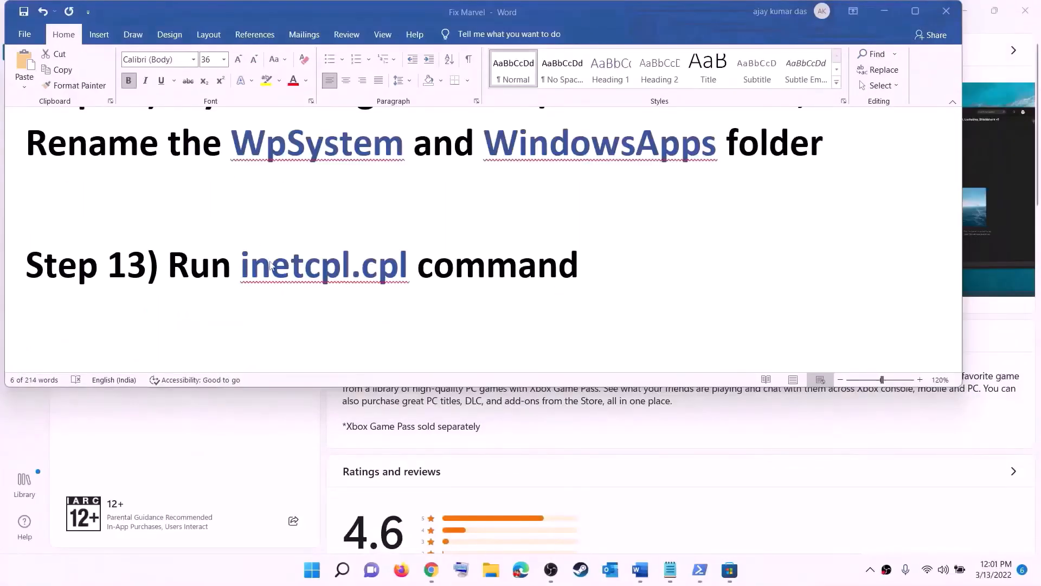
- Copy the inetcpl.cpl command from Step 13 of the Word document and run it from Windows search to open Internet Properties
drag(258, 267, 414, 269)
key(ctrl+c)
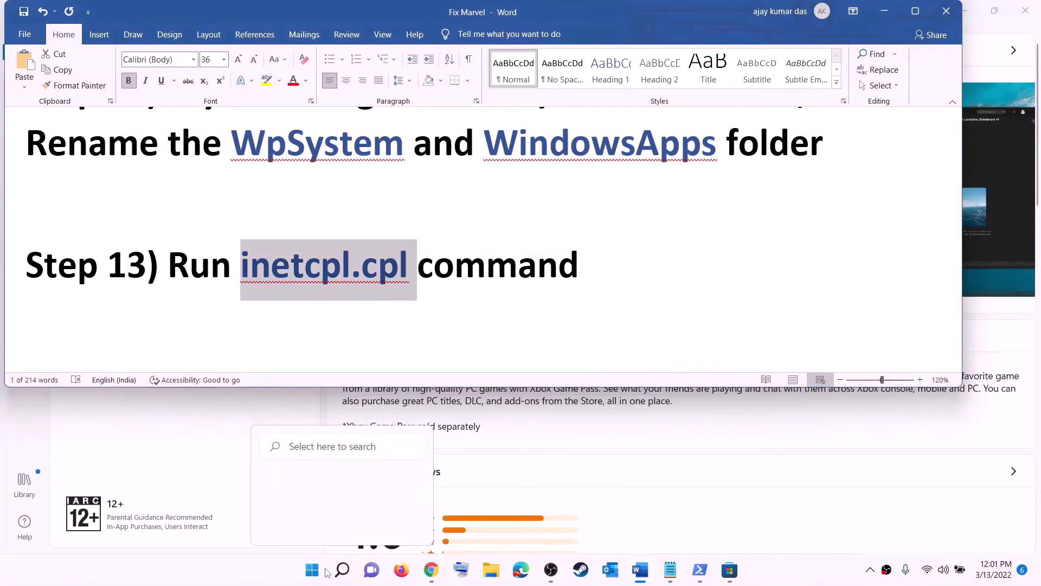
click(311, 570)
key(ctrl+v)
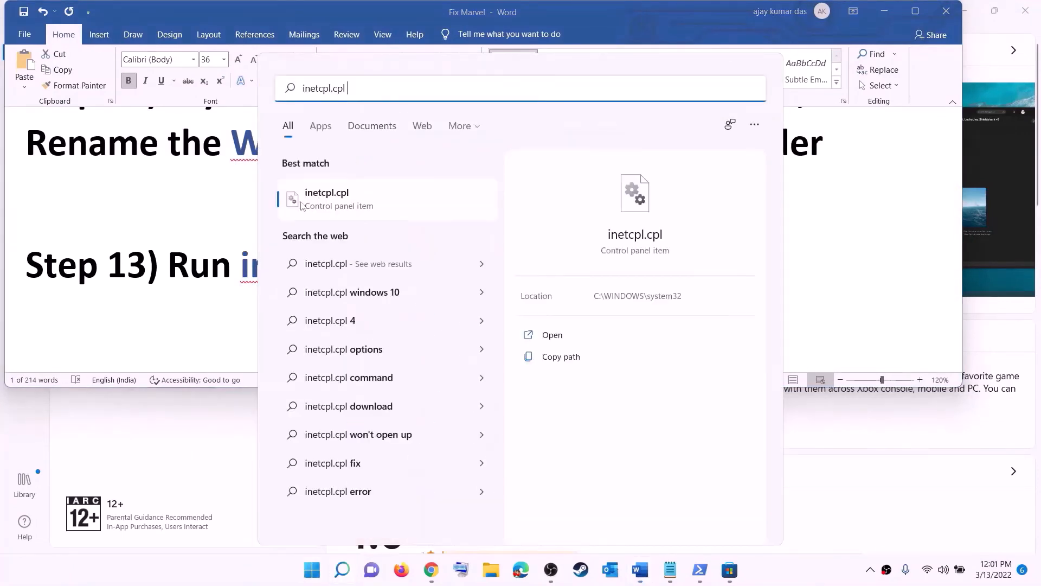
click(332, 206)
drag(188, 59, 667, 106)
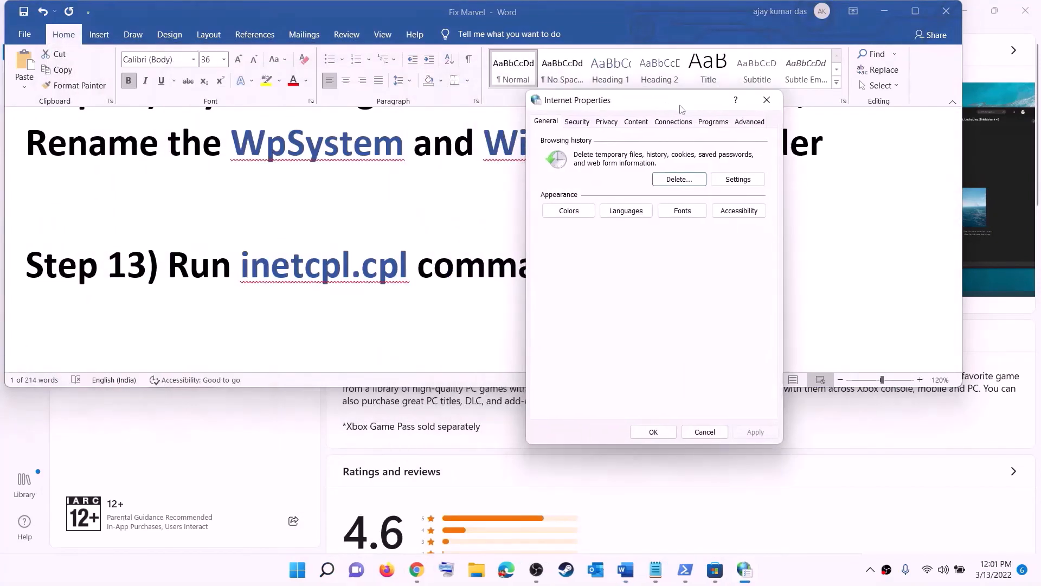
- Check the SSL and TLS options in the advanced Internet Properties settings and close the dialog with confirmation
click(749, 121)
scroll(661, 263, down, 2)
scroll(661, 263, down, 10)
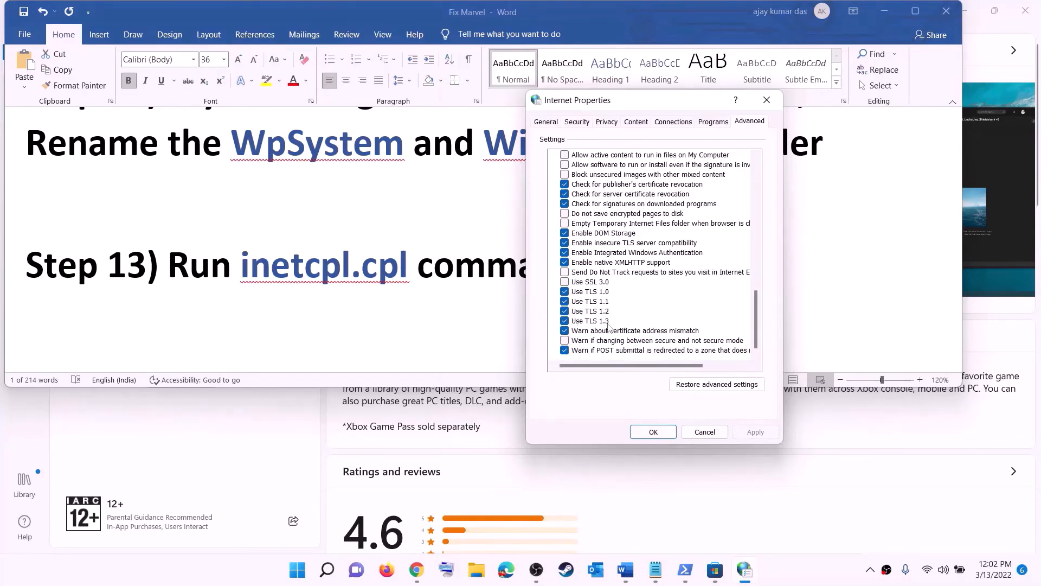
click(653, 432)
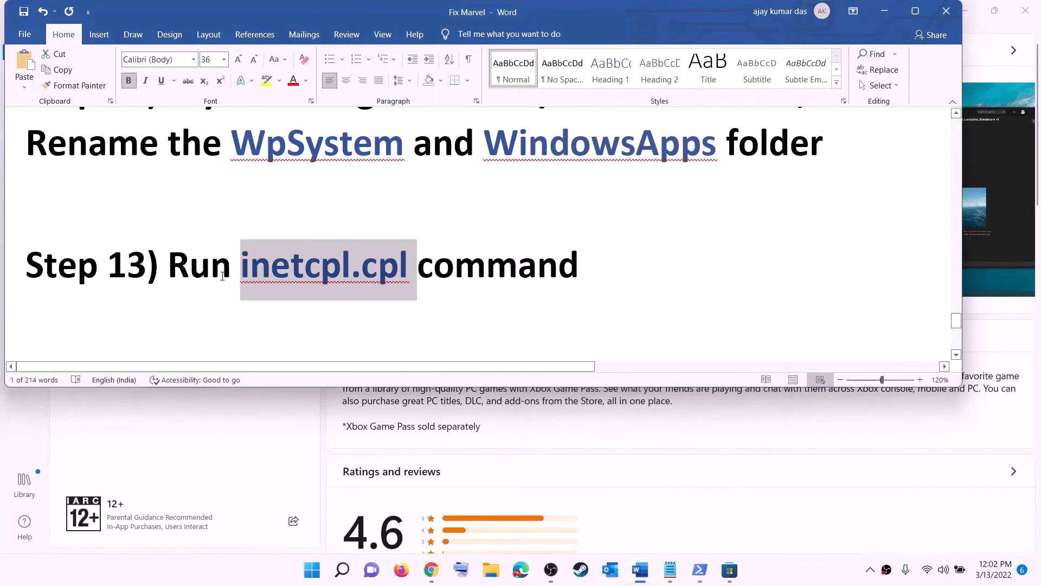
- Read Step 14 of the Word document on updating with the media creation tool and highlight the Windows 10 and Windows 11 download links
scroll(222, 277, down, 5)
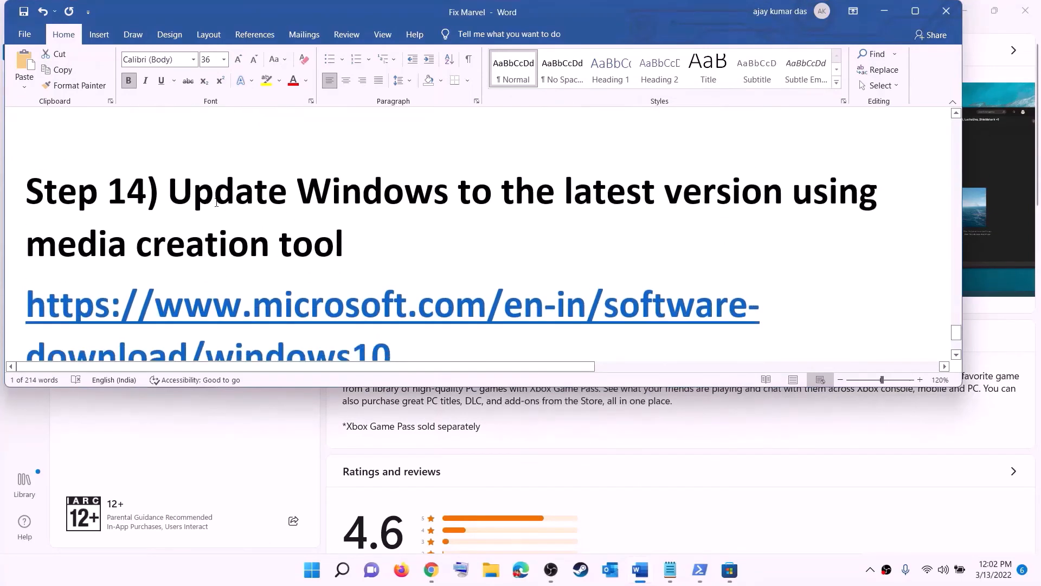
drag(179, 196, 407, 232)
scroll(425, 234, down, 2)
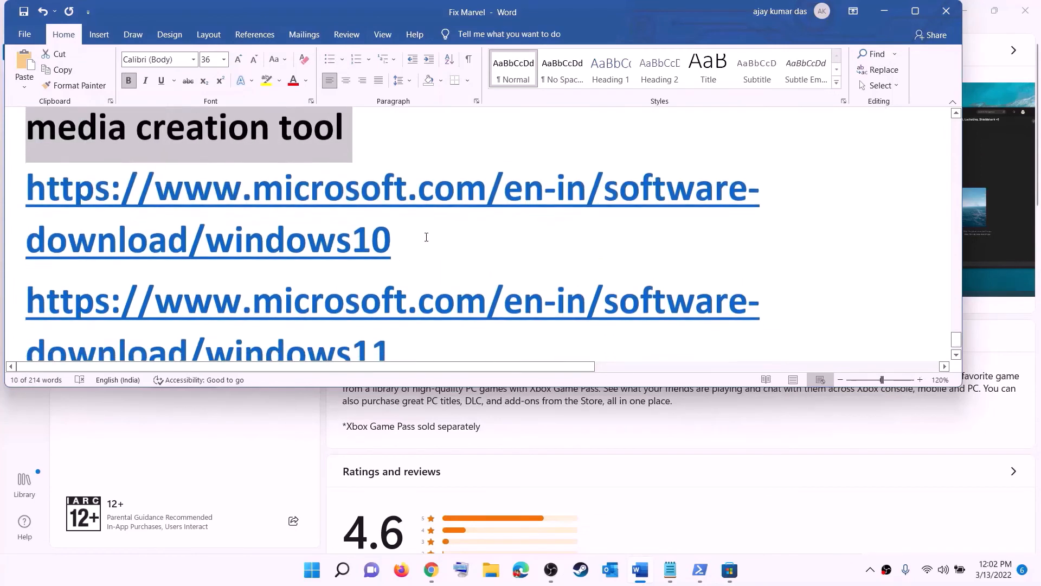
click(776, 583)
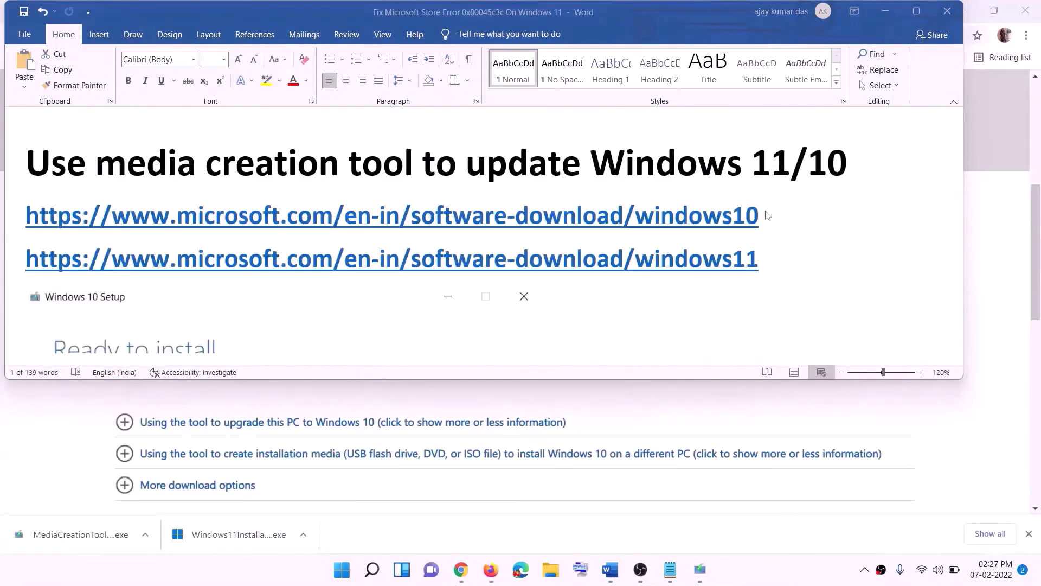
click(767, 215)
triple_click(767, 215)
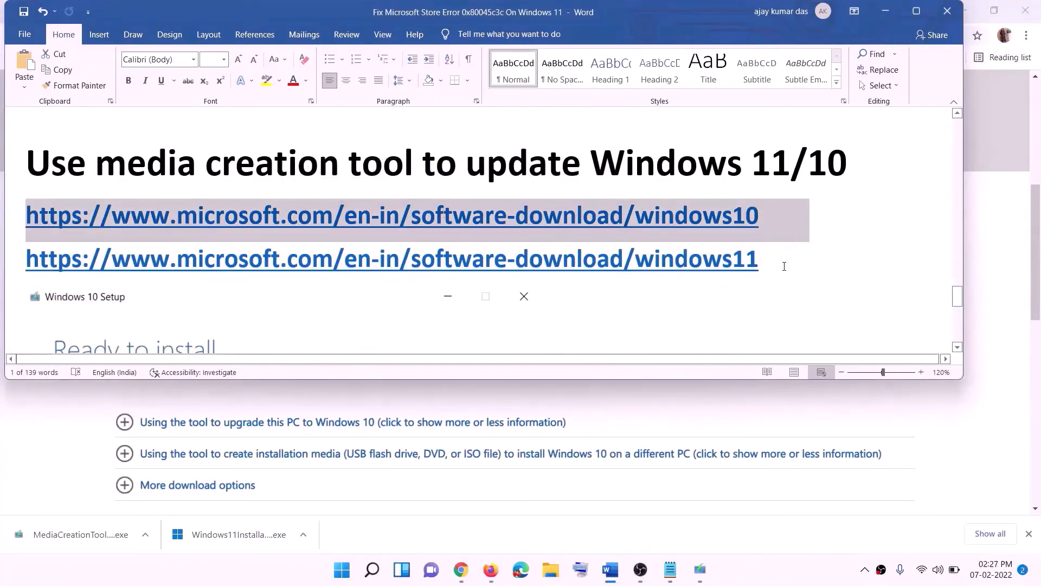
triple_click(760, 259)
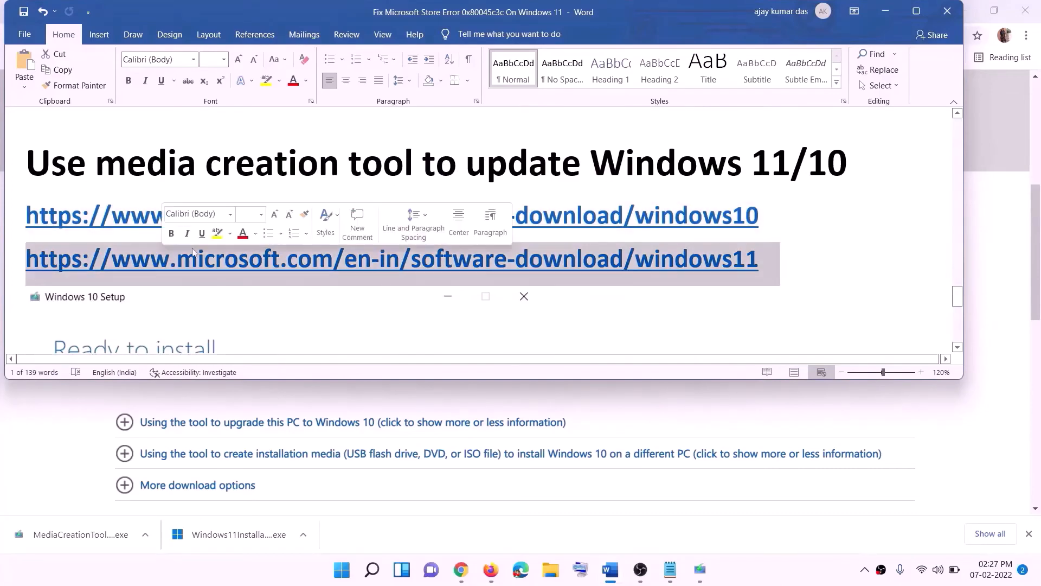
- Switch to Chrome and find the media creation tool download under Create Windows 10 installation media
click(885, 12)
scroll(443, 279, up, 6)
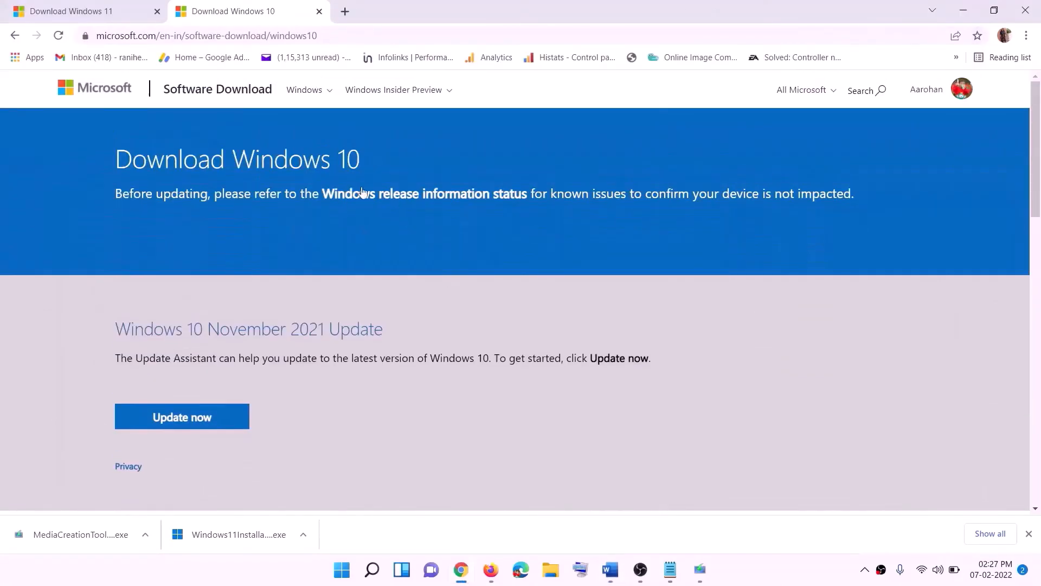
scroll(362, 192, down, 5)
drag(122, 326, 251, 320)
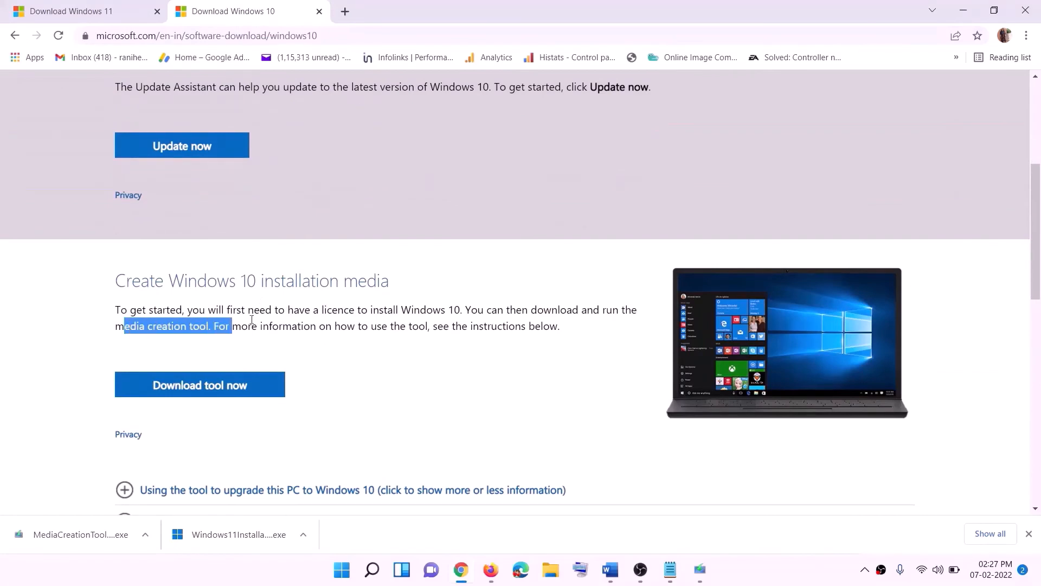
scroll(251, 319, down, 2)
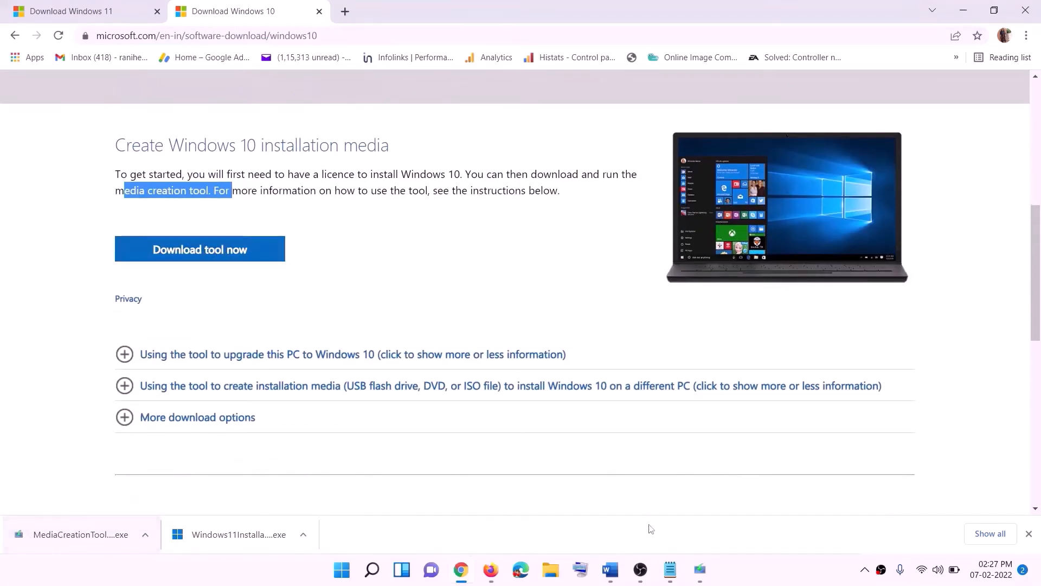
- Accept the Windows 10 Setup license terms and start the download with the Upgrade this PC now option
click(712, 579)
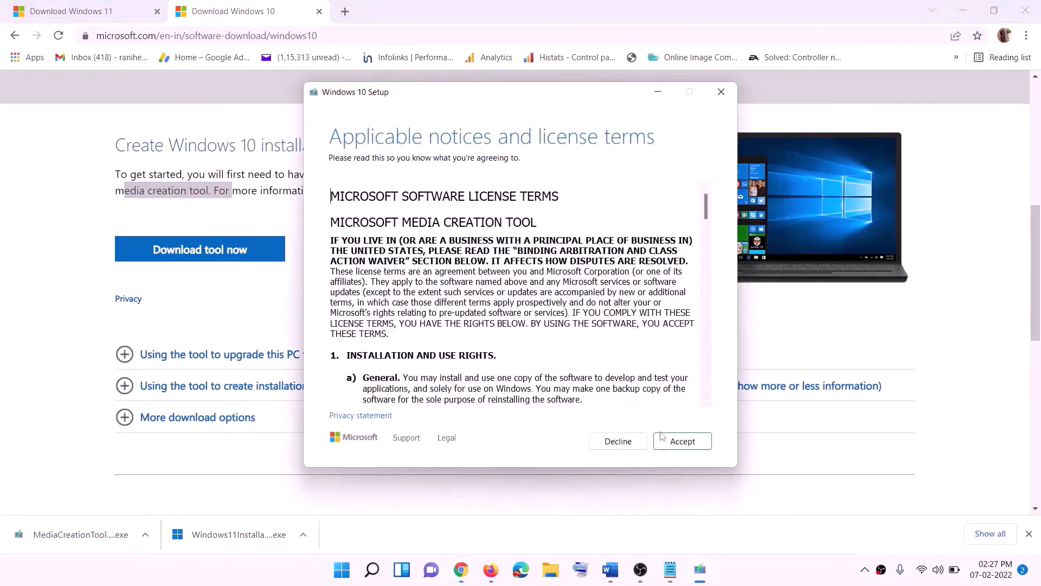
click(678, 443)
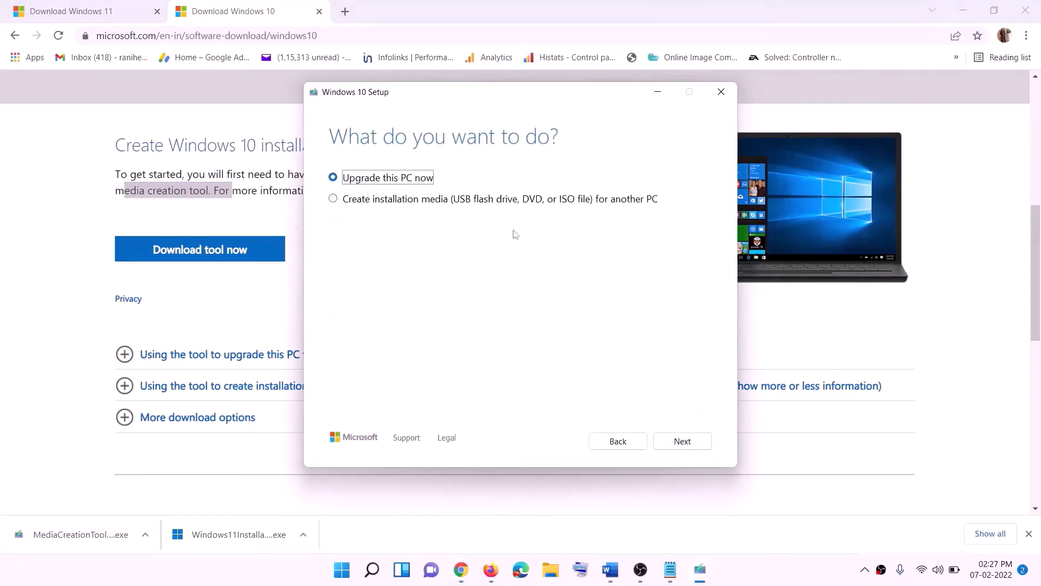
click(680, 441)
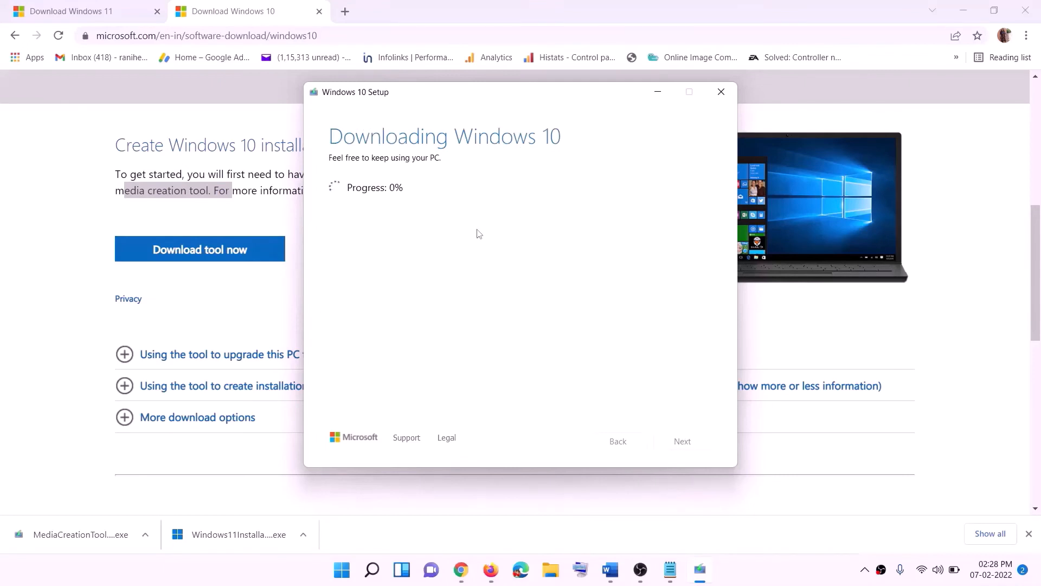
click(770, 580)
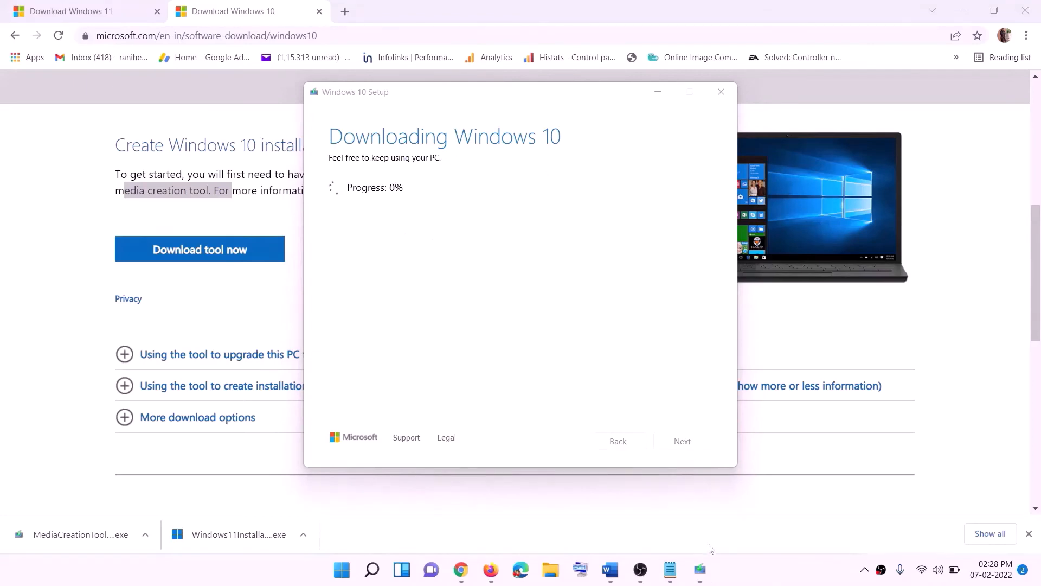
- Switch to Word and examine the Windows 10 Ready to install picture, including the Keep personal files and apps option
click(610, 570)
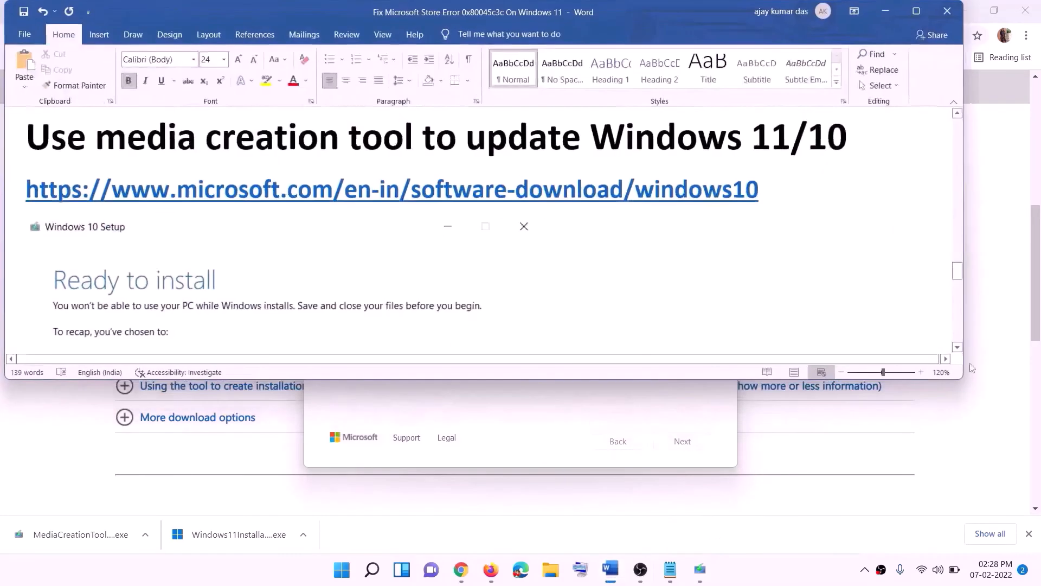
scroll(113, 264, down, 1)
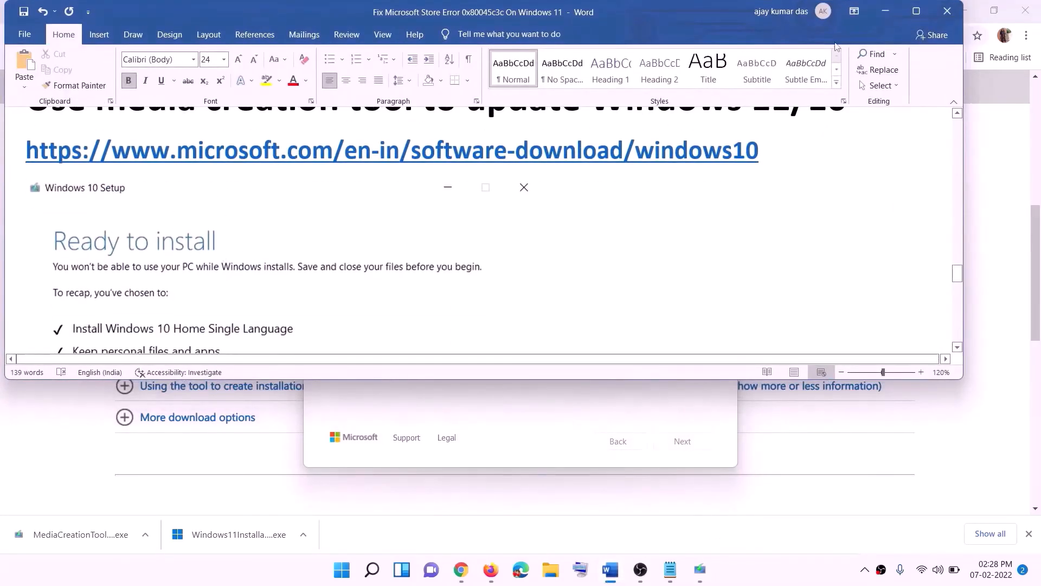
click(922, 20)
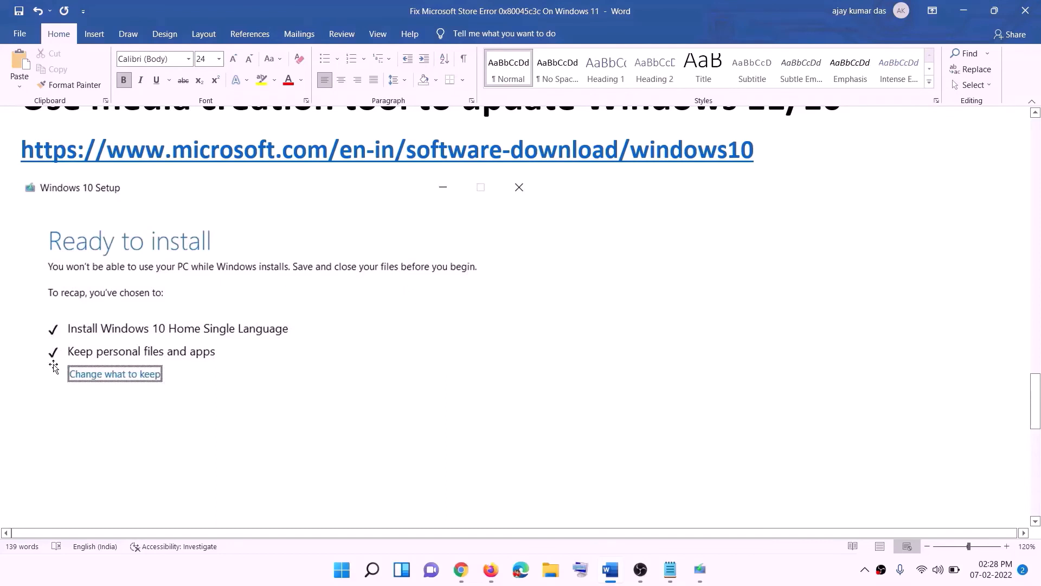
scroll(534, 376, down, 3)
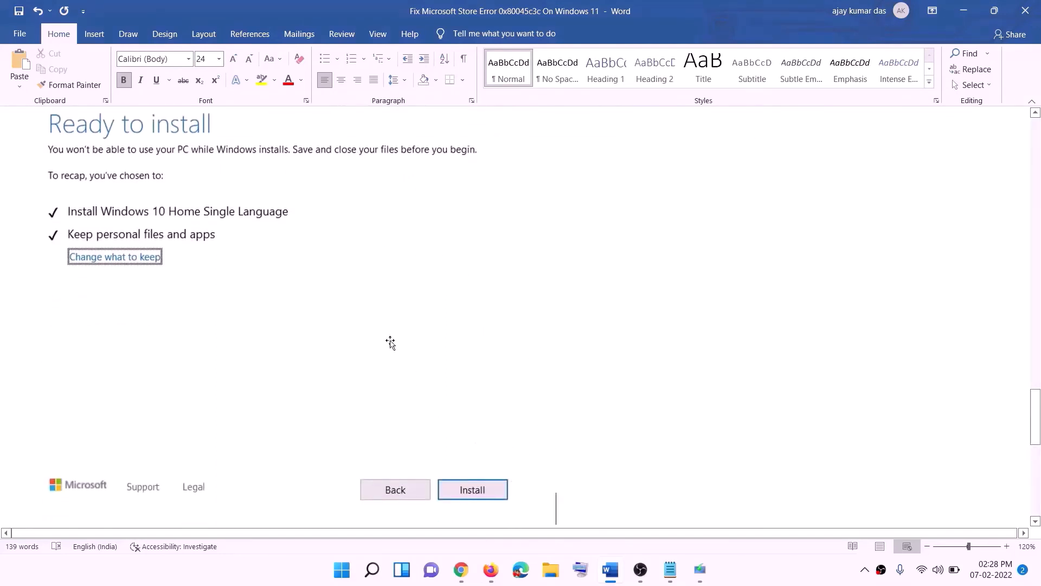
scroll(427, 337, up, 1)
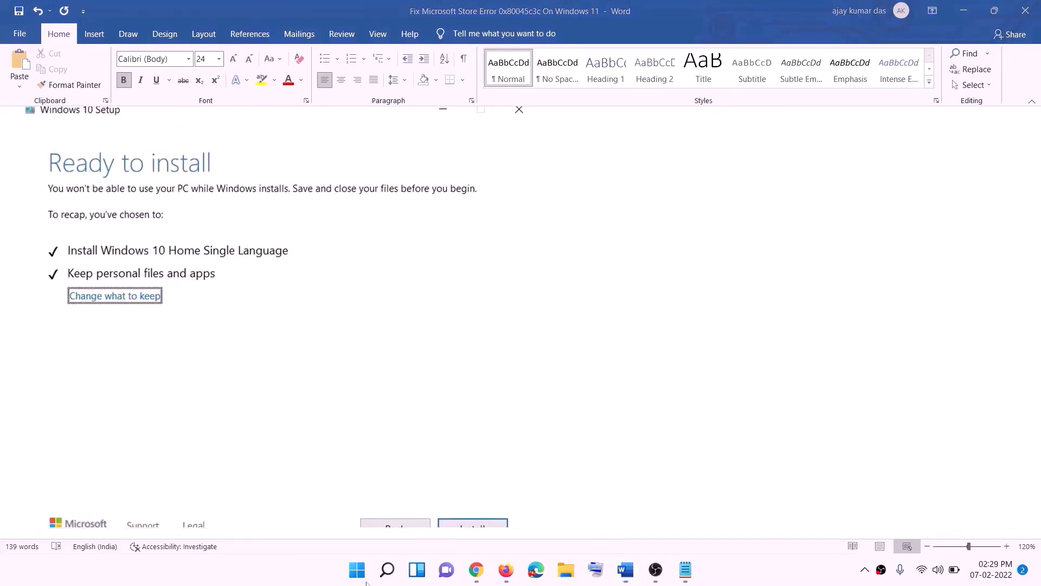
- Download the media creation tool from the Create Windows 11 Installation Media section in Chrome and launch it
click(478, 573)
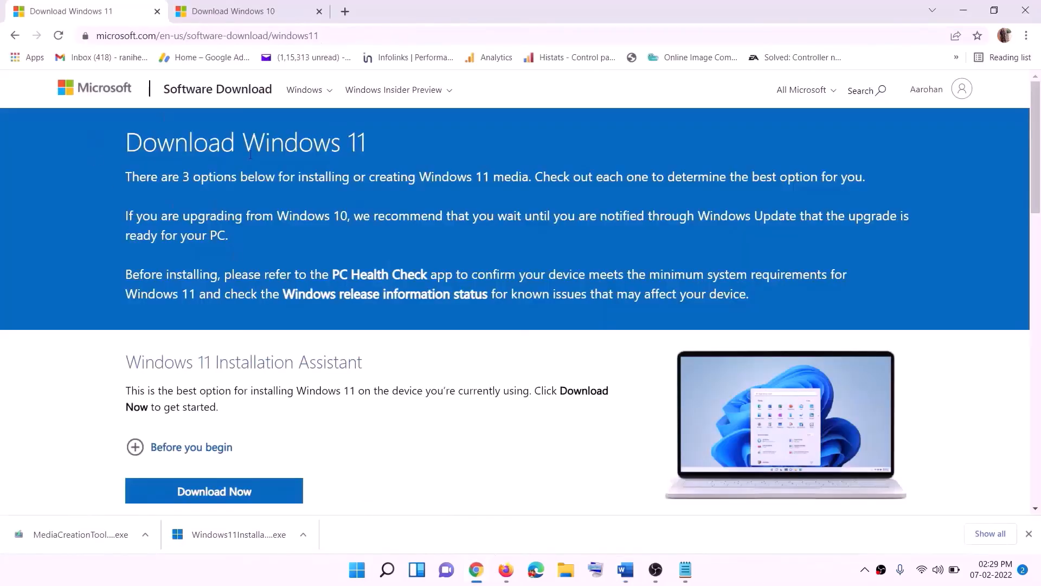
scroll(337, 356, down, 5)
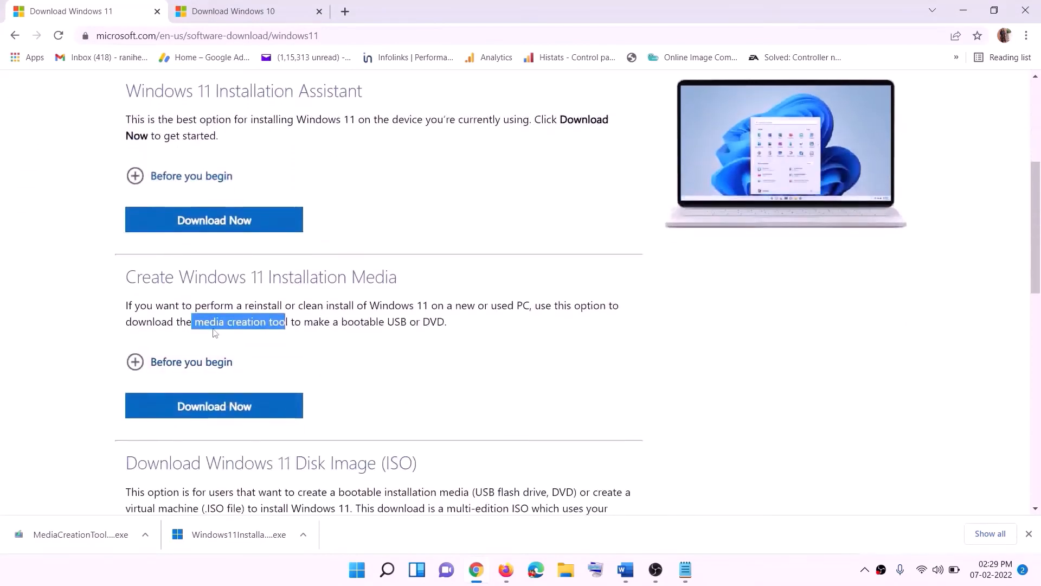
click(198, 322)
drag(198, 322, 301, 323)
click(206, 412)
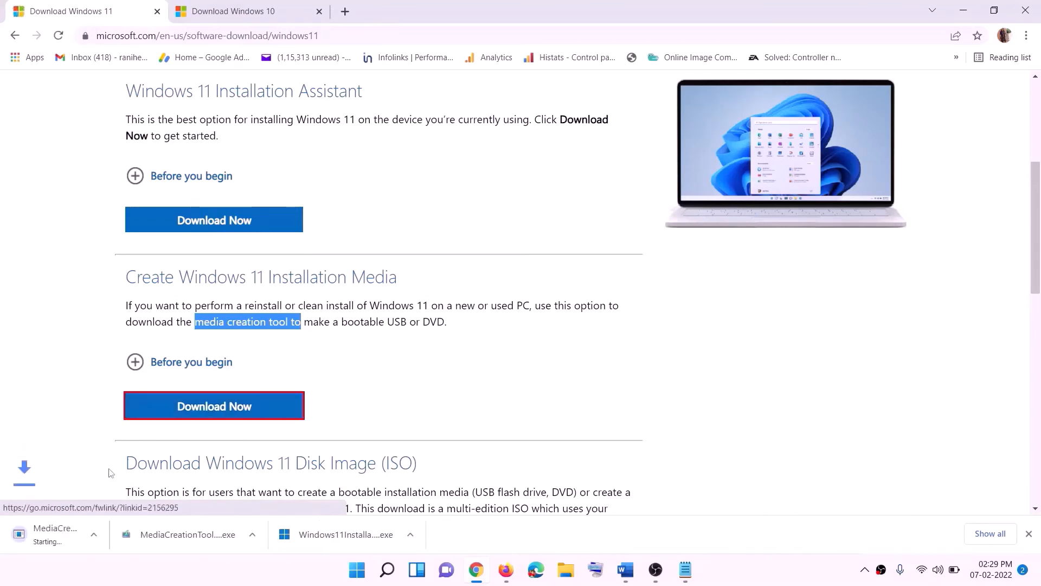
click(73, 540)
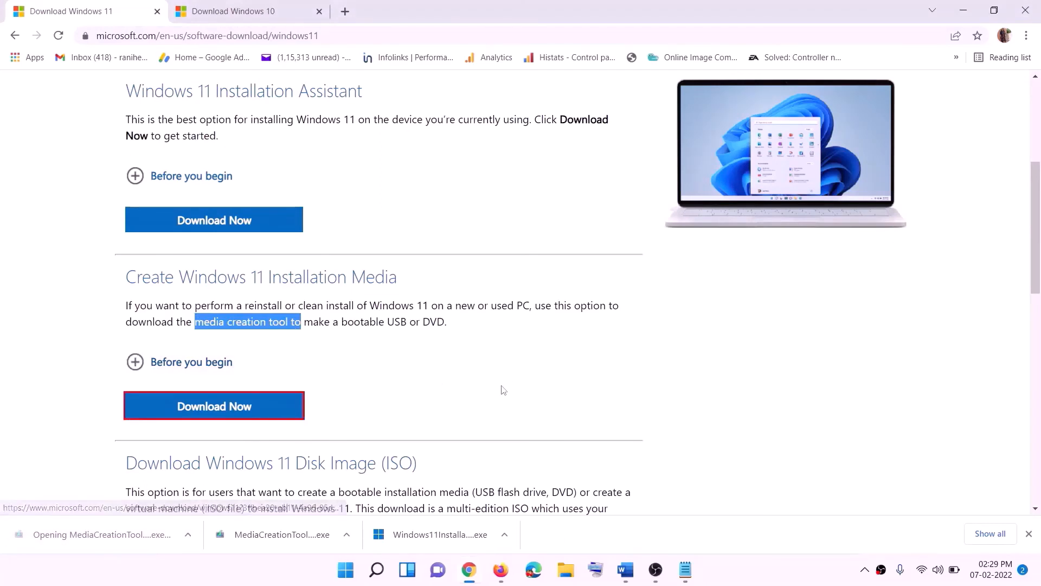
click(451, 395)
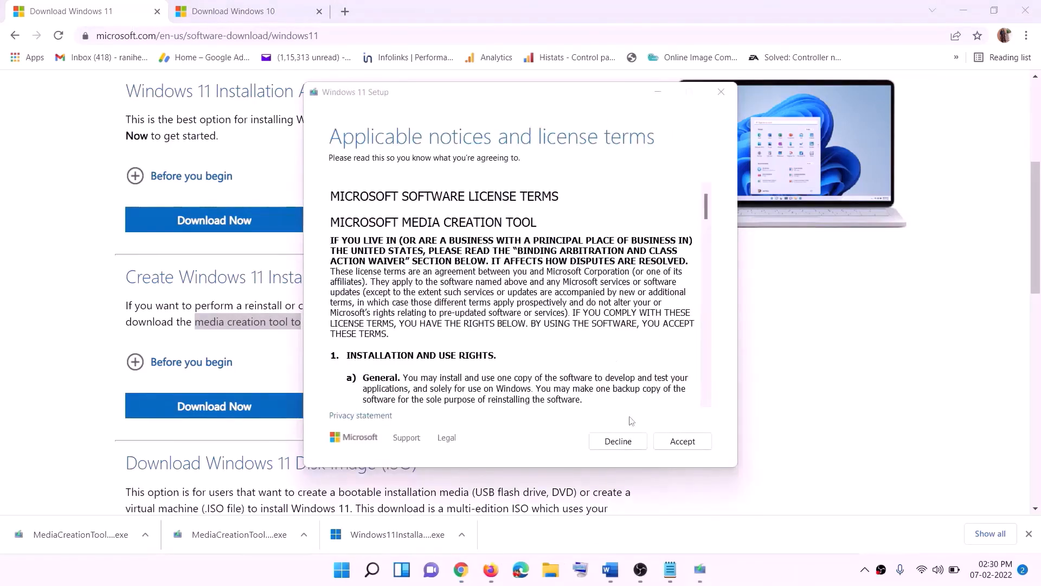
- Accept the Windows 11 Setup terms and recommended options, and save the media as an ISO file named Windows on the Desktop
click(669, 444)
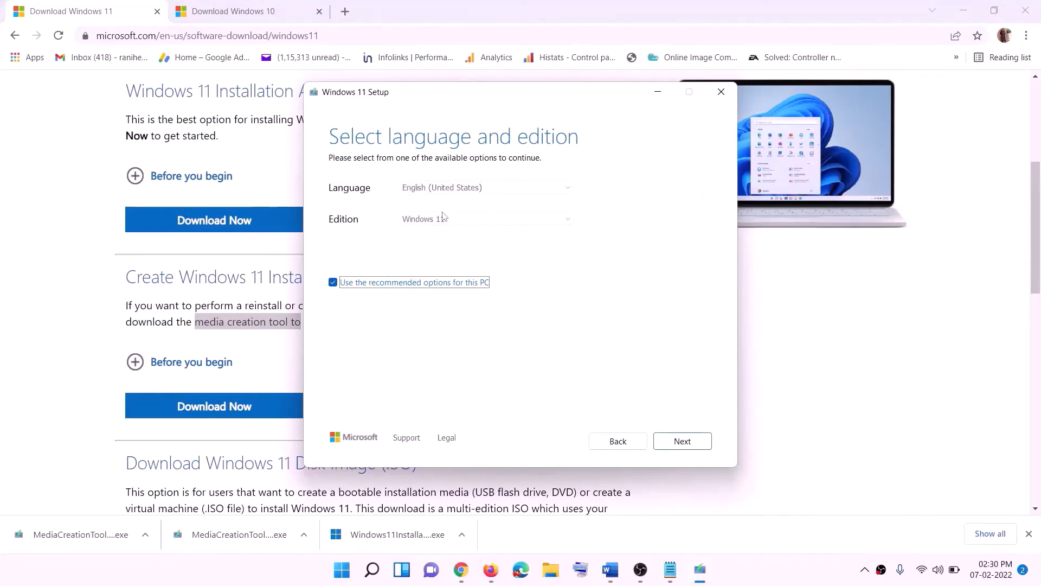
click(675, 440)
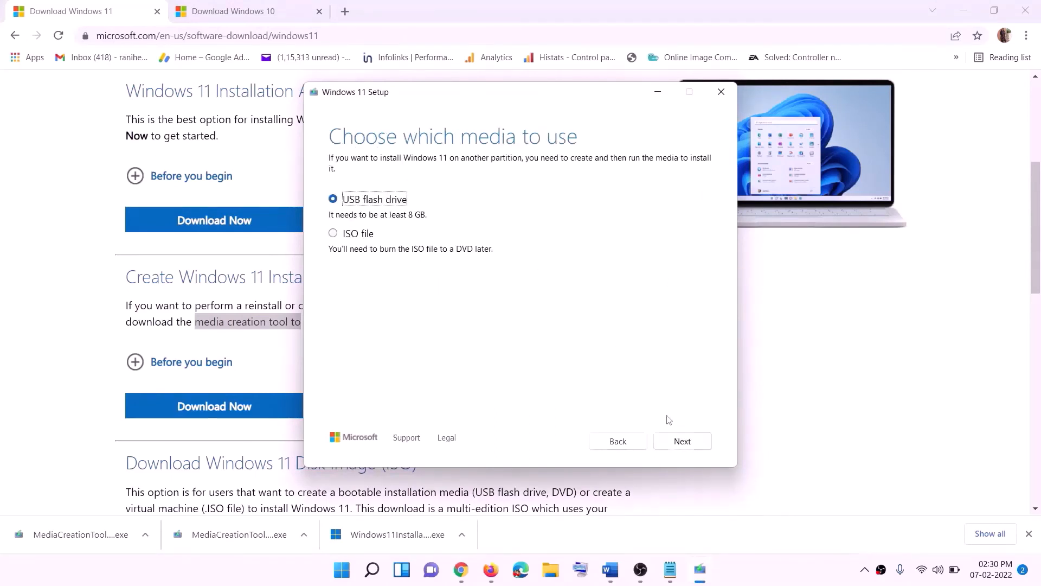
click(344, 238)
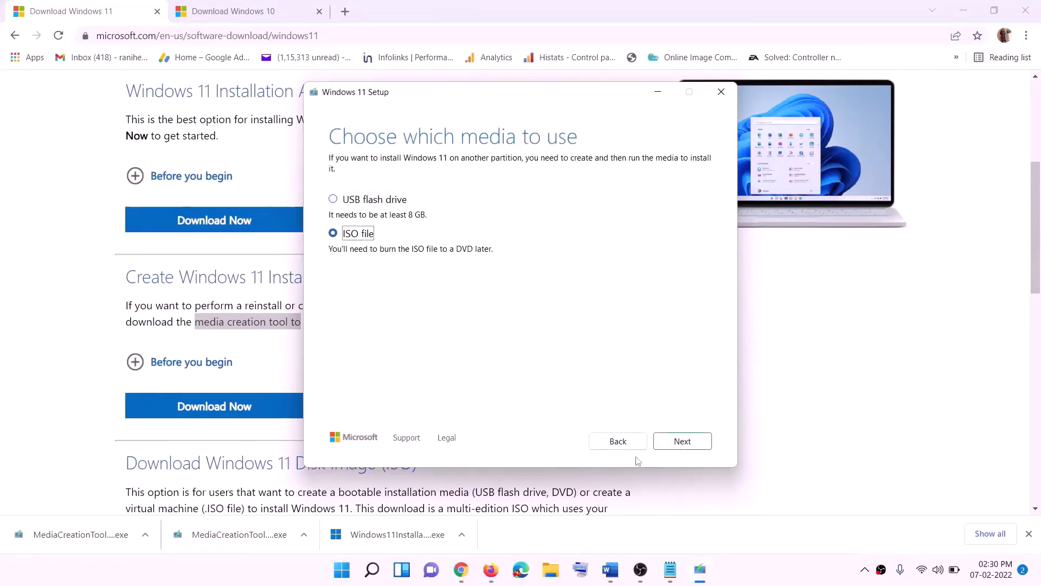
click(681, 441)
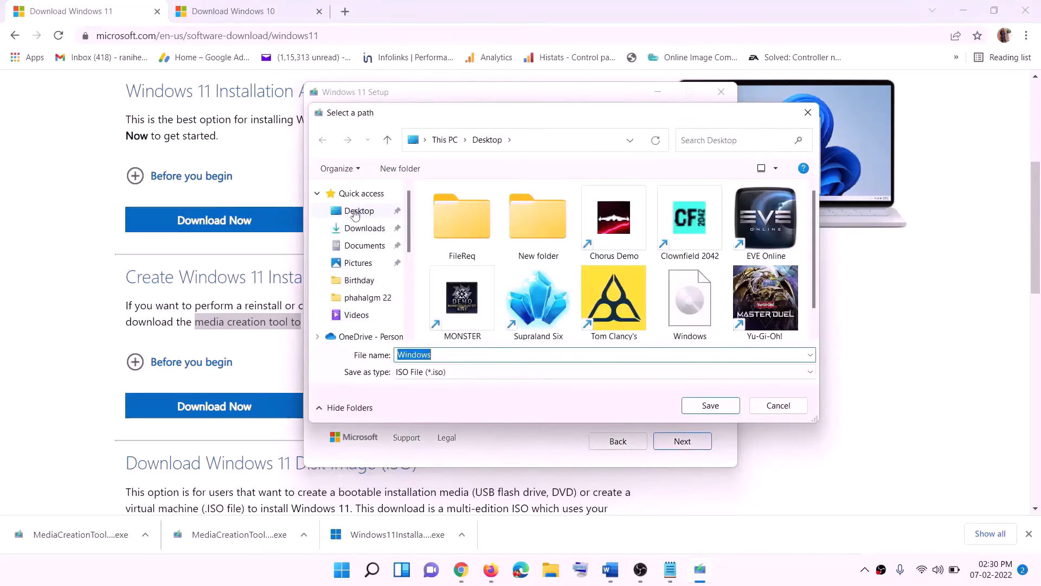
click(330, 216)
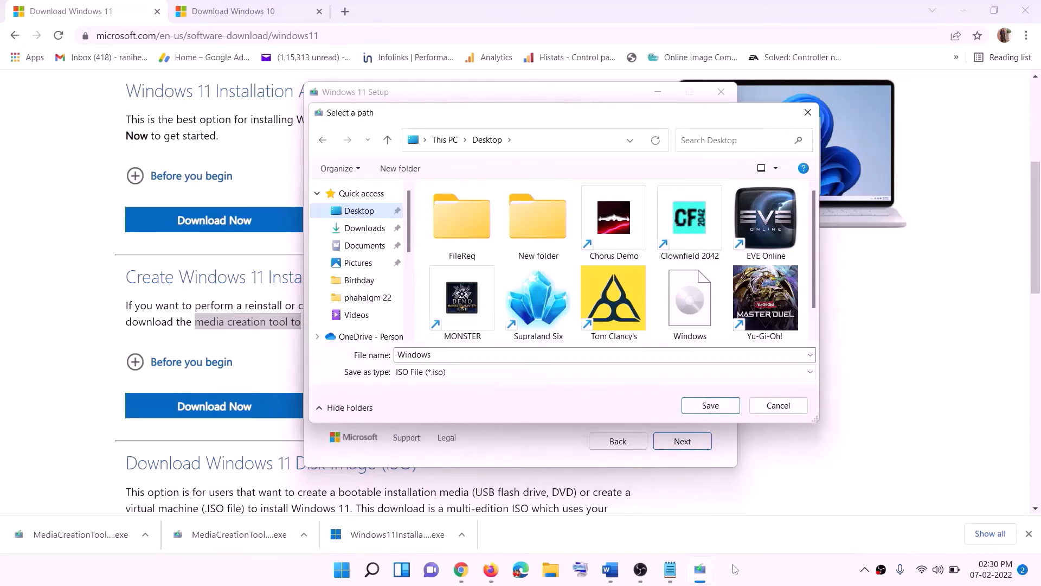
click(715, 408)
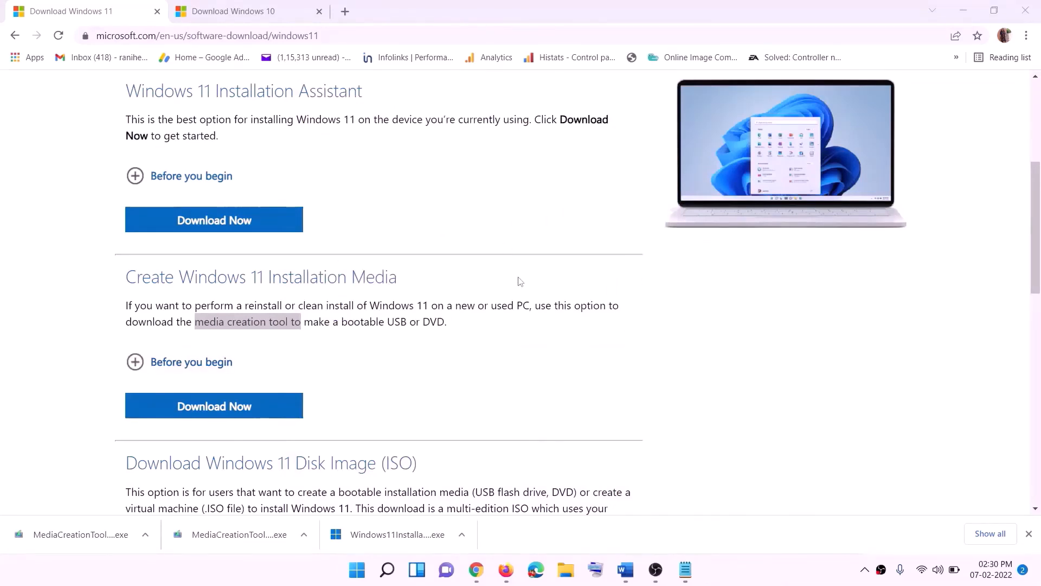
- Move the Windows ISO file to a free spot on the desktop and open it as a drive
key(super+d)
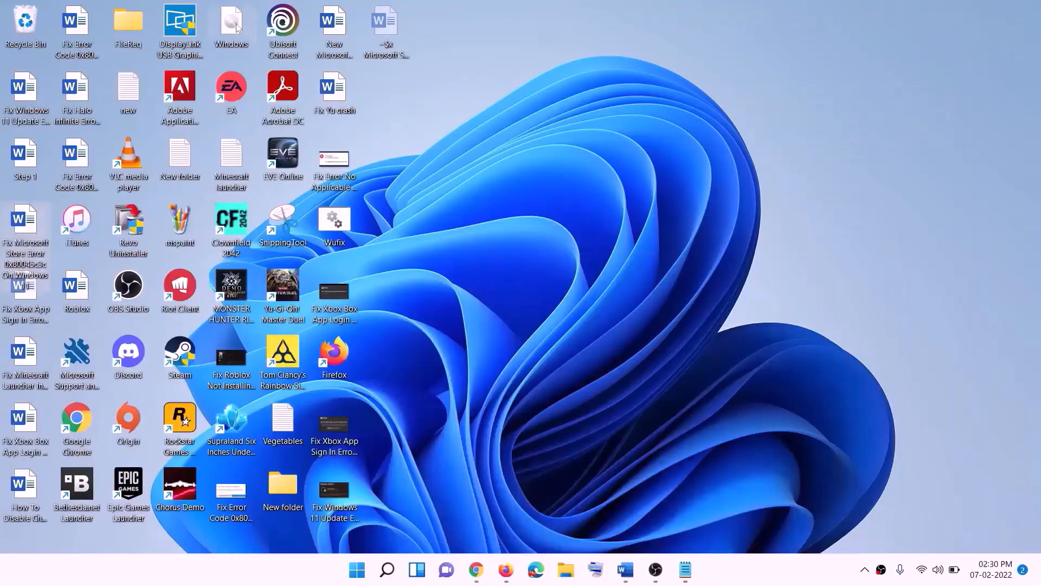
drag(237, 27, 418, 397)
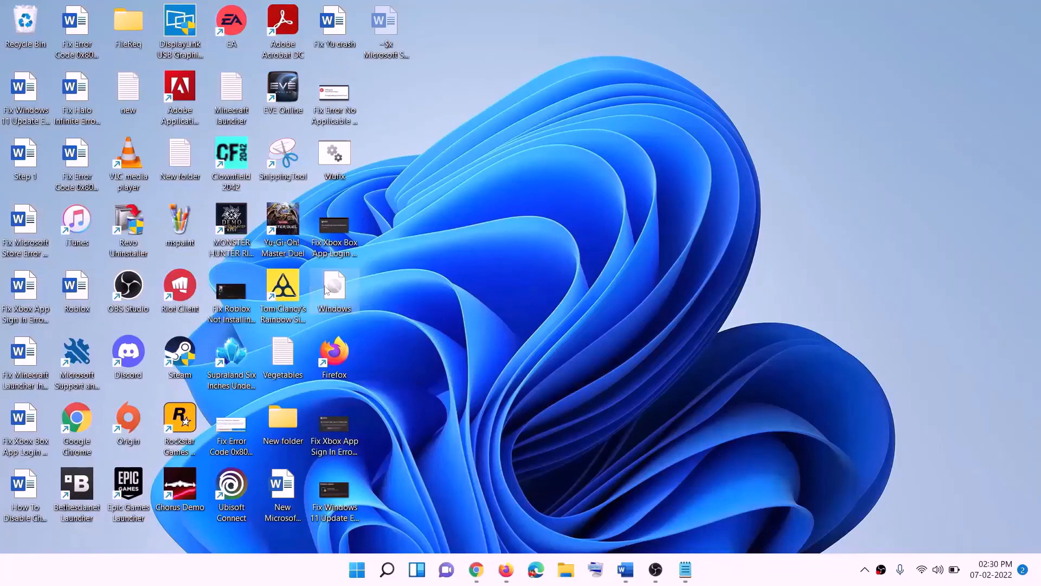
double_click(339, 296)
- Run setup from the ESD-ISO drive and continue past the Install Windows 11 page to get updates
click(331, 380)
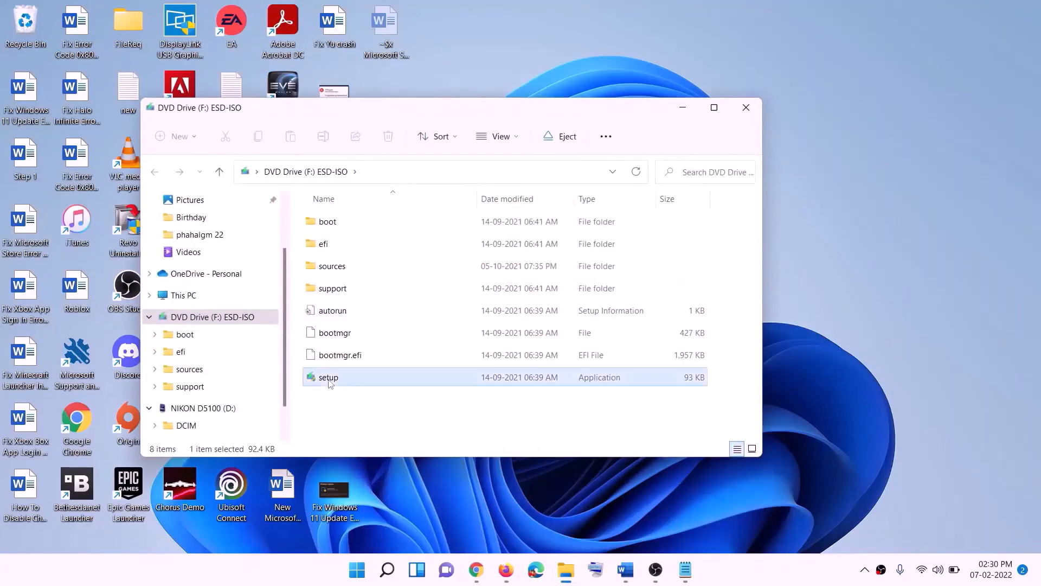
double_click(399, 381)
click(419, 426)
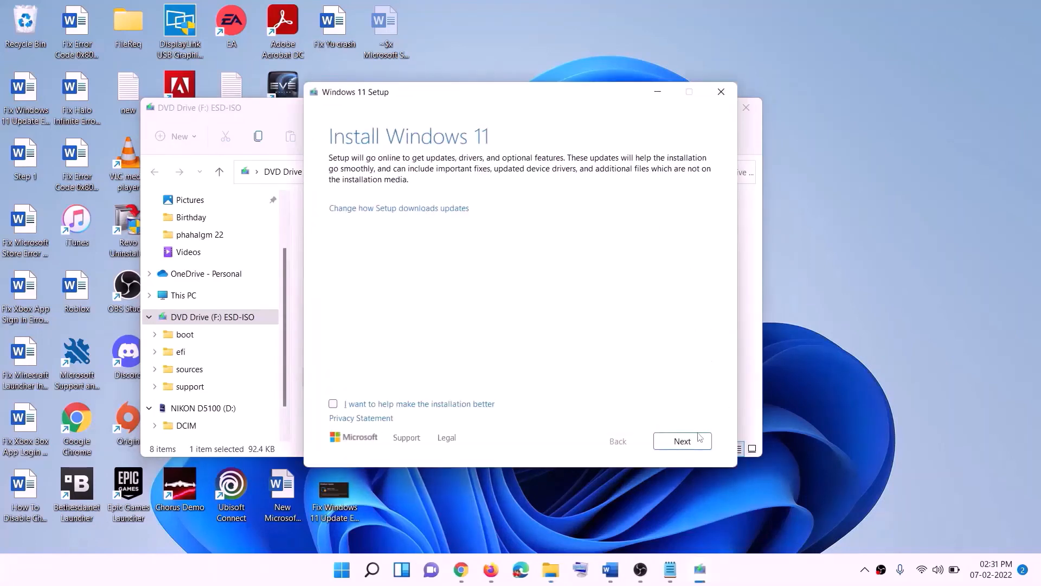
click(699, 439)
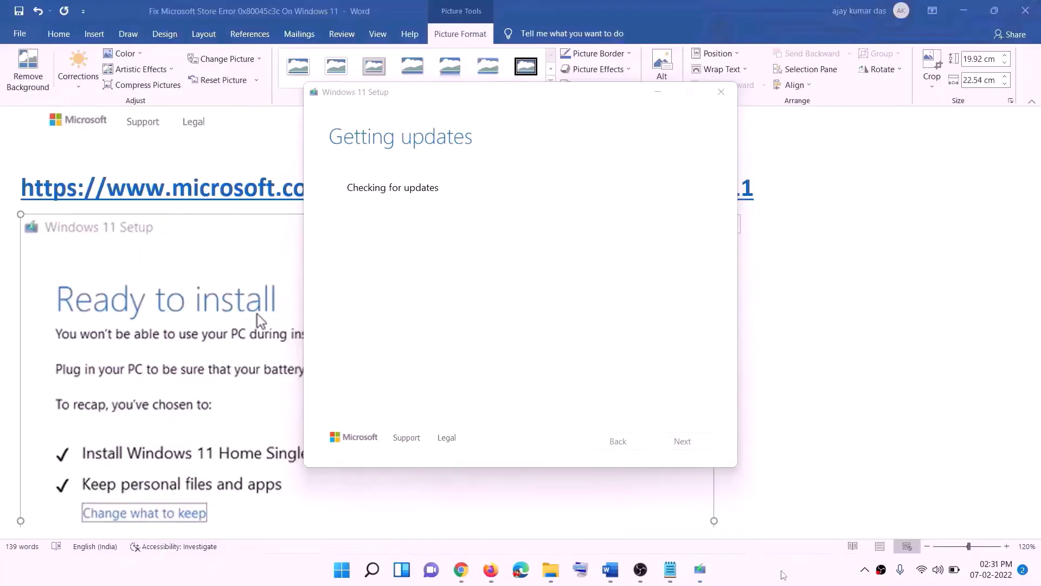
- Switch to the Word document and review the Ready to install picture, including the recap of what to install and keep
click(829, 342)
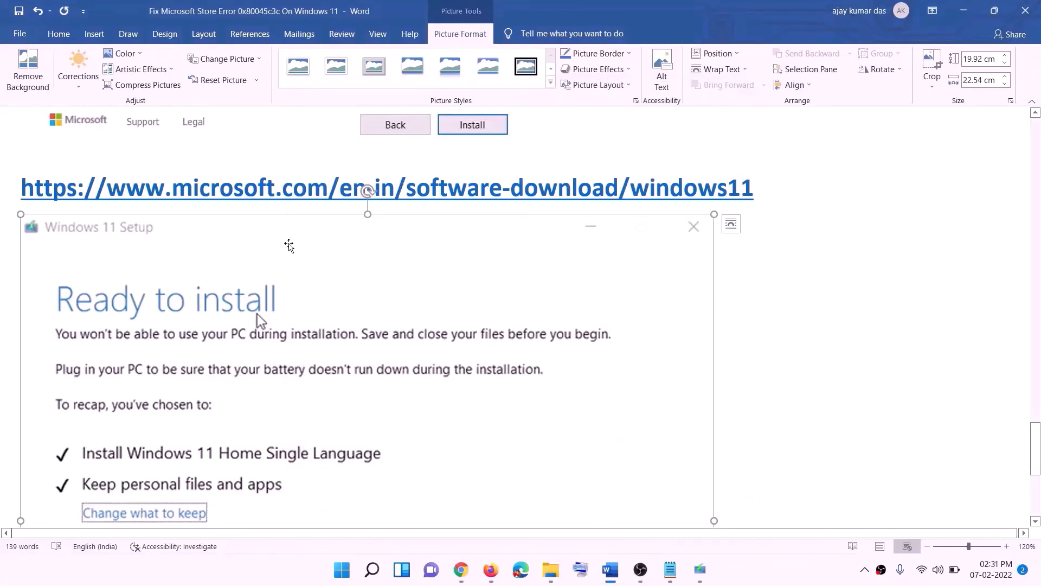
scroll(241, 270, down, 2)
scroll(241, 270, down, 3)
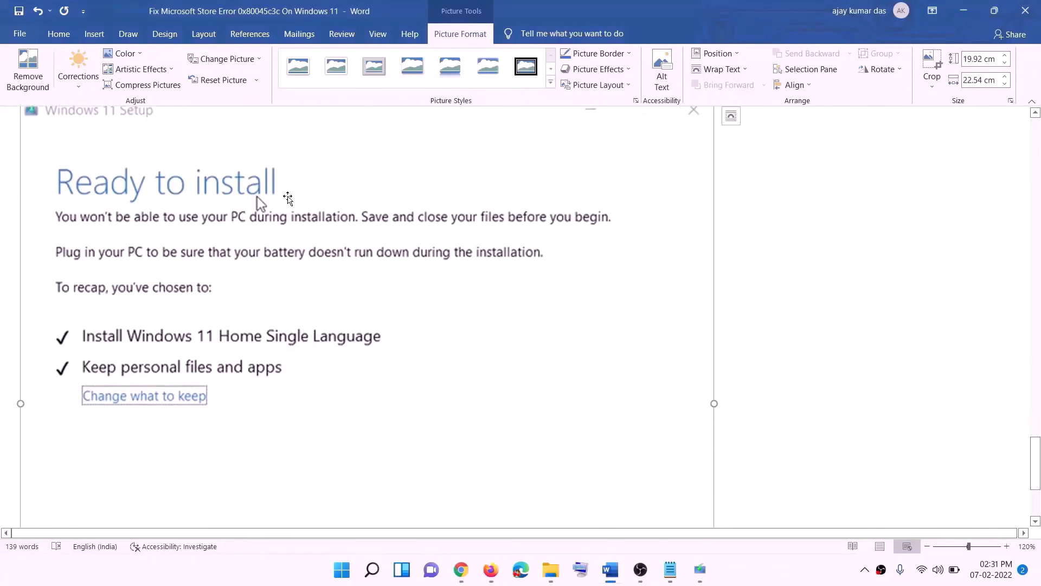
scroll(287, 212, down, 1)
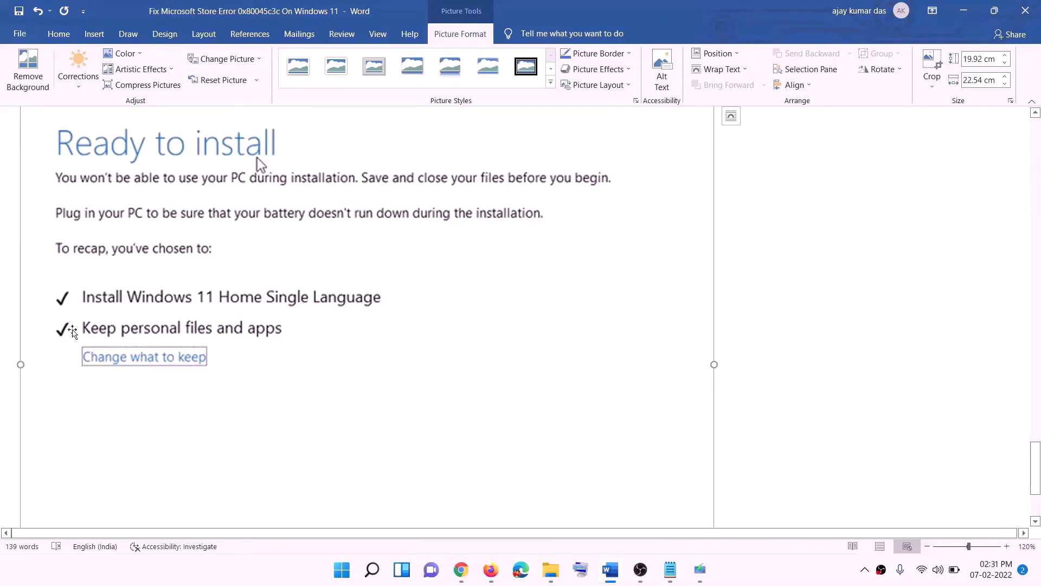
scroll(490, 376, down, 3)
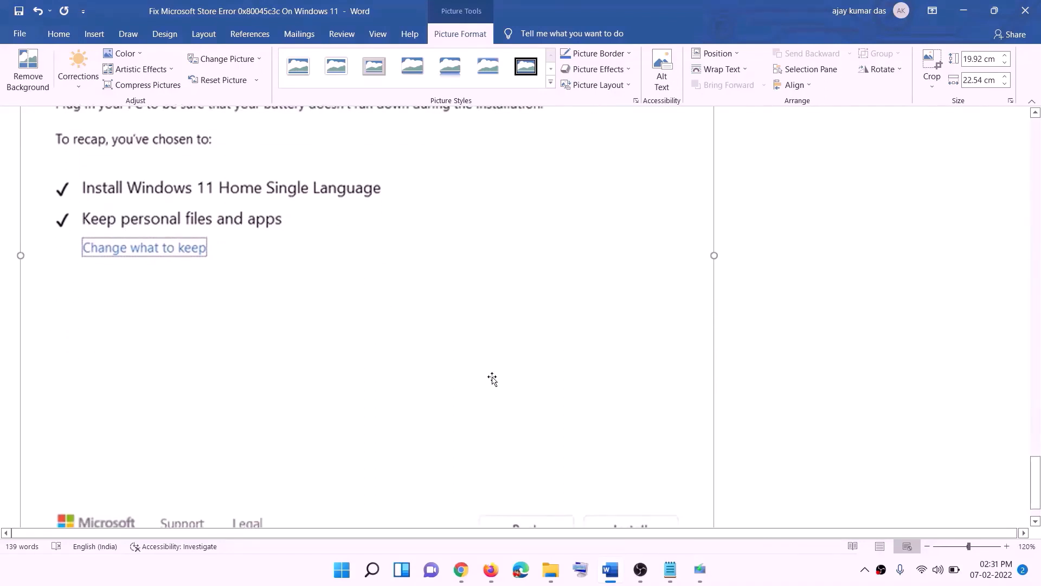
scroll(548, 400, up, 7)
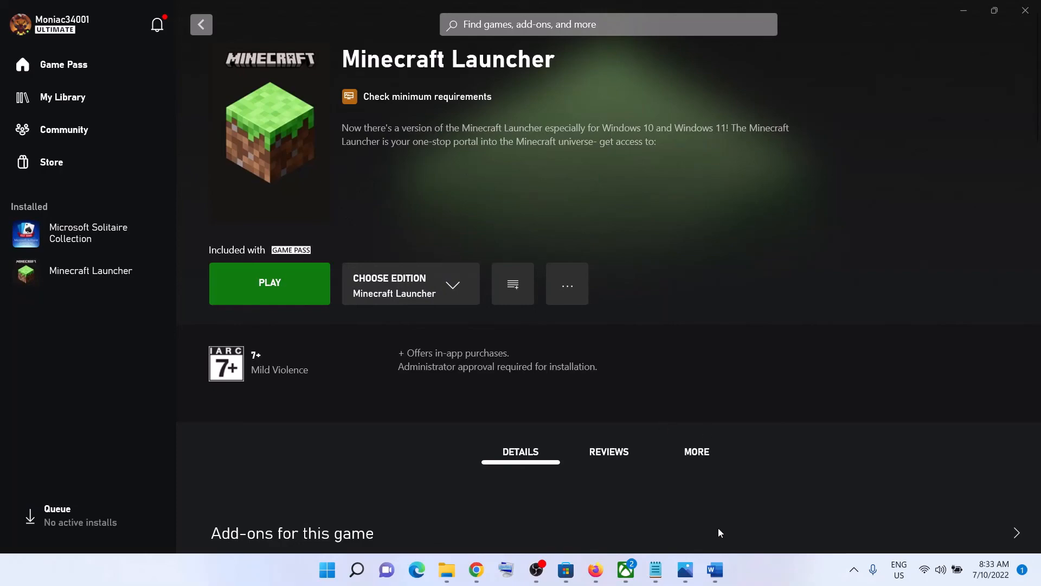
- View the Word document with the error code 0x80073cf9 title, and minimize it to return to the Xbox app
click(715, 570)
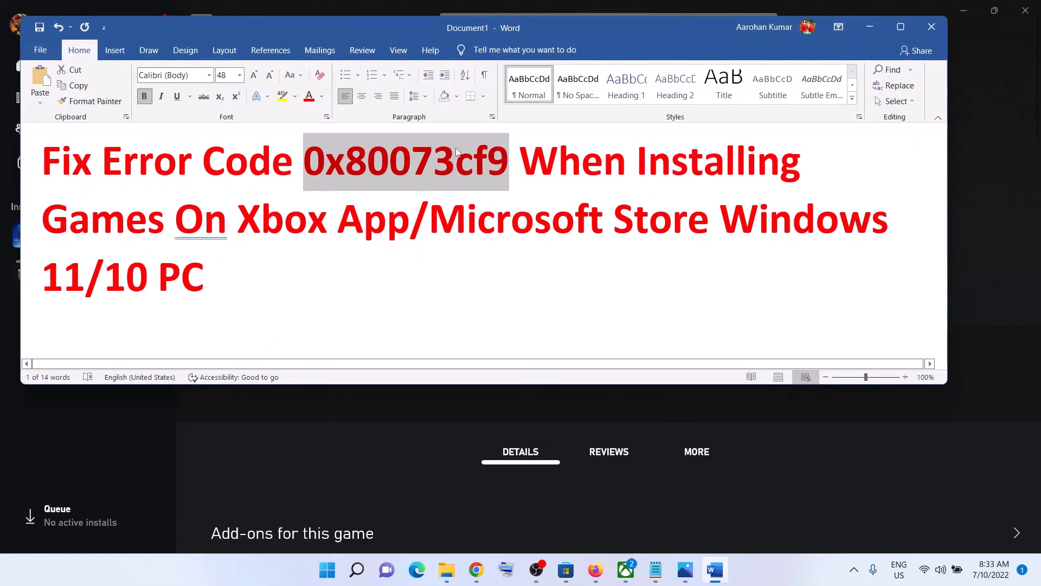
click(870, 29)
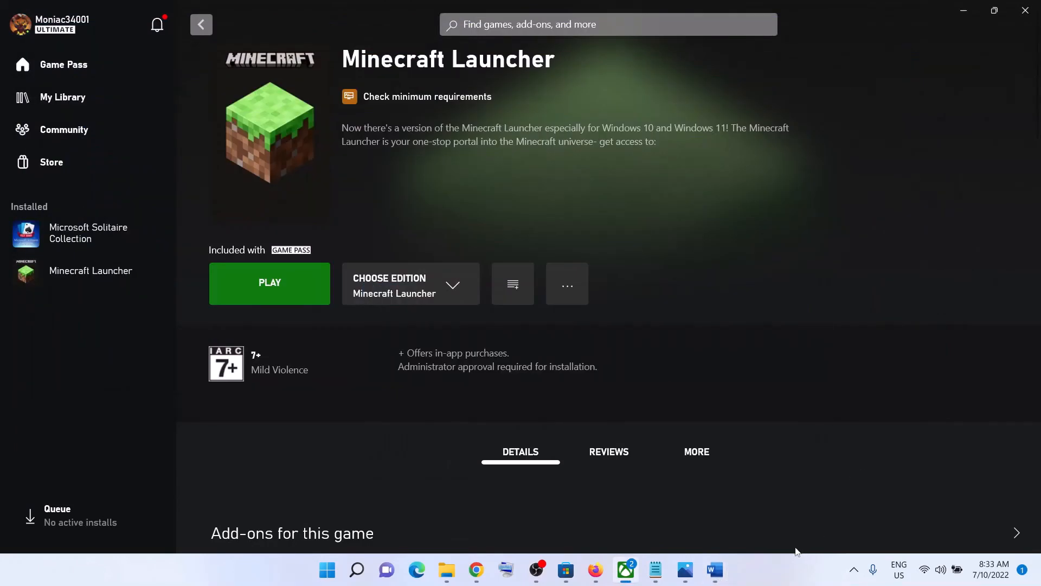